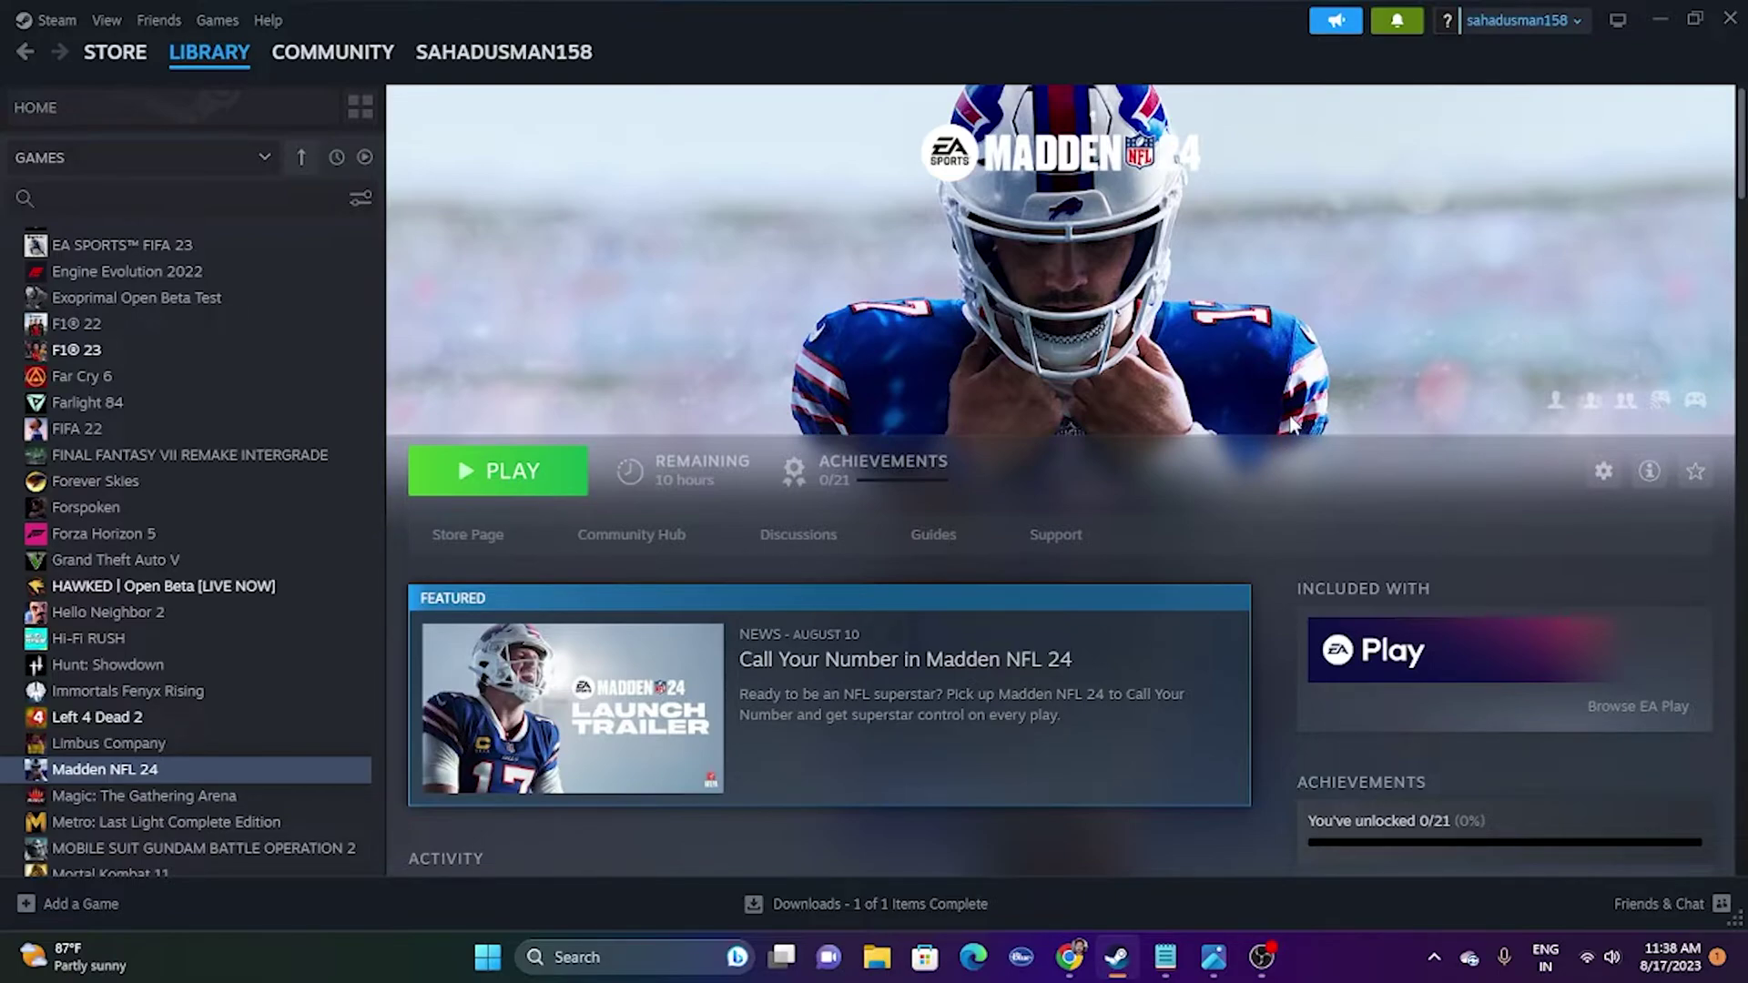
- Display the computer's power options, including Restart, and dismiss them without choosing one
{"action": "left_click", "coordinate": [487, 956]}
{"action": "left_click", "coordinate": [1153, 884]}
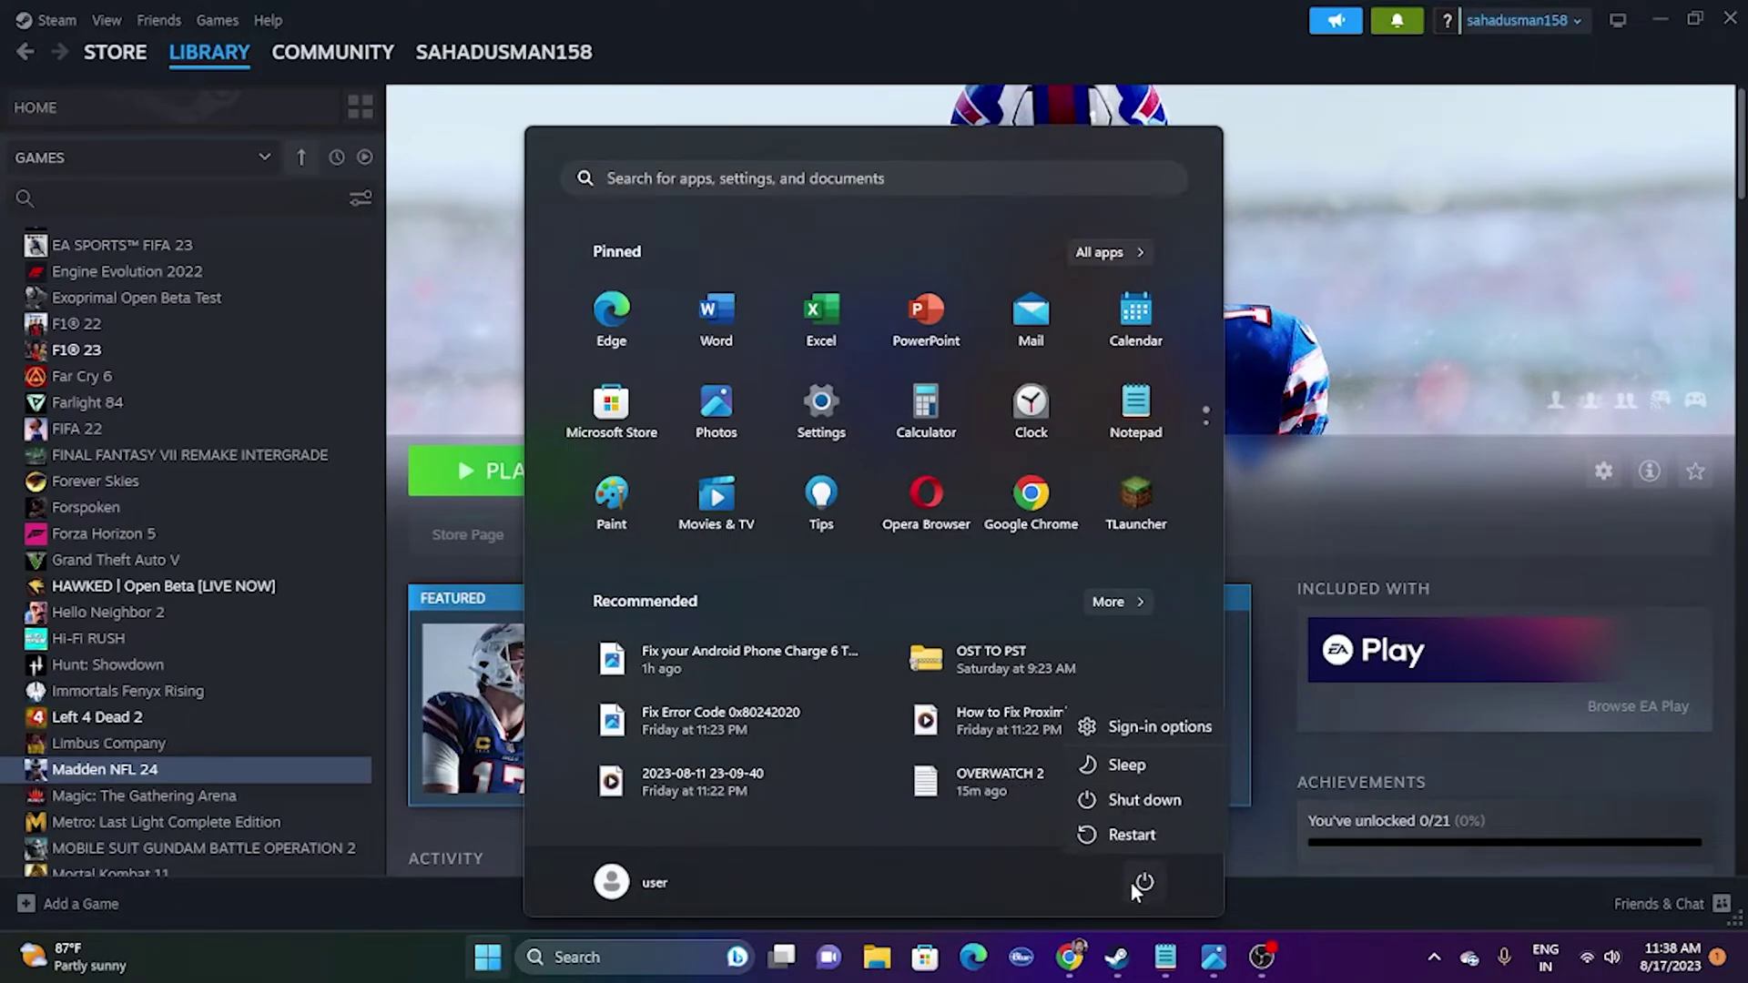
{"action": "left_click", "coordinate": [1319, 941]}
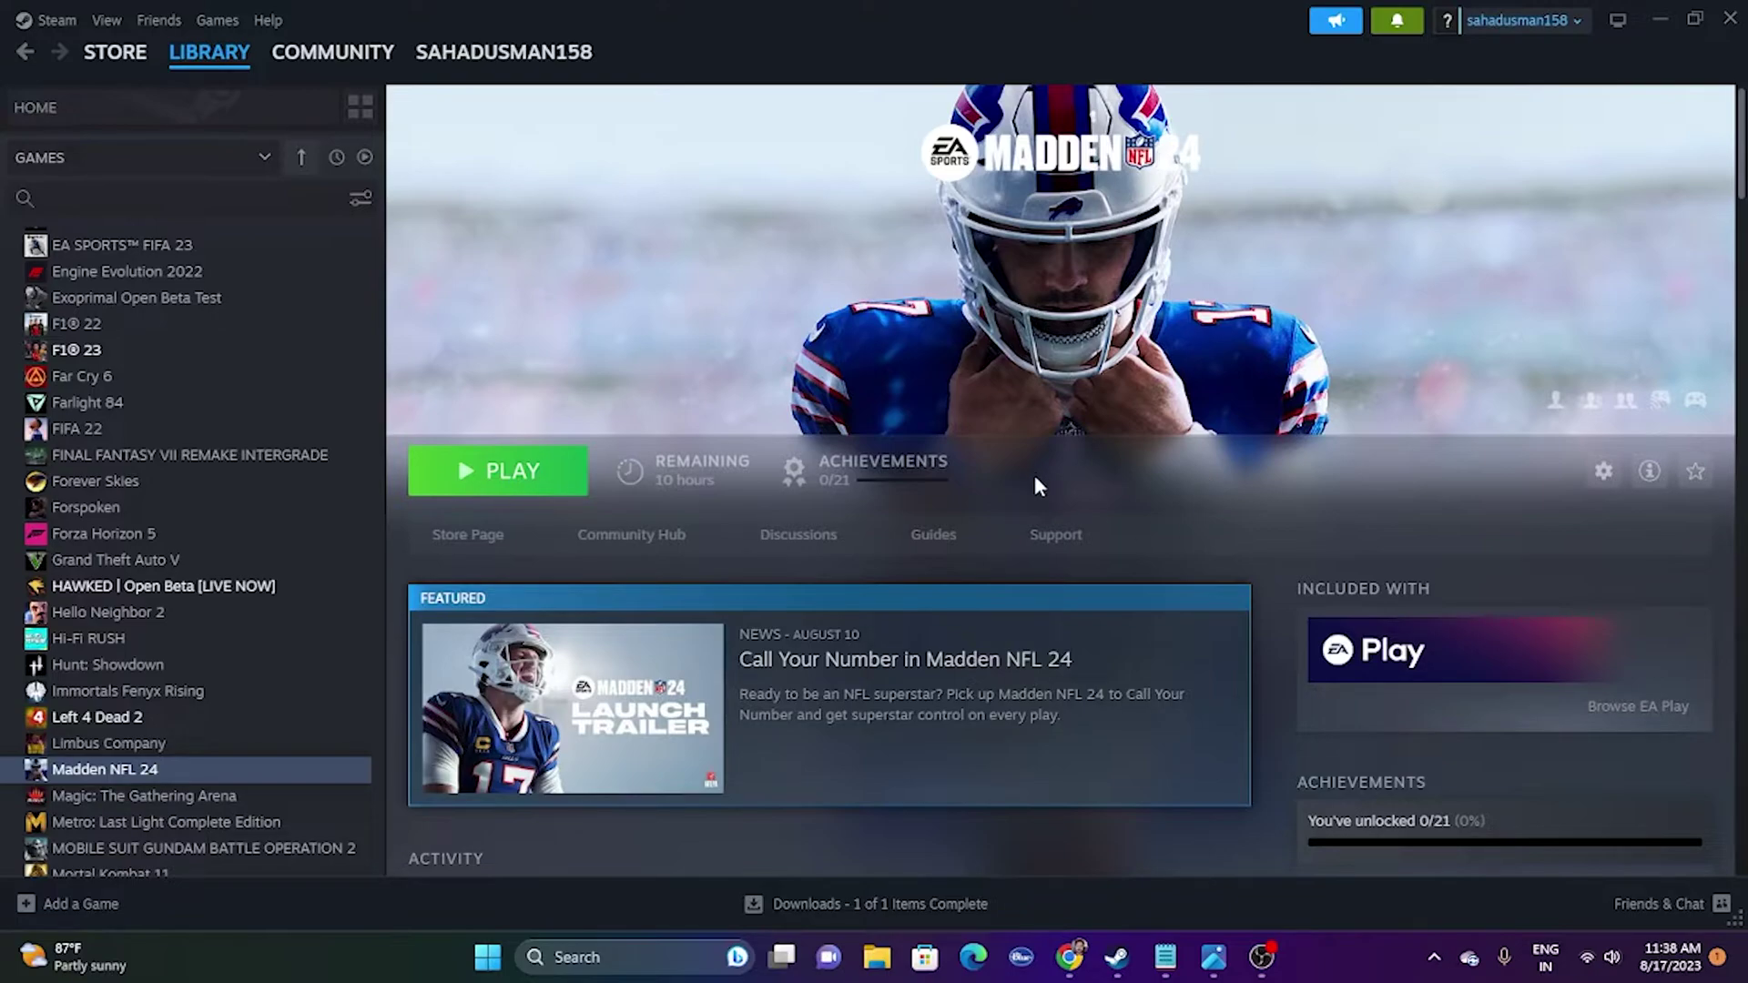
- Start verifying the integrity of Madden NFL 24's installed game files from the game's properties
{"action": "right_click", "coordinate": [154, 767]}
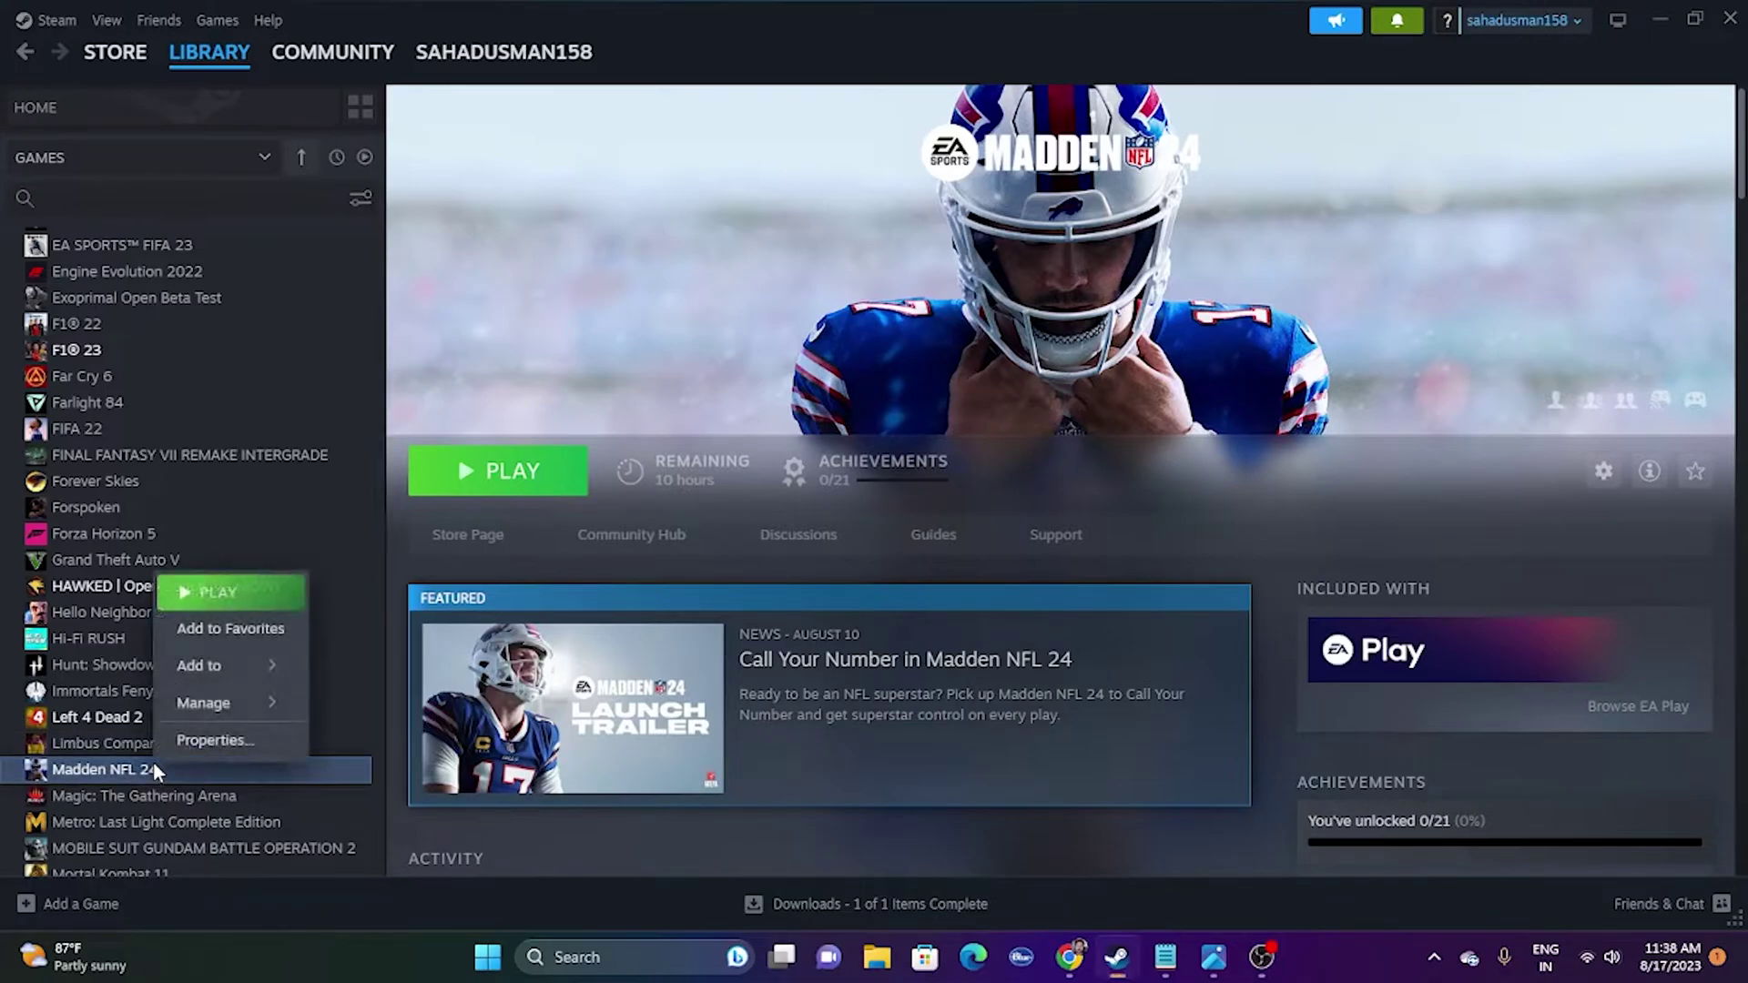
{"action": "left_click", "coordinate": [215, 741]}
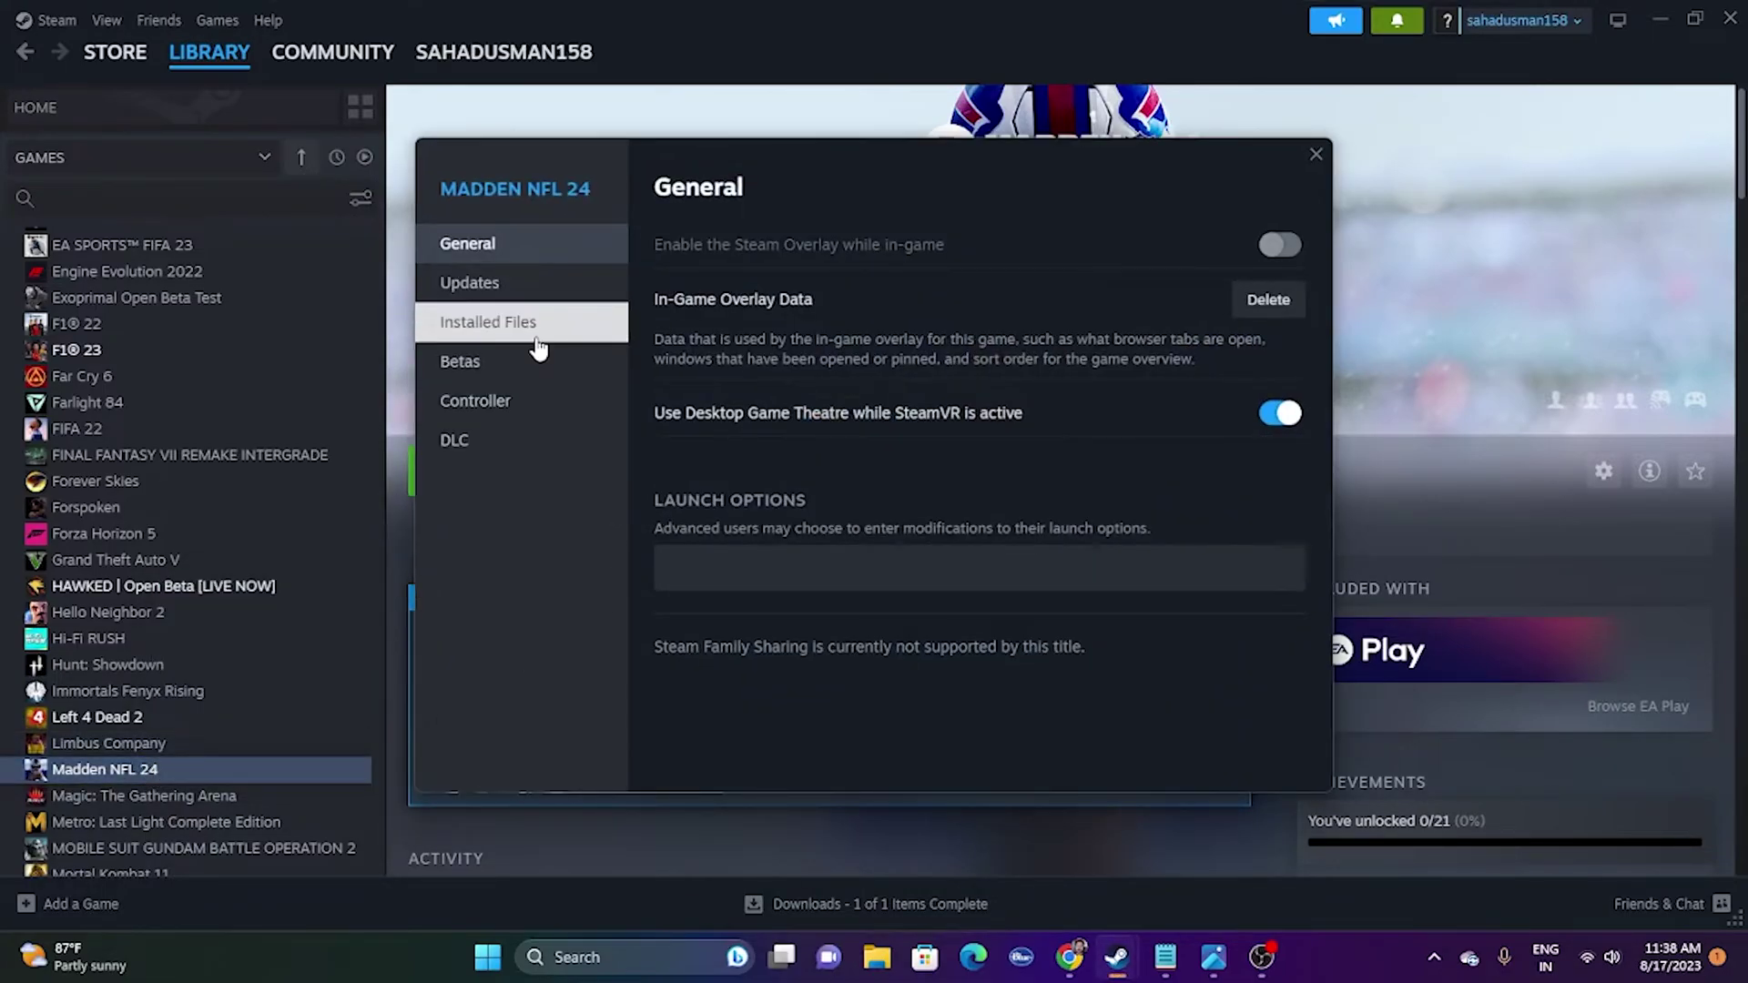
{"action": "left_click", "coordinate": [537, 346]}
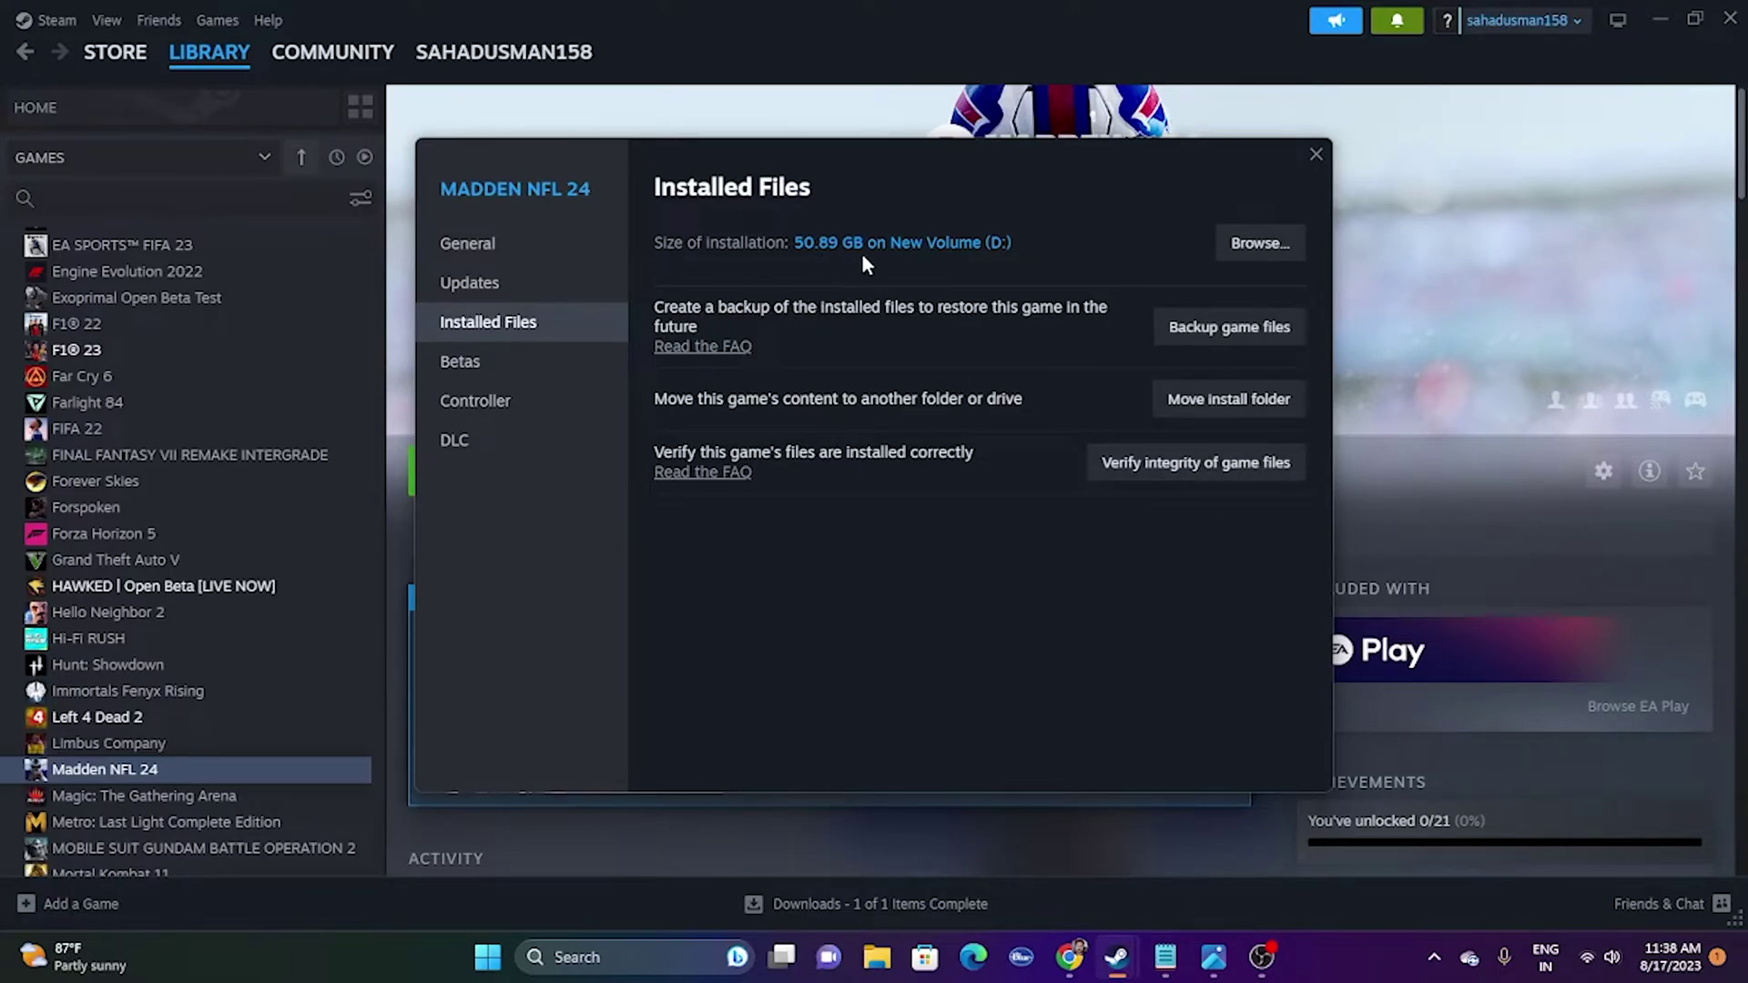
{"action": "left_click", "coordinate": [1239, 462]}
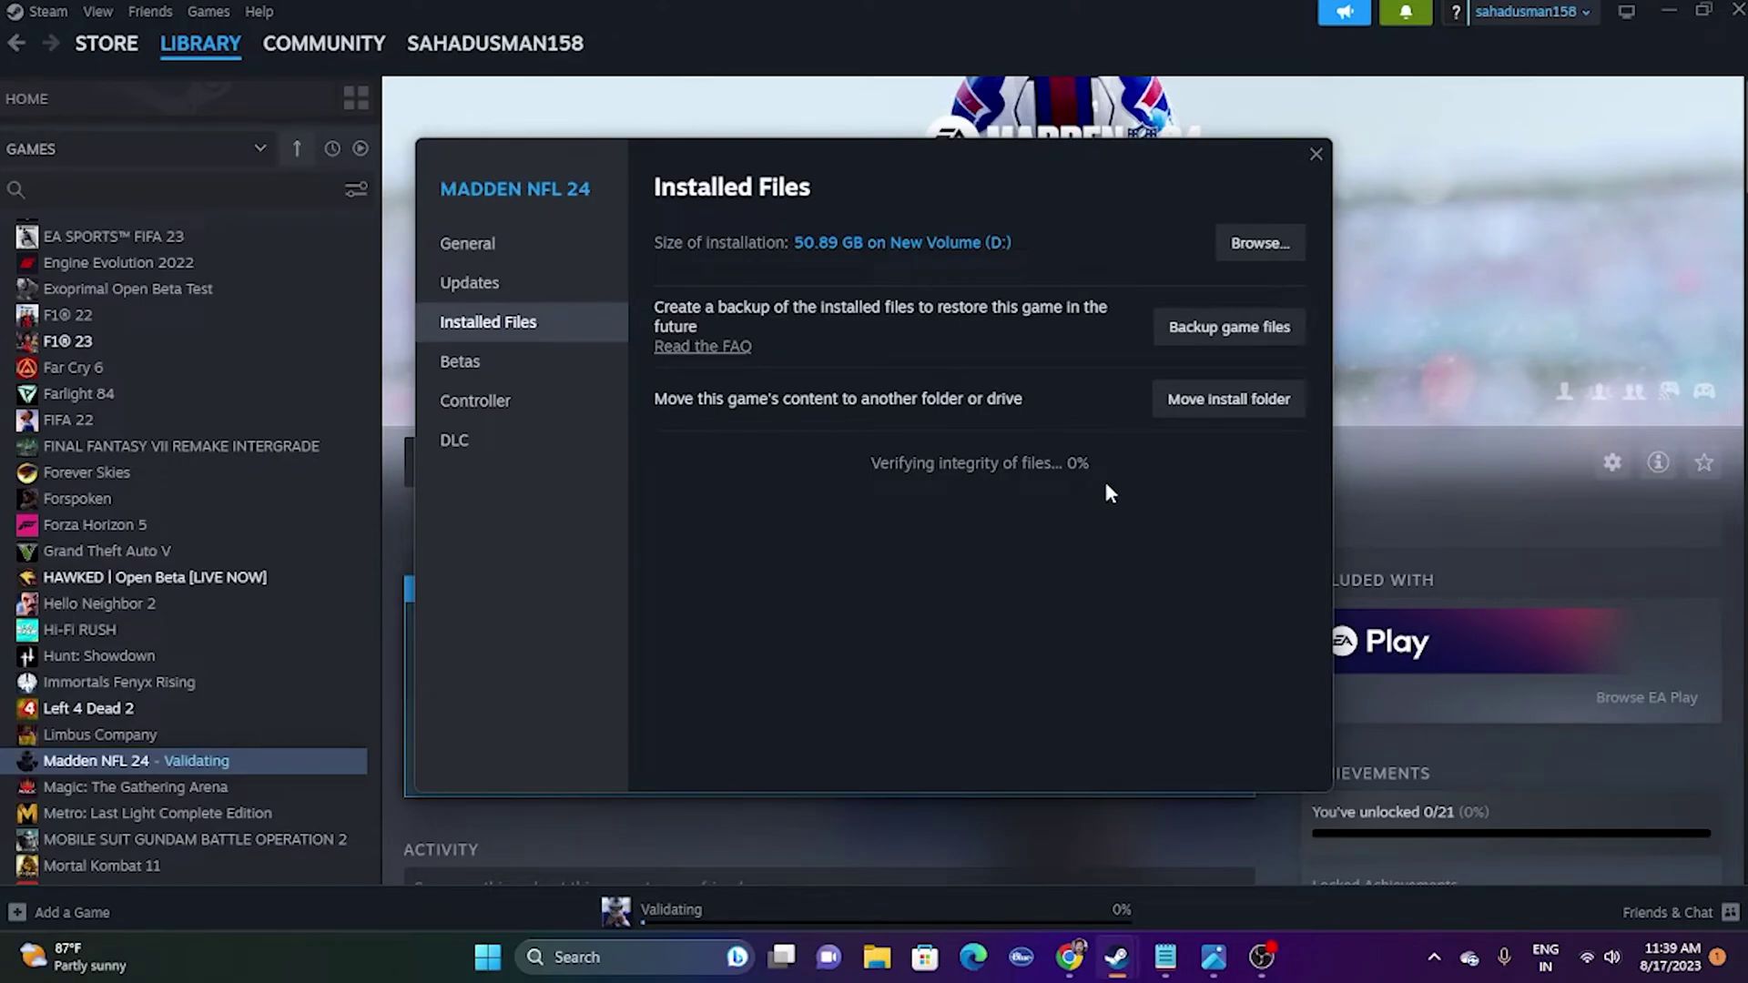
{"action": "left_click_drag", "start_coordinate": [969, 160], "coordinate": [1145, 164]}
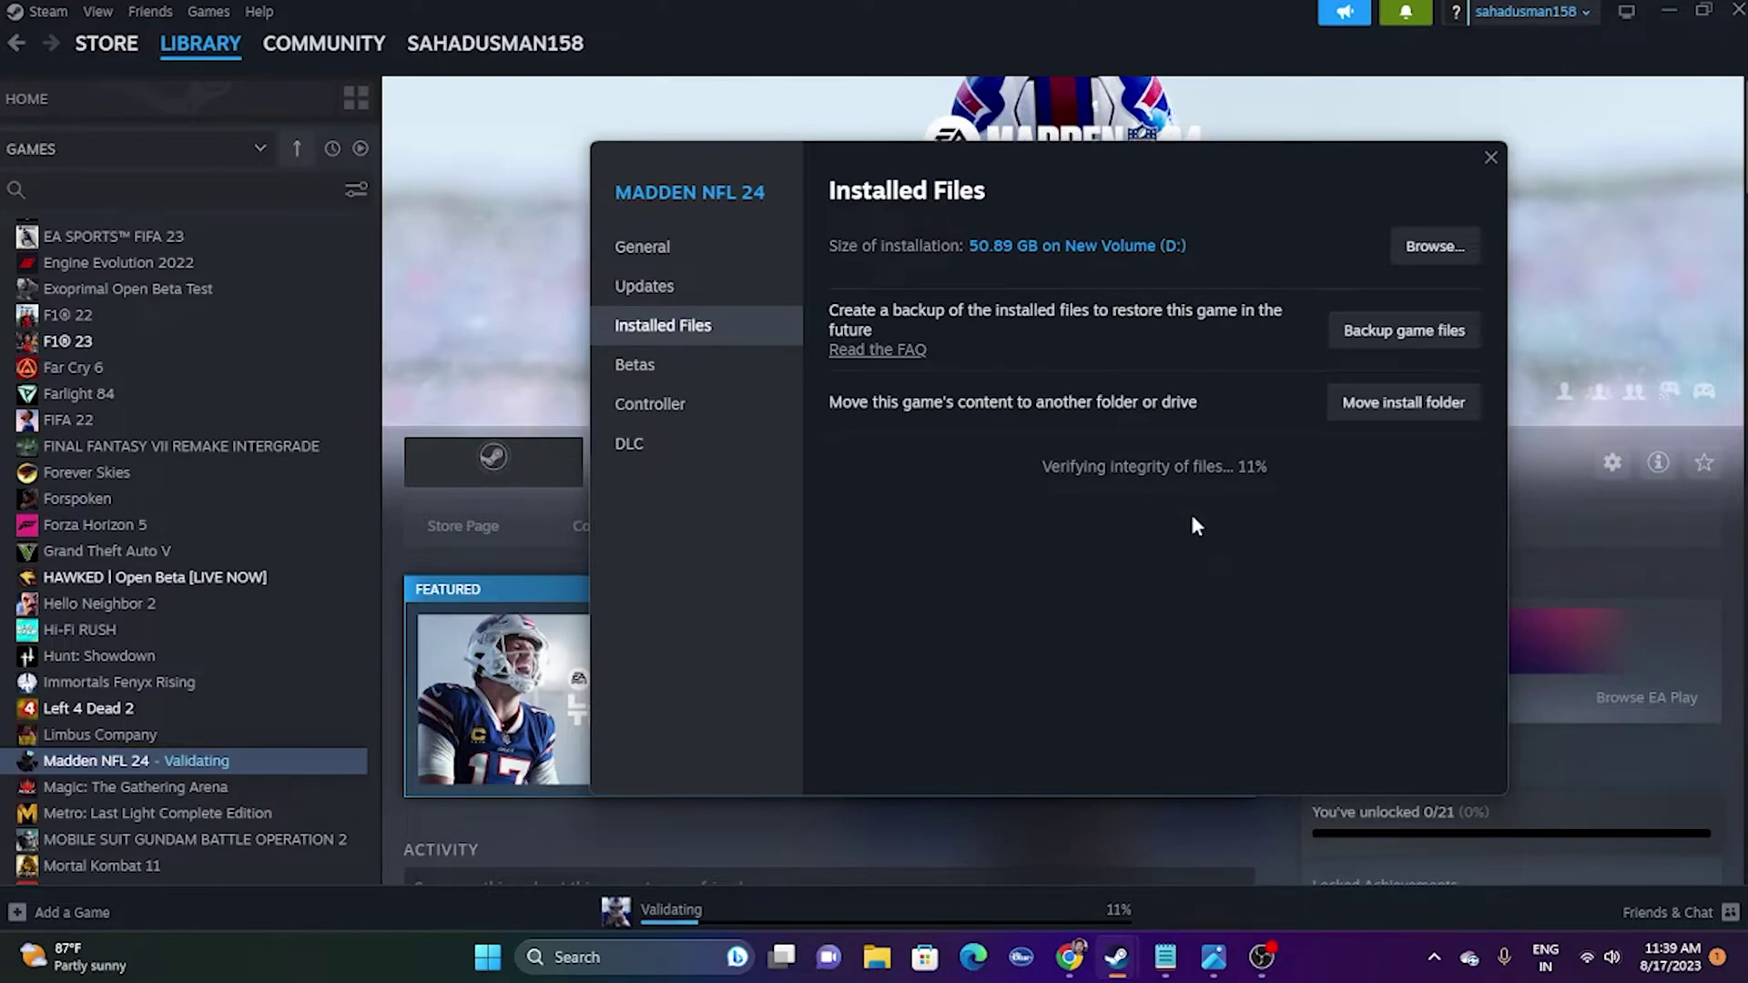
{"action": "left_click", "coordinate": [1517, 480]}
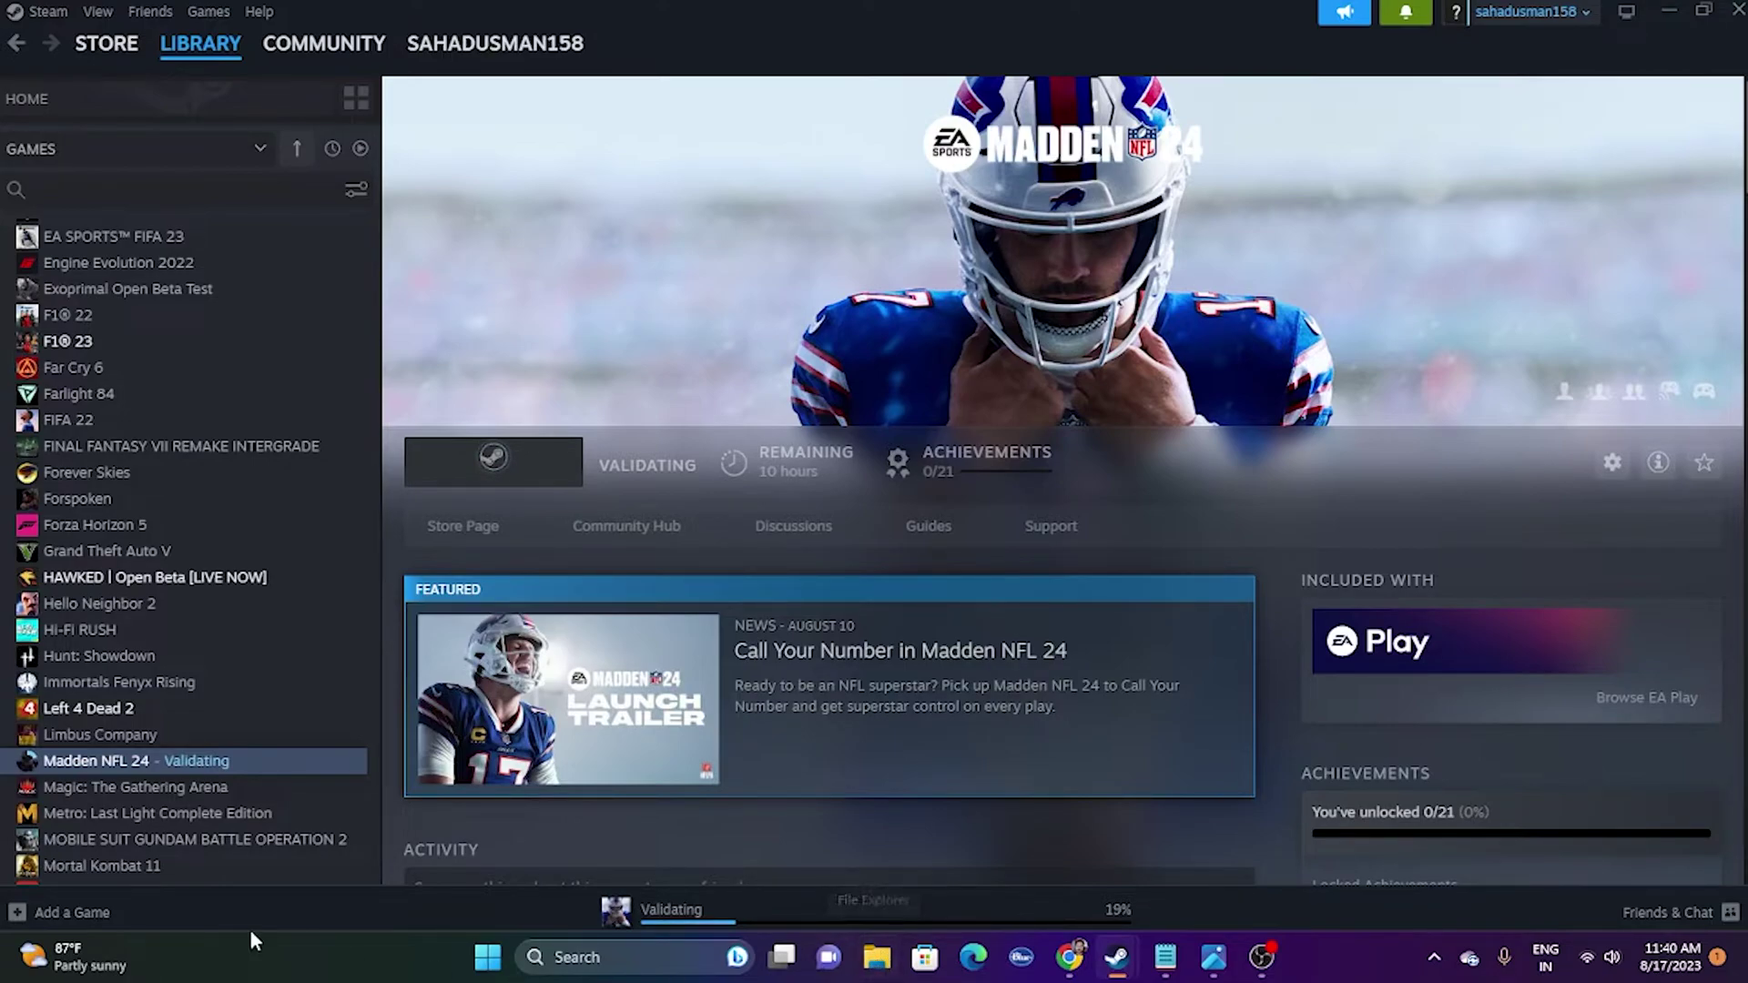
- Open Madden NFL 24's installation folder from its installed-files properties and show the folder full screen
{"action": "right_click", "coordinate": [212, 768]}
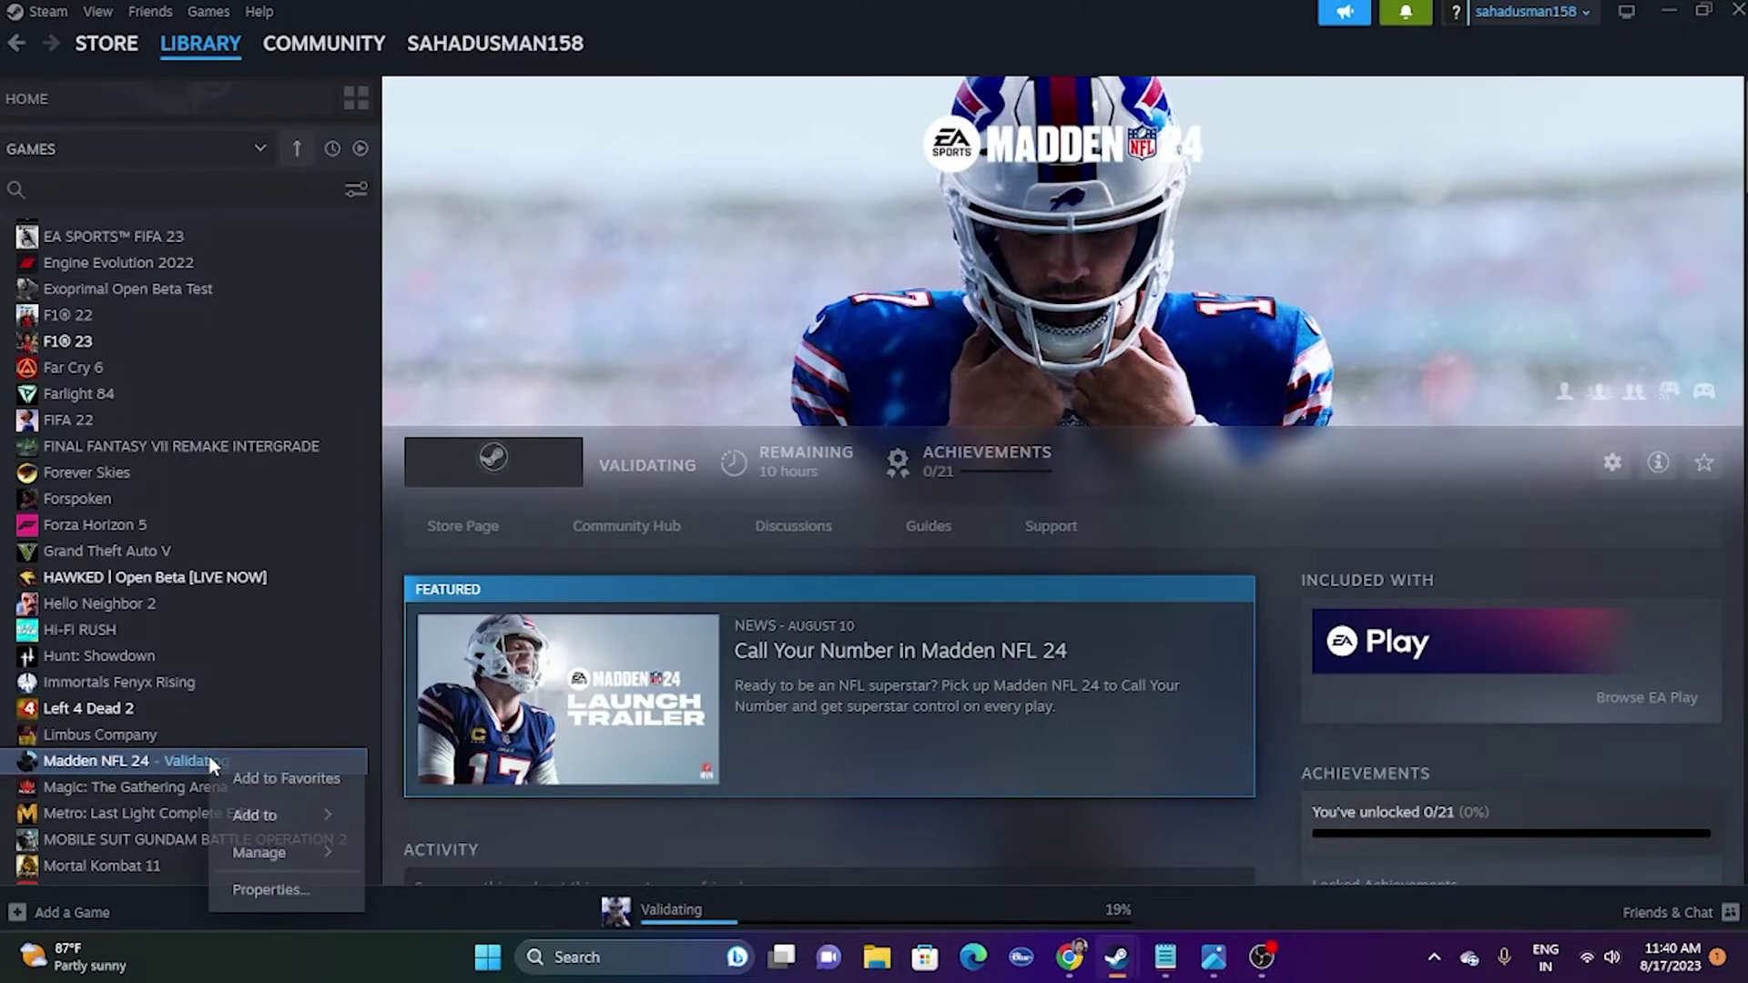
{"action": "left_click", "coordinate": [265, 892]}
{"action": "left_click", "coordinate": [690, 330]}
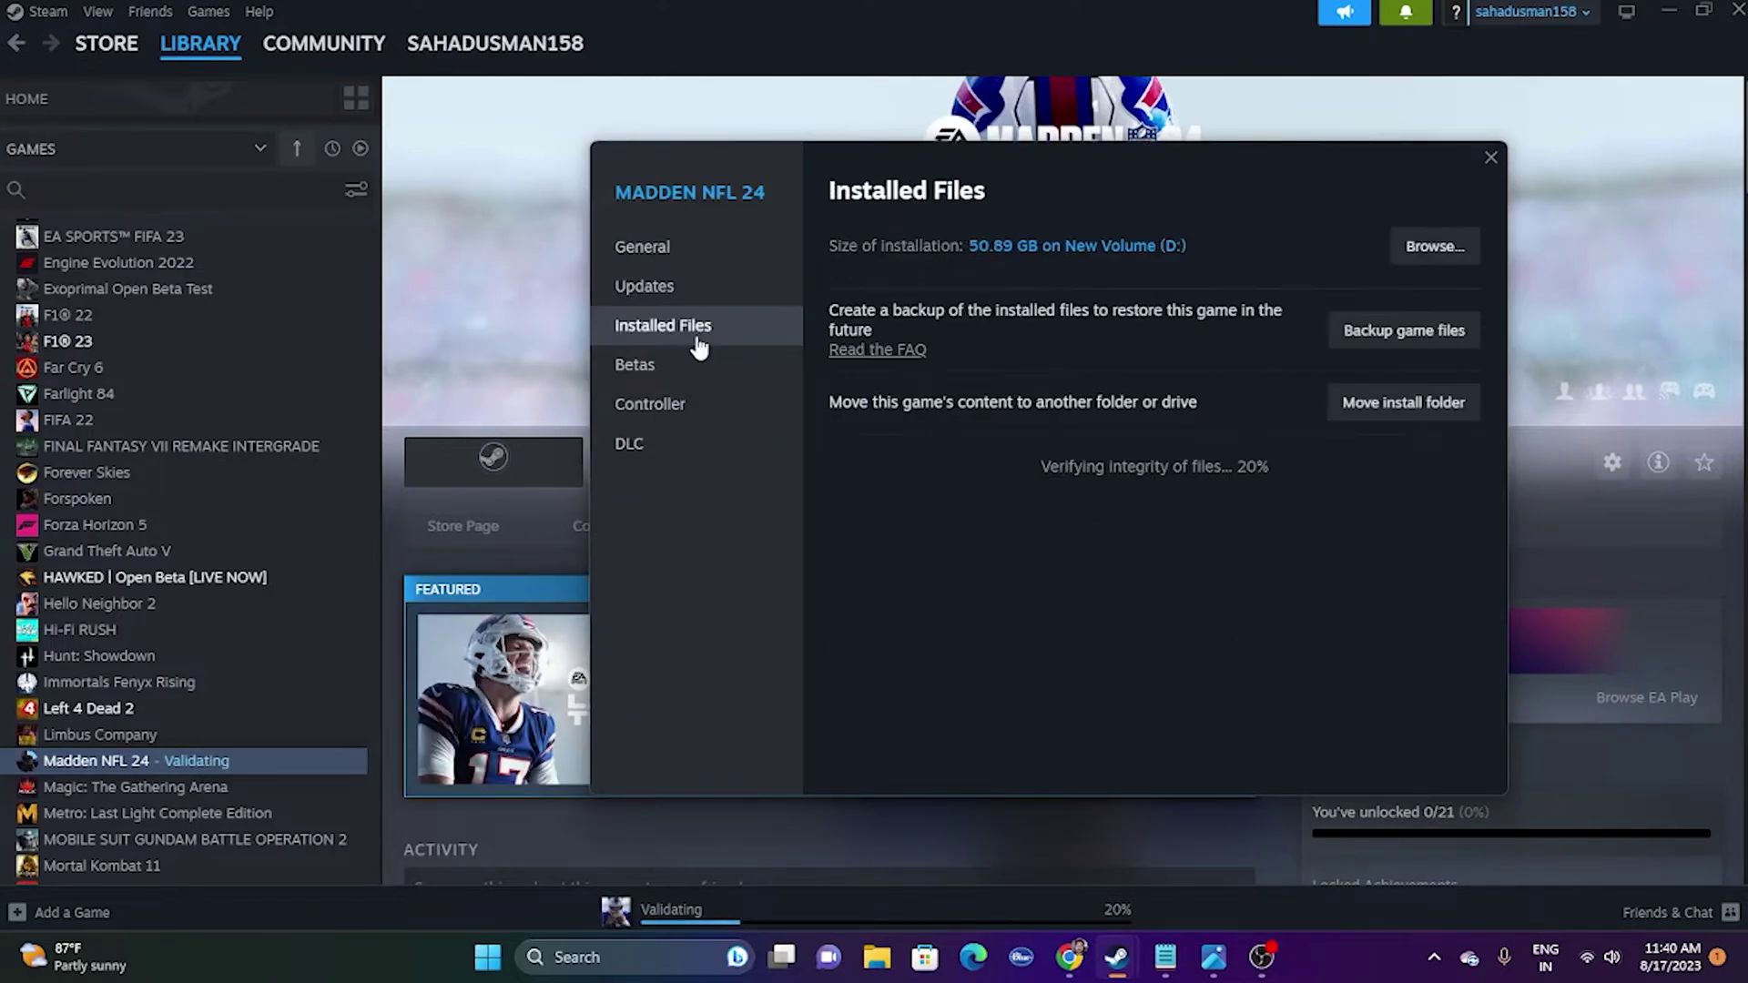
{"action": "left_click", "coordinate": [1434, 246]}
{"action": "left_click", "coordinate": [1673, 11]}
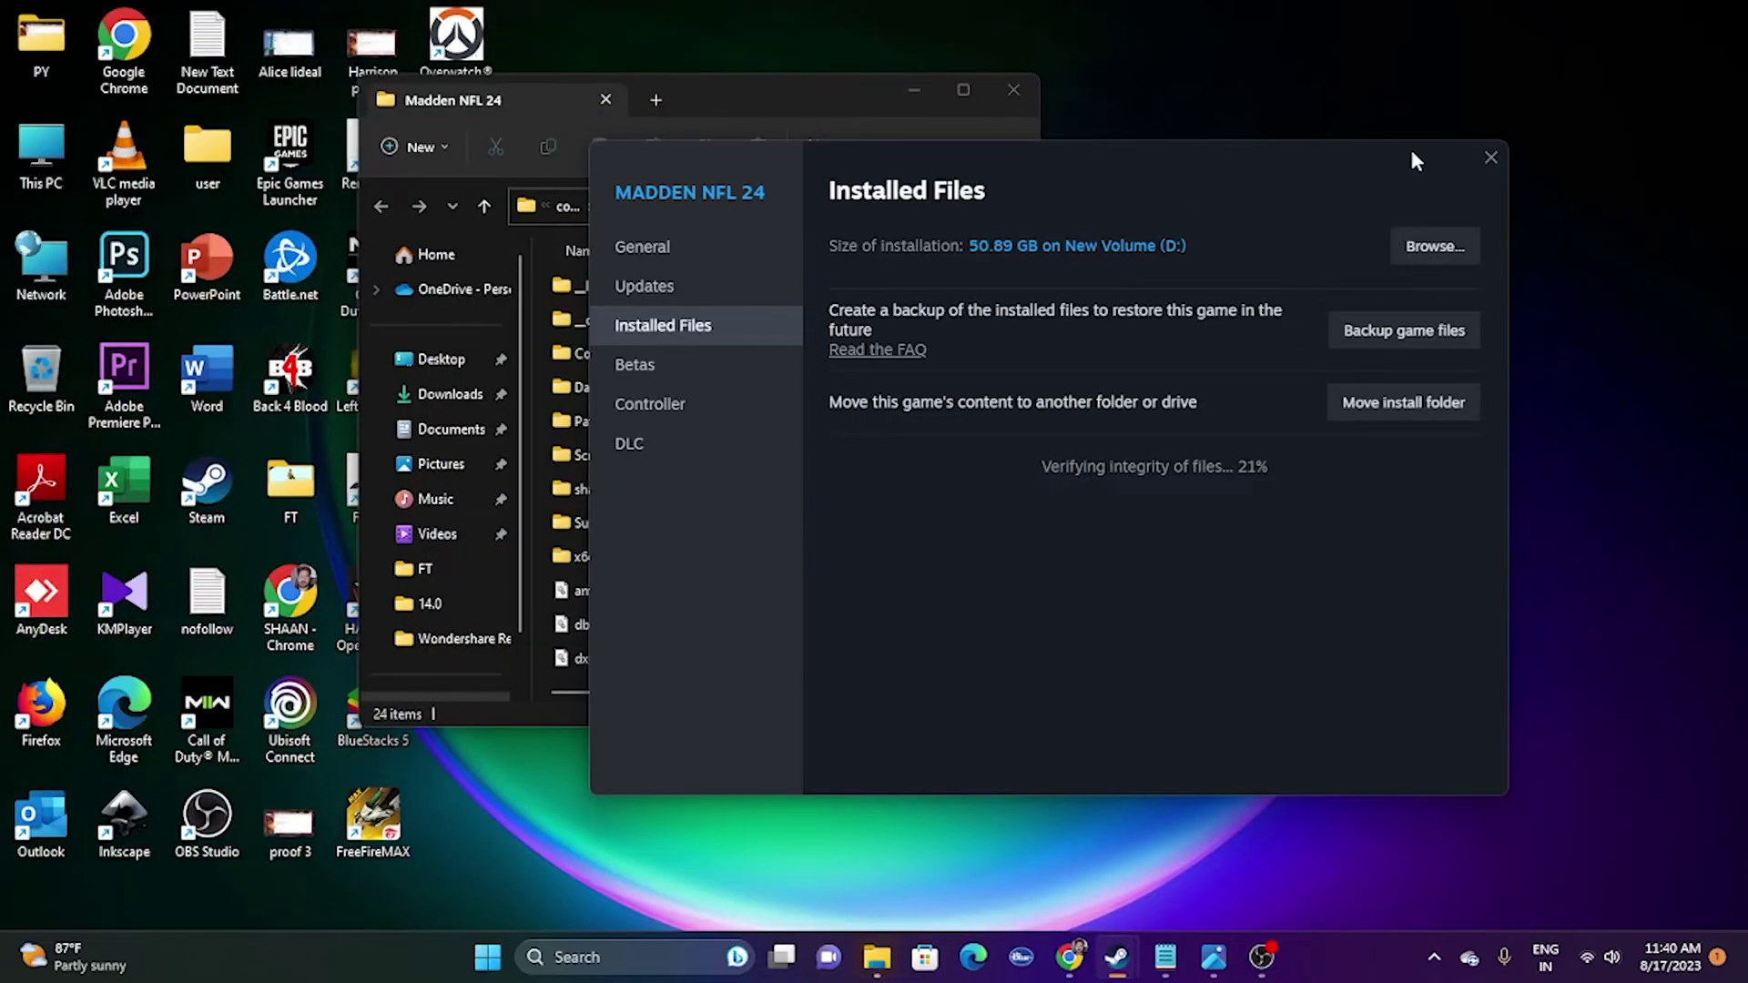
{"action": "left_click", "coordinate": [963, 89]}
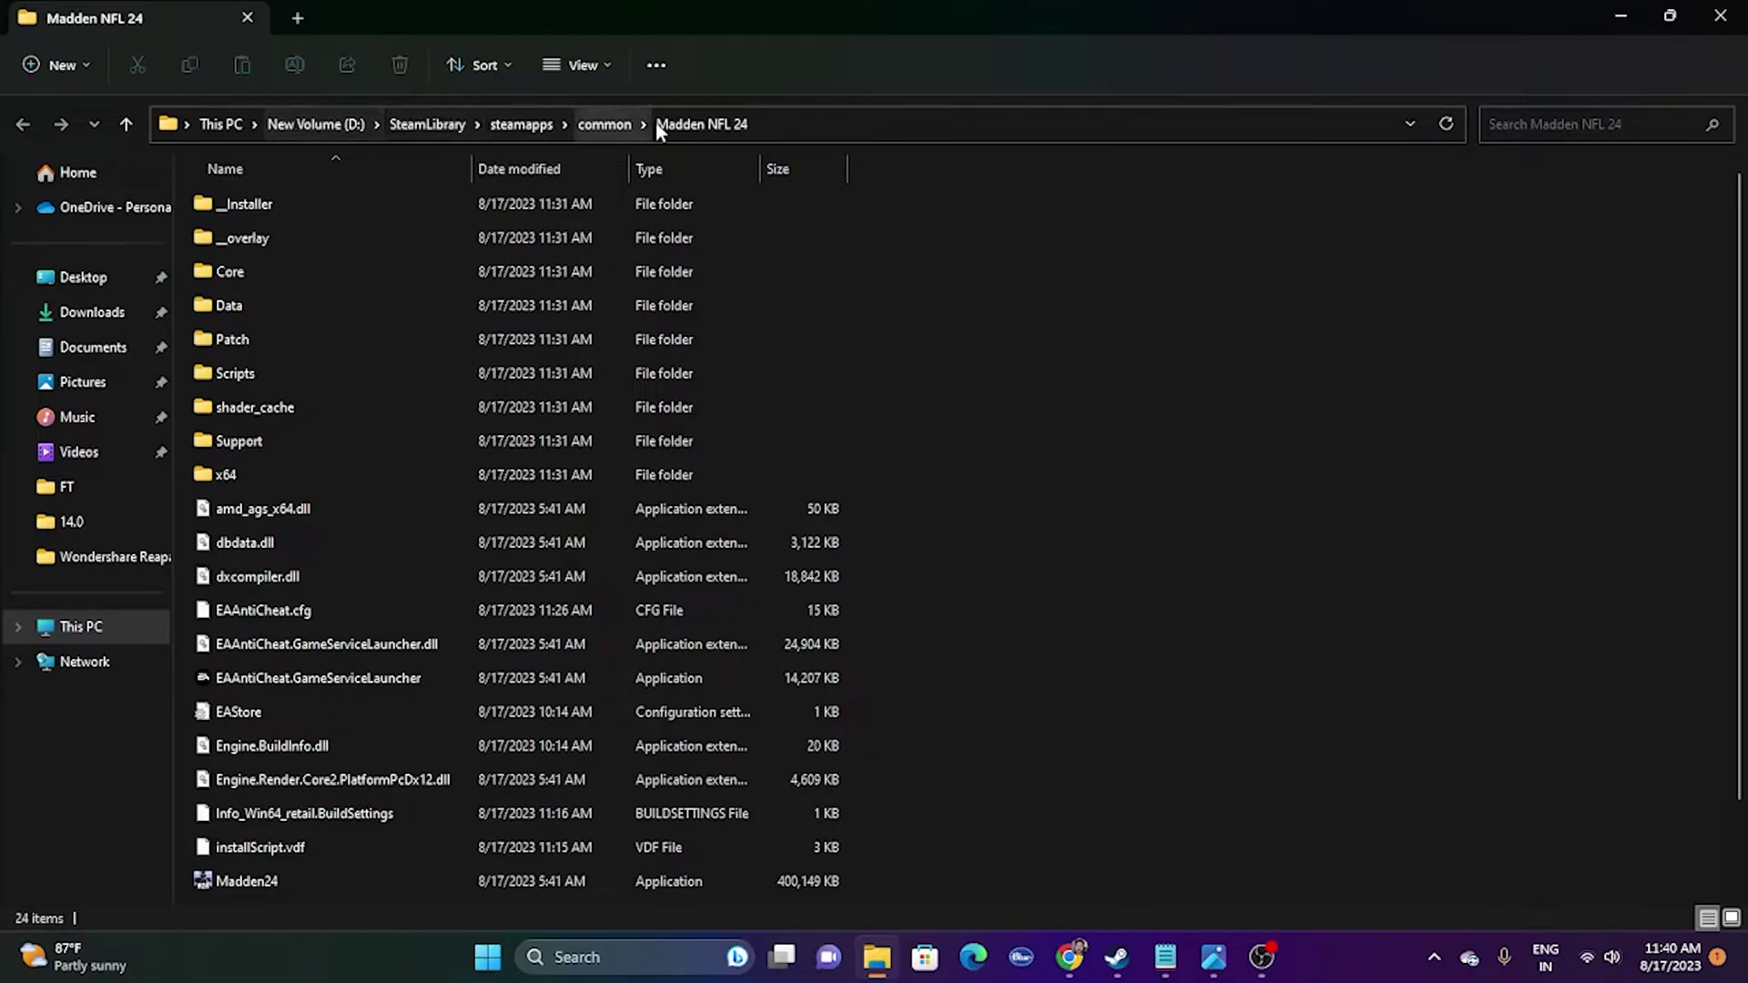
{"action": "scroll", "coordinate": [1312, 319], "scroll_direction": "down", "scroll_amount": 1}
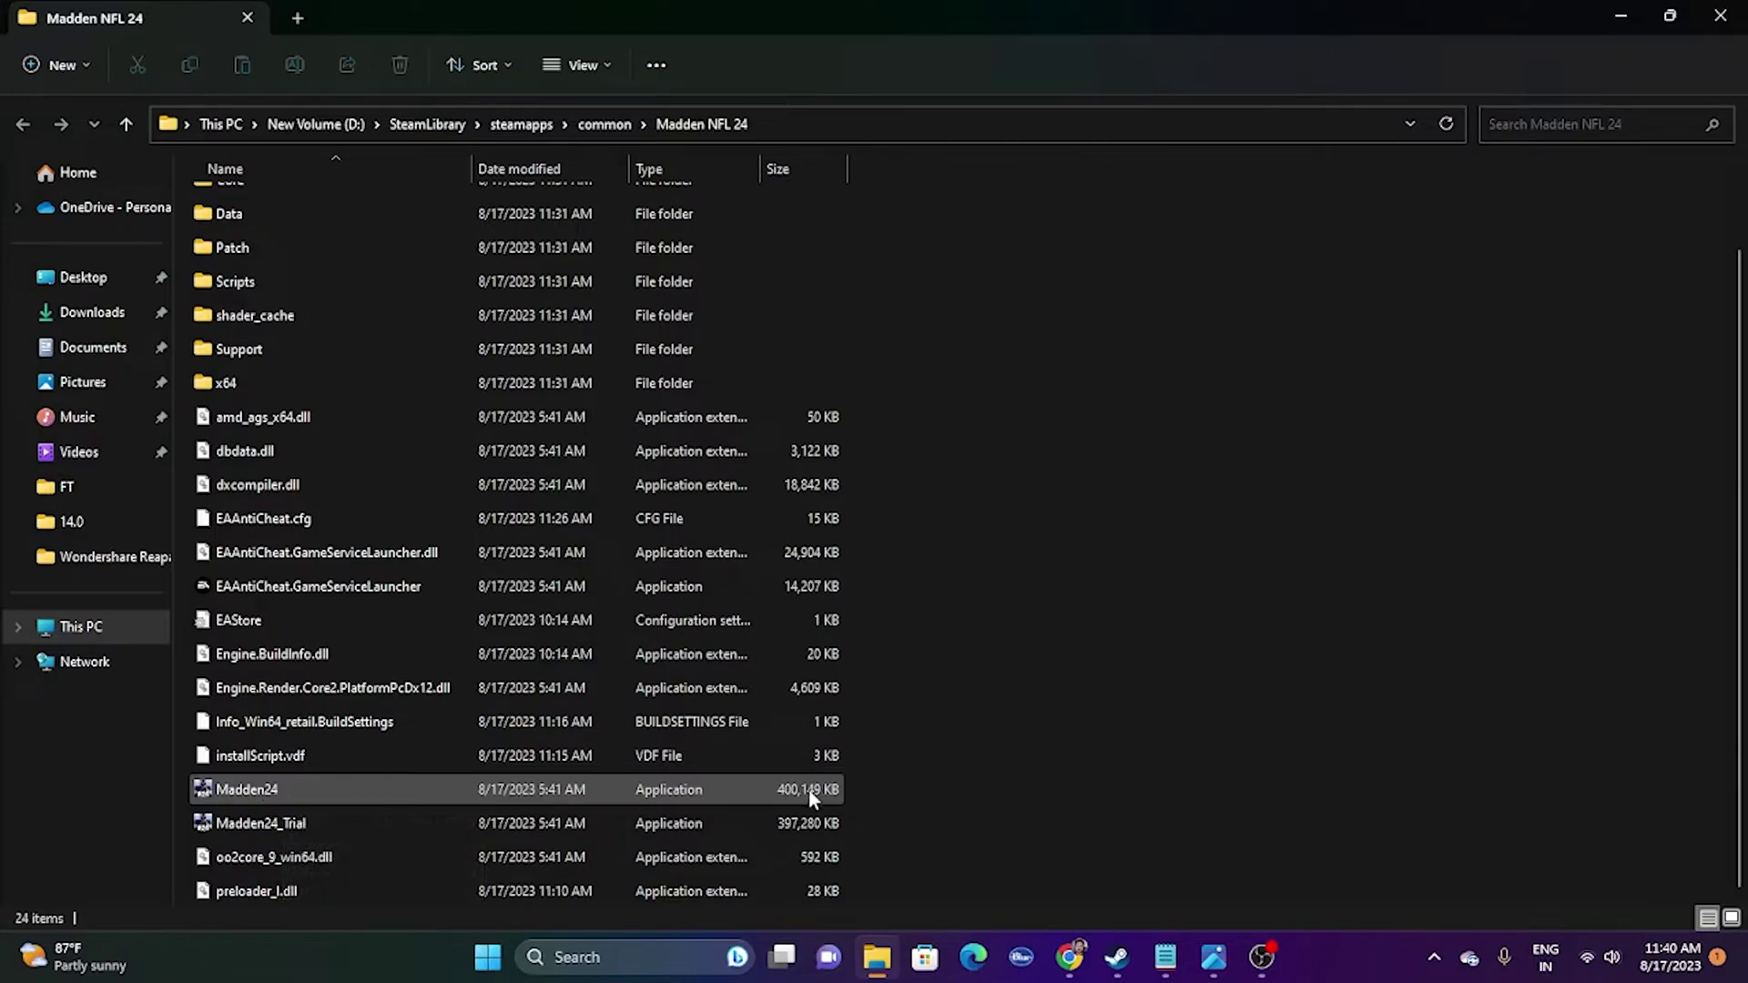
- Set the Madden24 application in the game folder to always run as an administrator and save the setting
{"action": "left_click", "coordinate": [303, 789]}
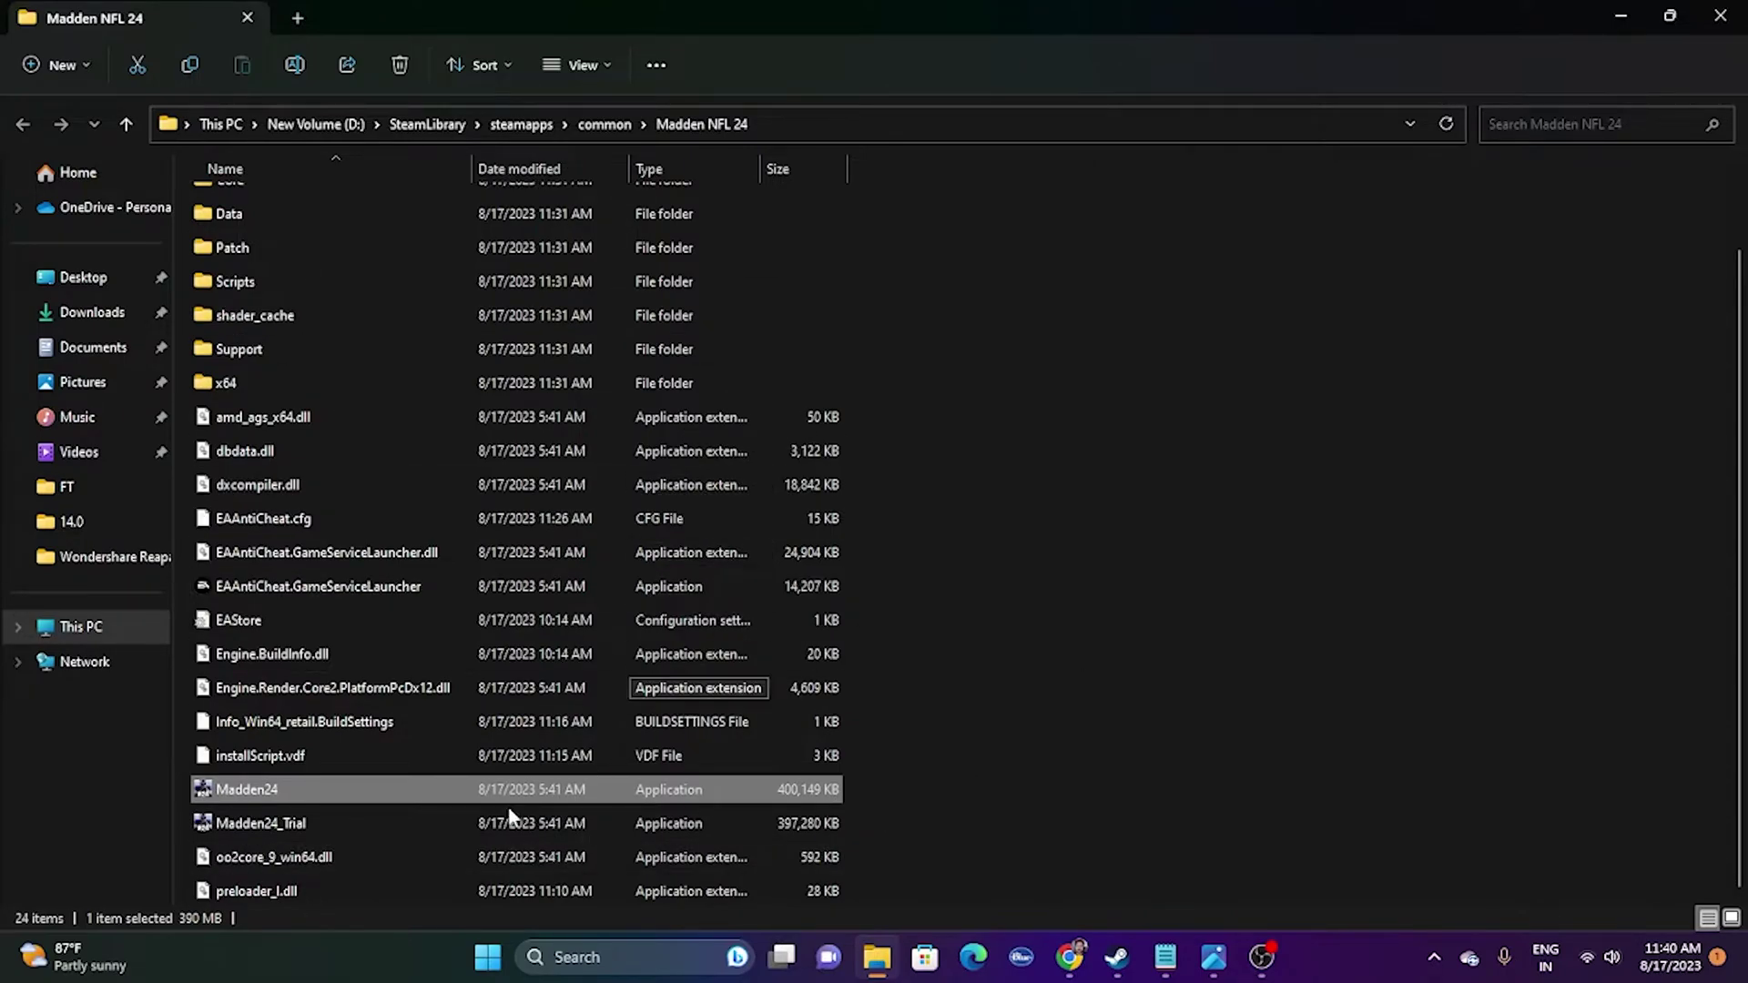
{"action": "right_click", "coordinate": [444, 791]}
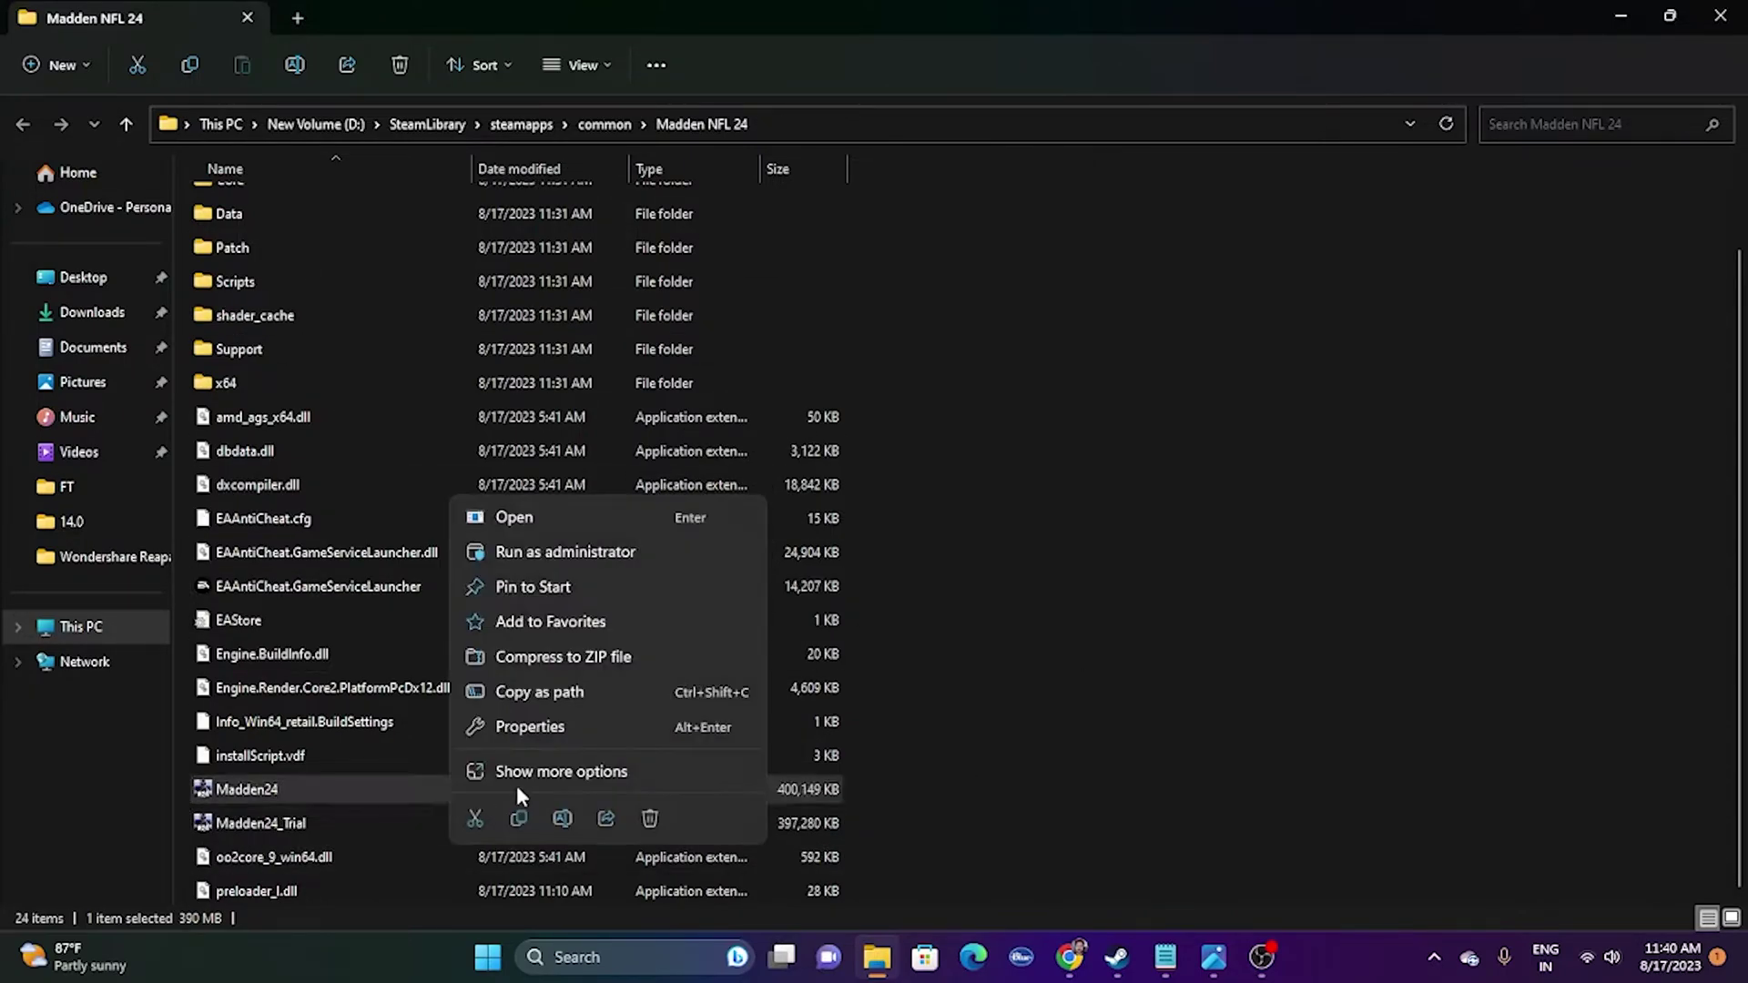
{"action": "left_click", "coordinate": [538, 772]}
{"action": "left_click", "coordinate": [591, 757]}
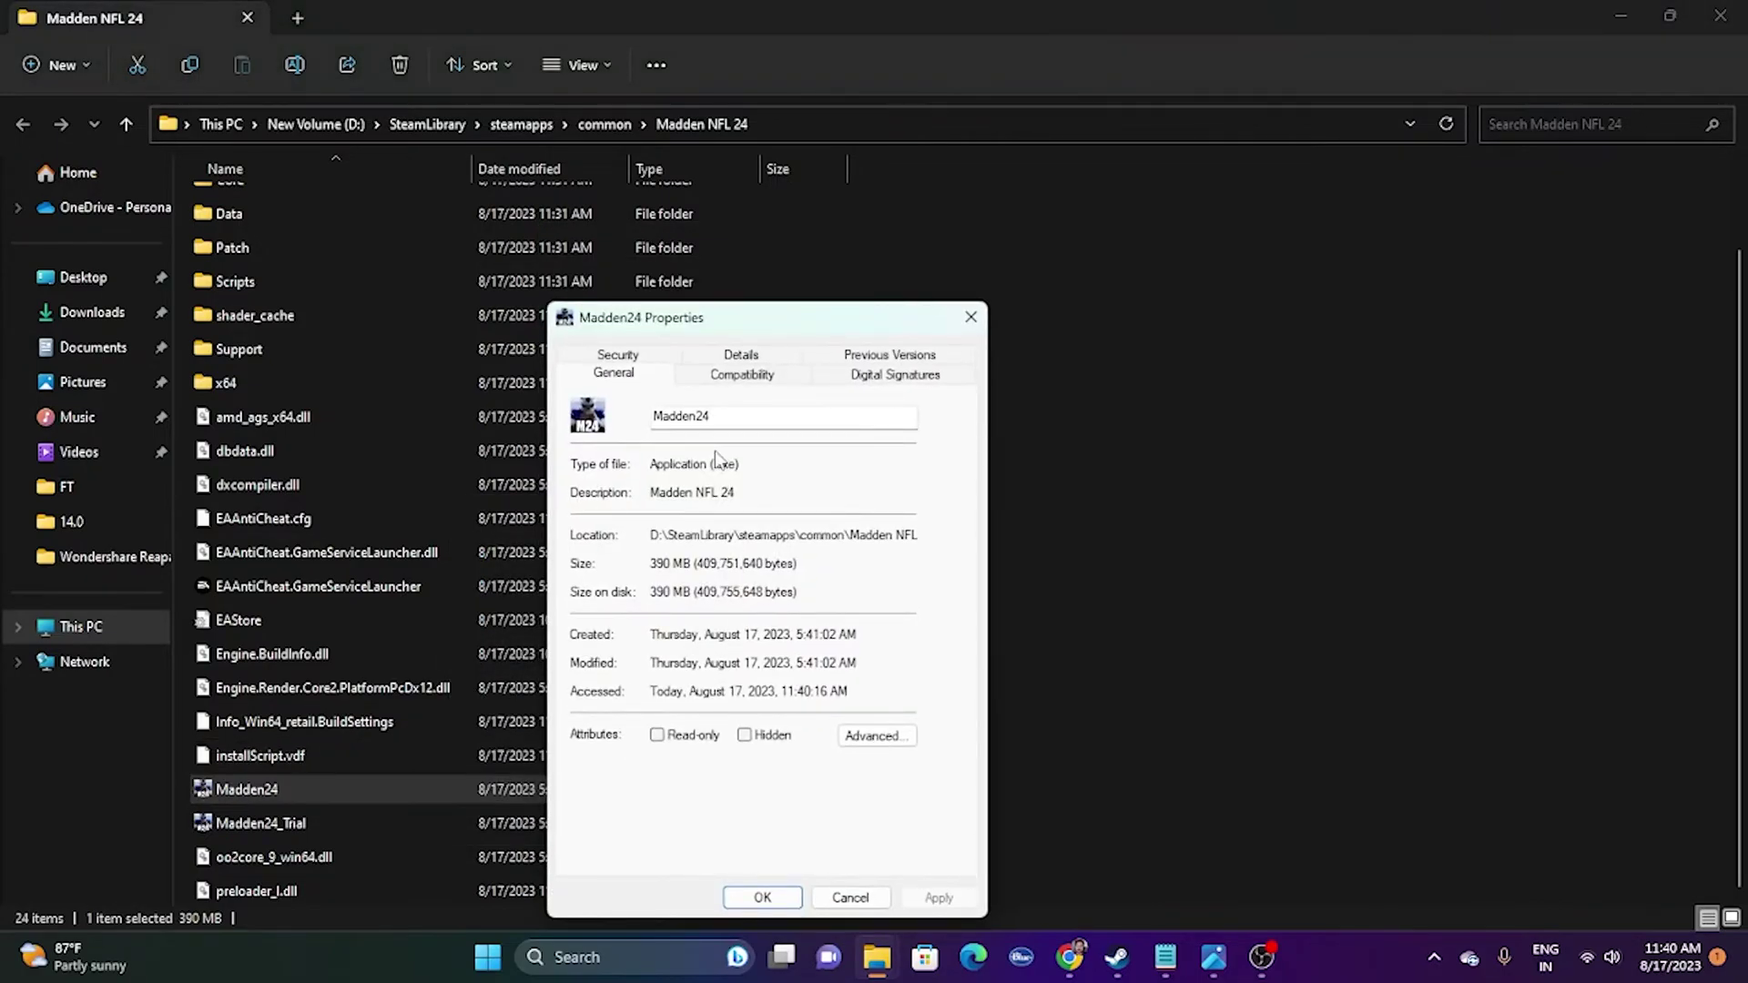
{"action": "left_click", "coordinate": [751, 382]}
{"action": "left_click", "coordinate": [587, 721]}
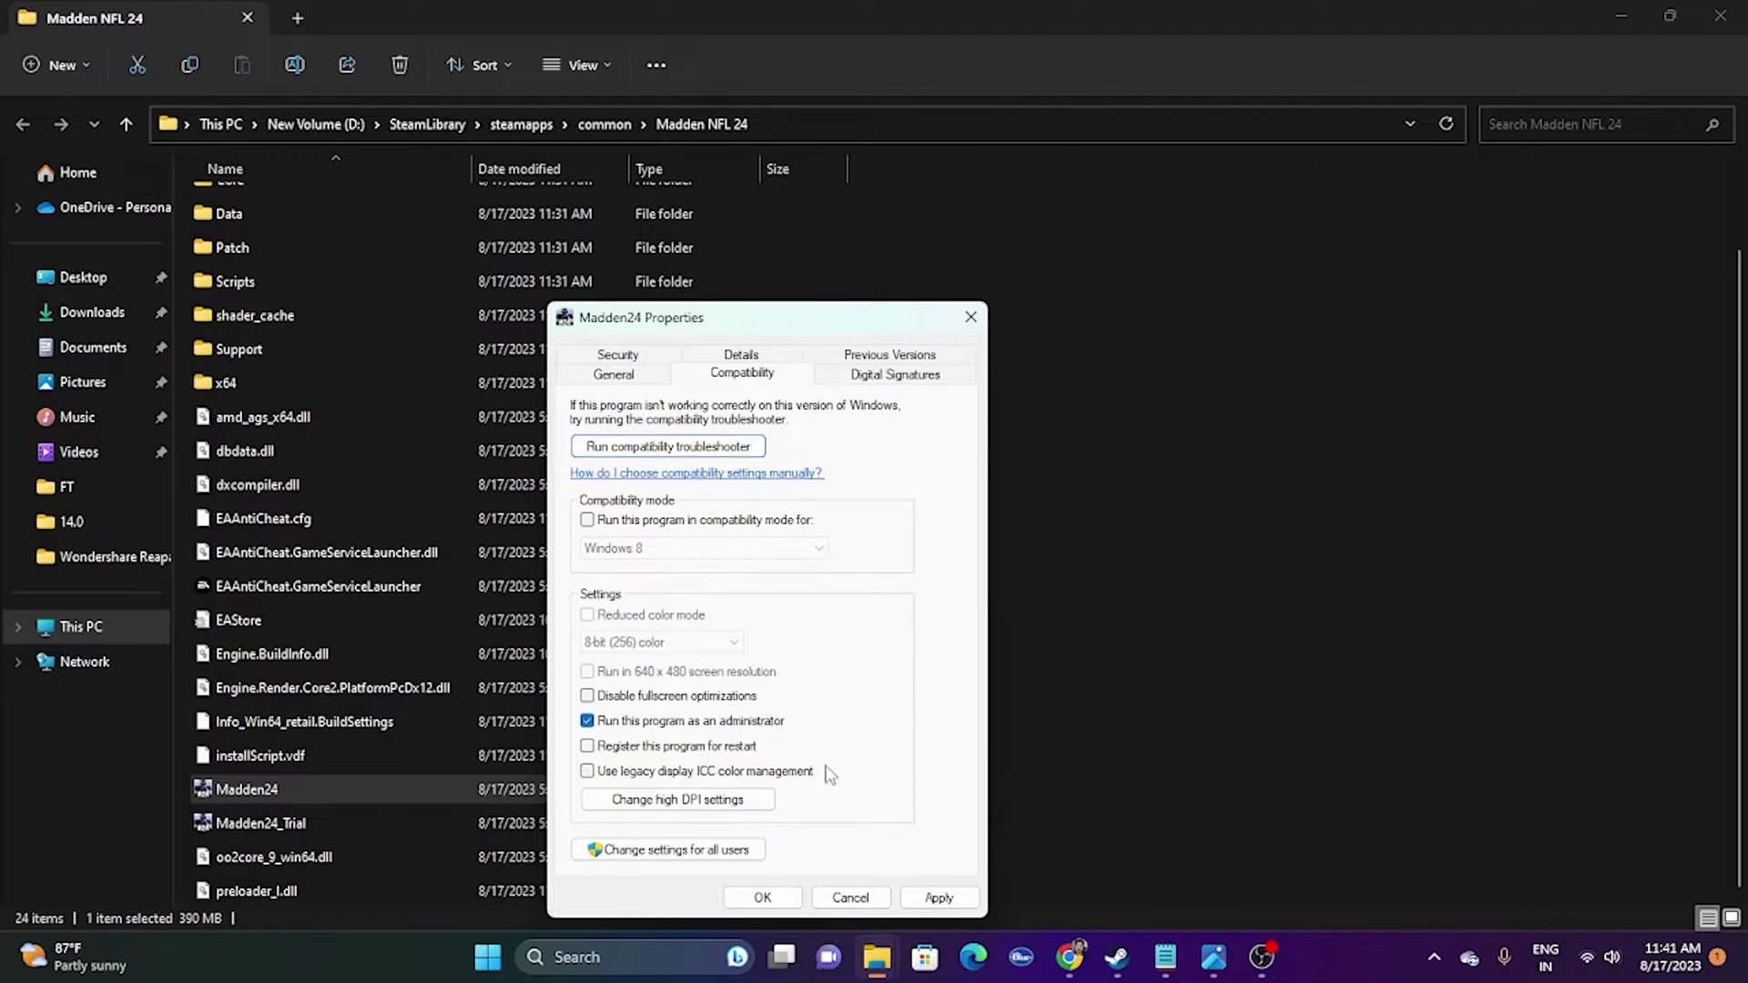
{"action": "left_click", "coordinate": [938, 897]}
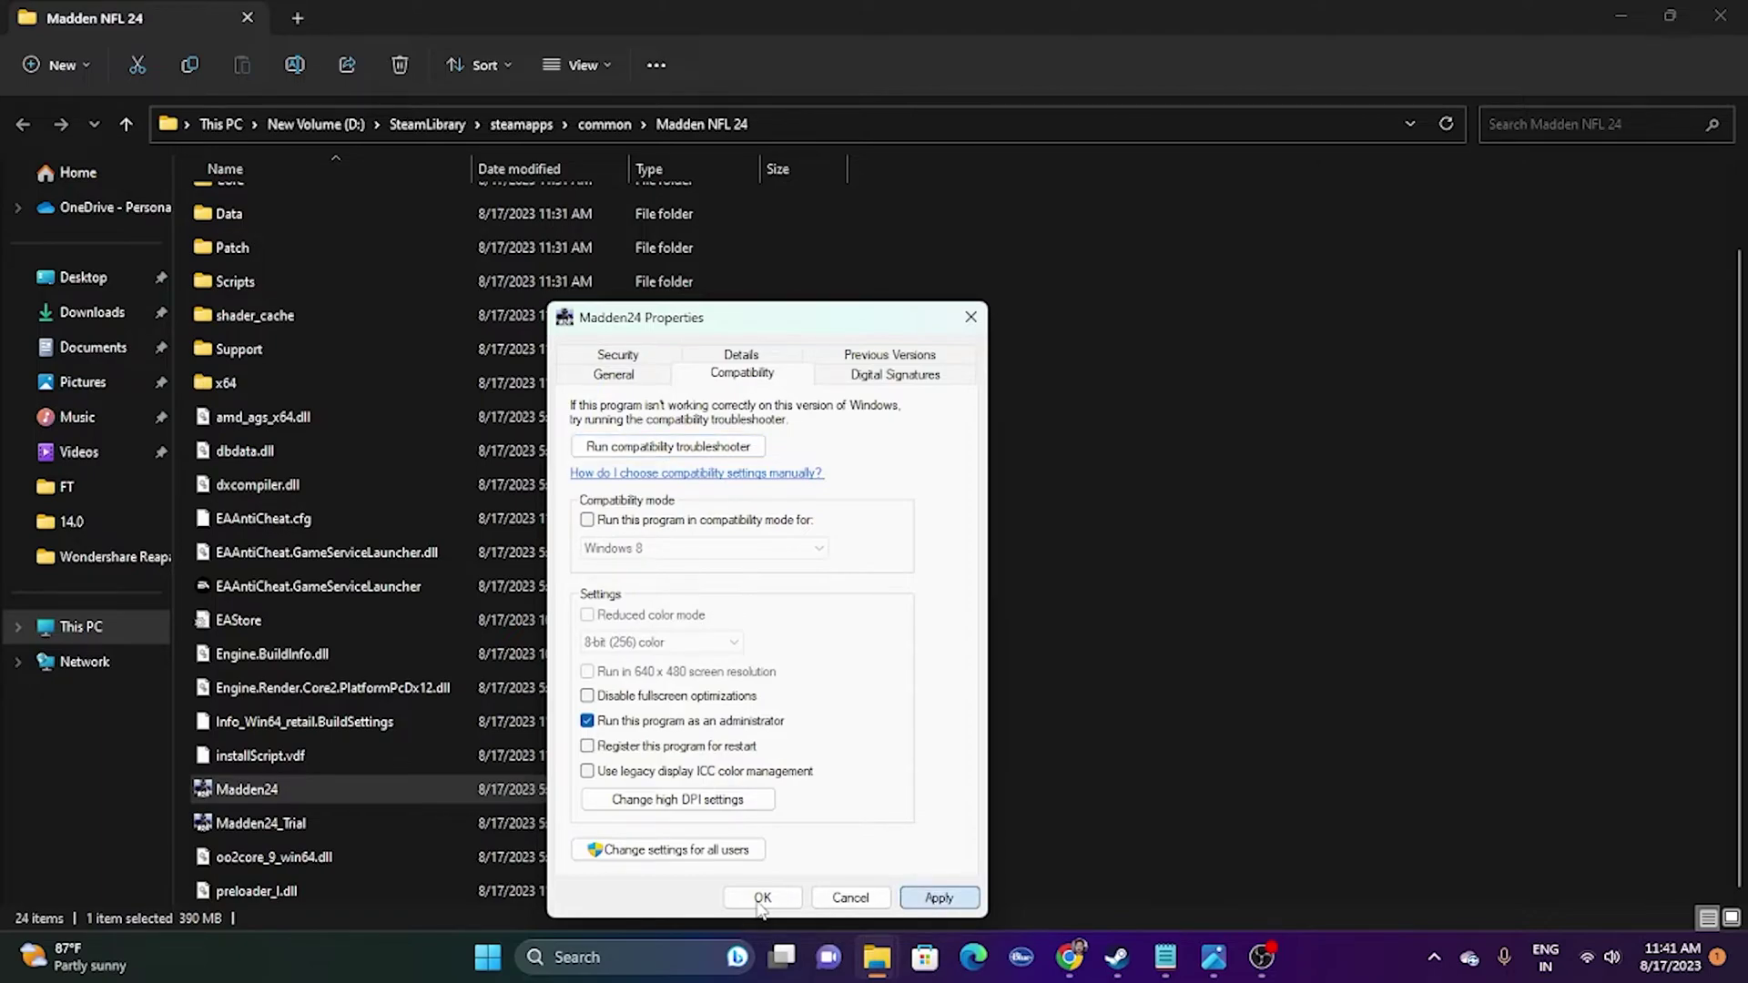
{"action": "left_click", "coordinate": [762, 898]}
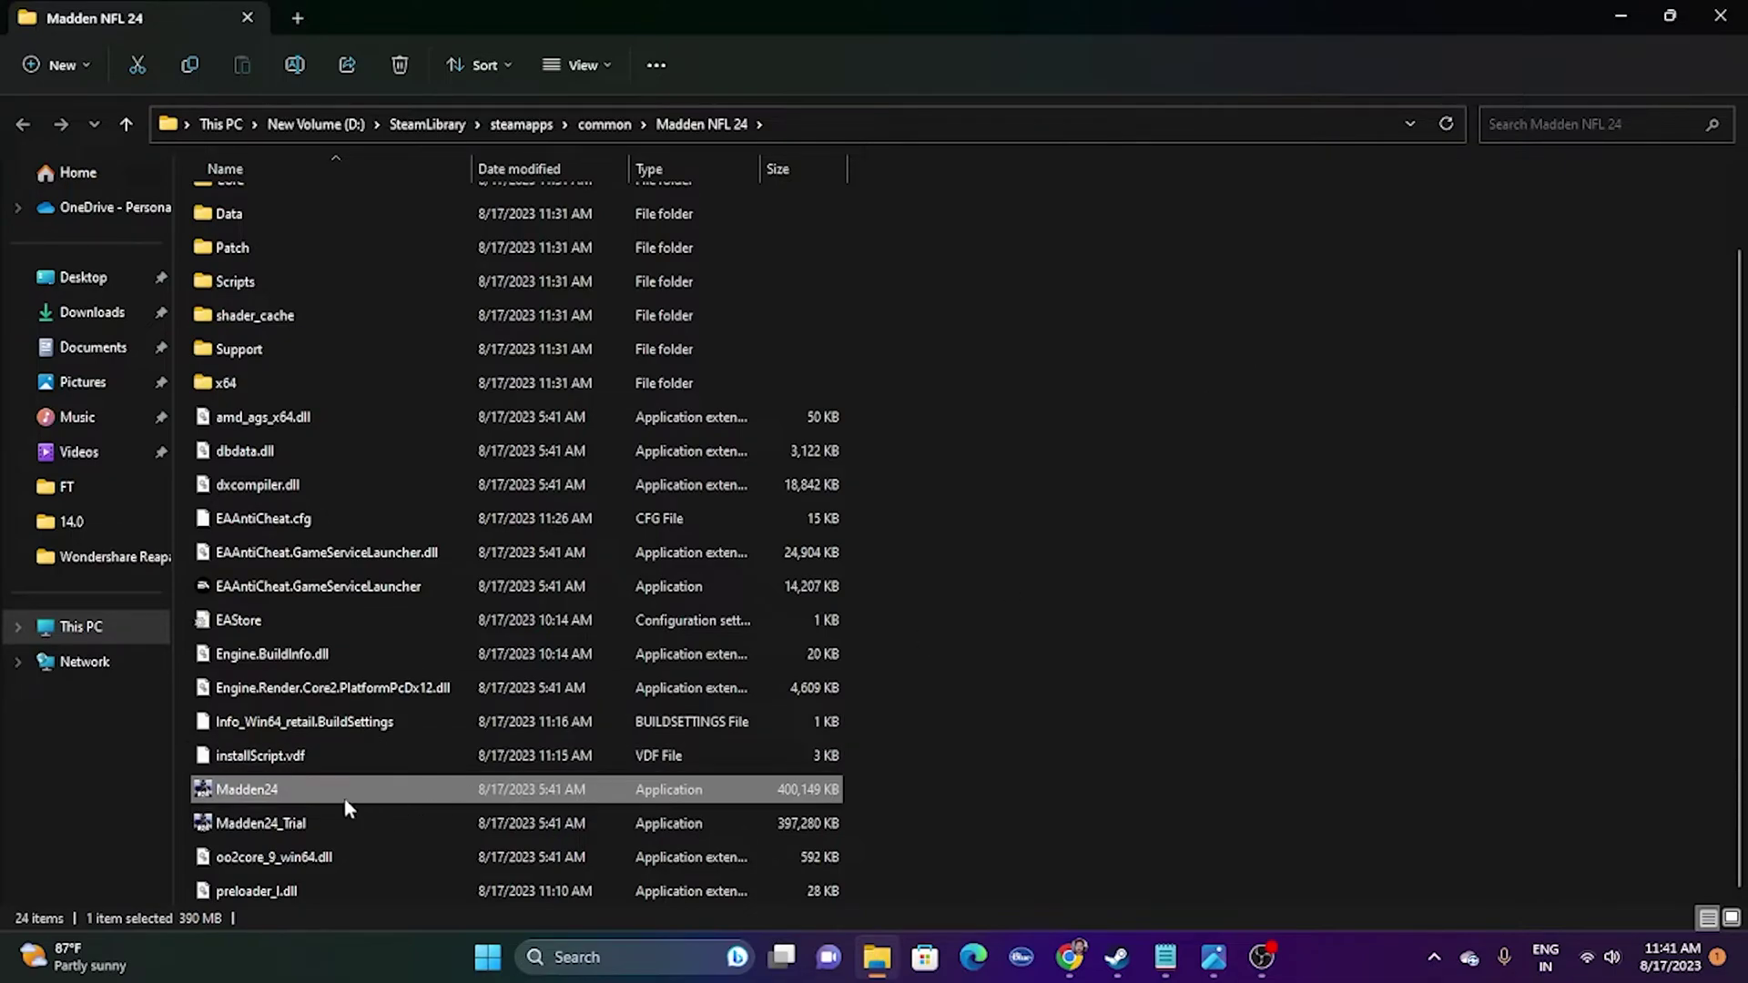
- Enable compatibility mode for the Madden24 application, choose Windows 7 and apply it
{"action": "right_click", "coordinate": [310, 796]}
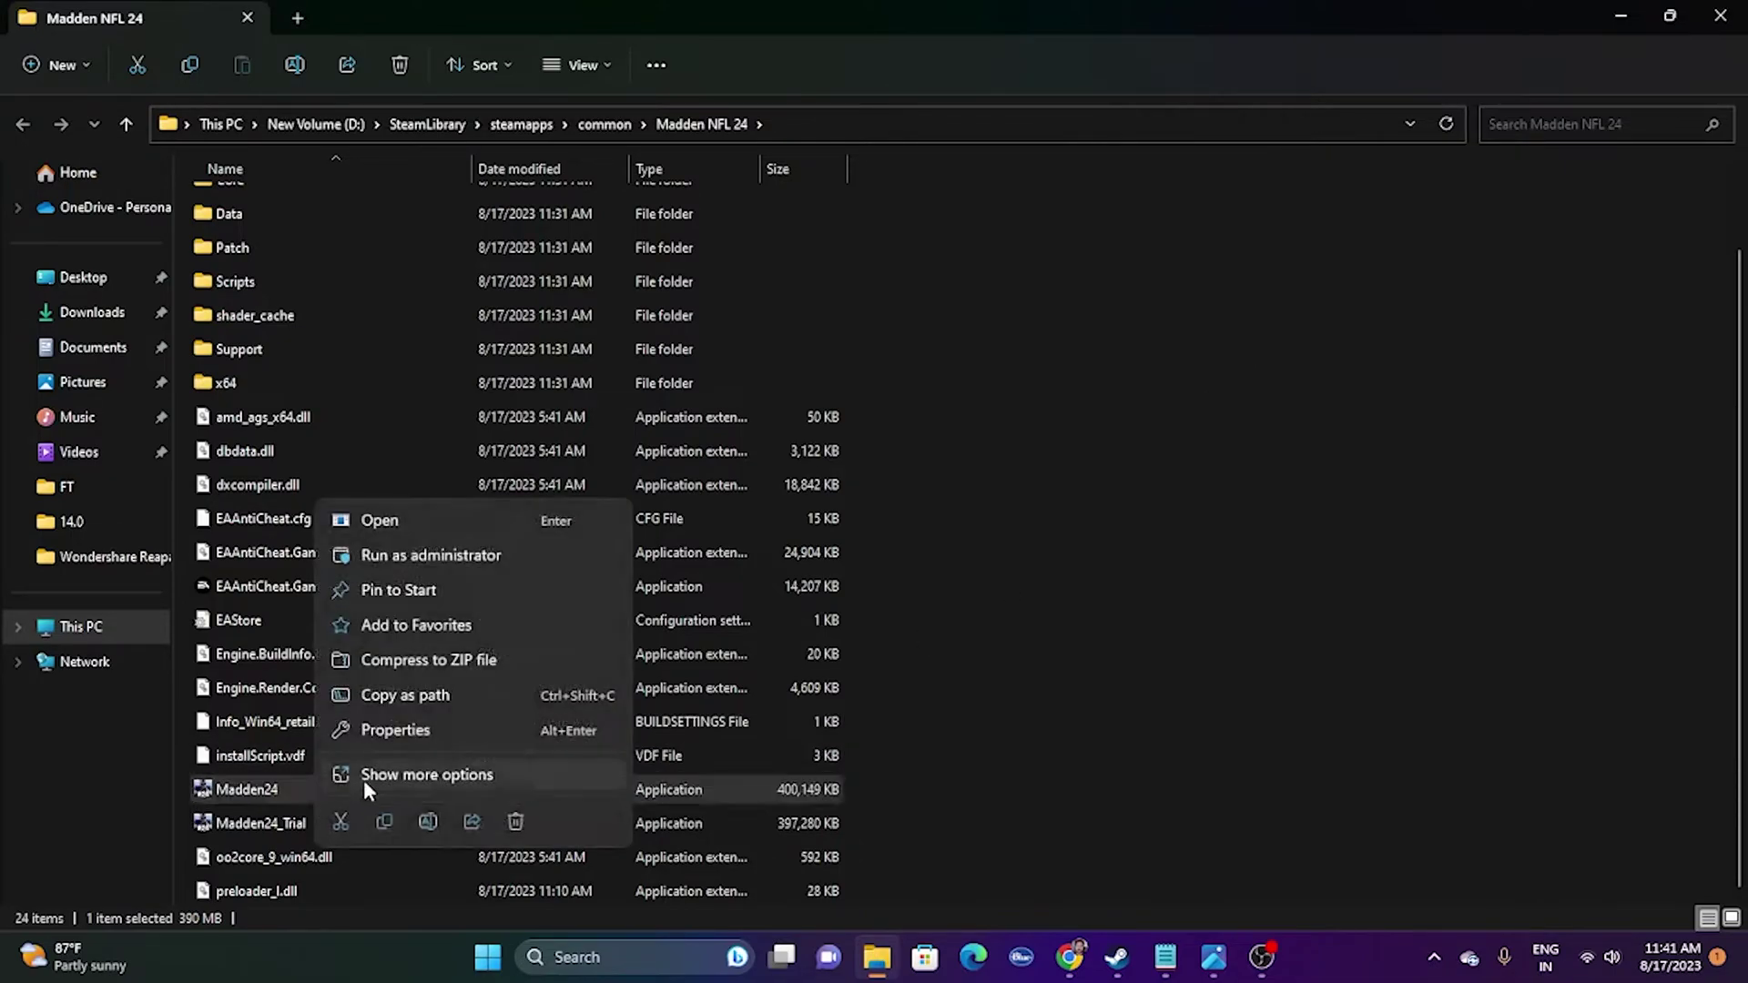
{"action": "left_click", "coordinate": [386, 776]}
{"action": "left_click", "coordinate": [489, 763]}
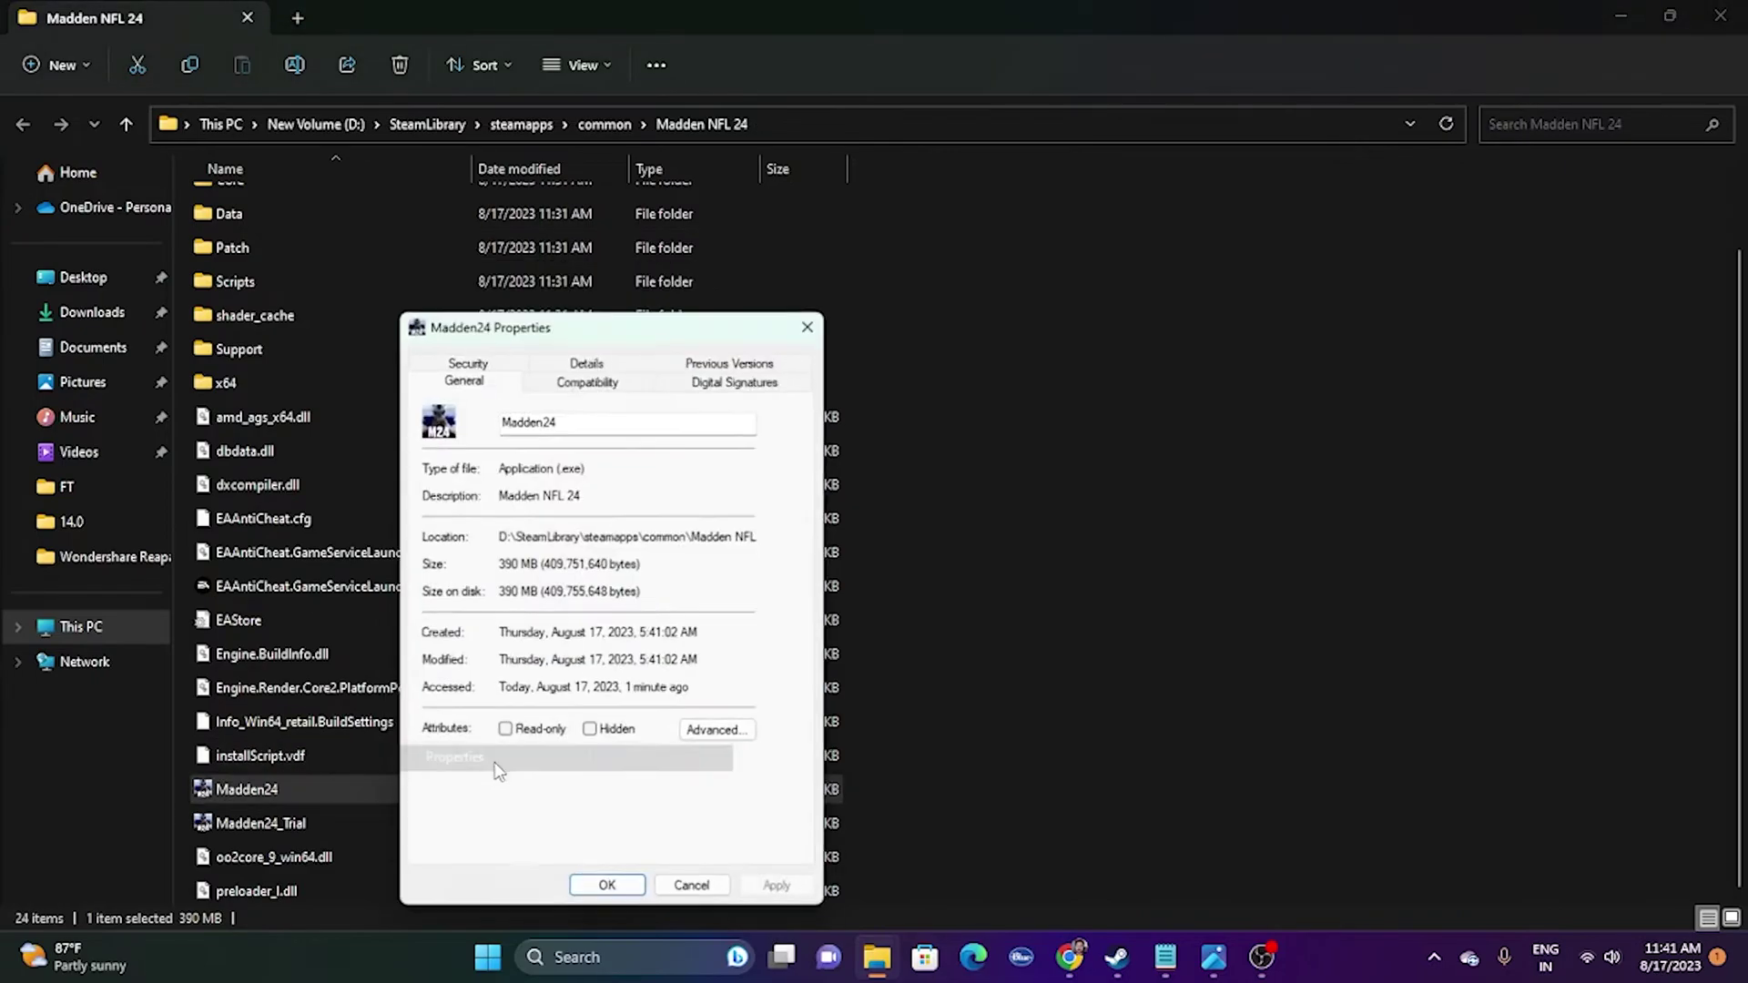
{"action": "left_click", "coordinate": [596, 375]}
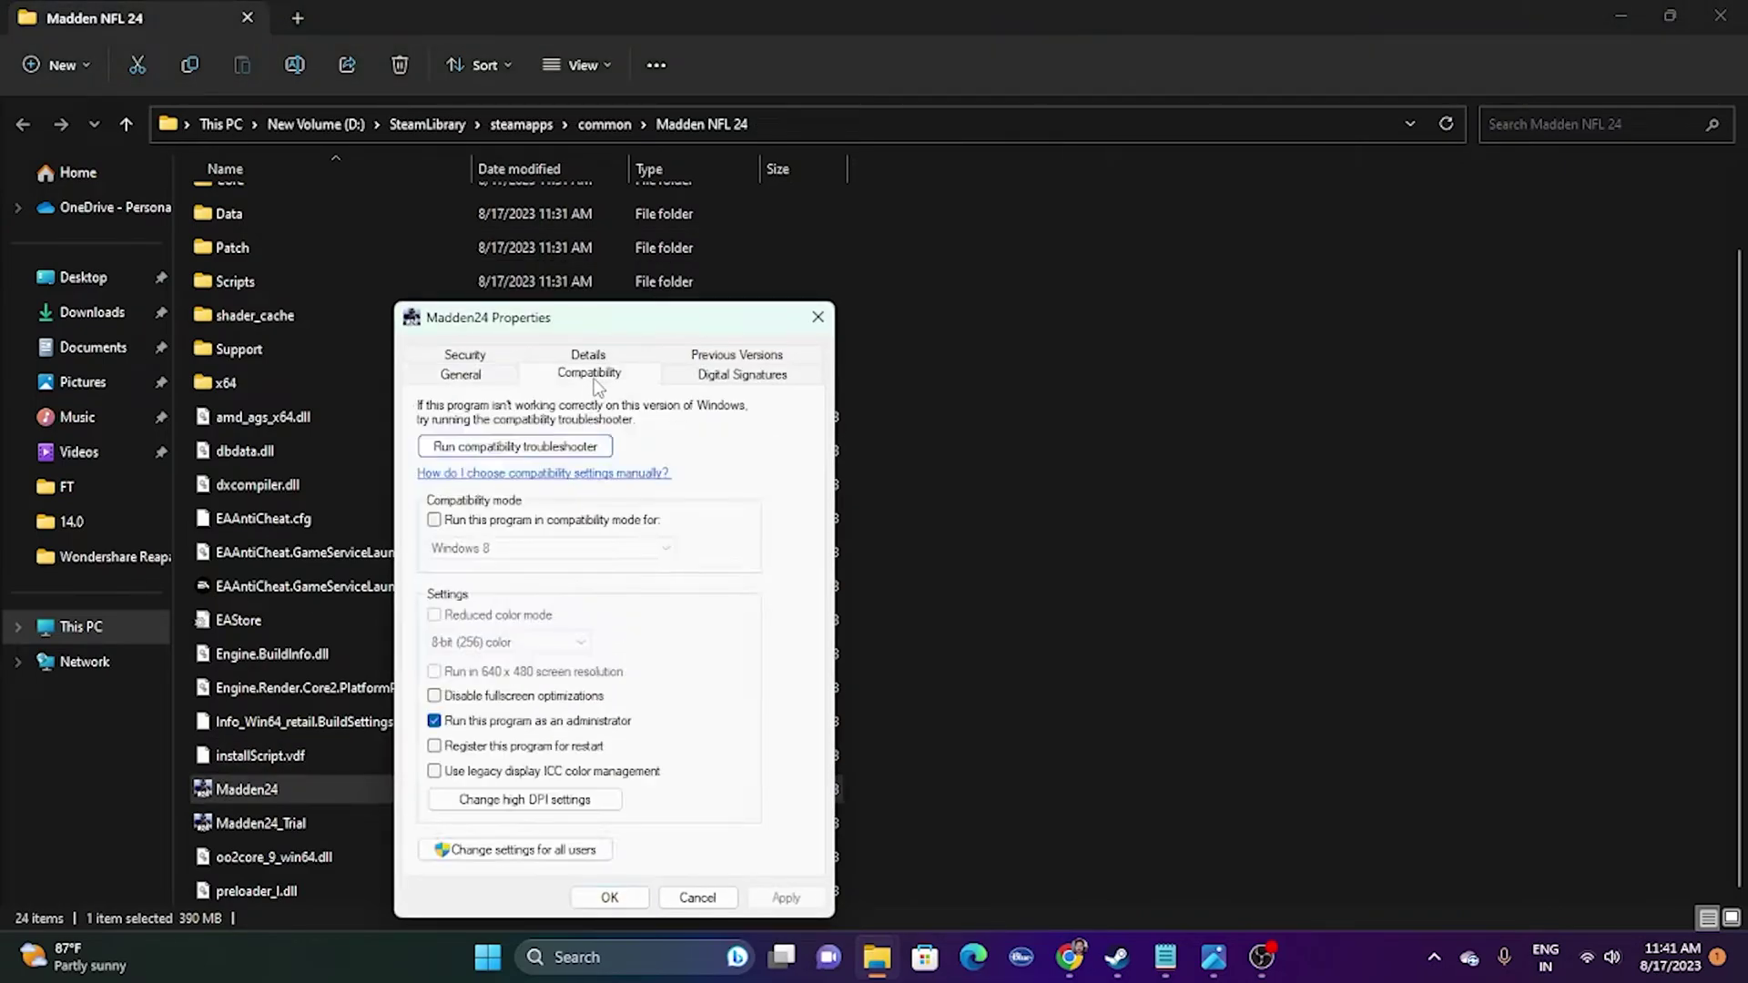
{"action": "left_click", "coordinate": [435, 520]}
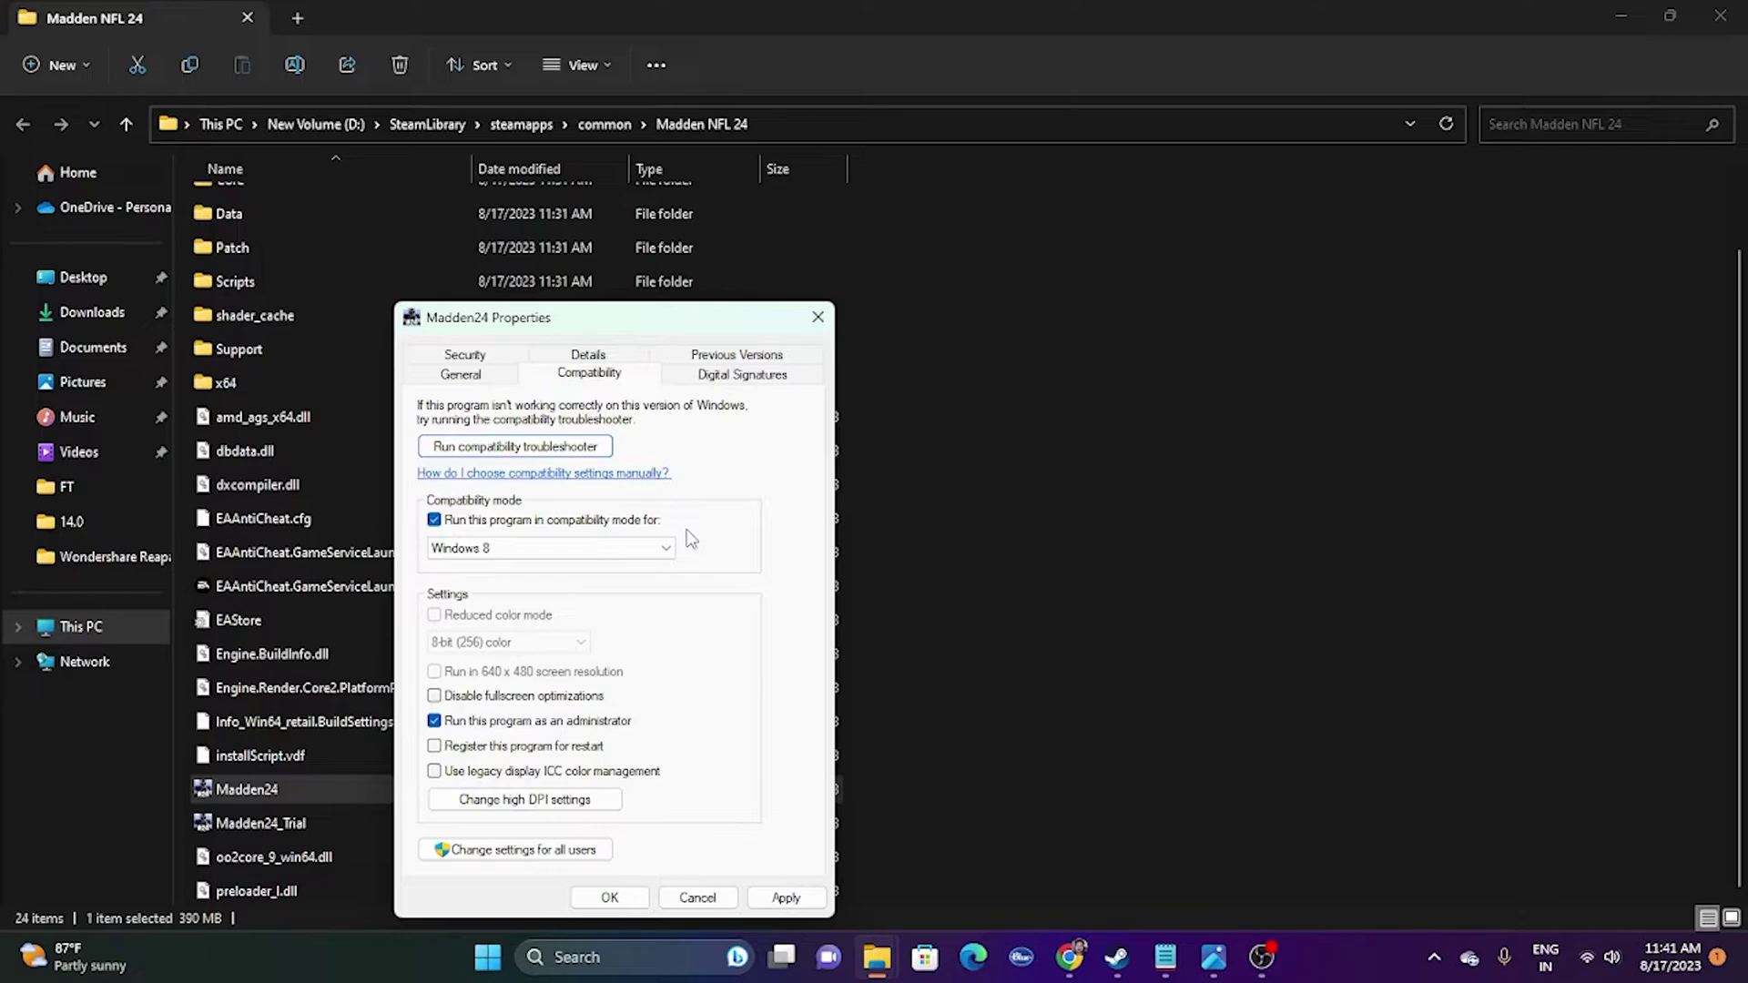
{"action": "left_click", "coordinate": [546, 548]}
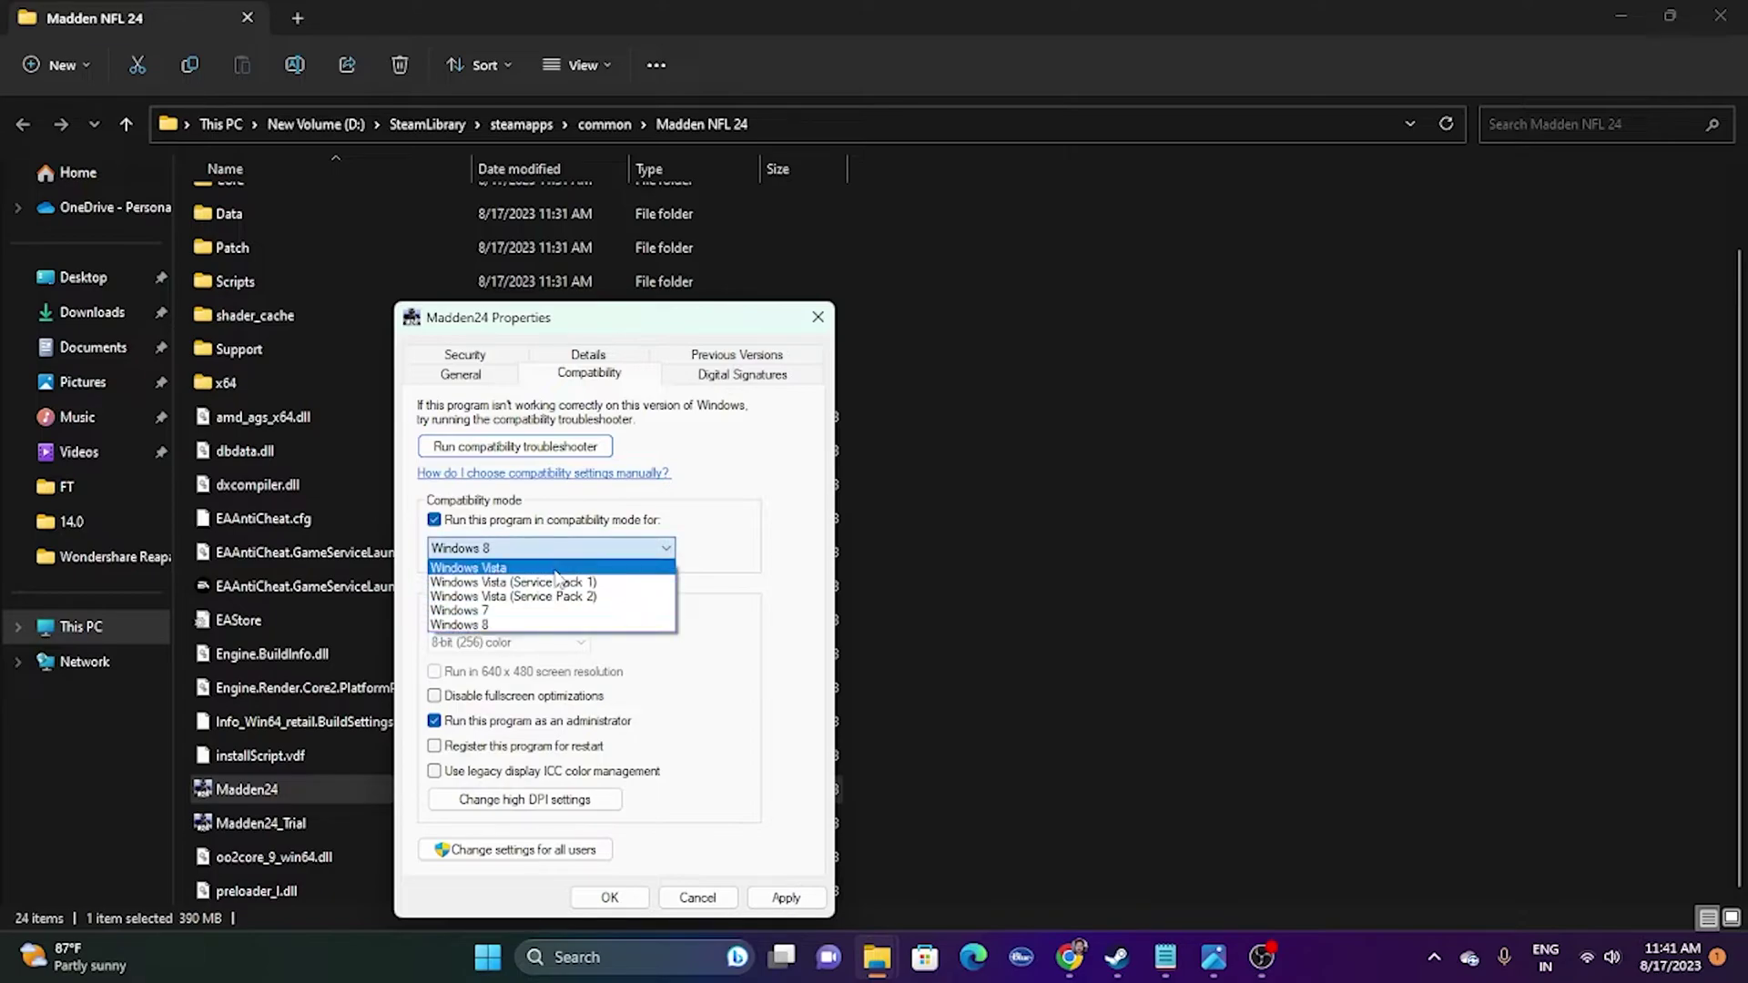
{"action": "left_click", "coordinate": [490, 611]}
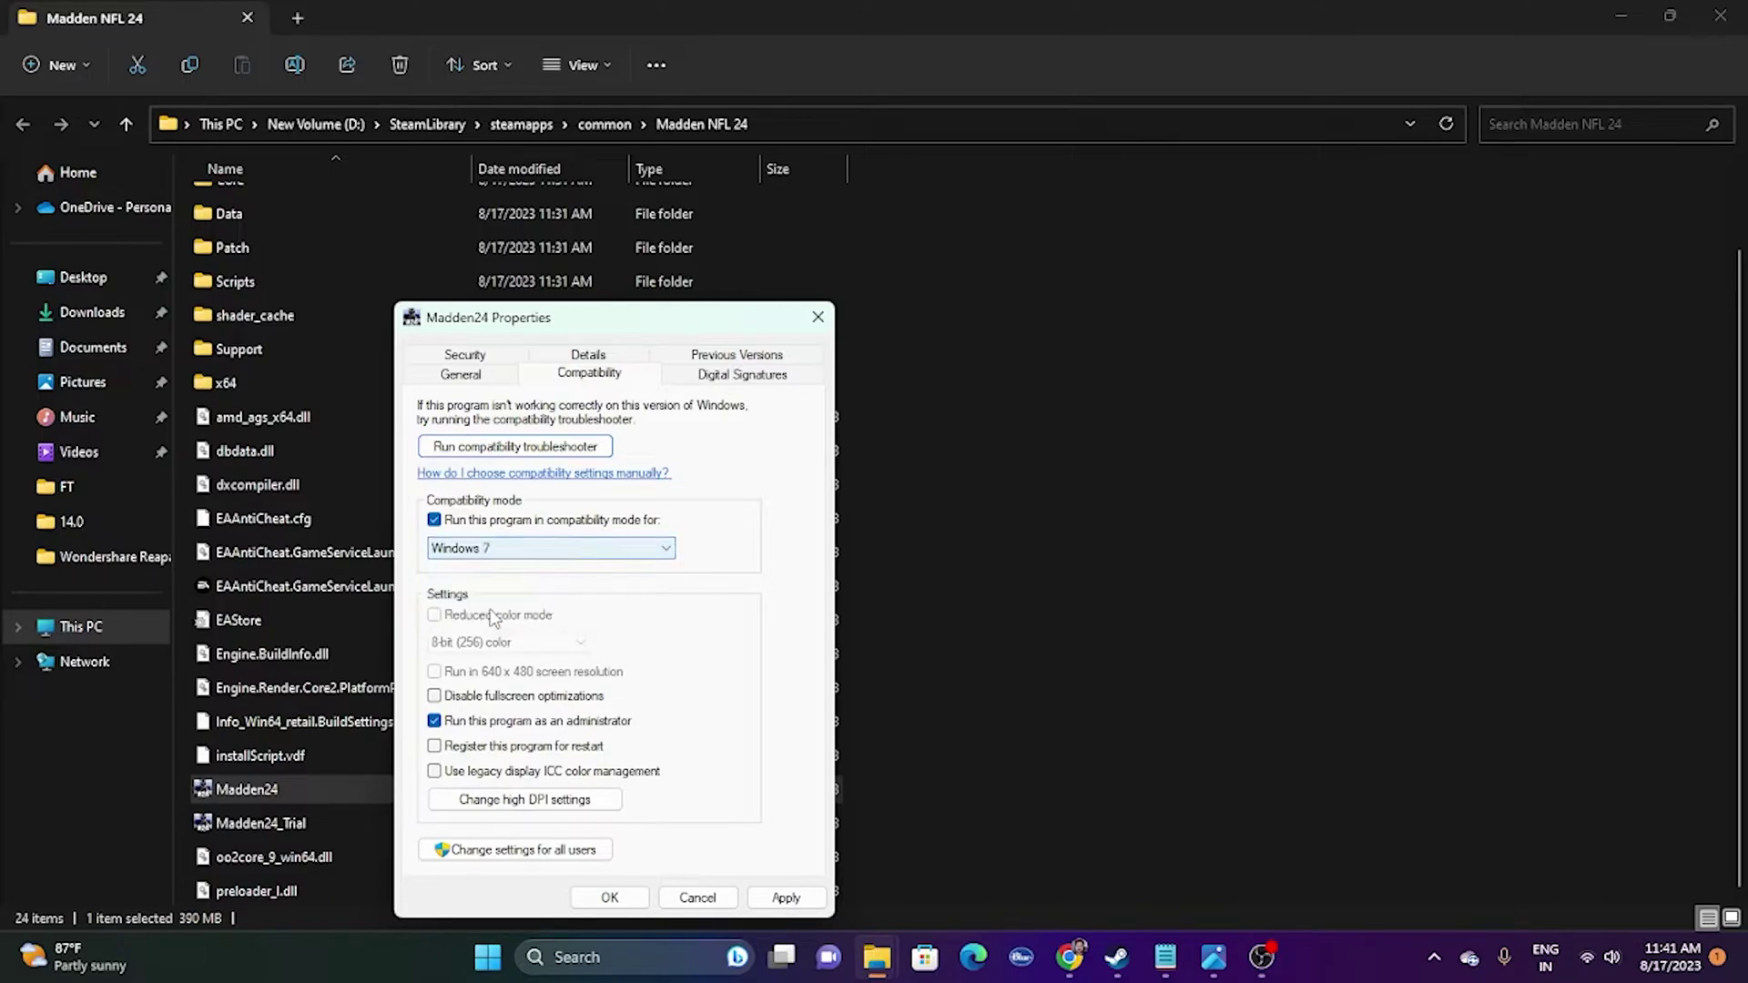
{"action": "left_click", "coordinate": [782, 906]}
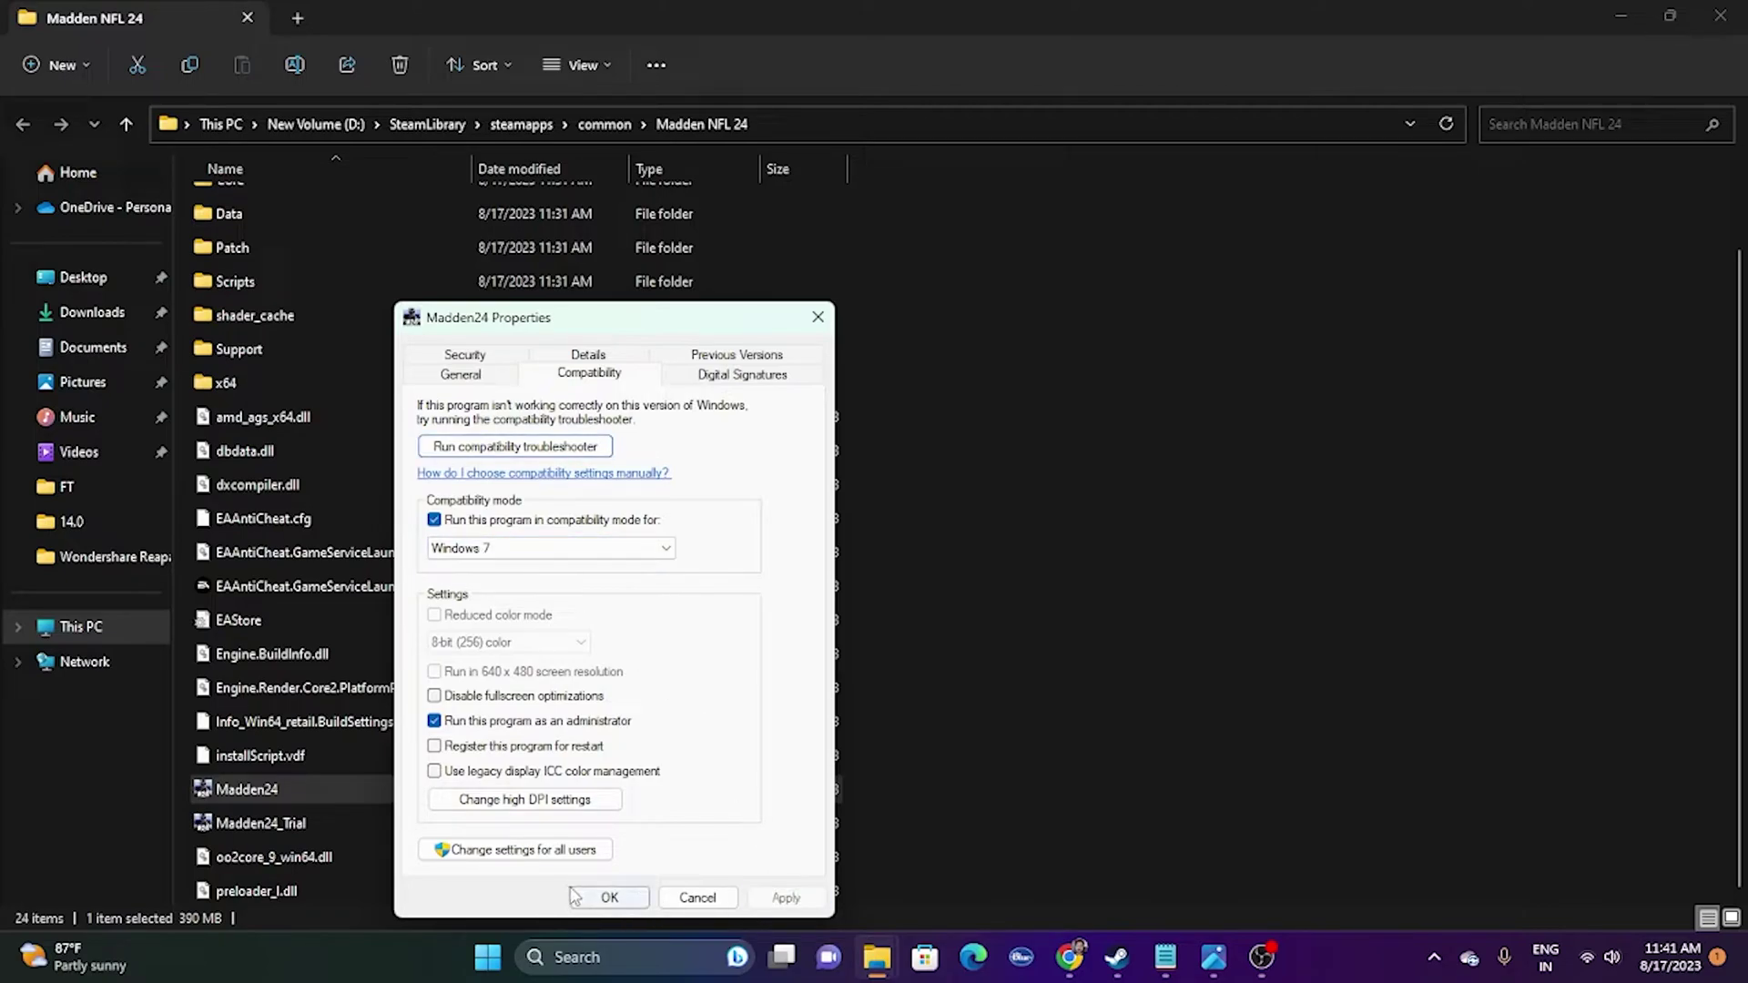
- Change the Madden24 application's compatibility mode to Windows 8 and save the properties
{"action": "left_click", "coordinate": [499, 555]}
{"action": "left_click", "coordinate": [508, 626]}
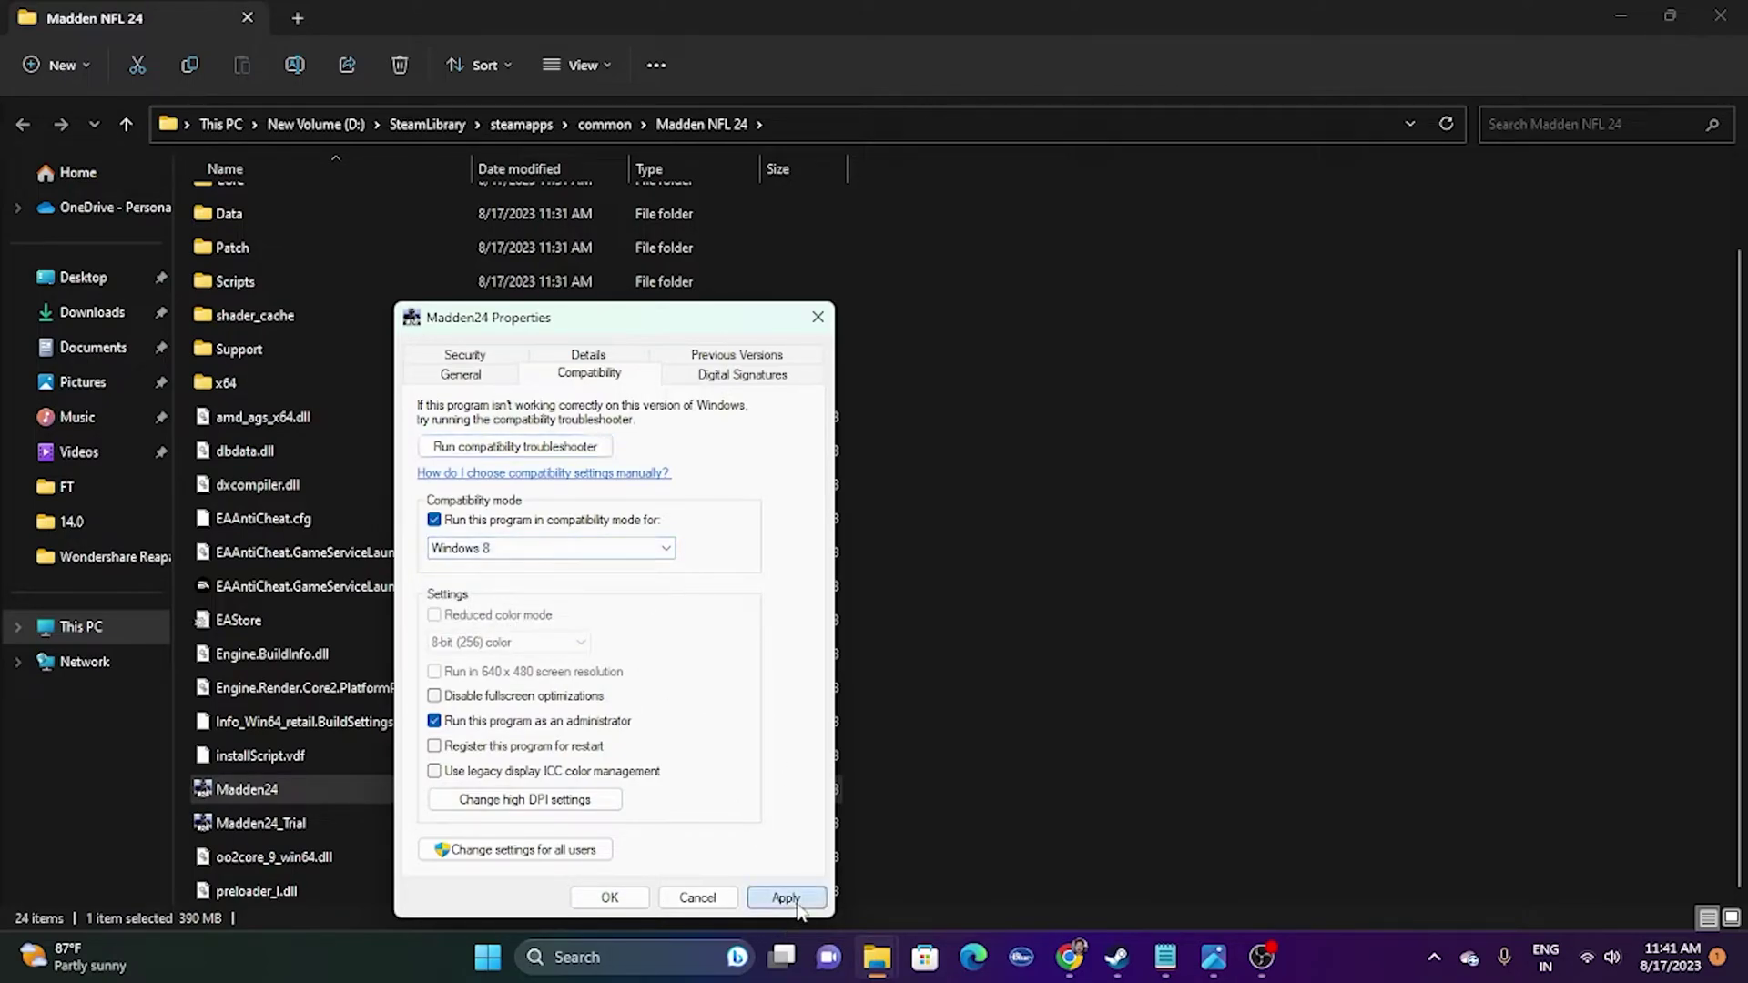
{"action": "left_click", "coordinate": [798, 904]}
{"action": "left_click", "coordinate": [611, 895]}
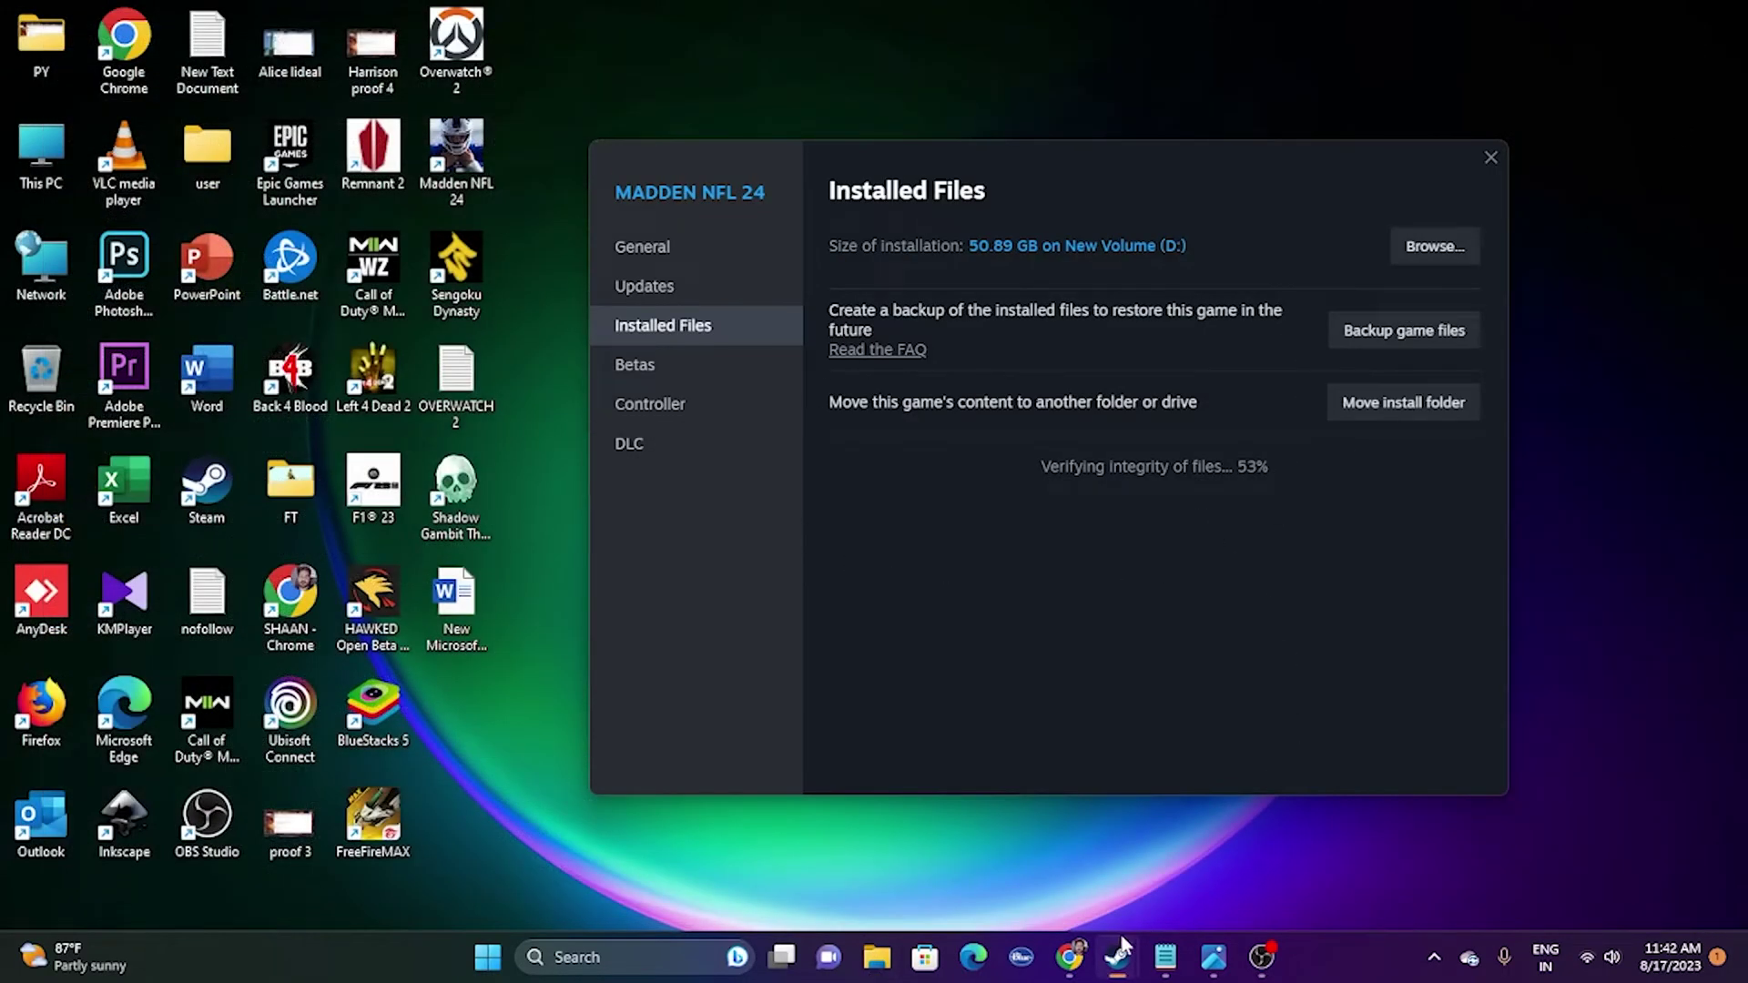
- Switch to the Steam library to check the Madden NFL 24 file validation, and minimize it
{"action": "mouse_move", "coordinate": [1118, 956]}
{"action": "left_click", "coordinate": [999, 861]}
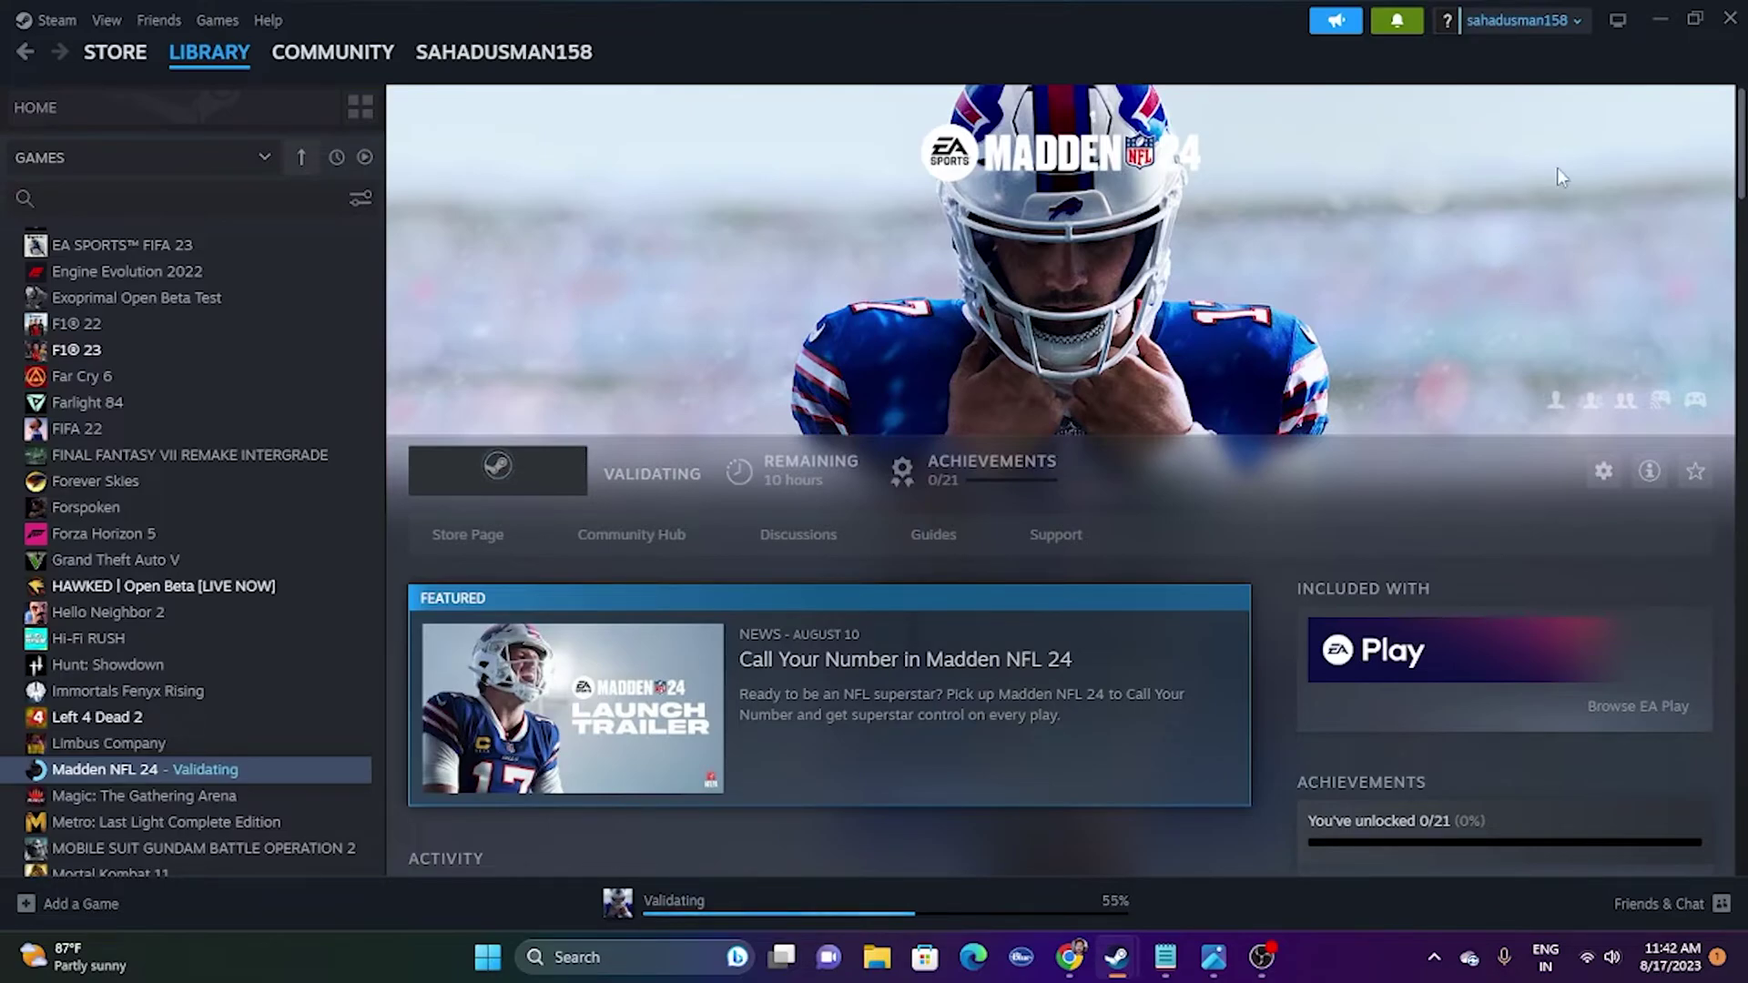
{"action": "left_click", "coordinate": [1657, 18]}
- Switch to Windows Settings and examine the automatic time and time zone options under Date & time
{"action": "left_click", "coordinate": [560, 956]}
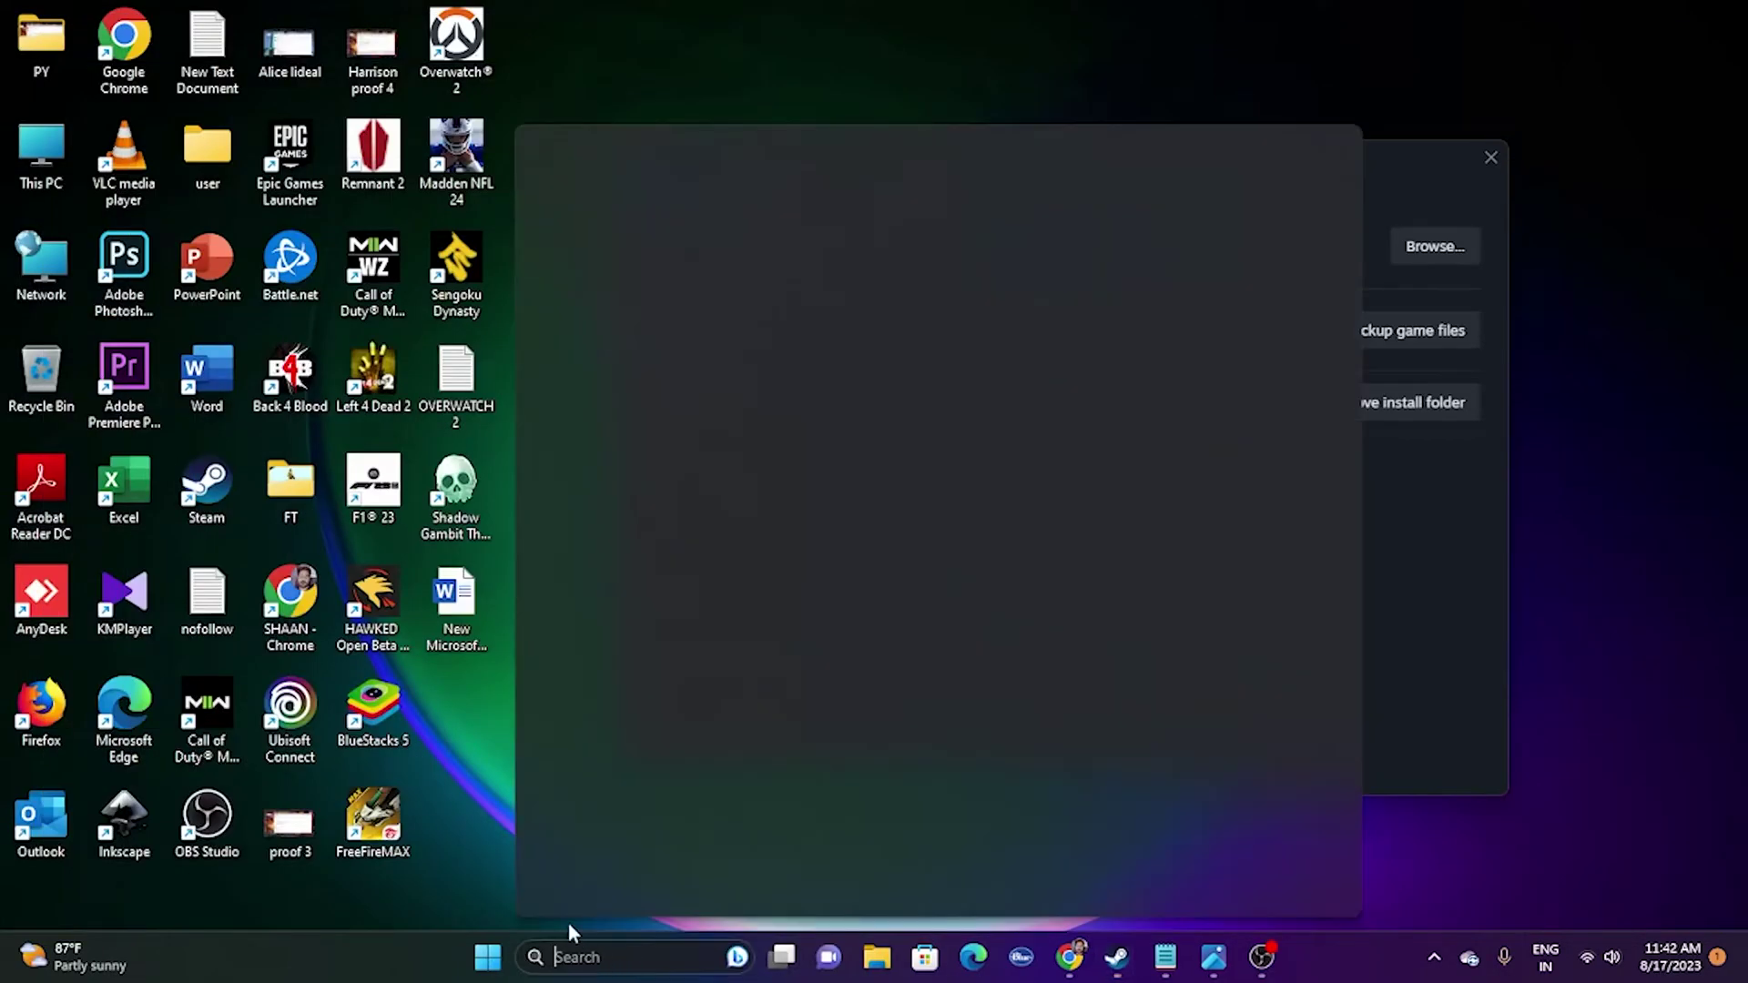
{"action": "left_click", "coordinate": [658, 315]}
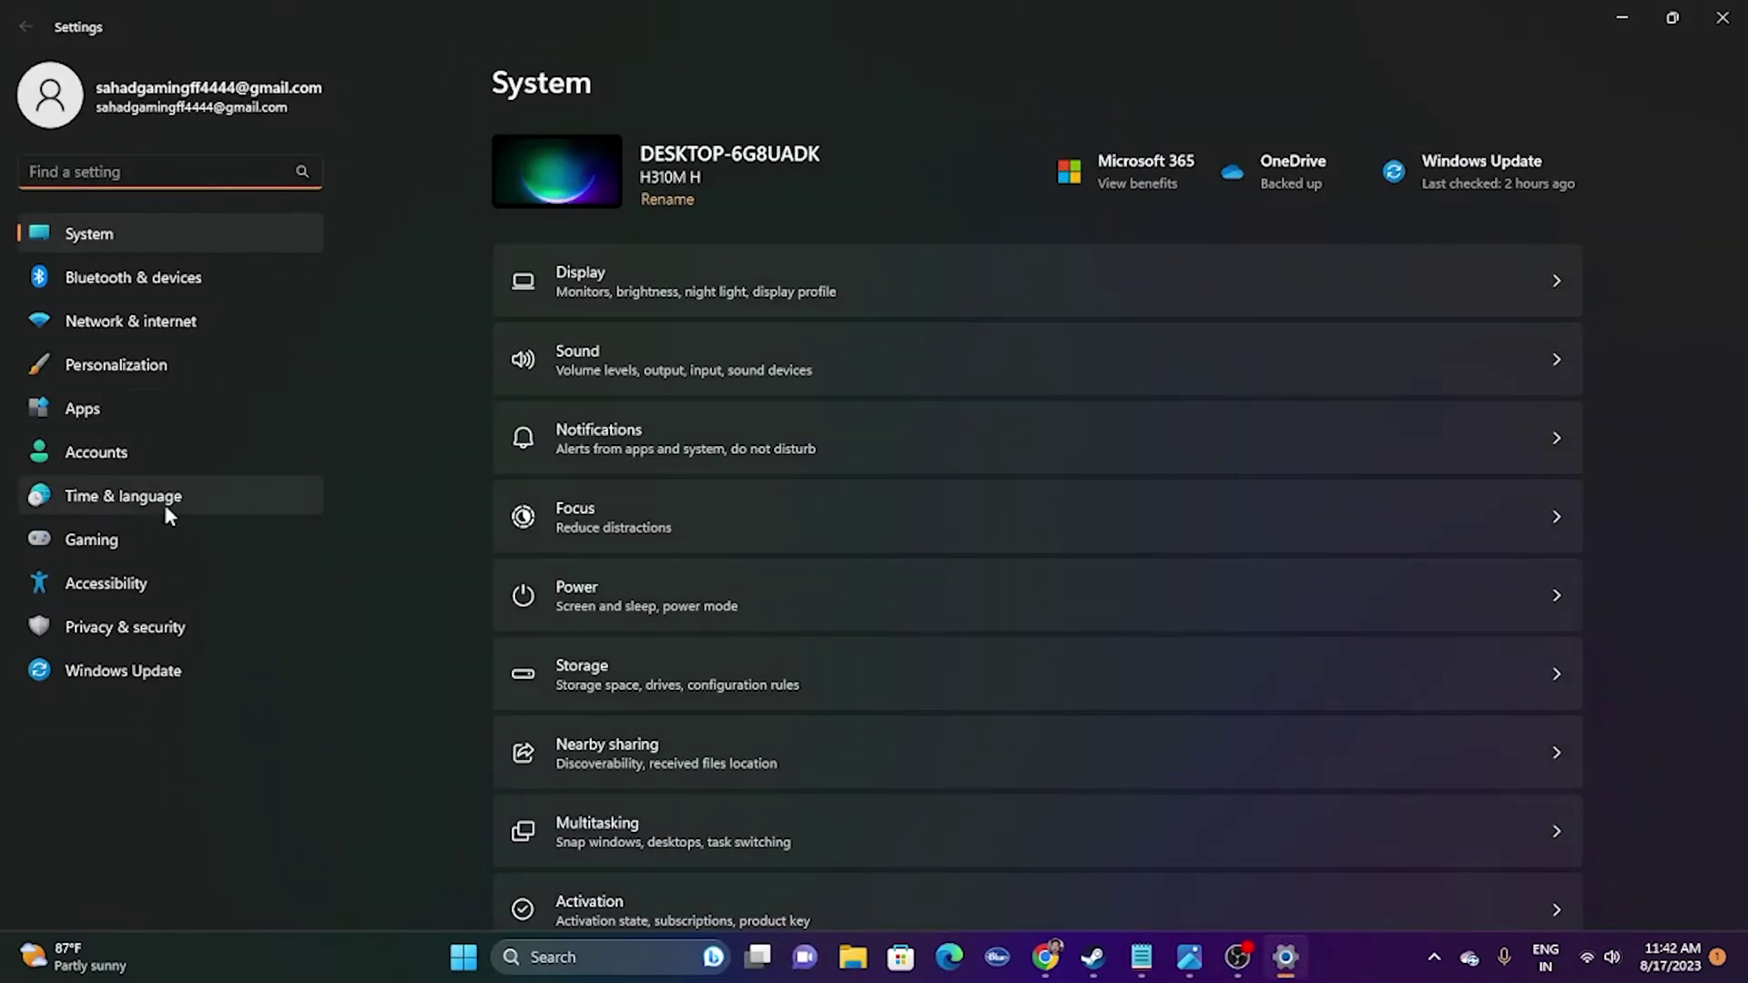
{"action": "left_click", "coordinate": [115, 508]}
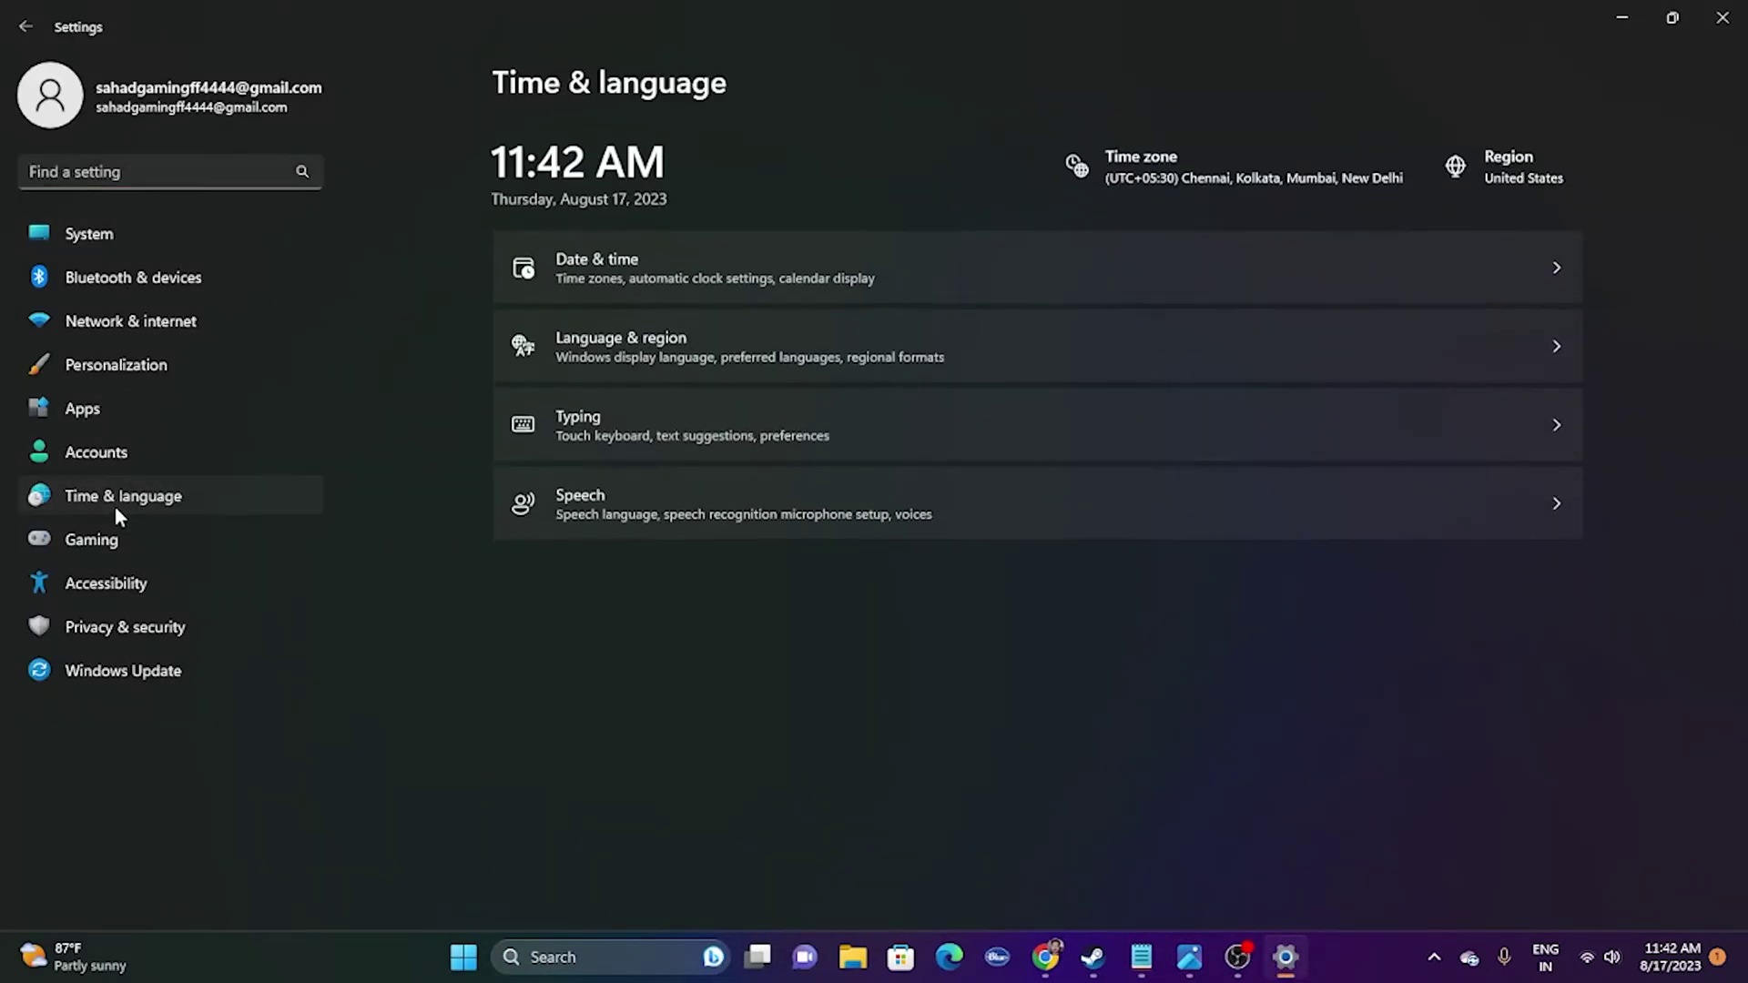
{"action": "left_click", "coordinate": [628, 258]}
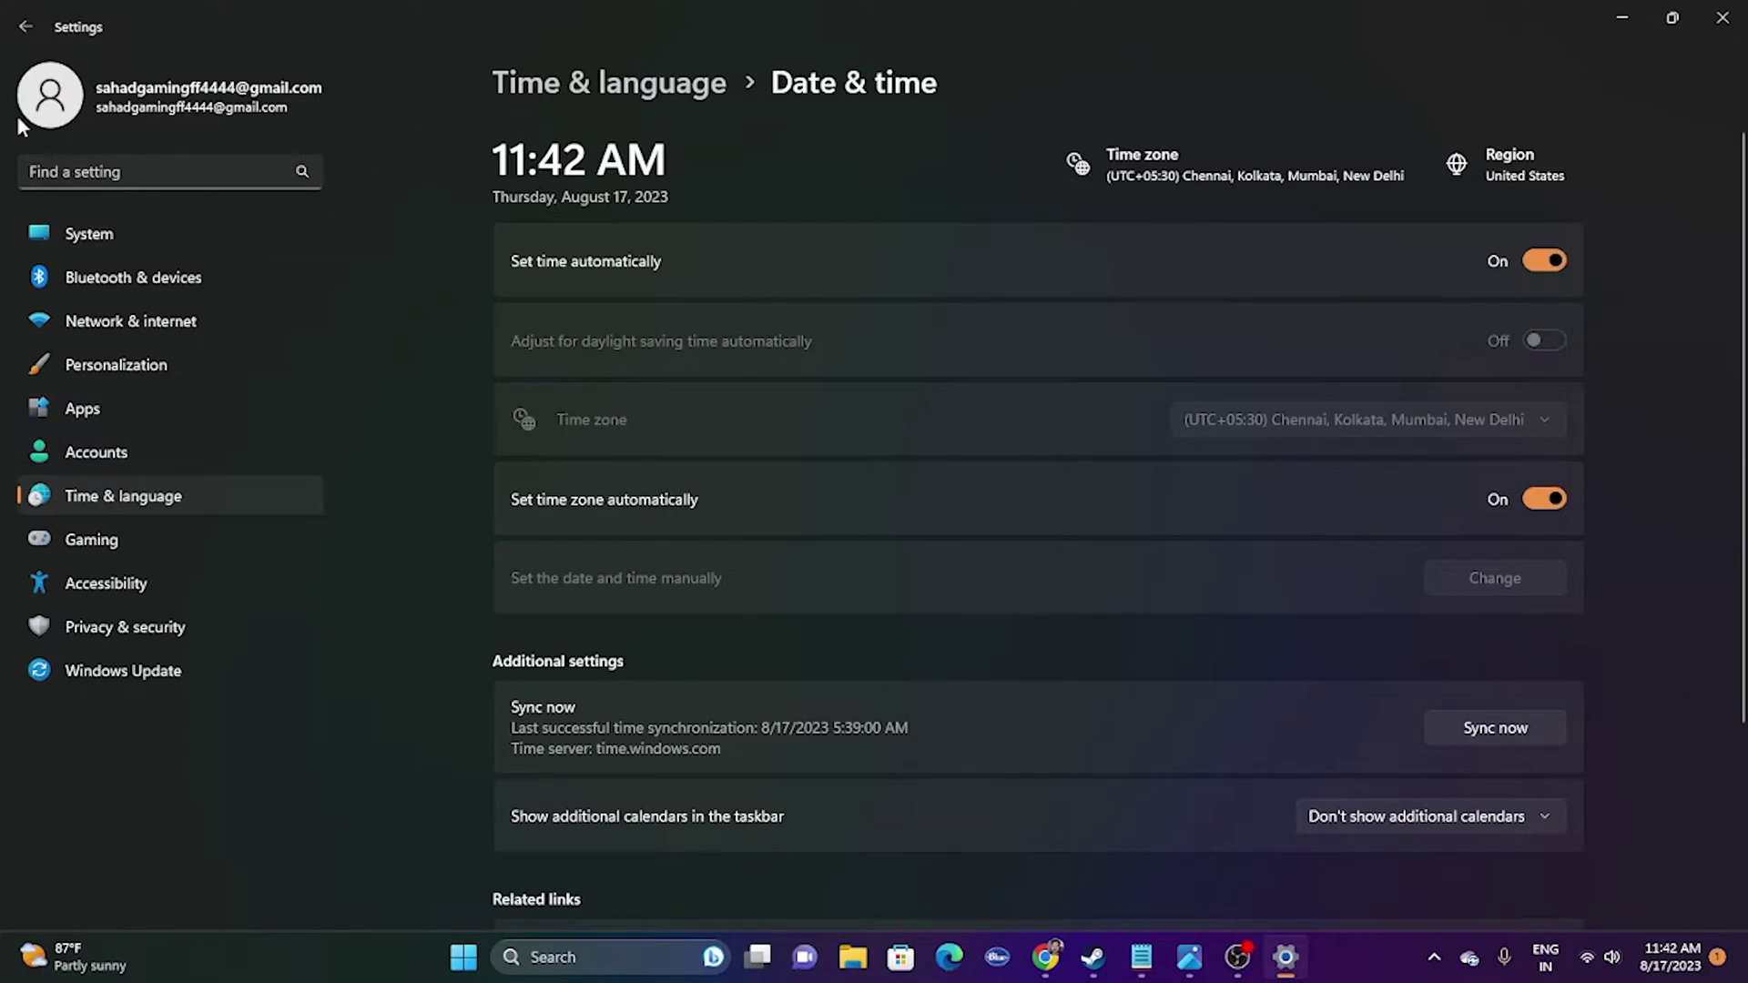
- Open the Language & region settings and examine the available country or region choices
{"action": "left_click", "coordinate": [24, 35]}
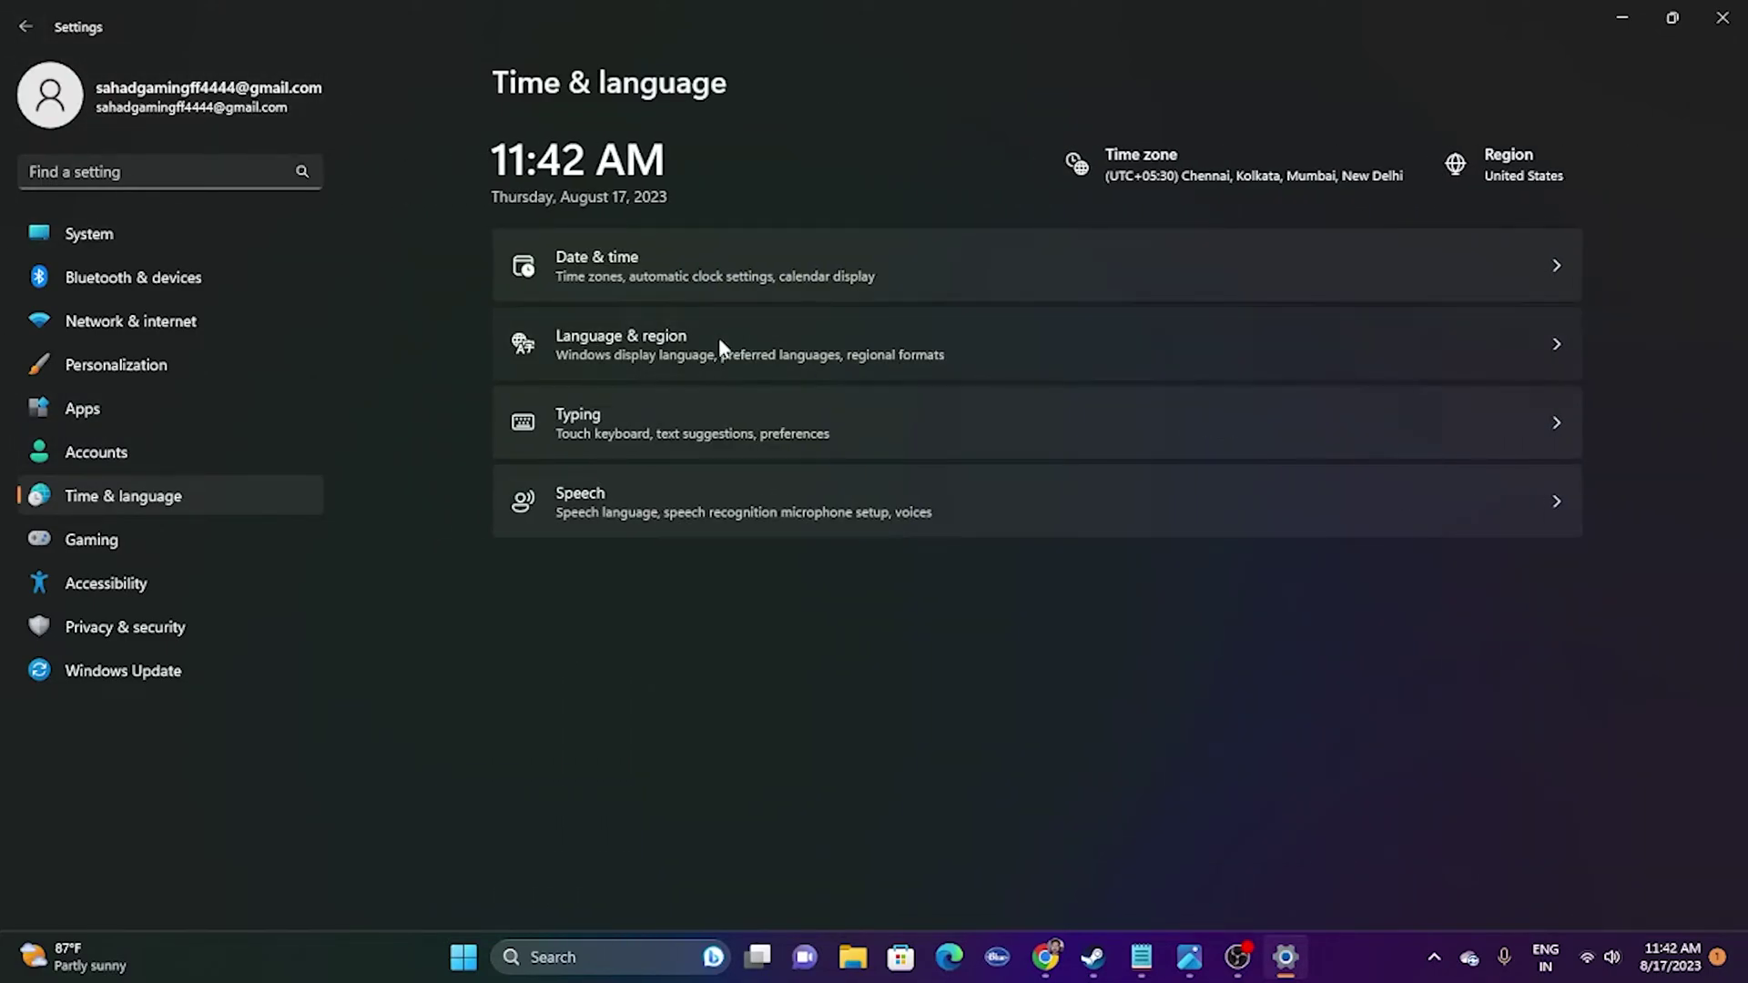
{"action": "left_click", "coordinate": [718, 339]}
{"action": "left_click", "coordinate": [1521, 486]}
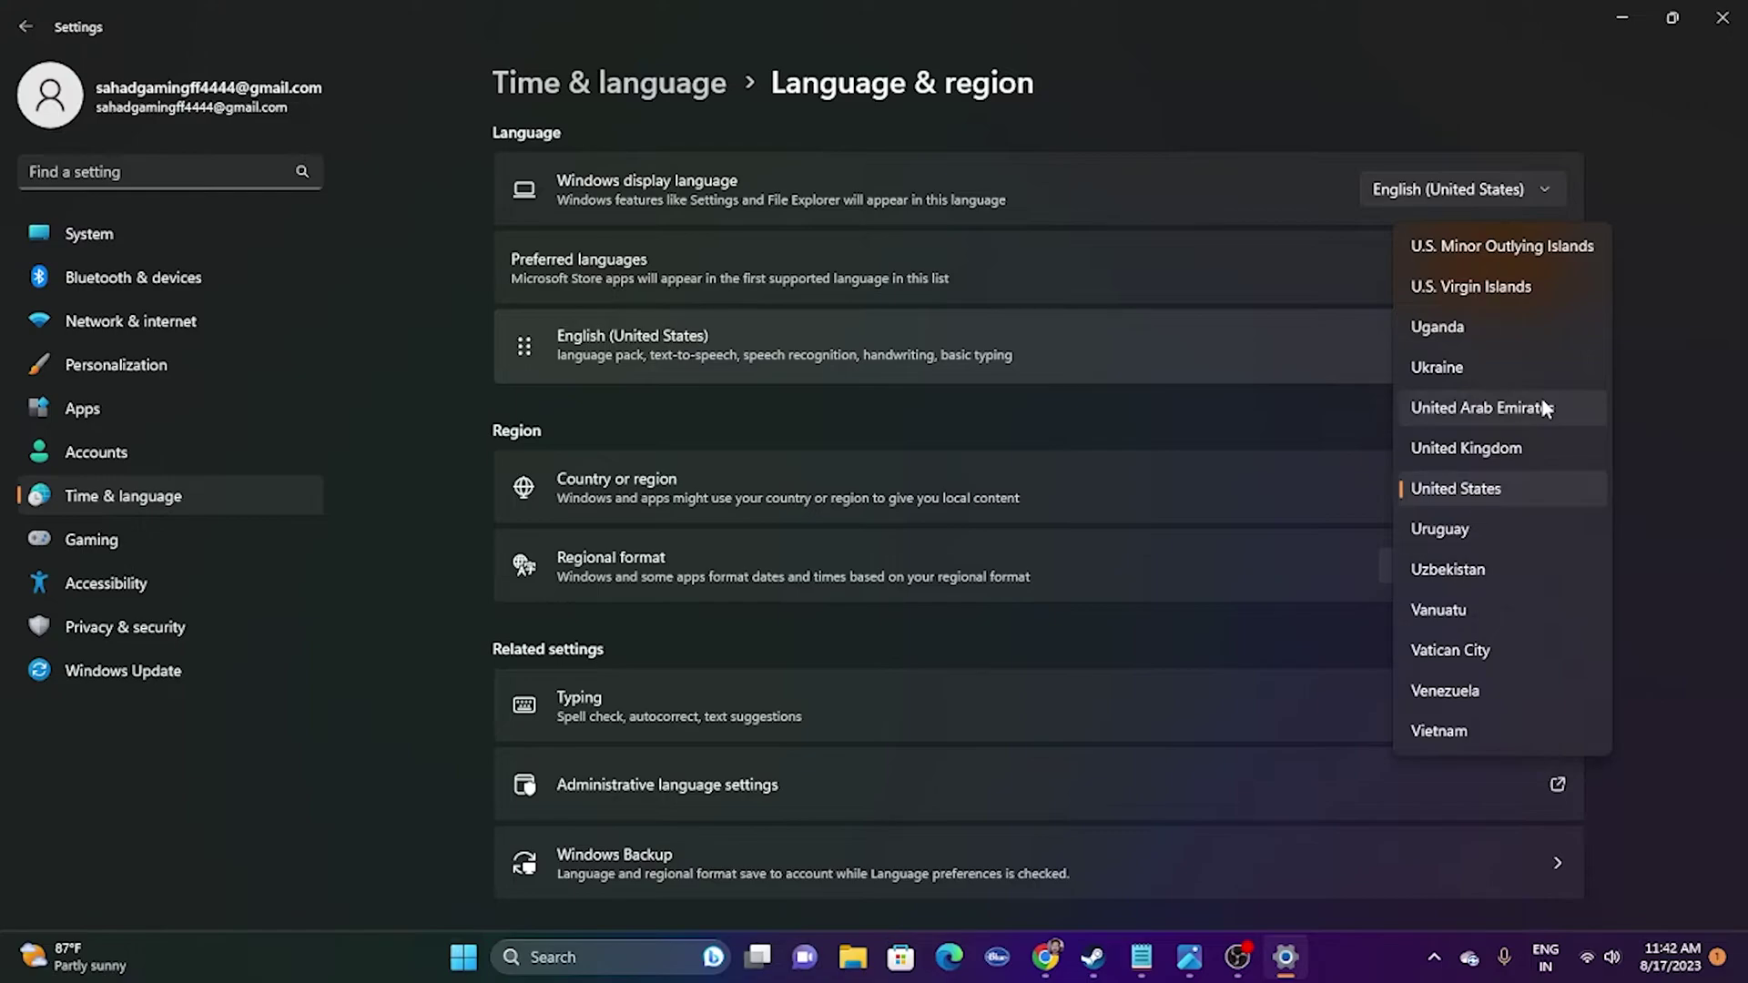
{"action": "left_click", "coordinate": [1665, 243]}
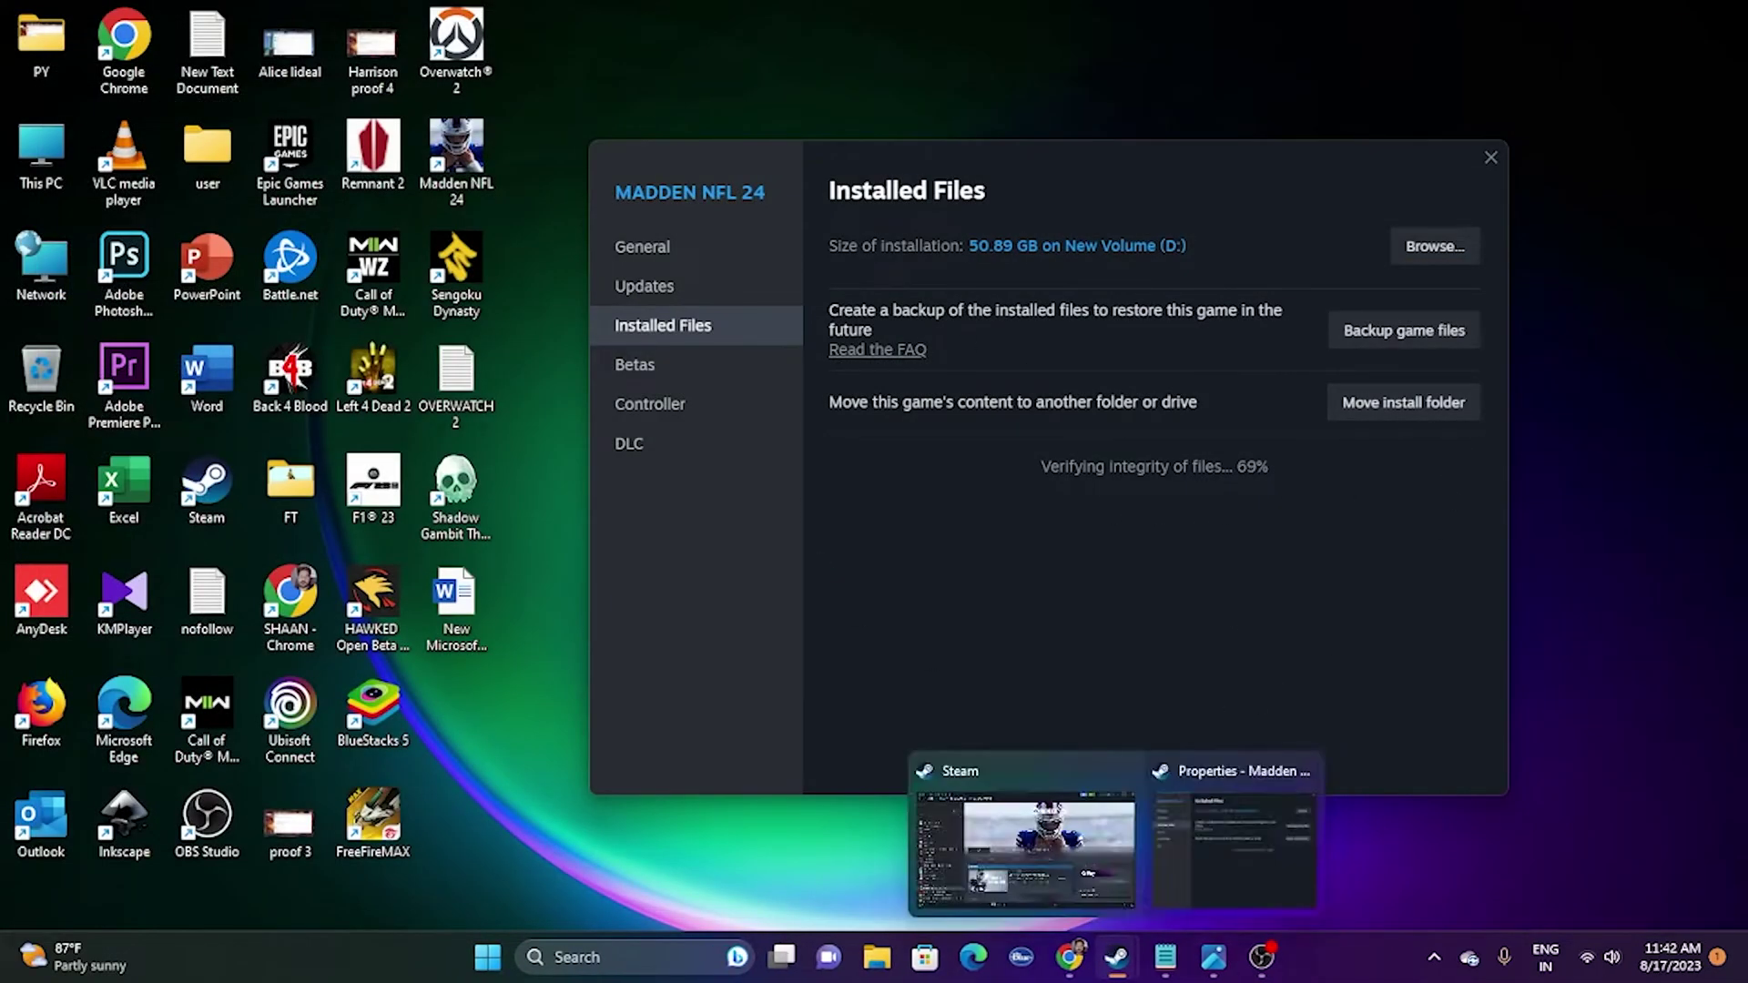
- Check the Madden NFL 24 validation in the Steam library, and look through the Documents folder in File Explorer
{"action": "mouse_move", "coordinate": [1116, 956]}
{"action": "left_click", "coordinate": [1035, 842]}
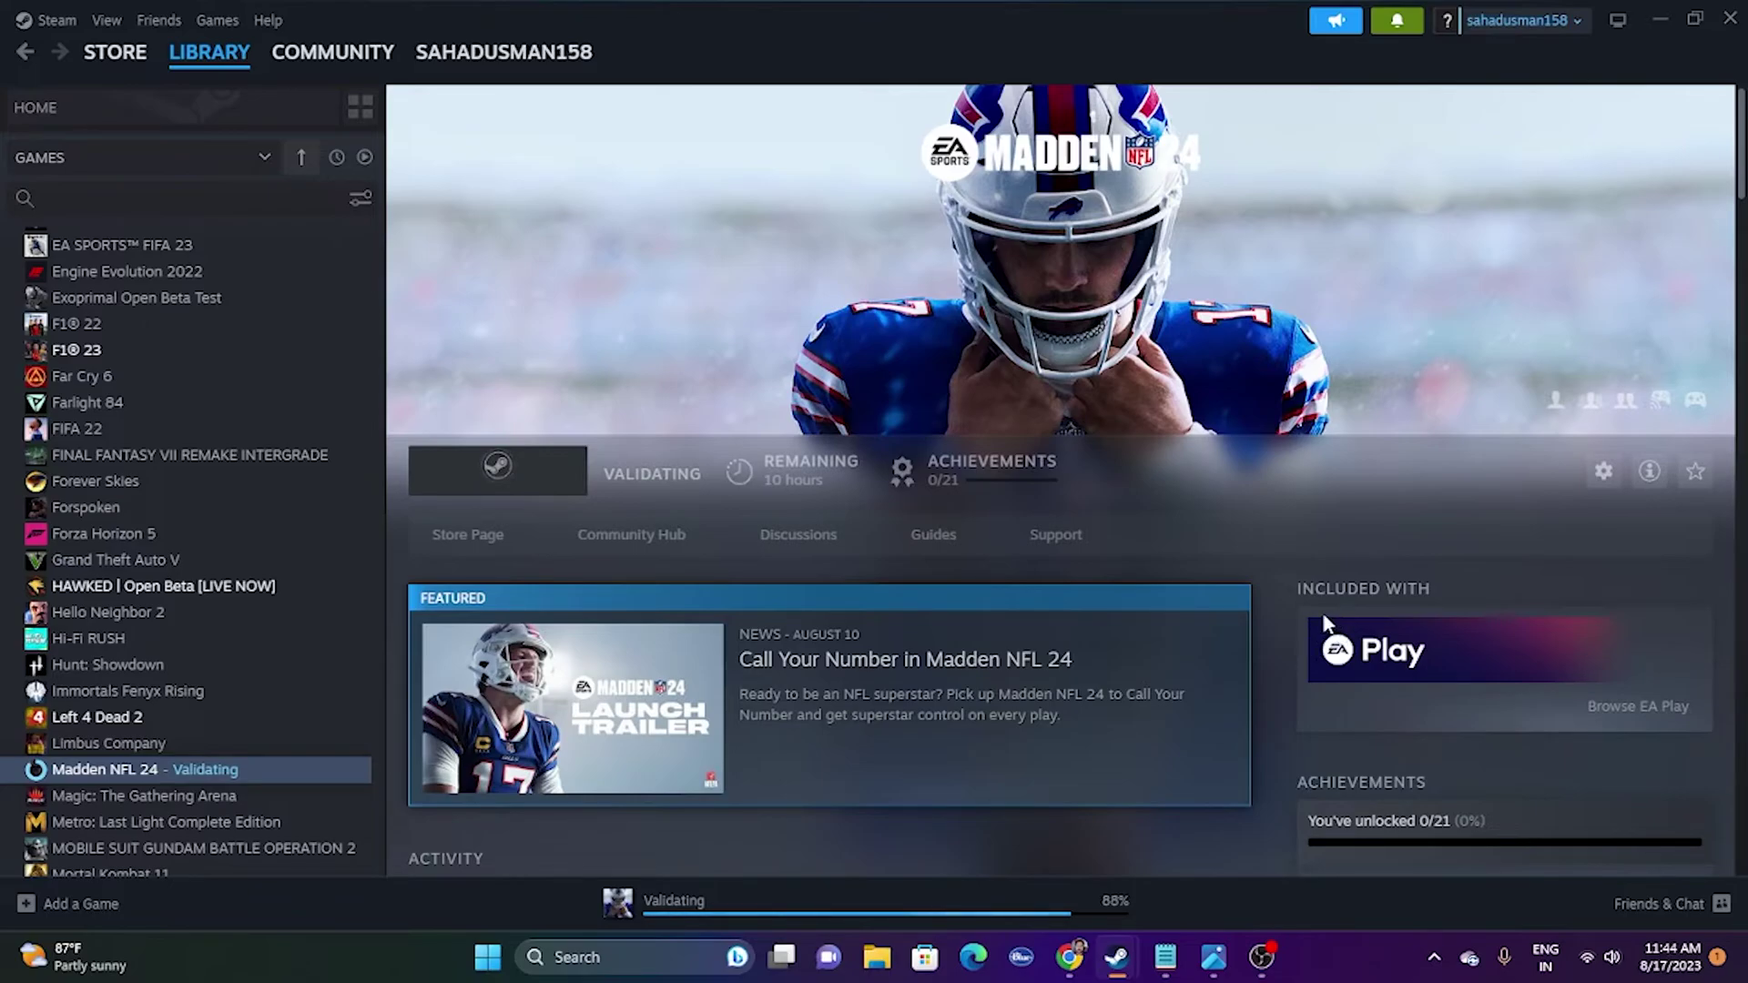
{"action": "left_click", "coordinate": [877, 956]}
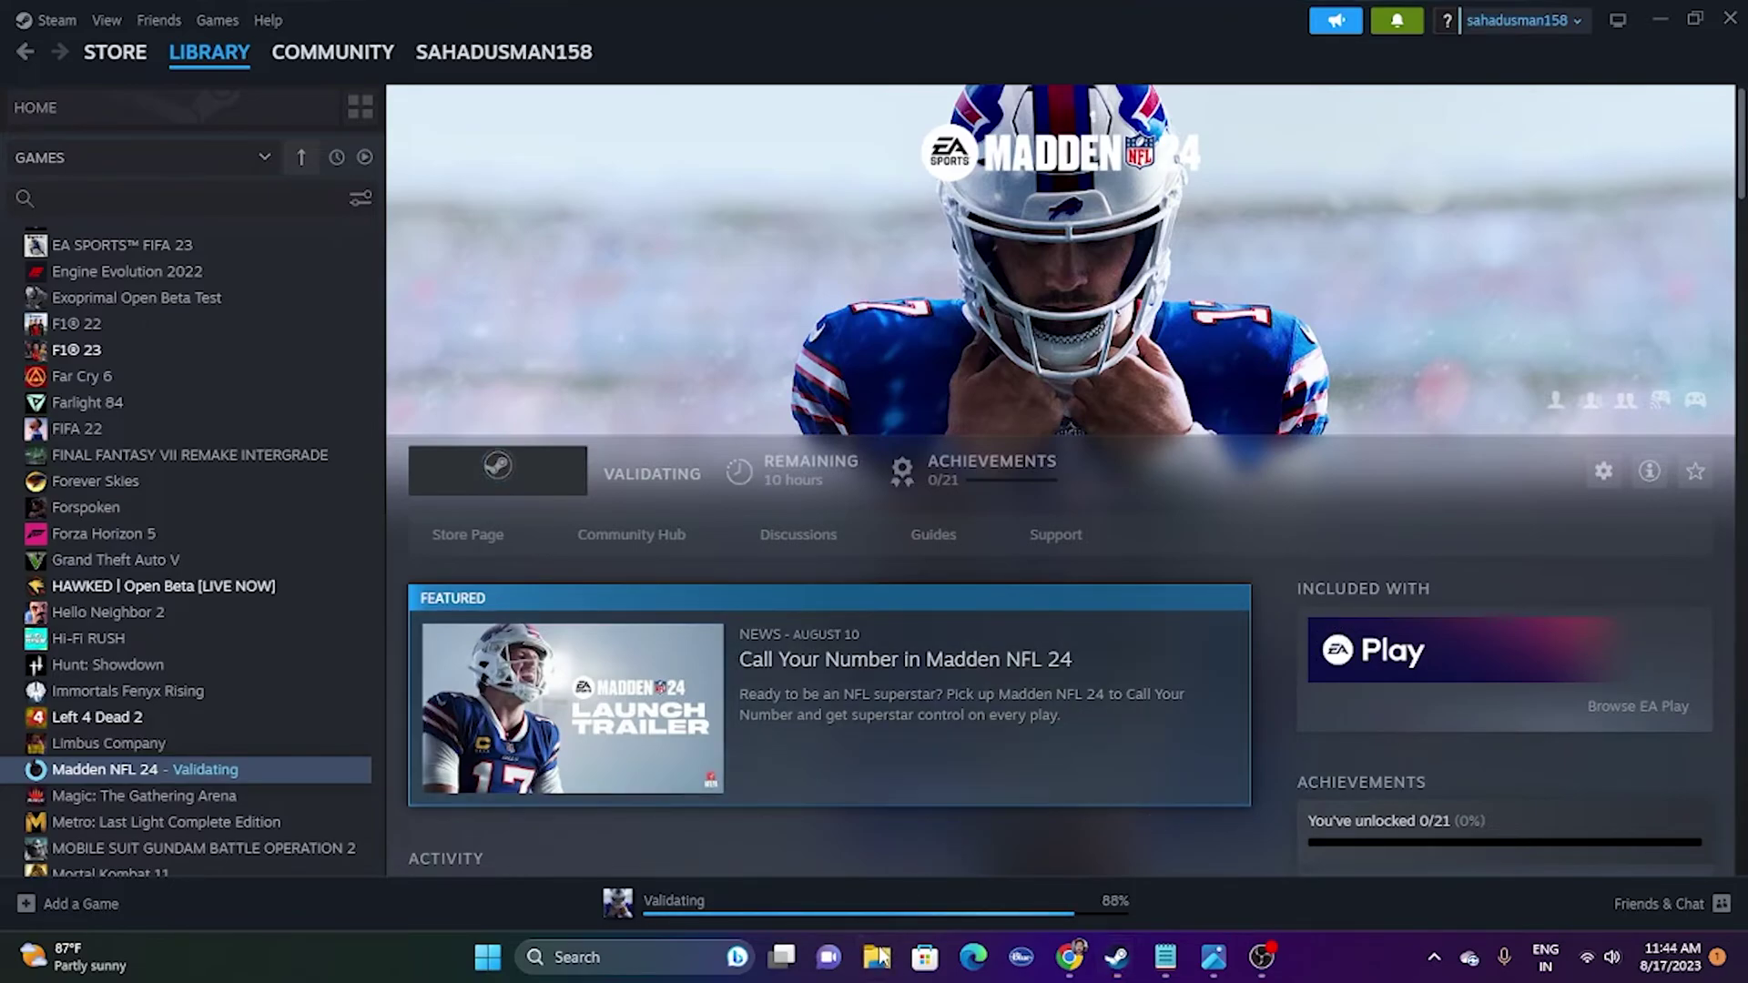
{"action": "left_click", "coordinate": [112, 624]}
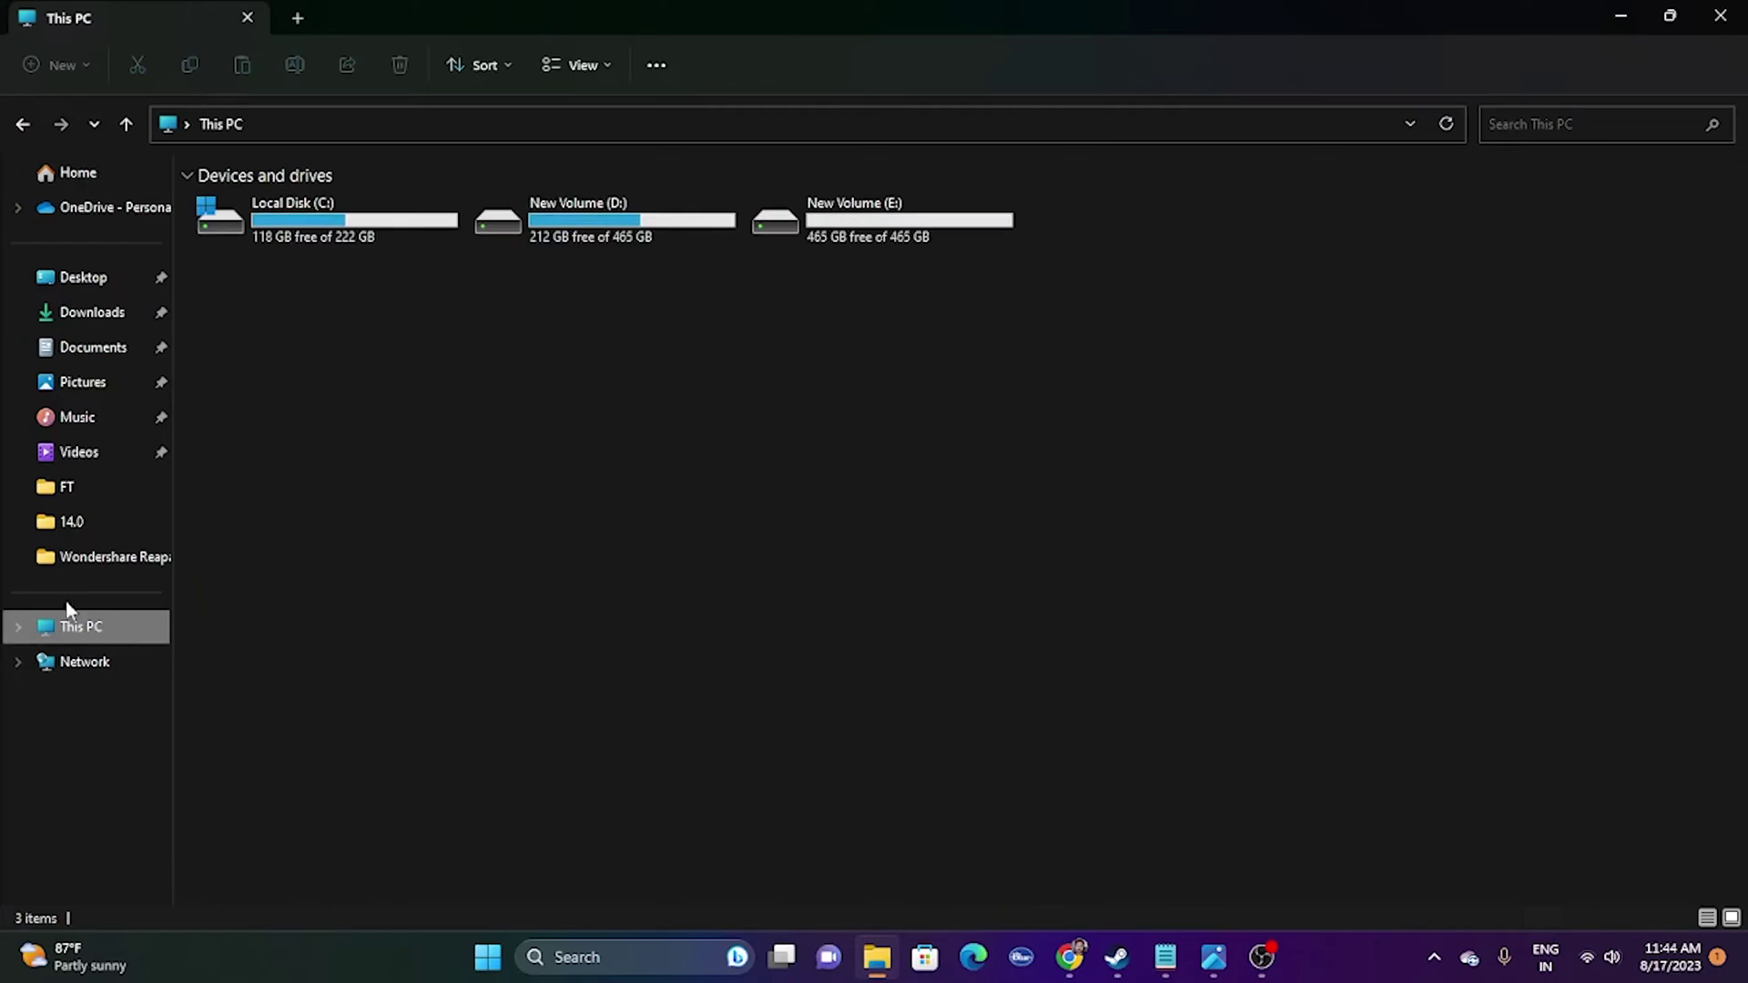
{"action": "left_click", "coordinate": [91, 347]}
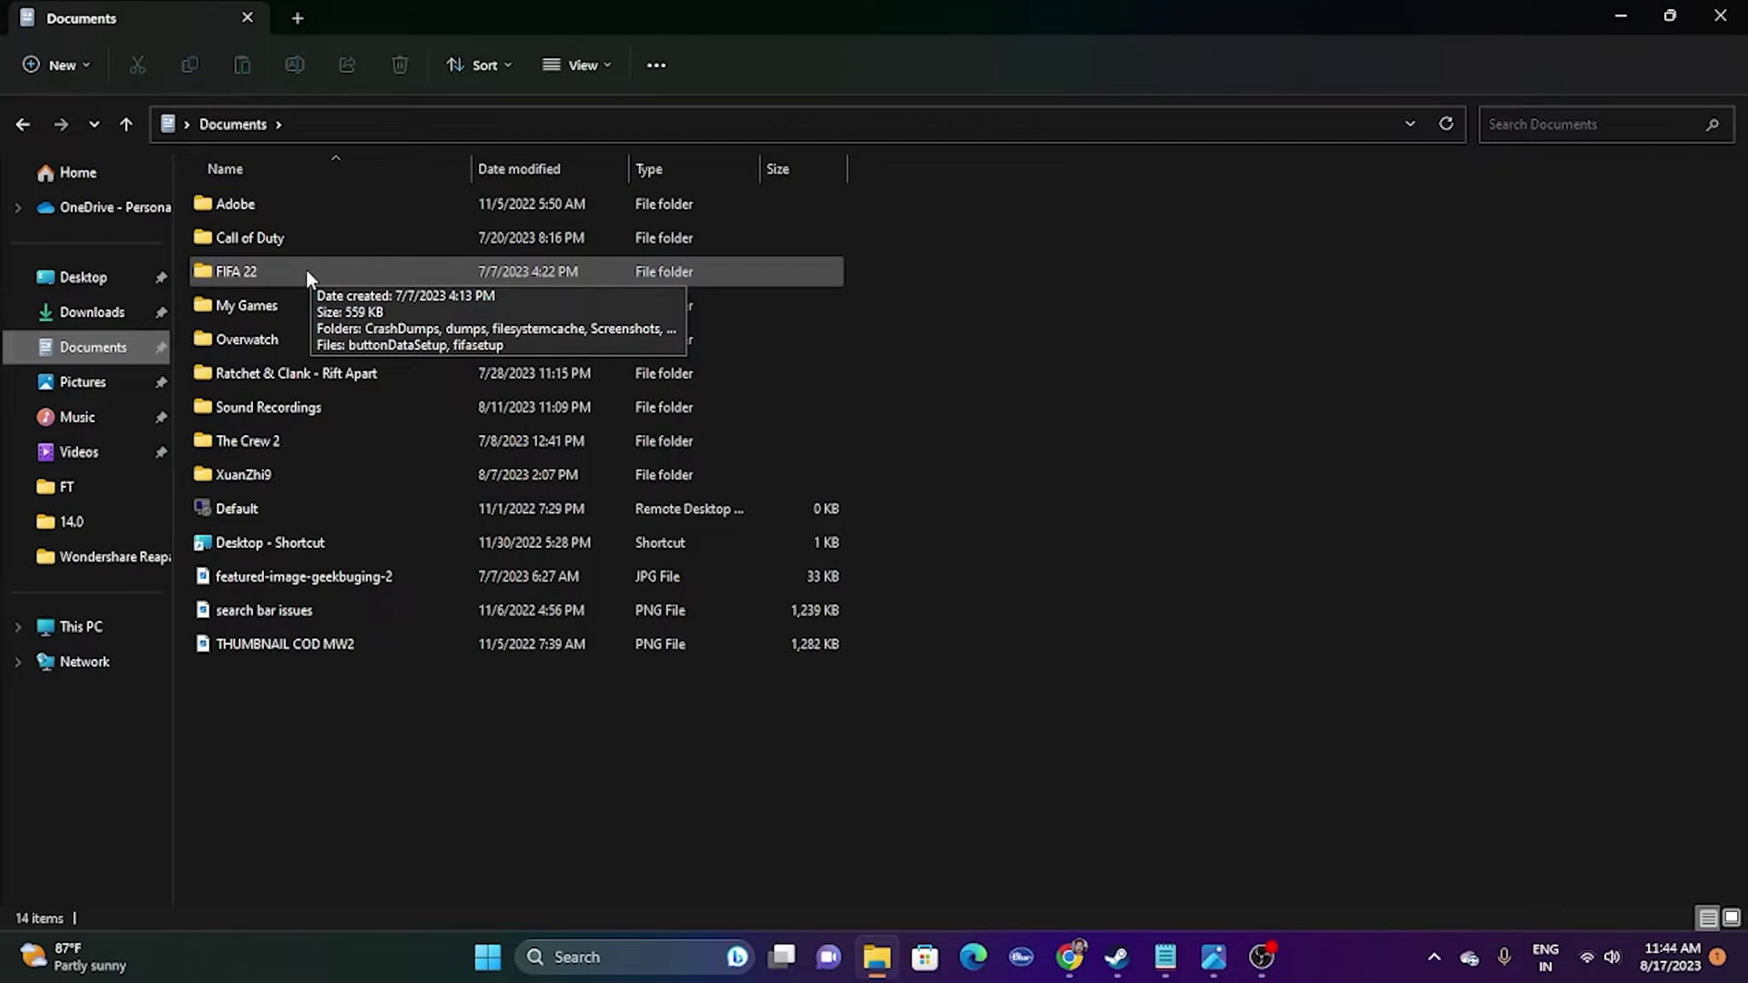
{"action": "left_click", "coordinate": [1721, 16]}
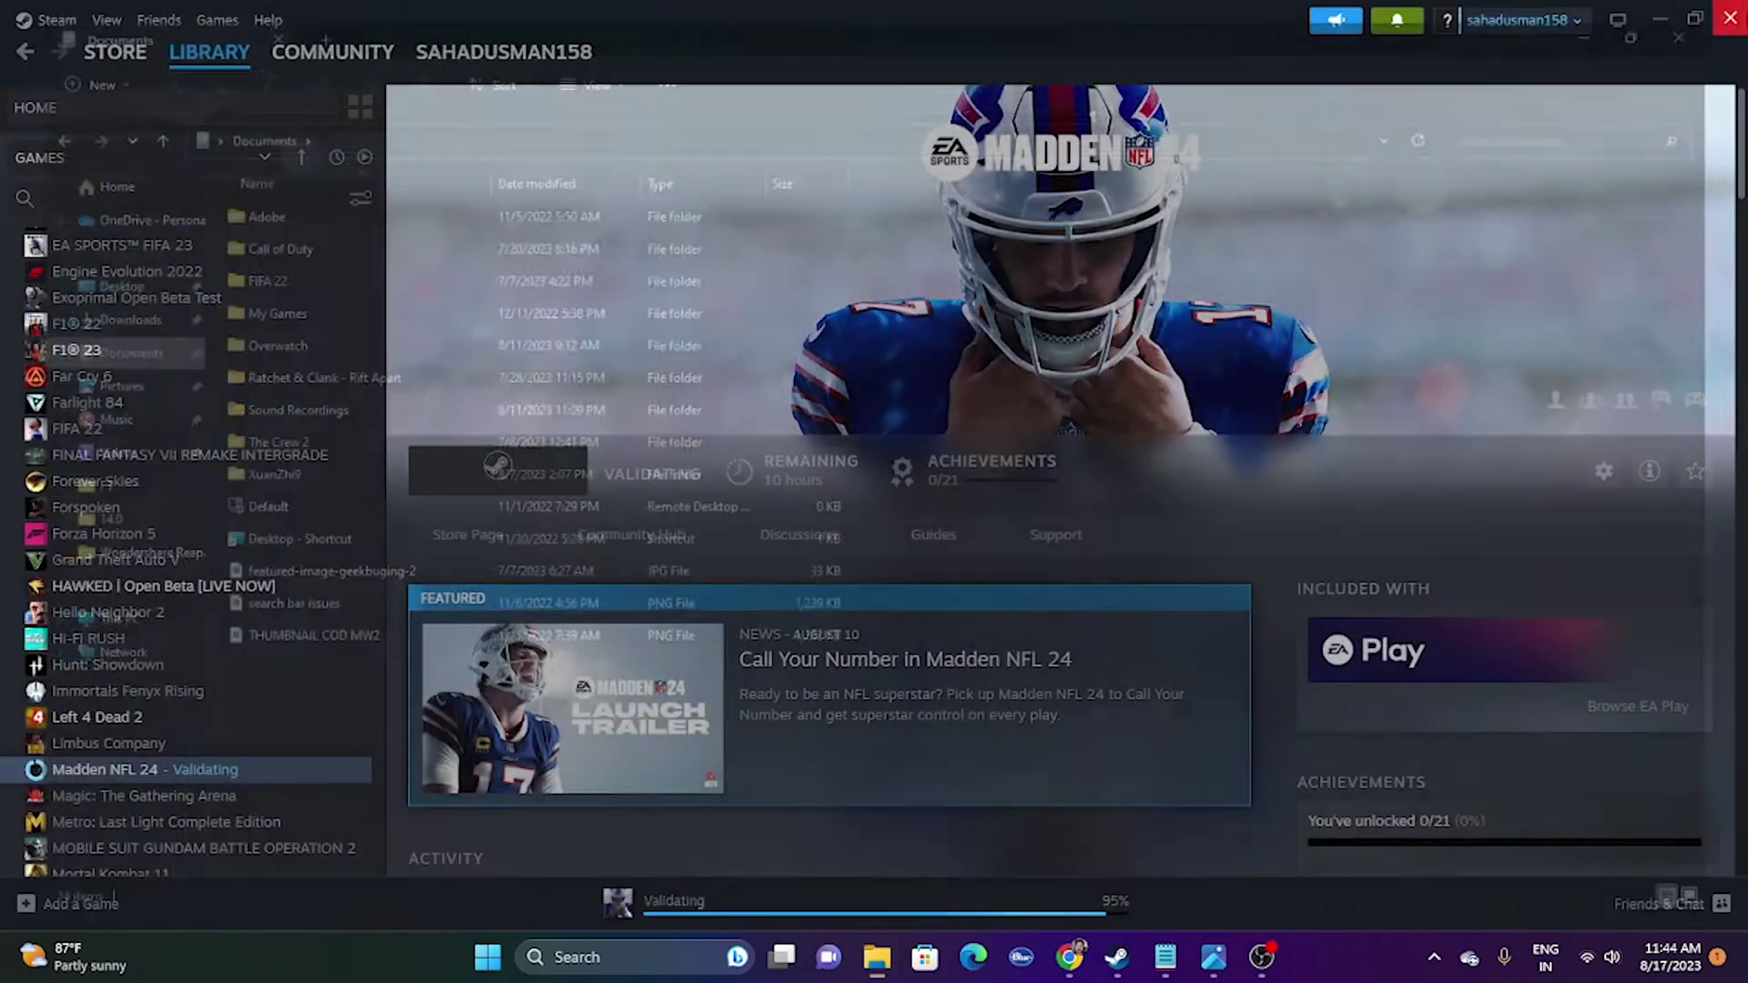
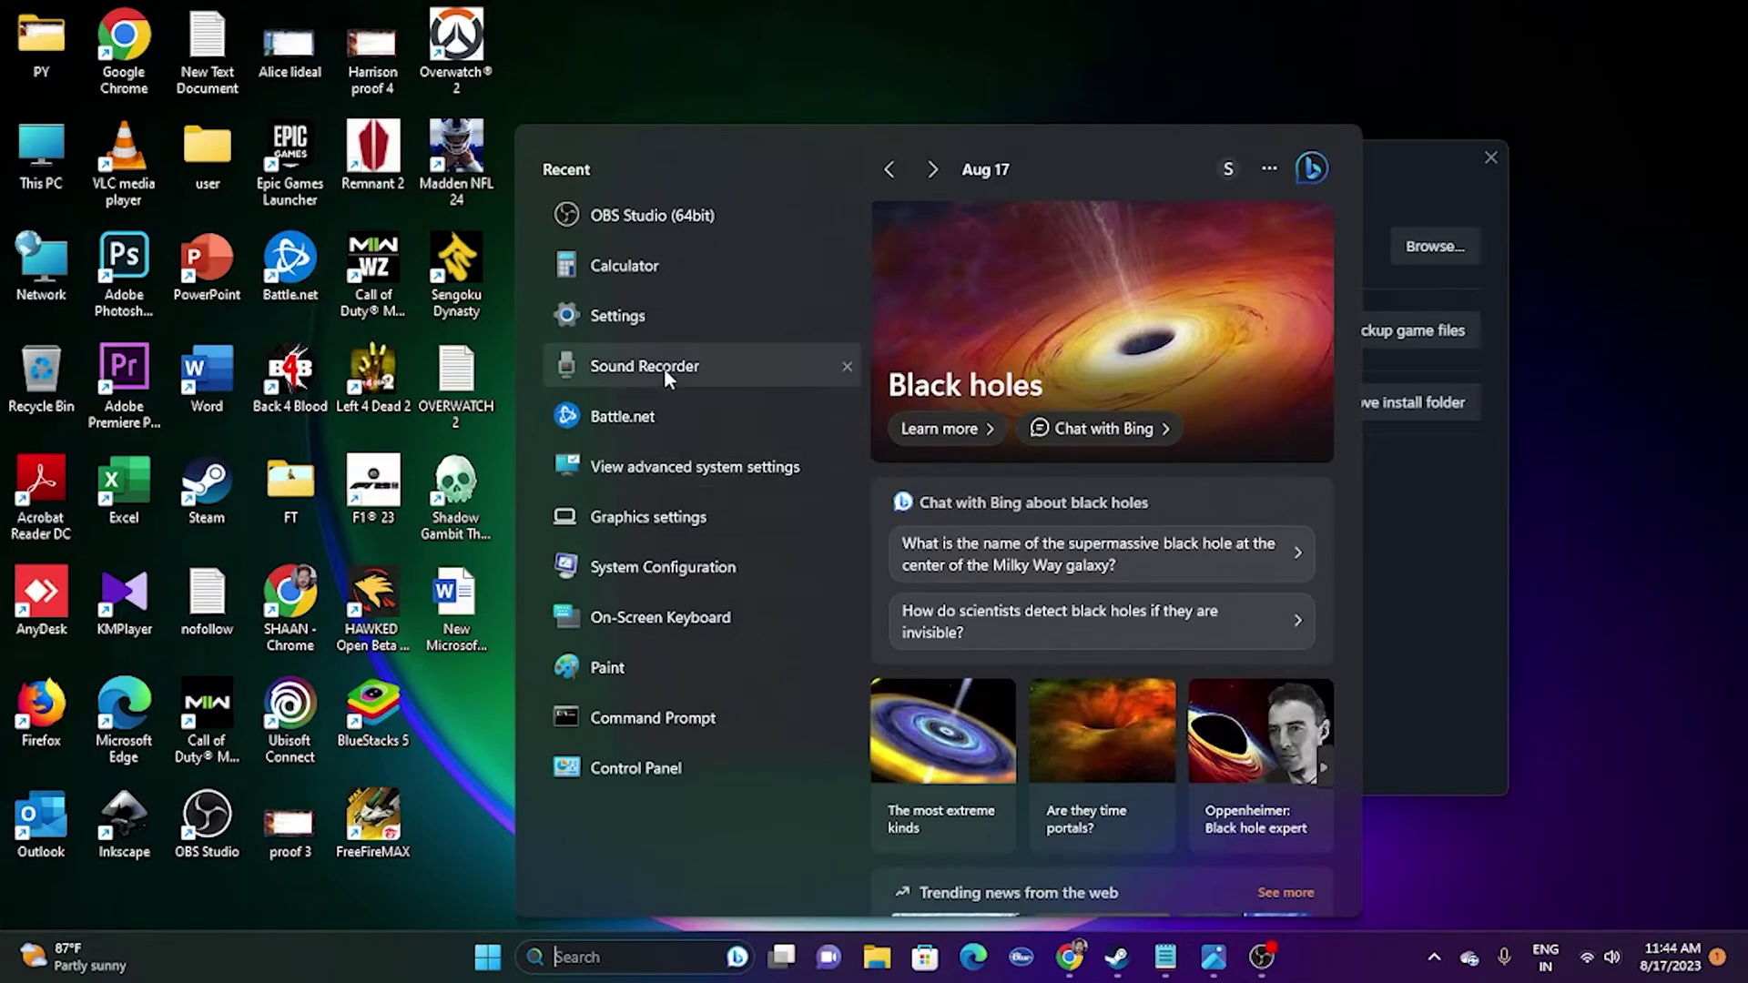
- Open Control Panel and bring up the list of apps allowed through Windows Defender Firewall
{"action": "left_click", "coordinate": [647, 767]}
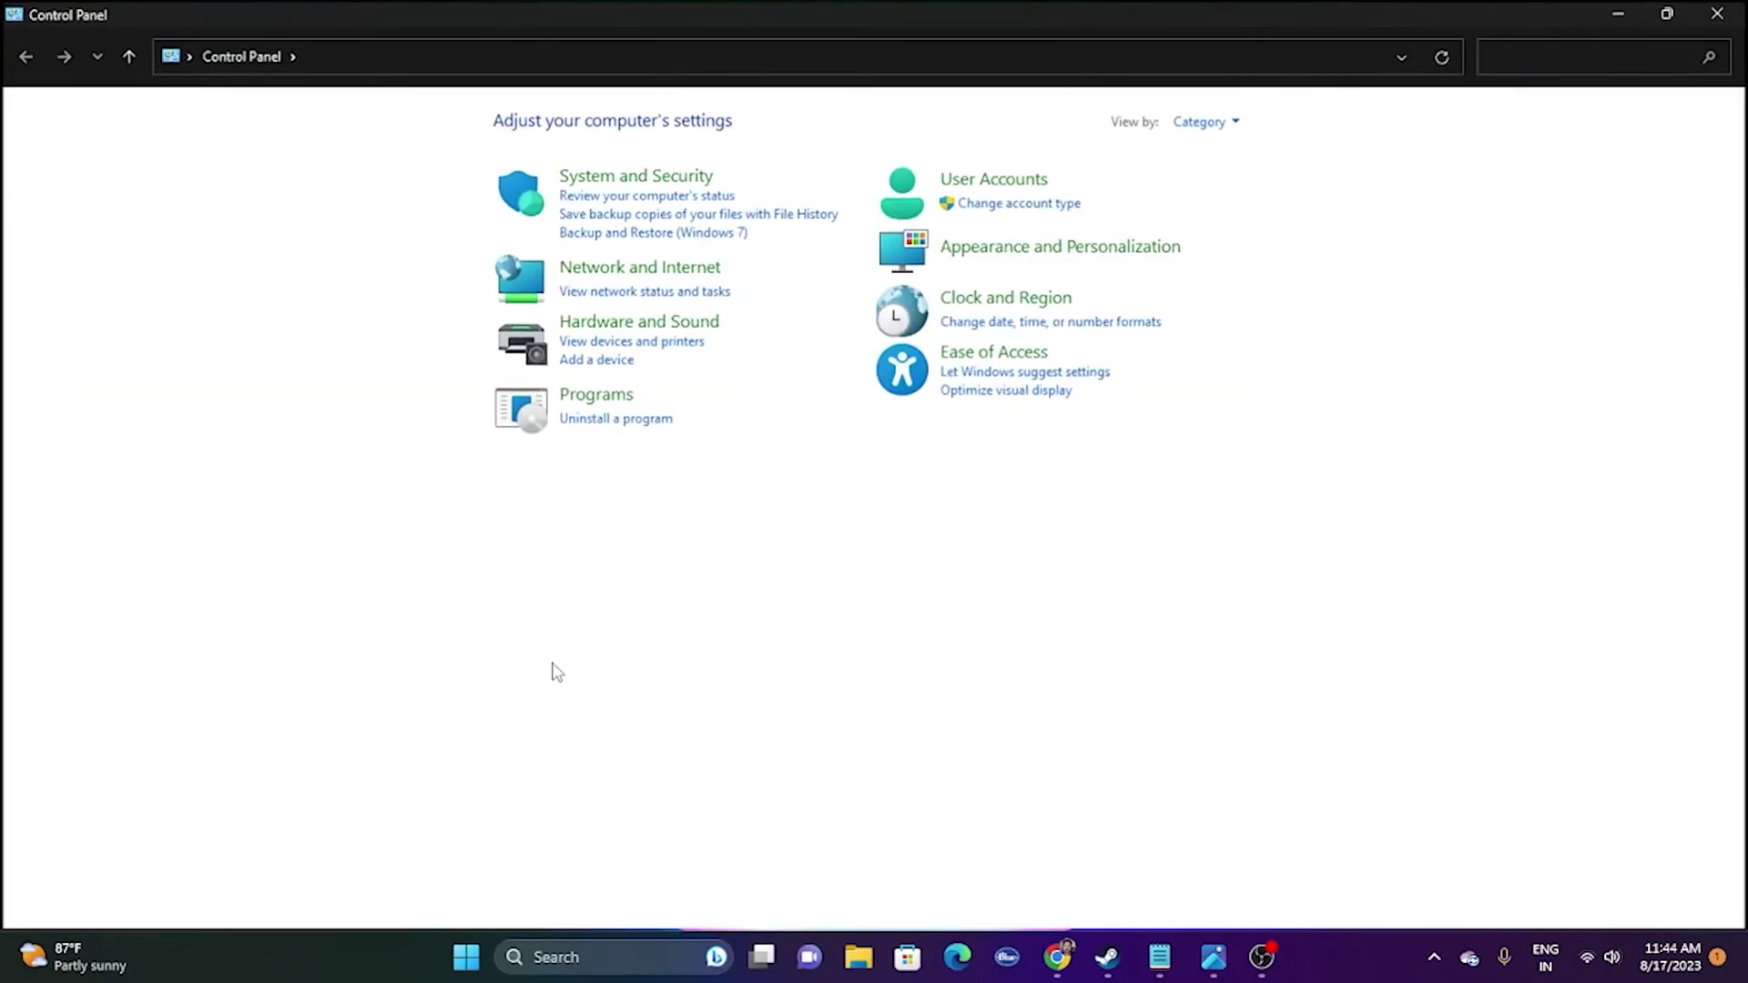
{"action": "left_click", "coordinate": [643, 178]}
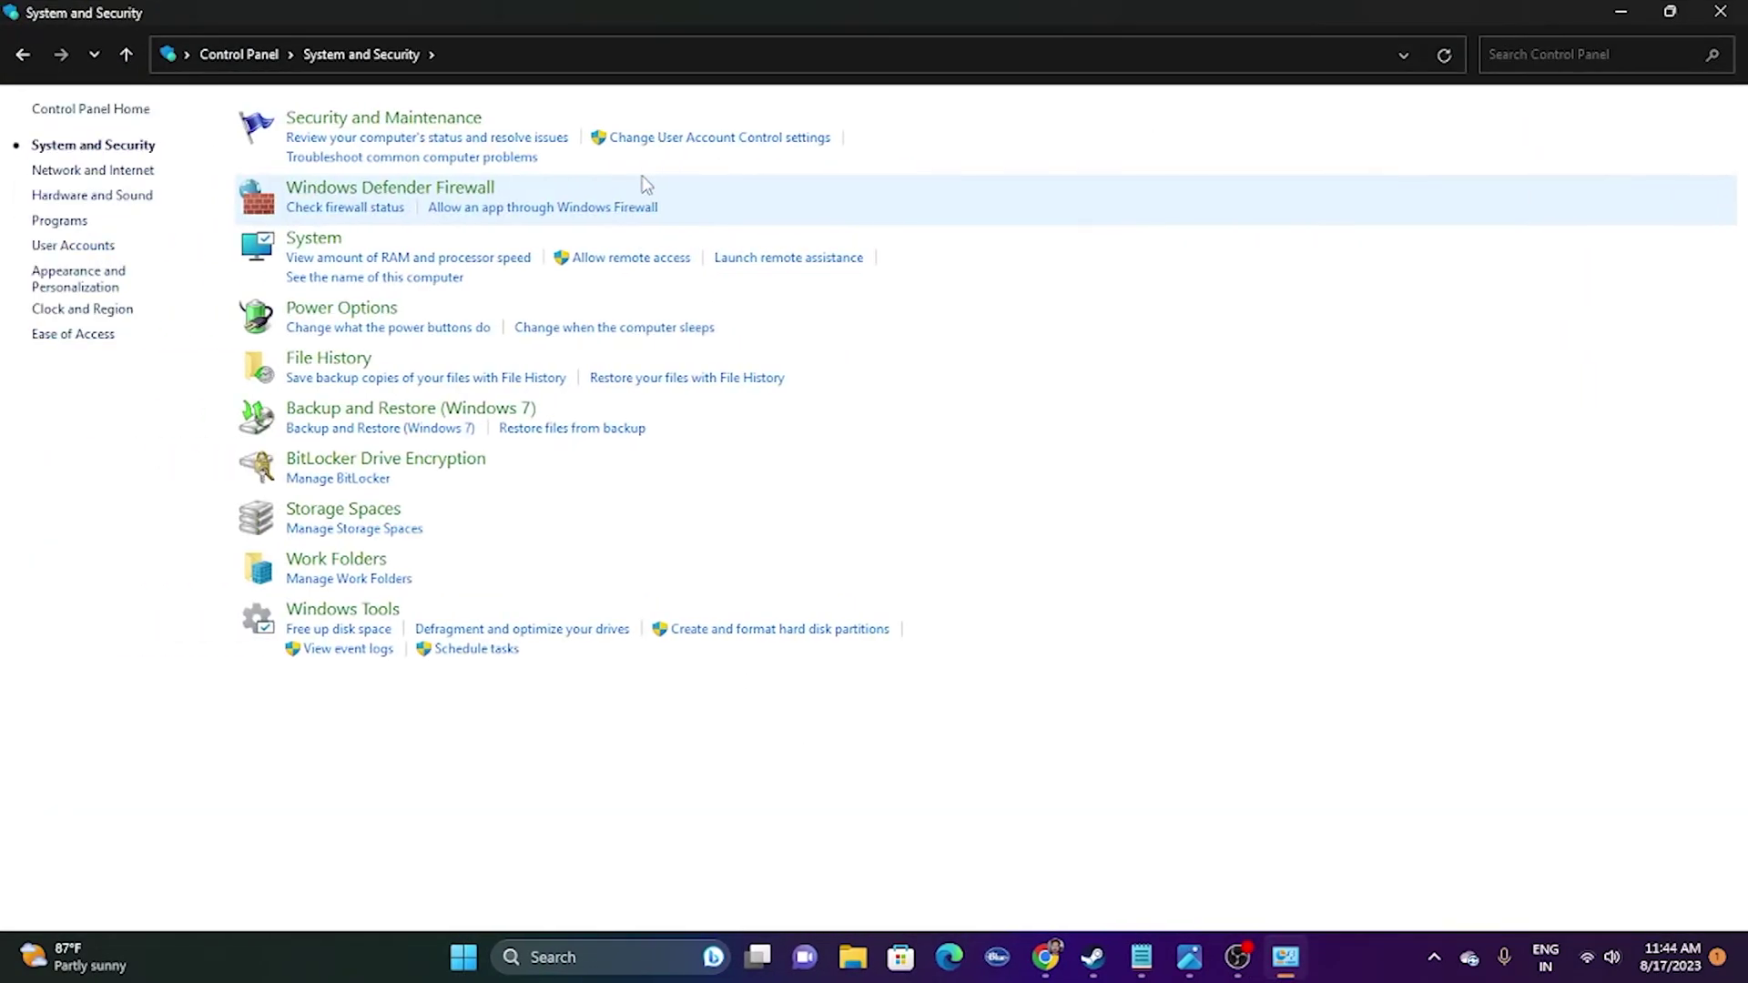
{"action": "left_click", "coordinate": [373, 191]}
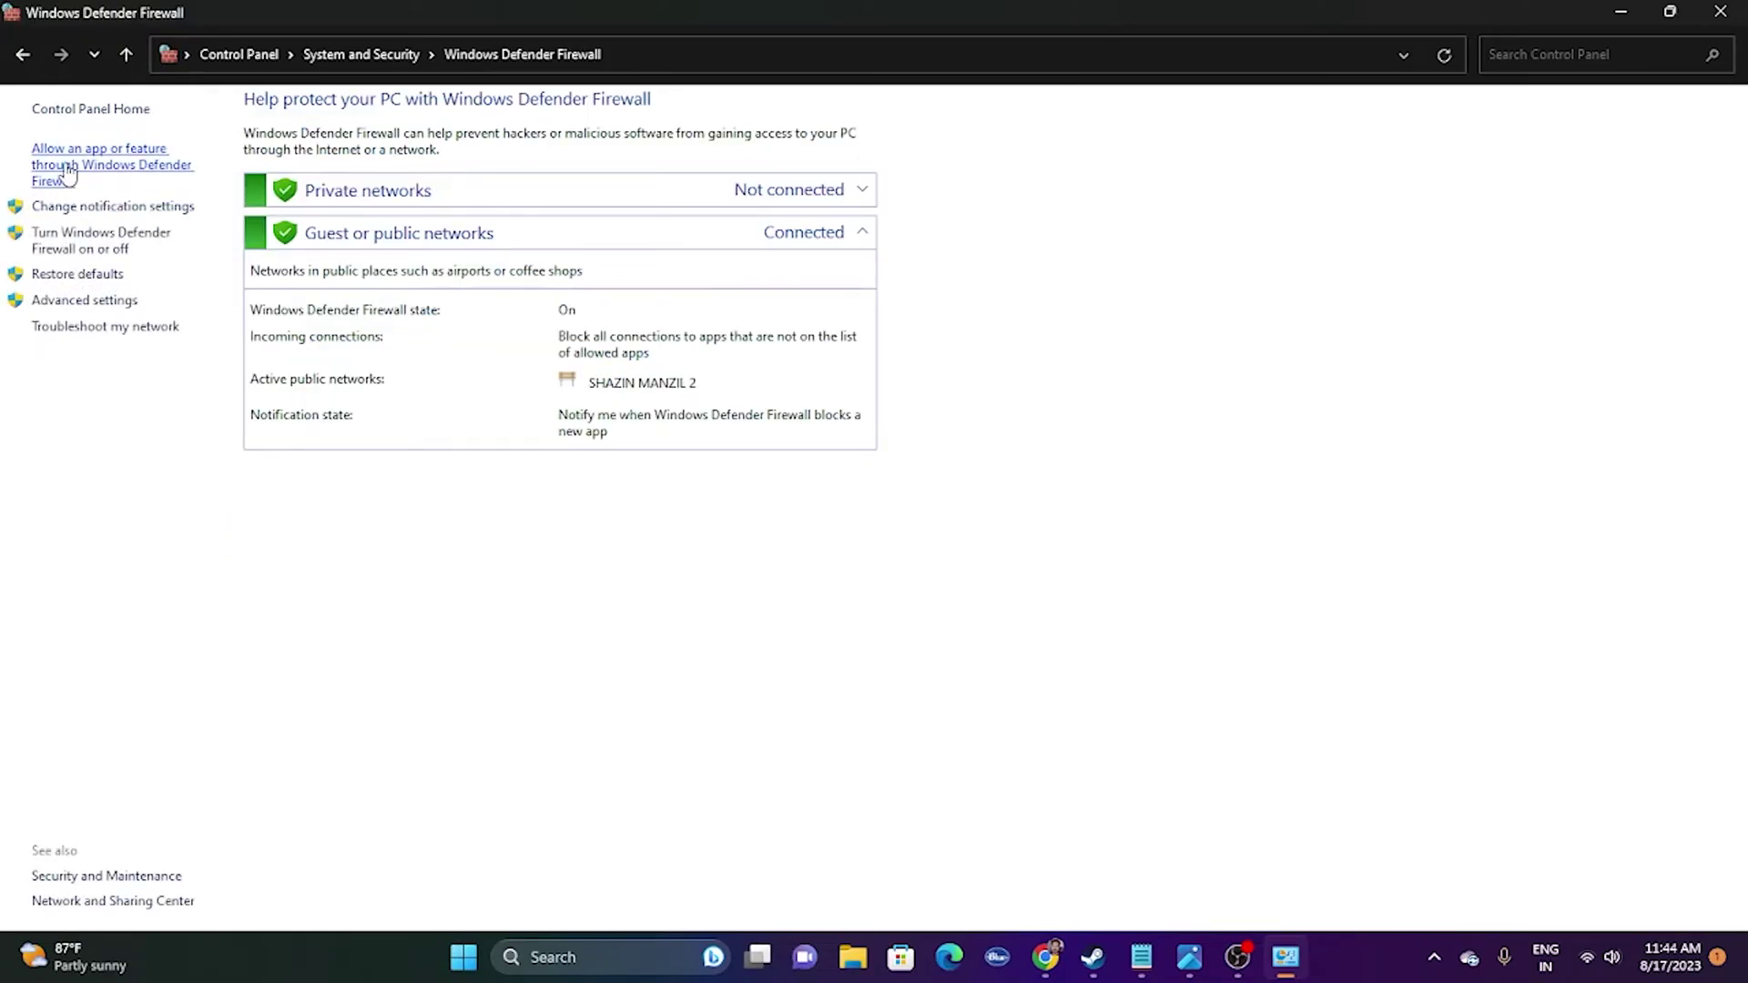
{"action": "left_click", "coordinate": [68, 173]}
{"action": "scroll", "coordinate": [648, 341], "scroll_direction": "down", "scroll_amount": 1}
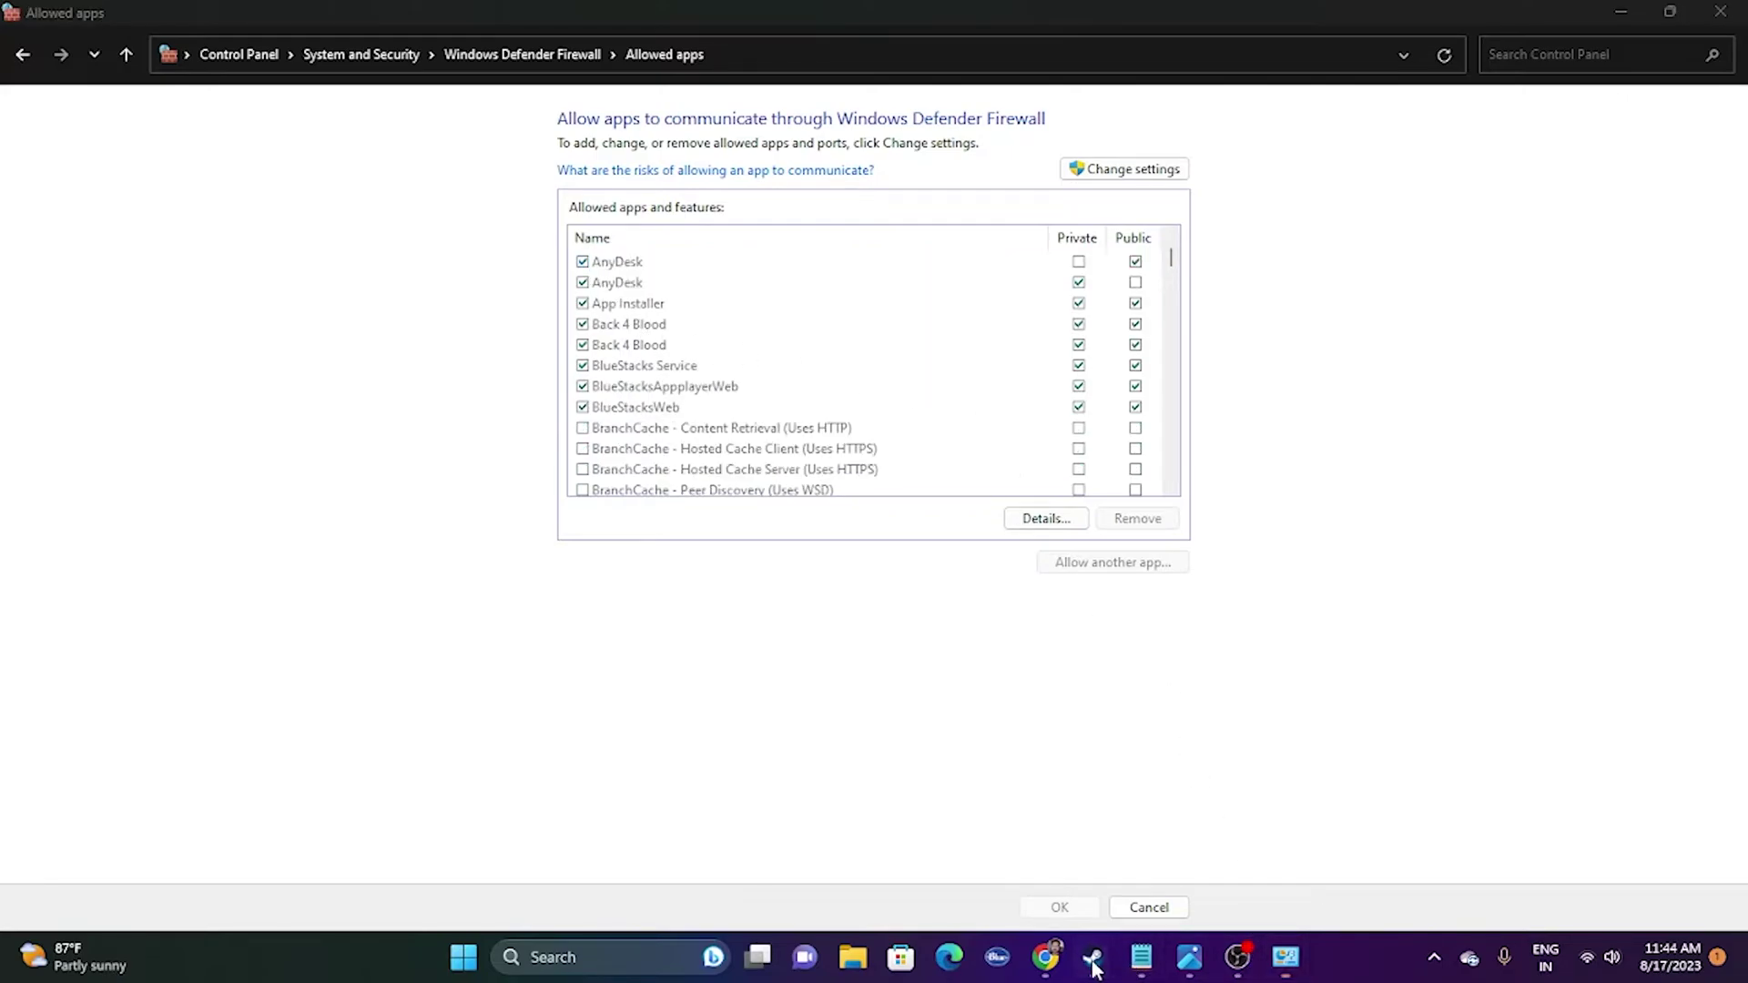
- Switch to the Steam library to check the Madden NFL 24 validation, and minimize it
{"action": "mouse_move", "coordinate": [1093, 957]}
{"action": "left_click", "coordinate": [1014, 854]}
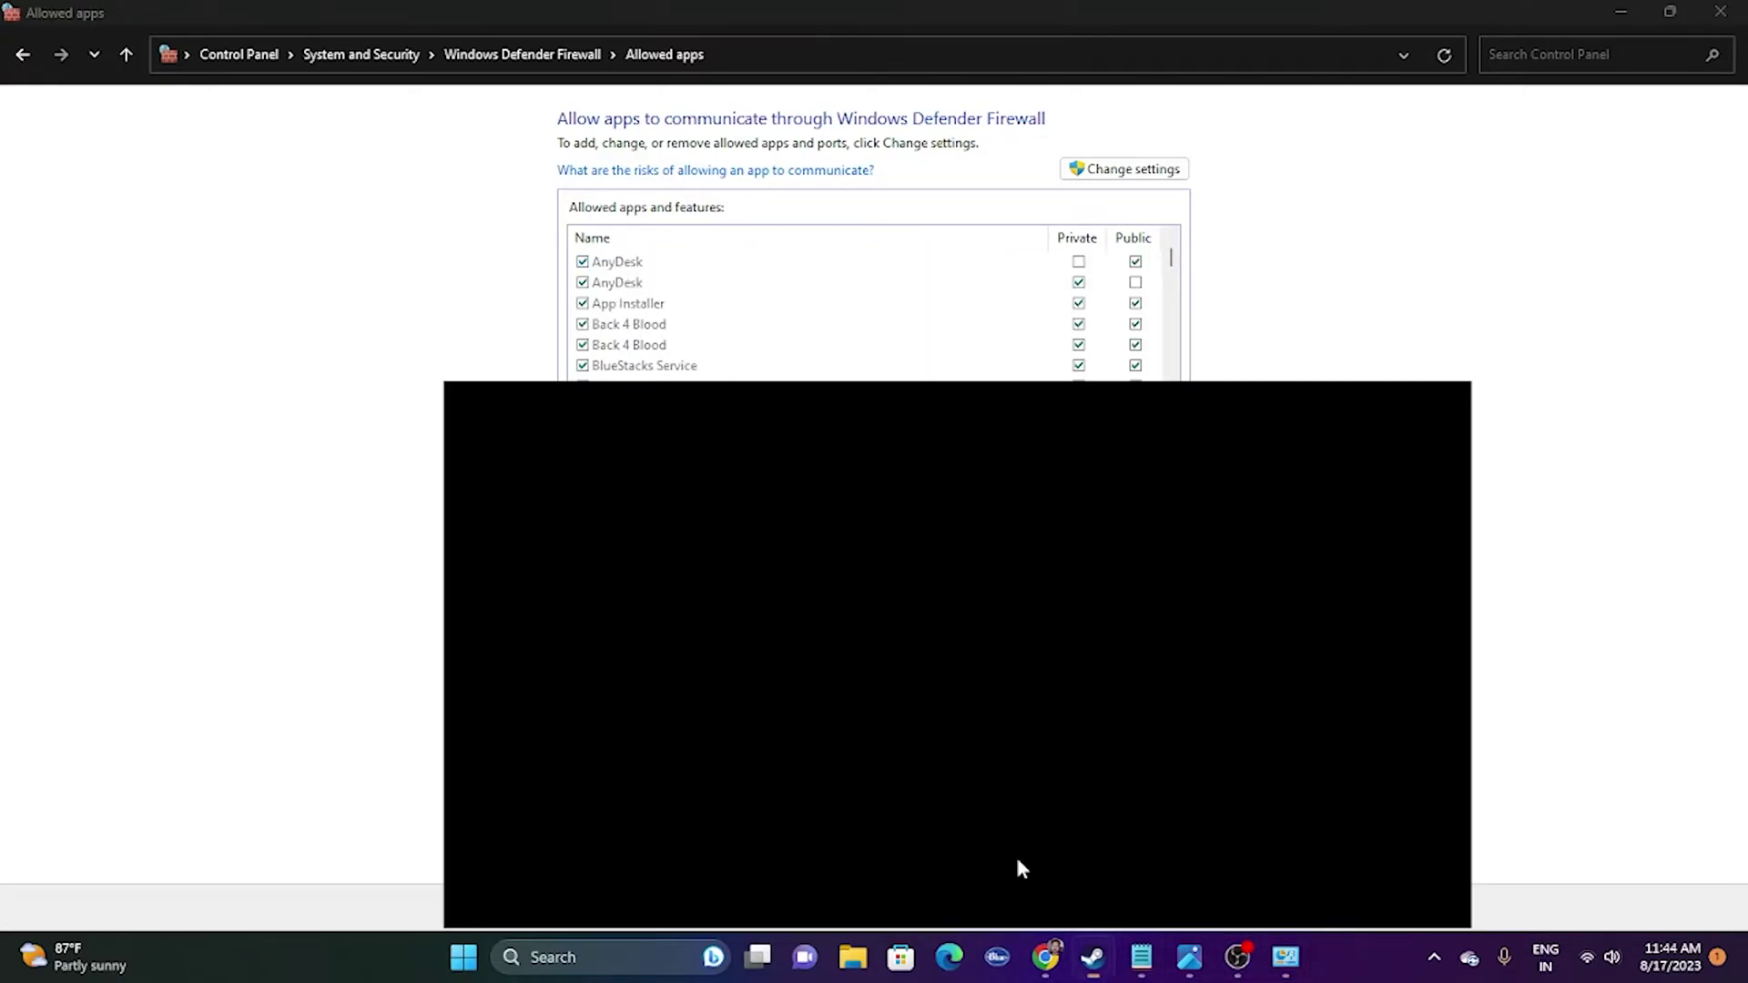
{"action": "left_click", "coordinate": [1657, 18]}
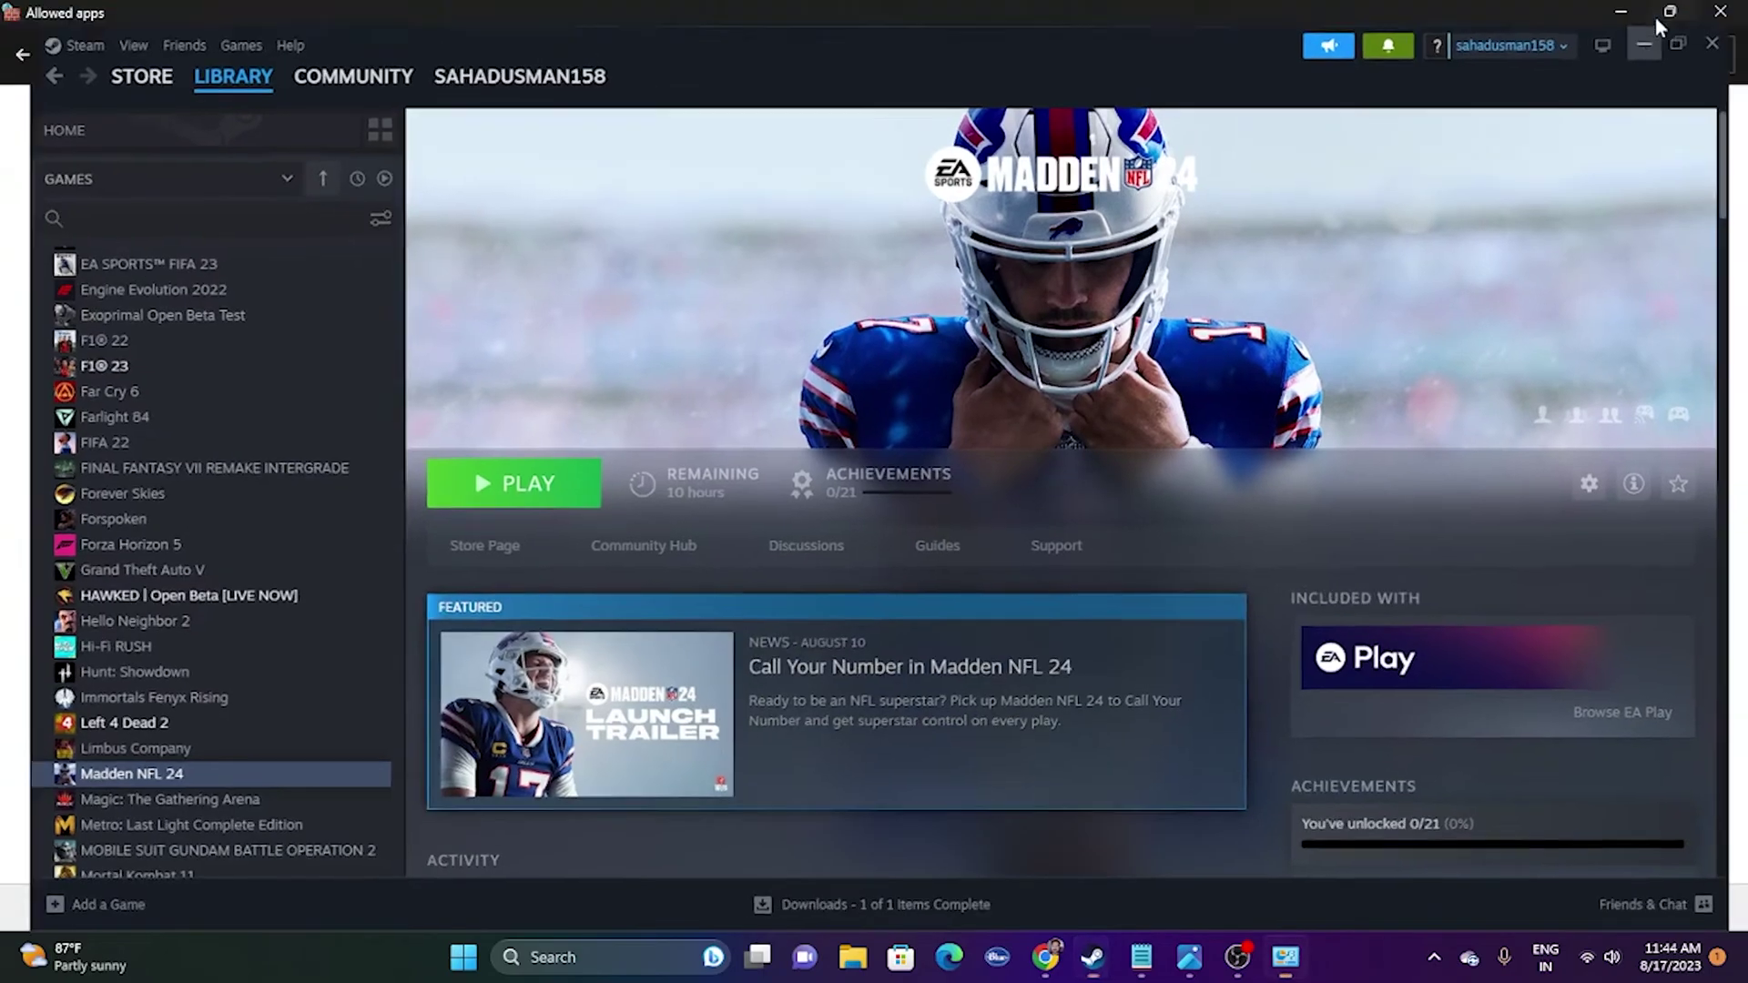
- Look through the firewall's allowed apps and features for Madden NFL 24
{"action": "scroll", "coordinate": [692, 375], "scroll_direction": "down", "scroll_amount": 1}
{"action": "scroll", "coordinate": [692, 375], "scroll_direction": "down", "scroll_amount": 12}
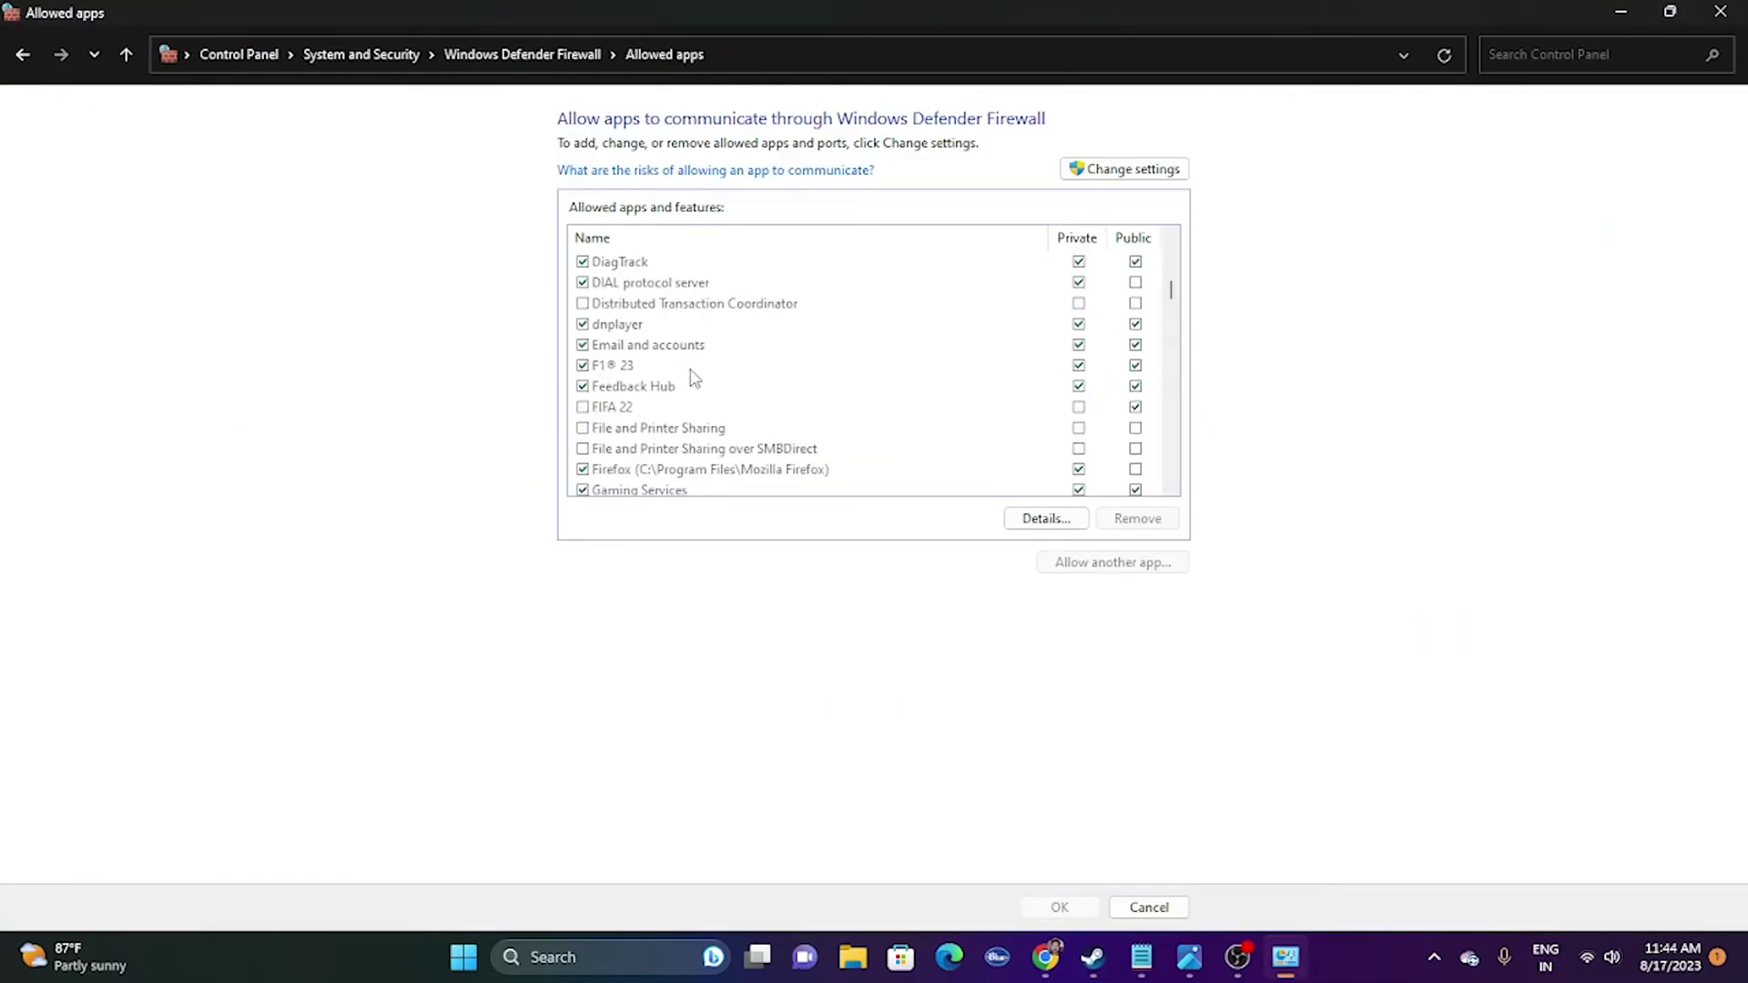
{"action": "scroll", "coordinate": [692, 377], "scroll_direction": "down", "scroll_amount": 12}
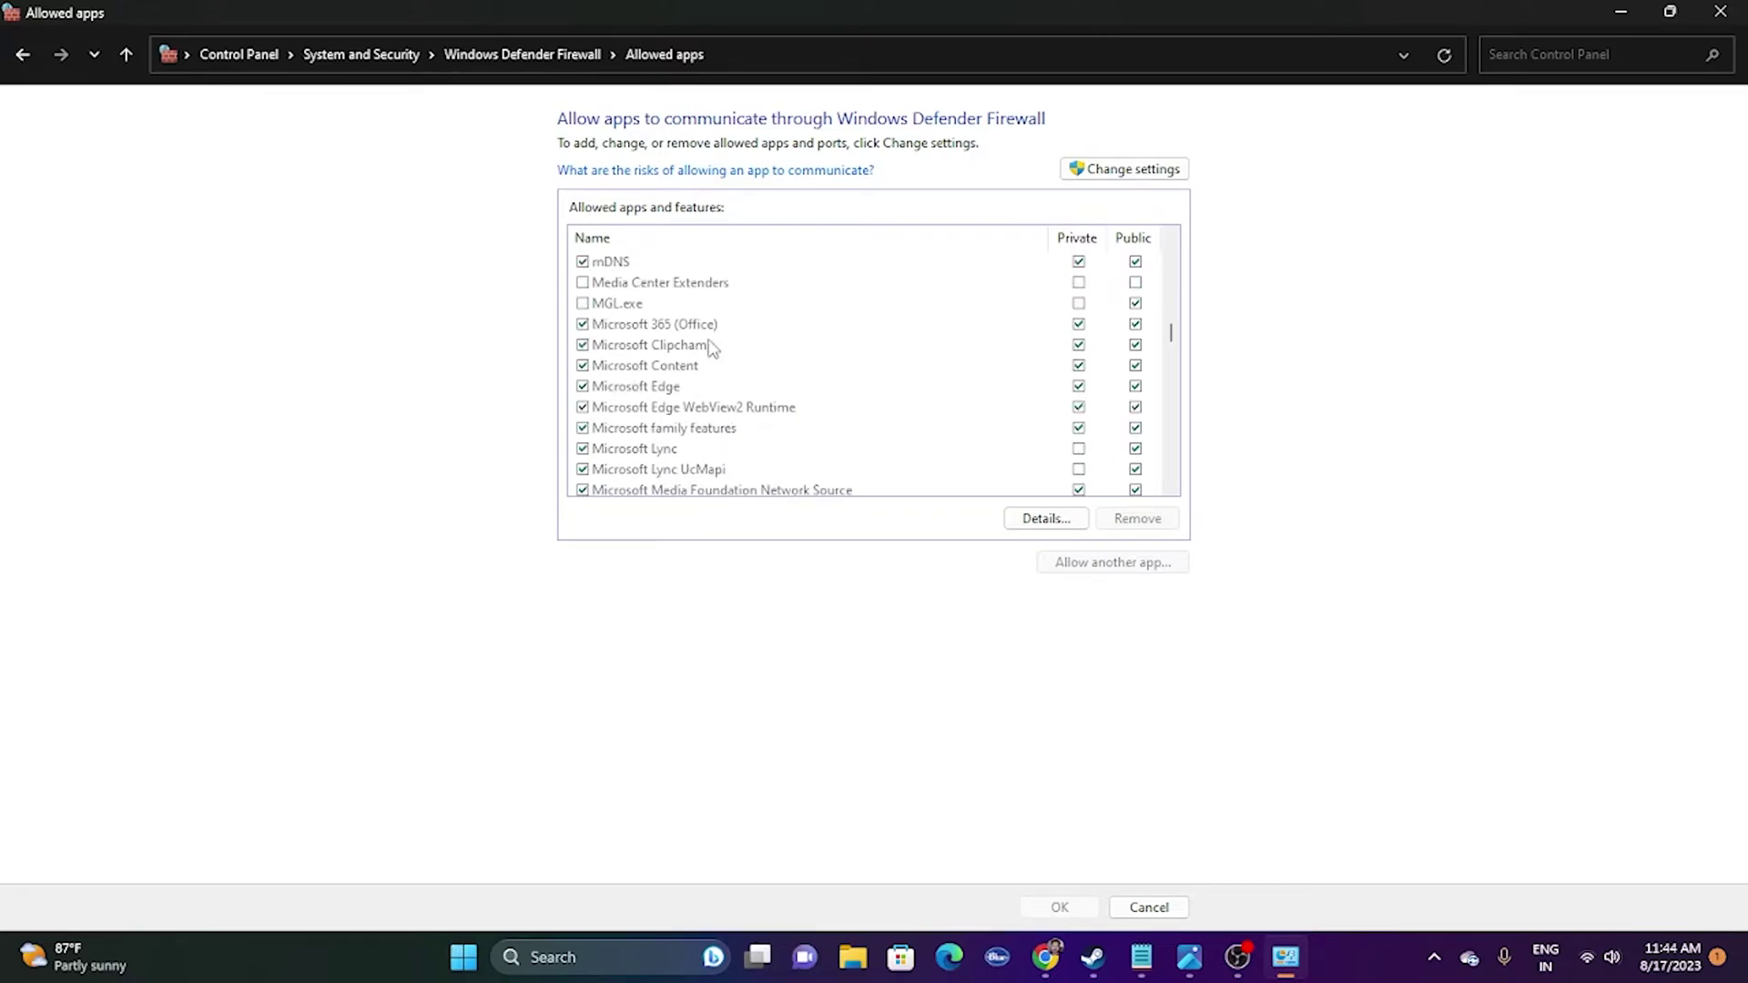
{"action": "scroll", "coordinate": [711, 350], "scroll_direction": "down", "scroll_amount": 3}
{"action": "scroll", "coordinate": [711, 348], "scroll_direction": "down", "scroll_amount": 3}
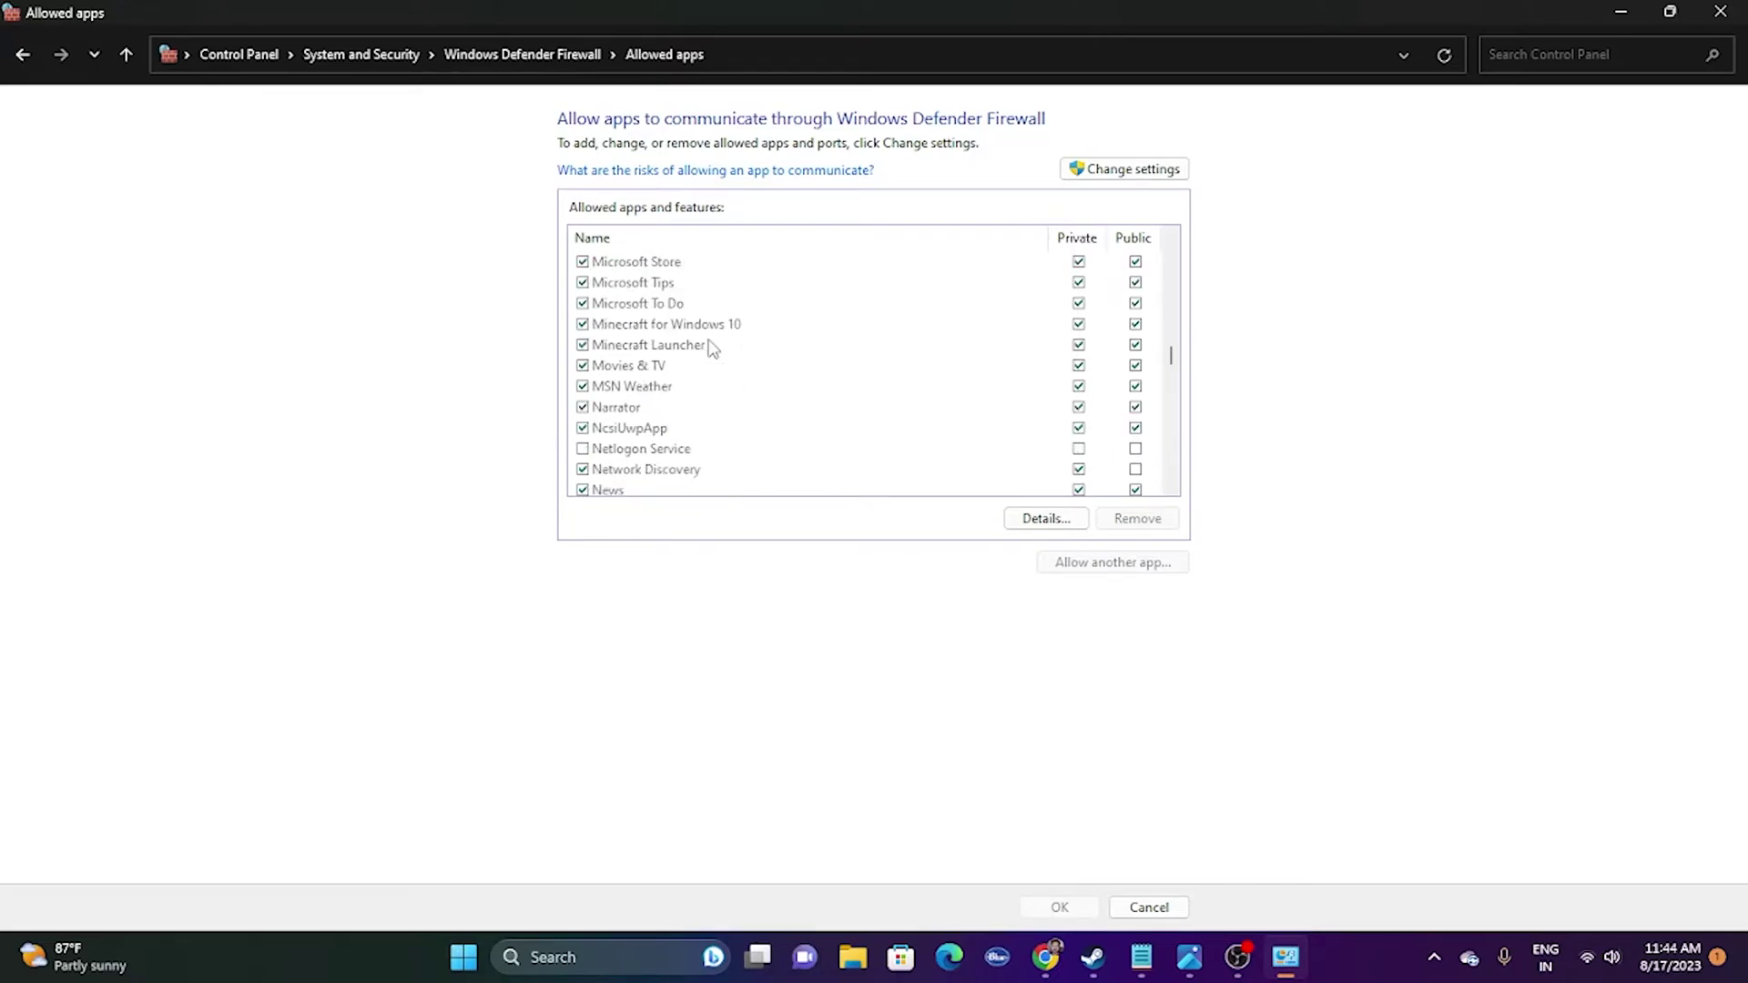
{"action": "scroll", "coordinate": [740, 361], "scroll_direction": "up", "scroll_amount": 1}
{"action": "scroll", "coordinate": [756, 402], "scroll_direction": "up", "scroll_amount": 5}
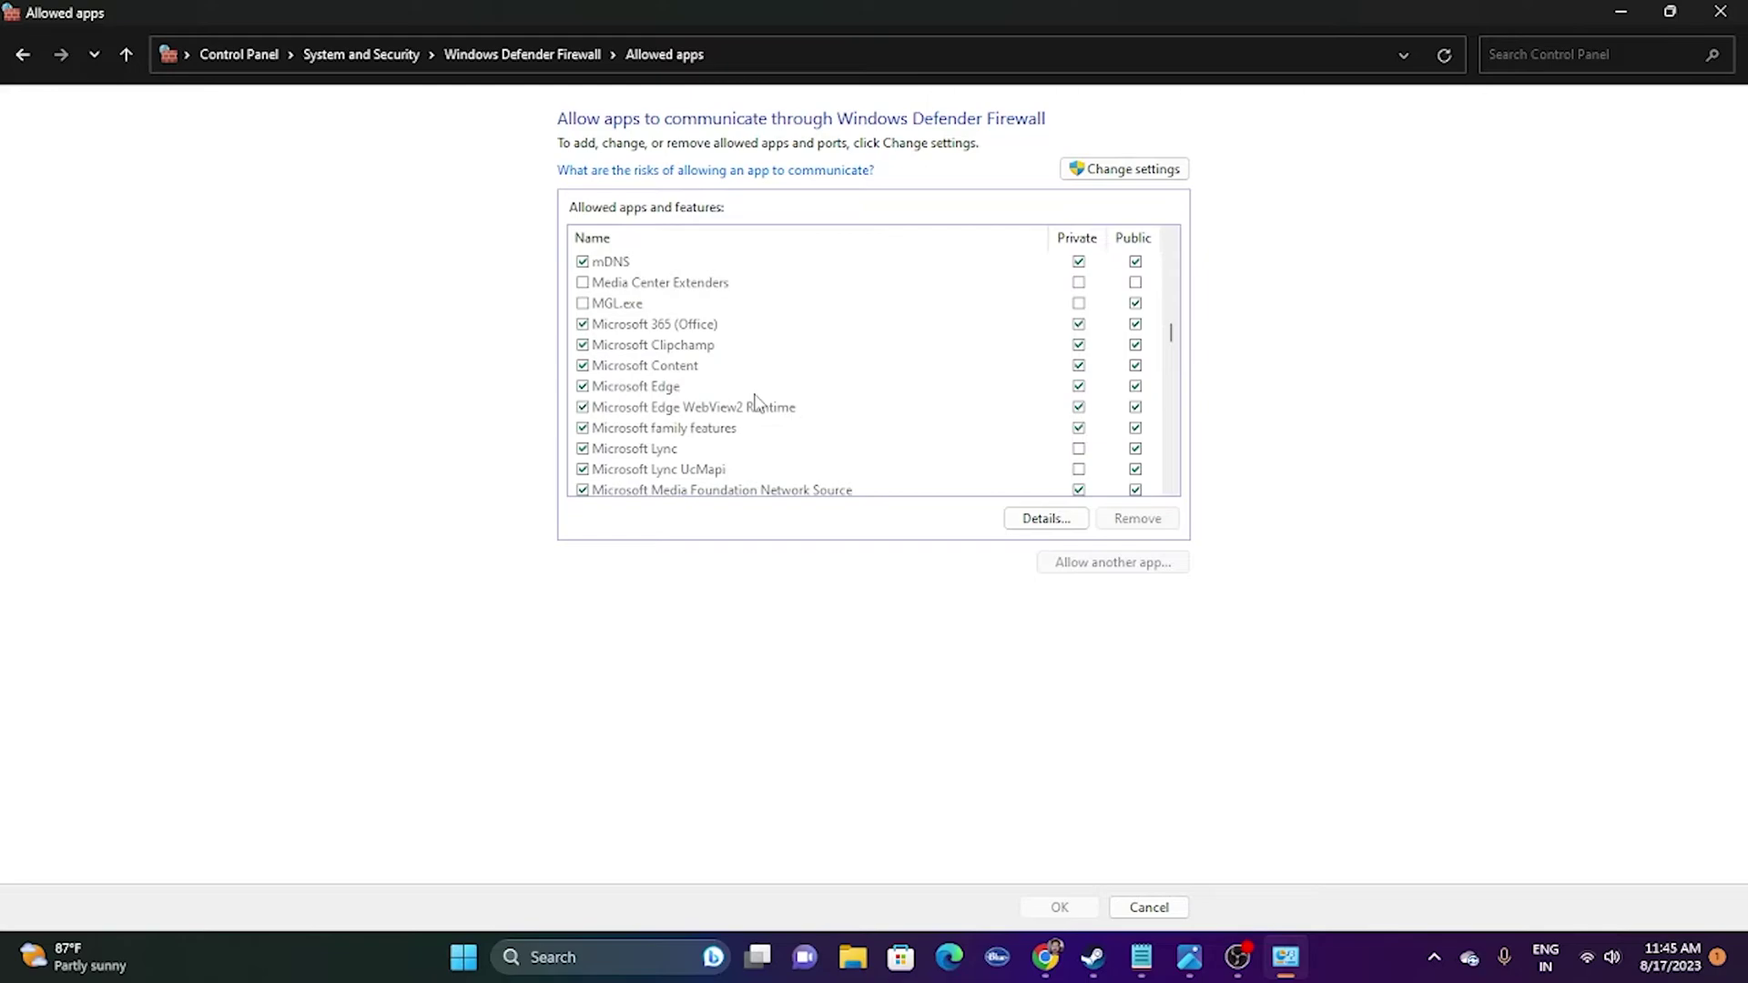
{"action": "scroll", "coordinate": [694, 397], "scroll_direction": "up", "scroll_amount": 1}
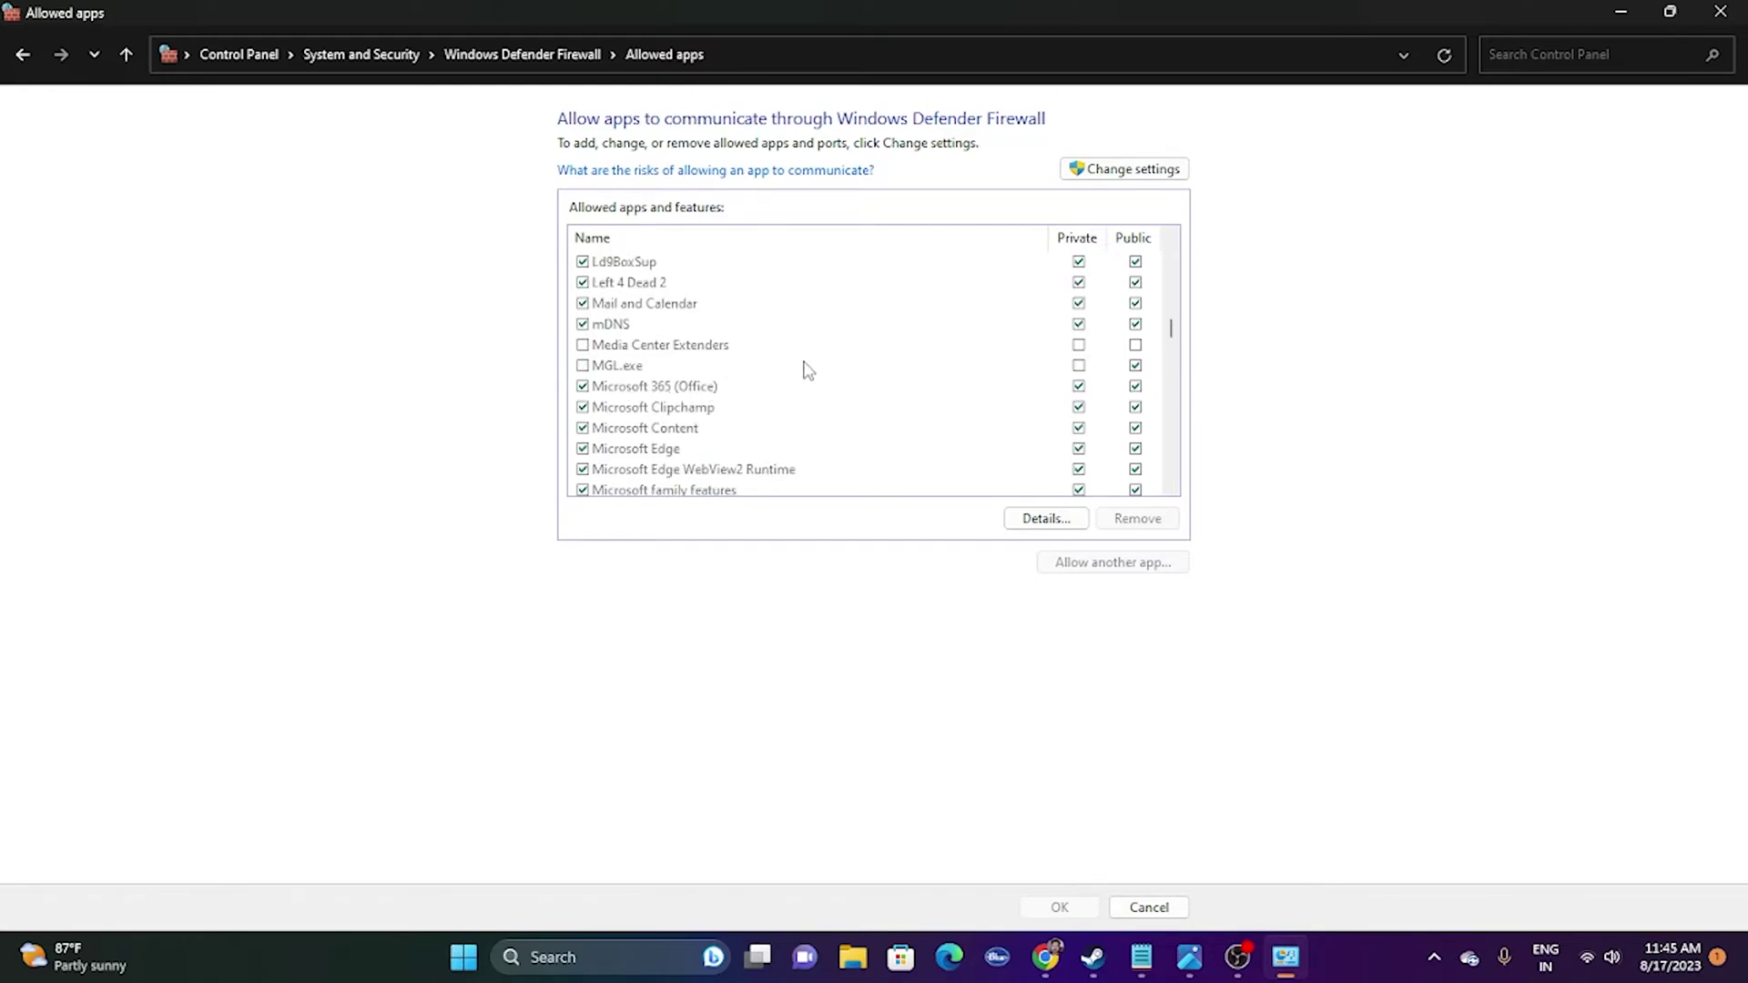
- Unlock the firewall settings and, for allowing another app, browse to SteamLibrary\steamapps\common\Madden NFL 24 on New Volume (D:)
{"action": "left_click", "coordinate": [1127, 171]}
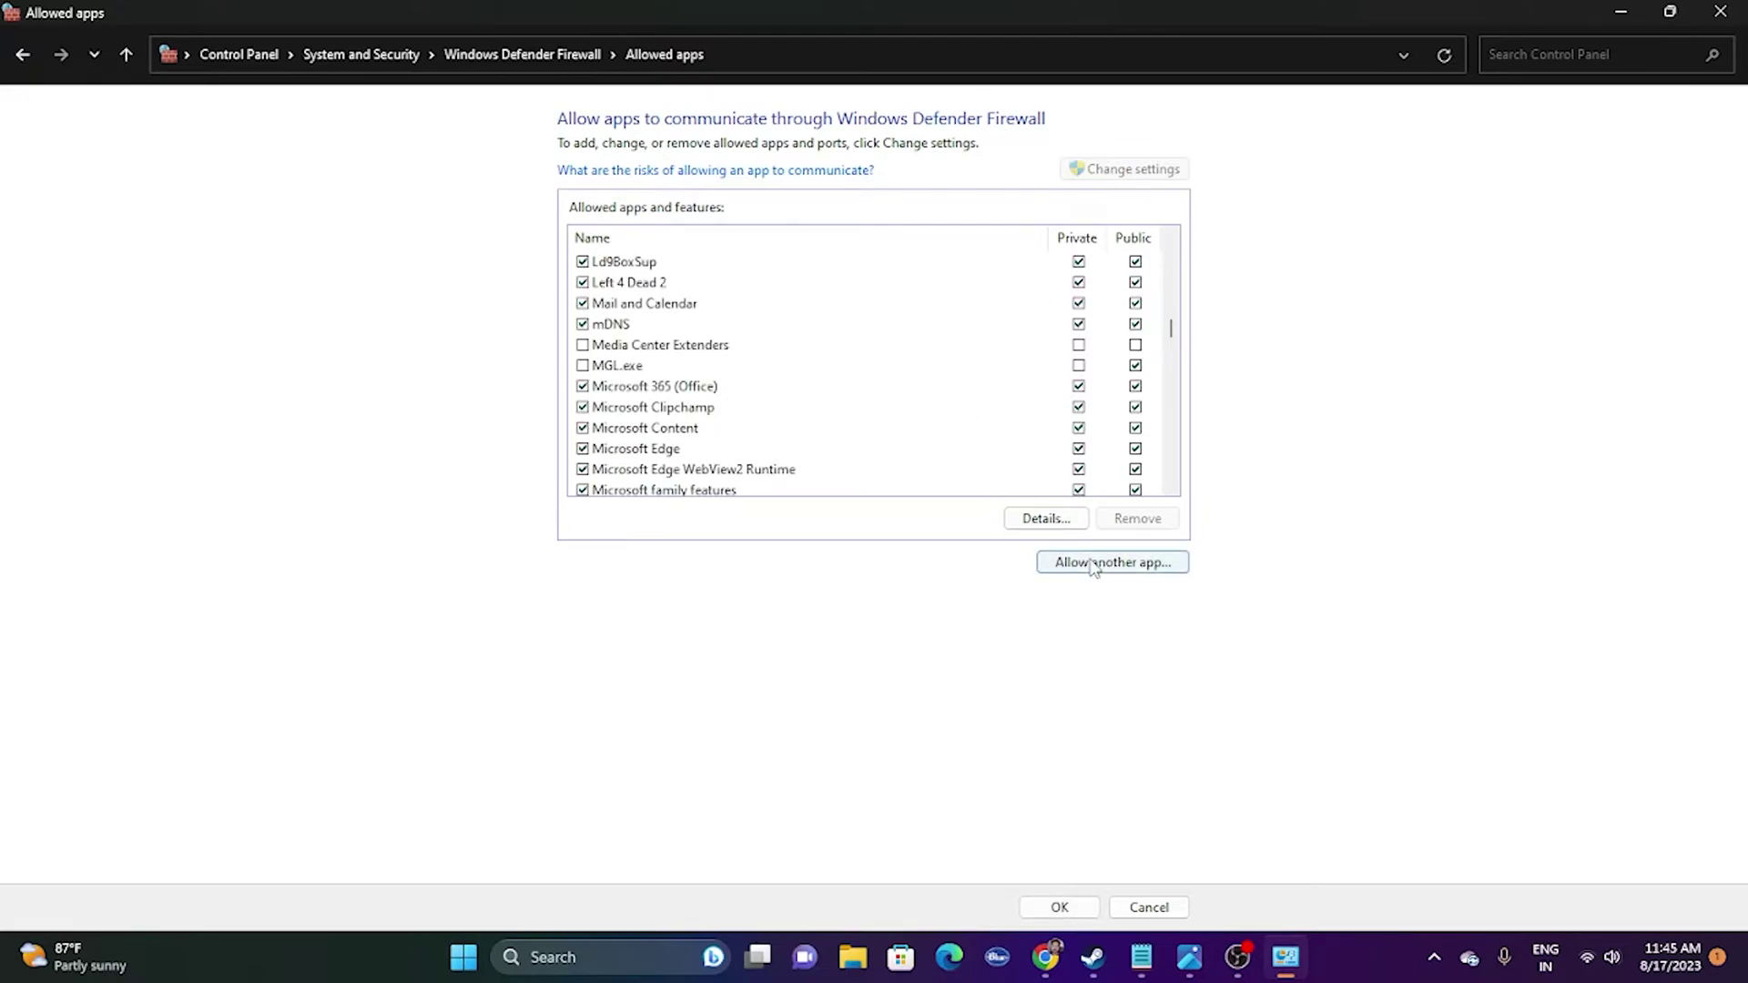
{"action": "left_click", "coordinate": [1093, 562]}
{"action": "left_click", "coordinate": [1027, 582]}
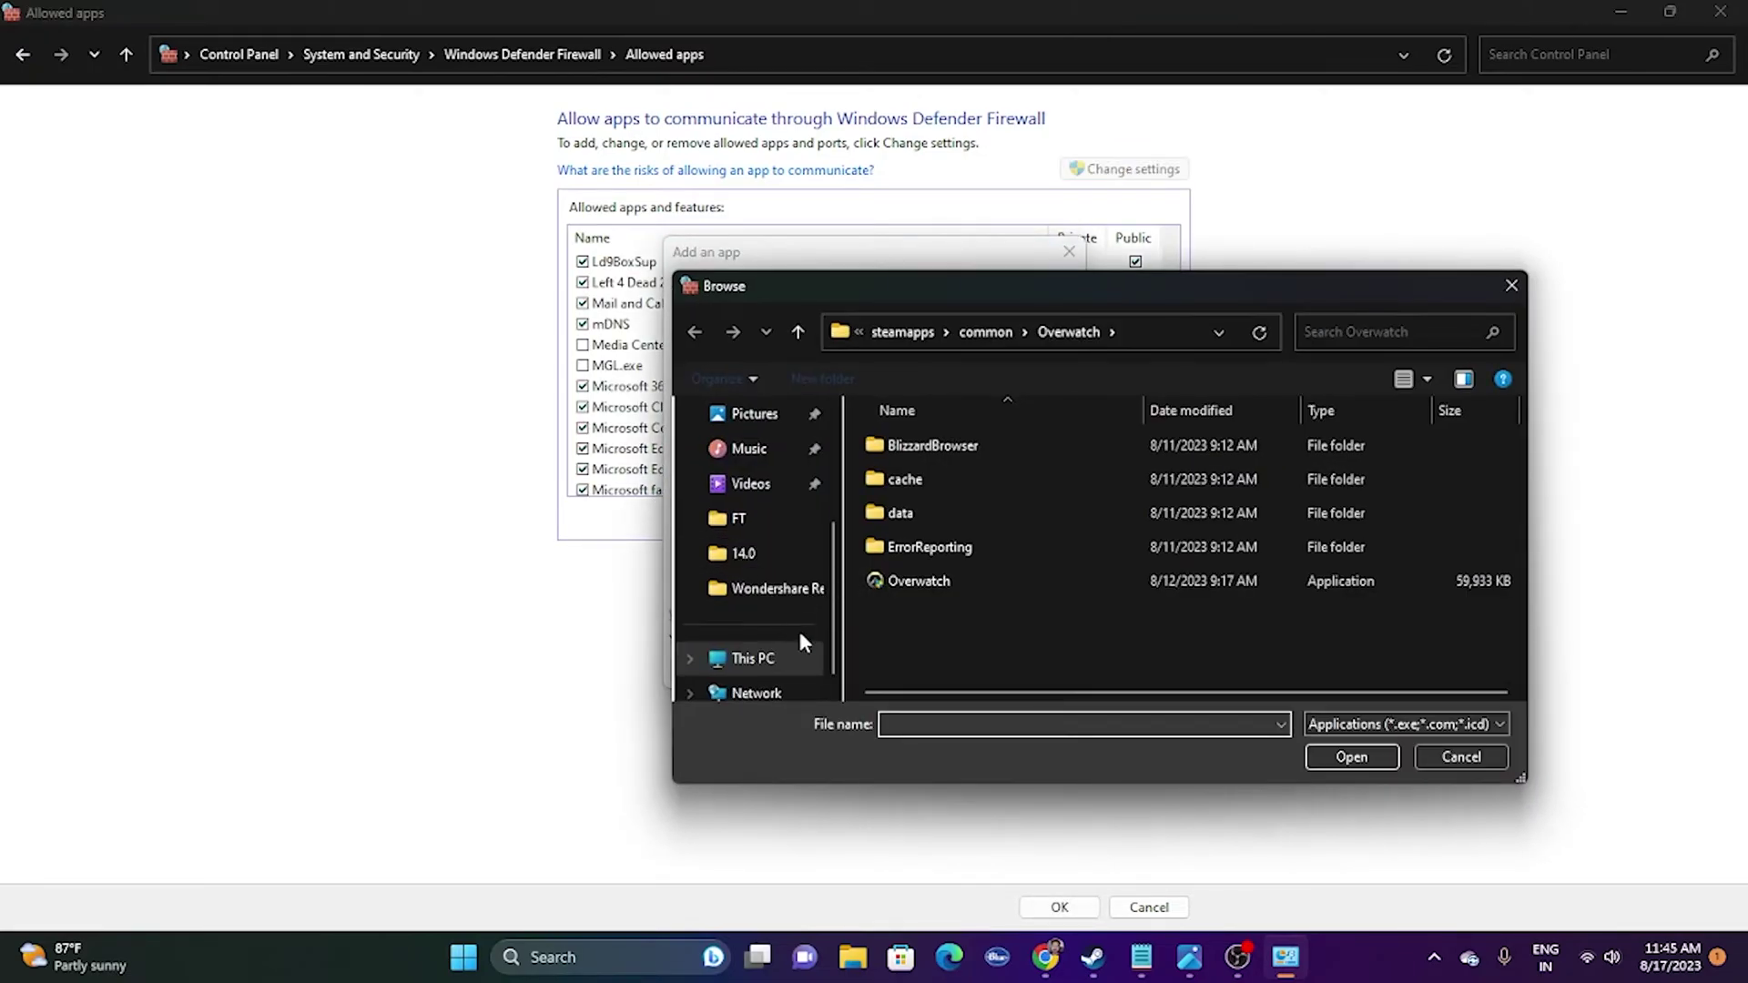
{"action": "left_click", "coordinate": [773, 659]}
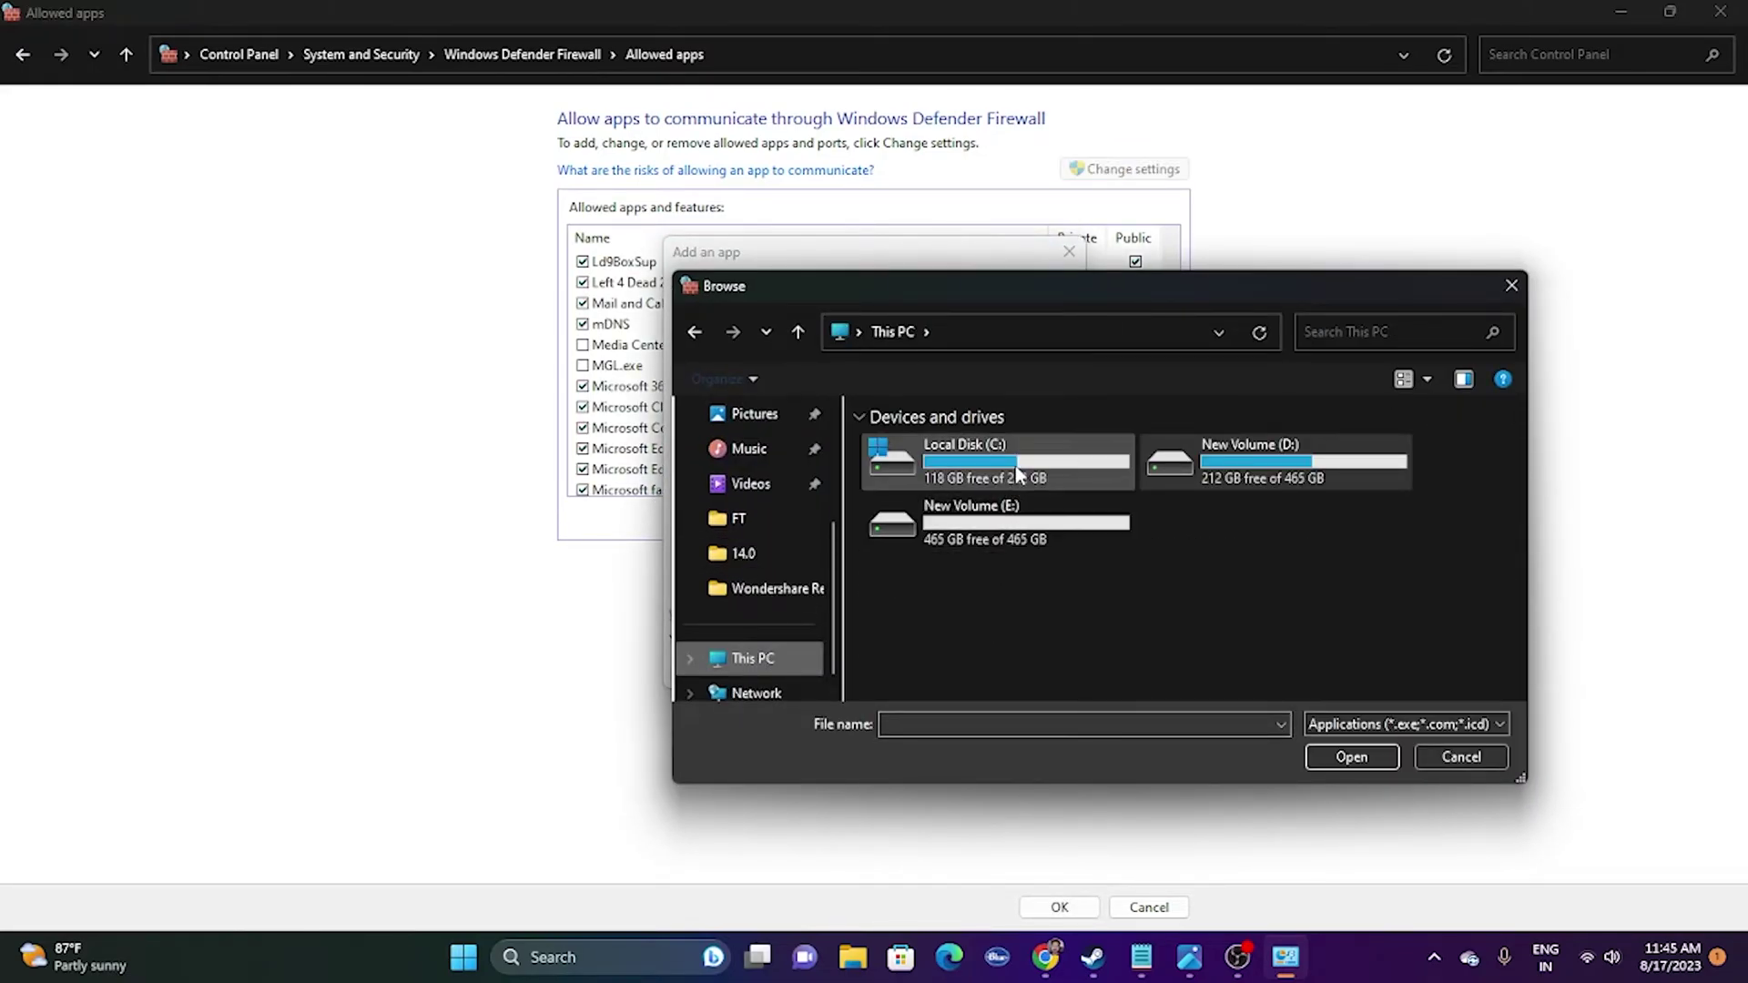
{"action": "double_click", "coordinate": [1258, 472]}
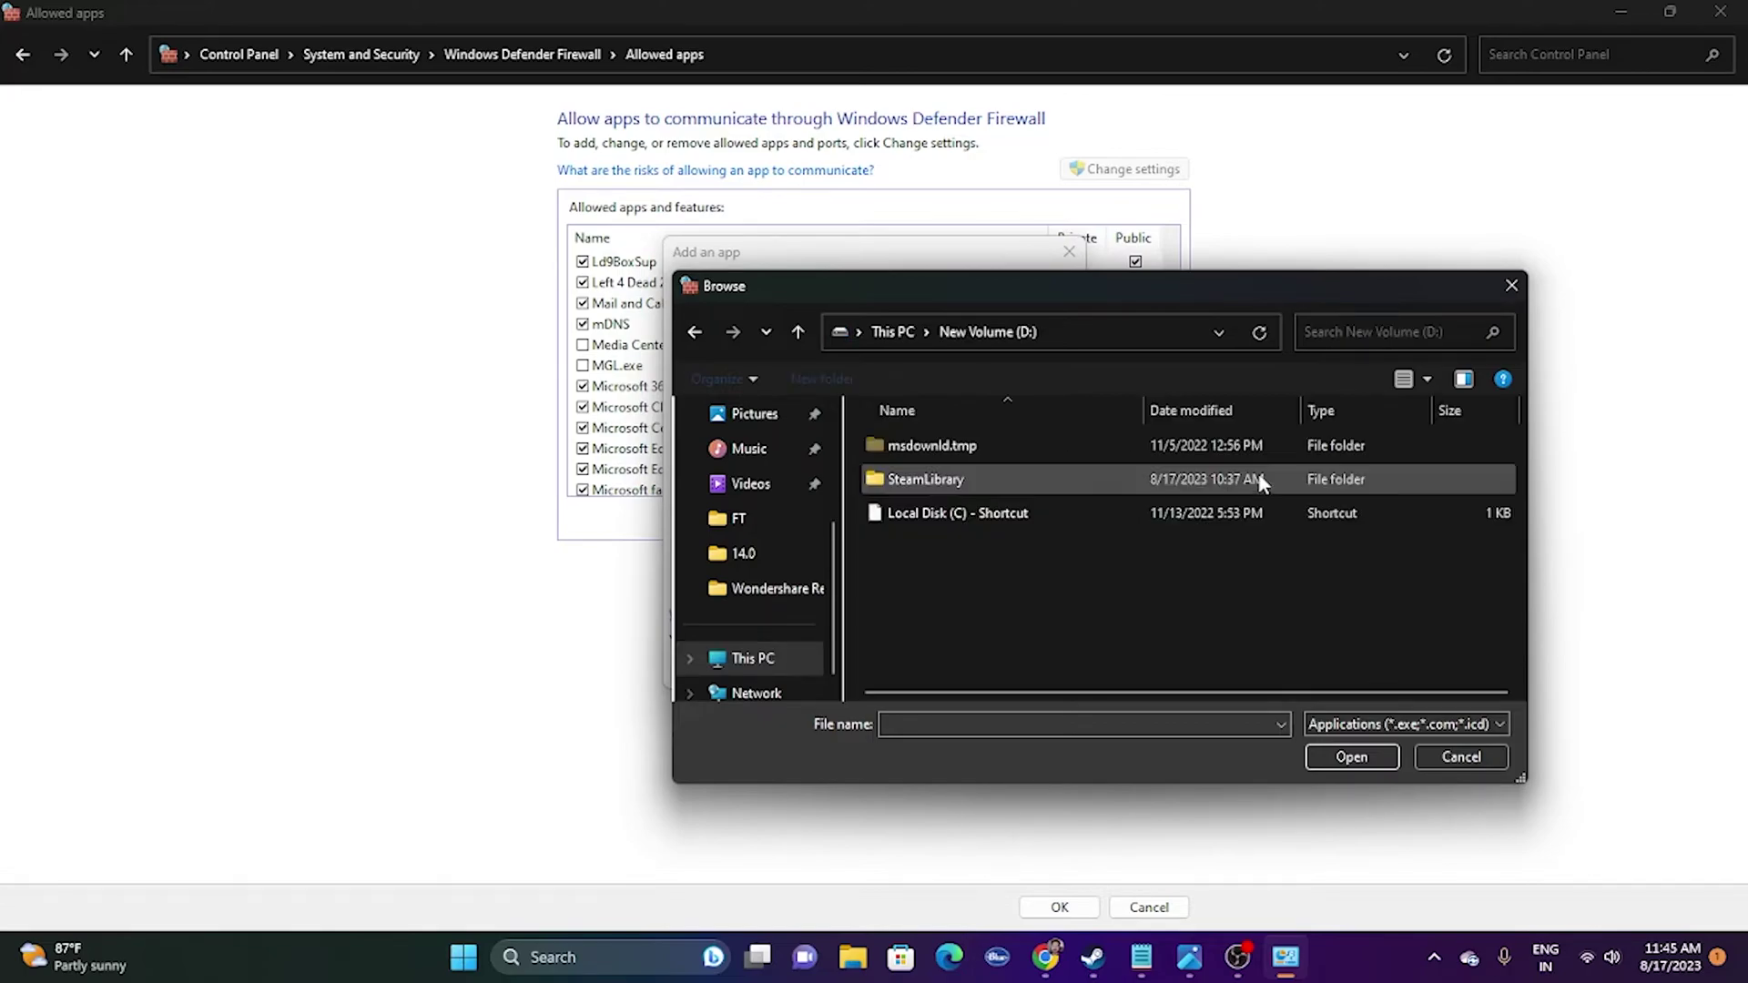
{"action": "double_click", "coordinate": [927, 483]}
{"action": "double_click", "coordinate": [924, 457]}
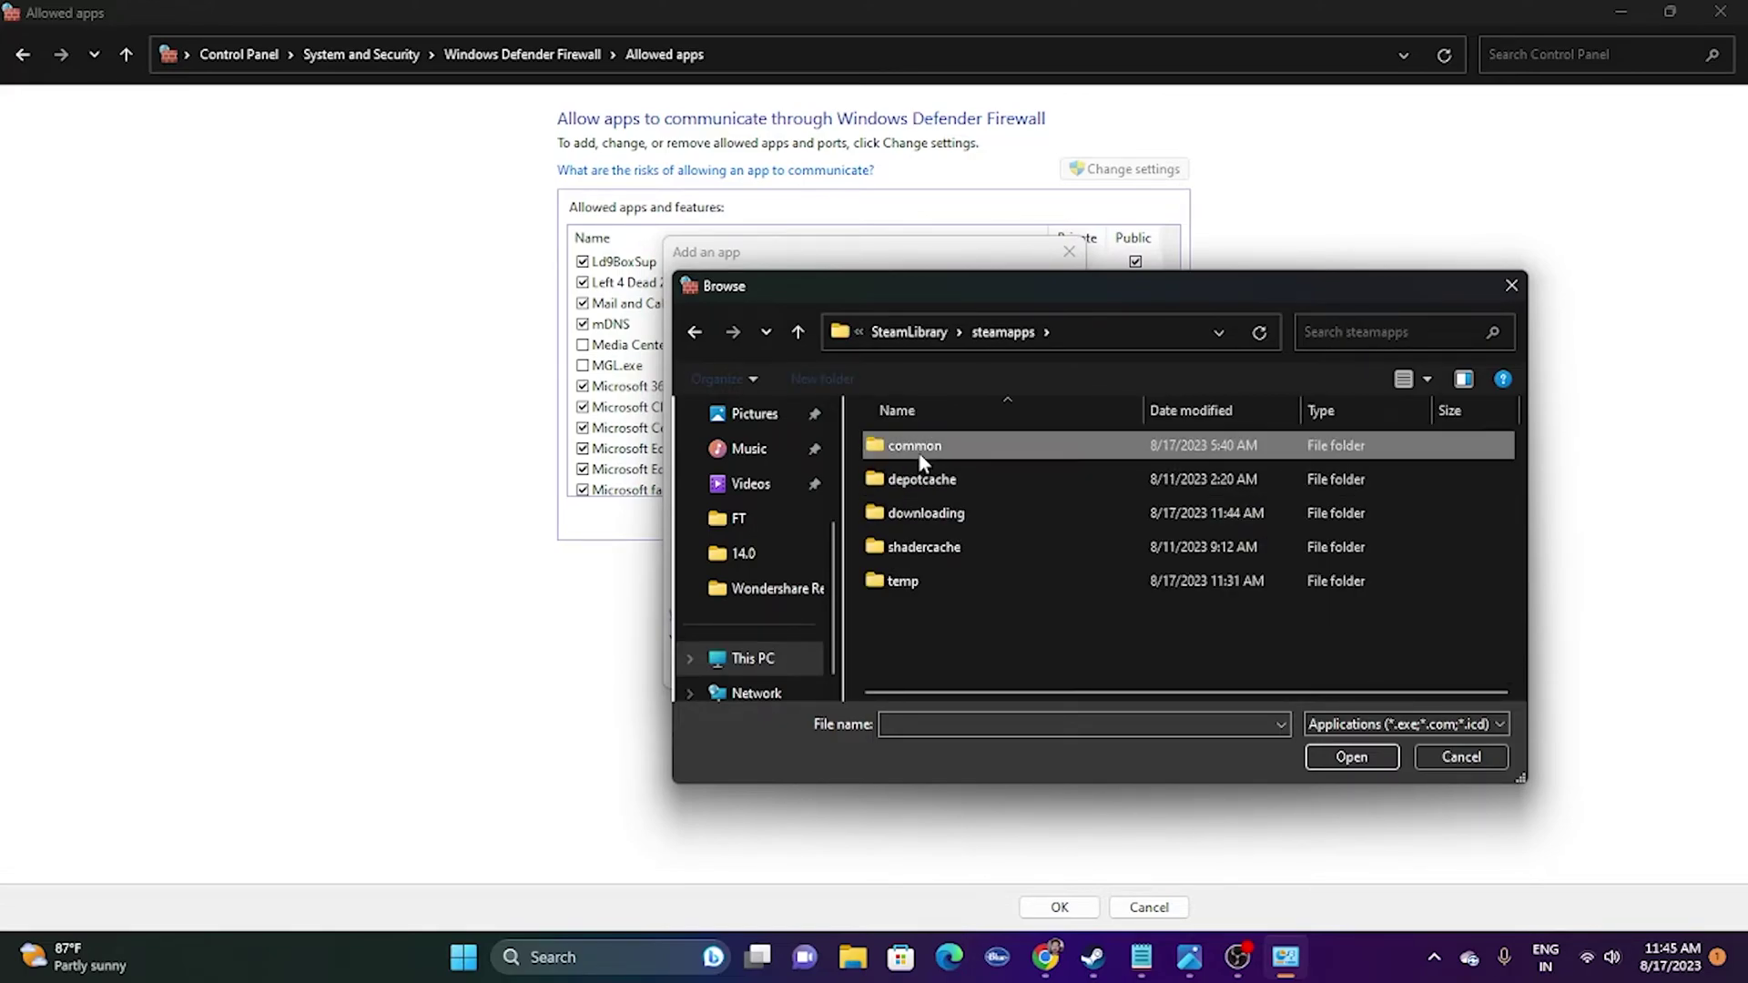
{"action": "double_click", "coordinate": [919, 455]}
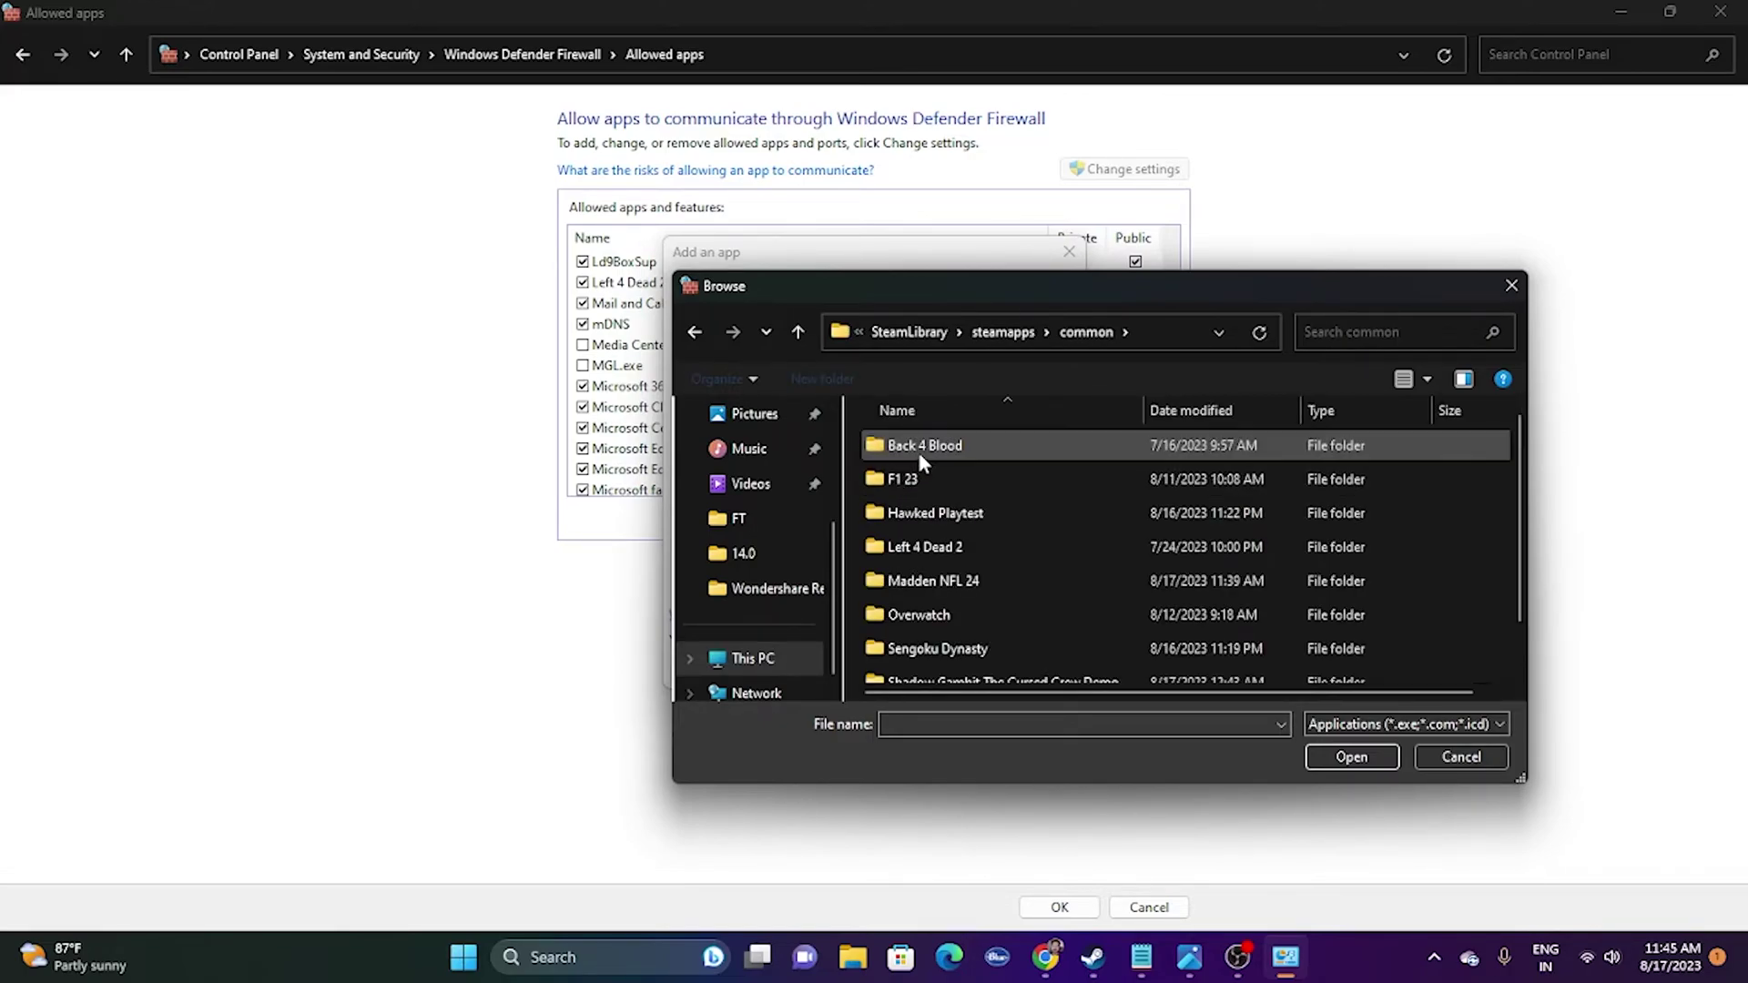
{"action": "double_click", "coordinate": [930, 584]}
- Choose the Madden24 application and add it to the apps allowed through the firewall
{"action": "scroll", "coordinate": [964, 548], "scroll_direction": "down", "scroll_amount": 3}
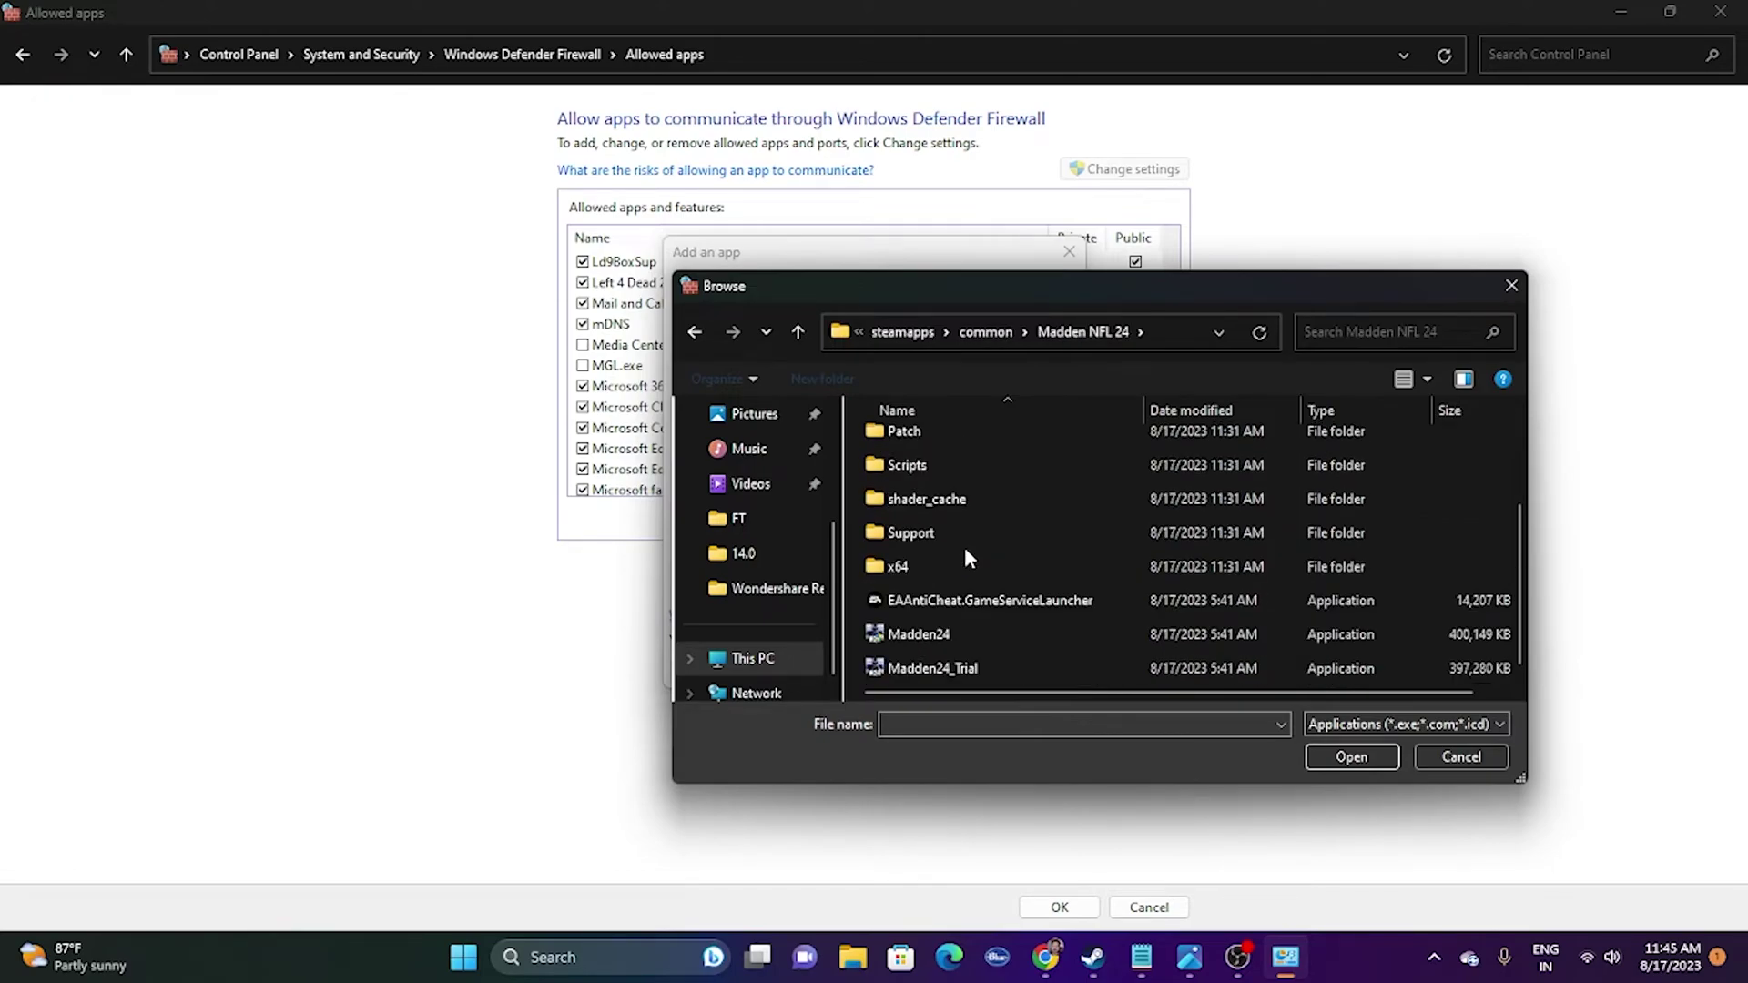
{"action": "left_click", "coordinate": [979, 643]}
{"action": "left_click", "coordinate": [1353, 759]}
{"action": "left_click", "coordinate": [947, 665]}
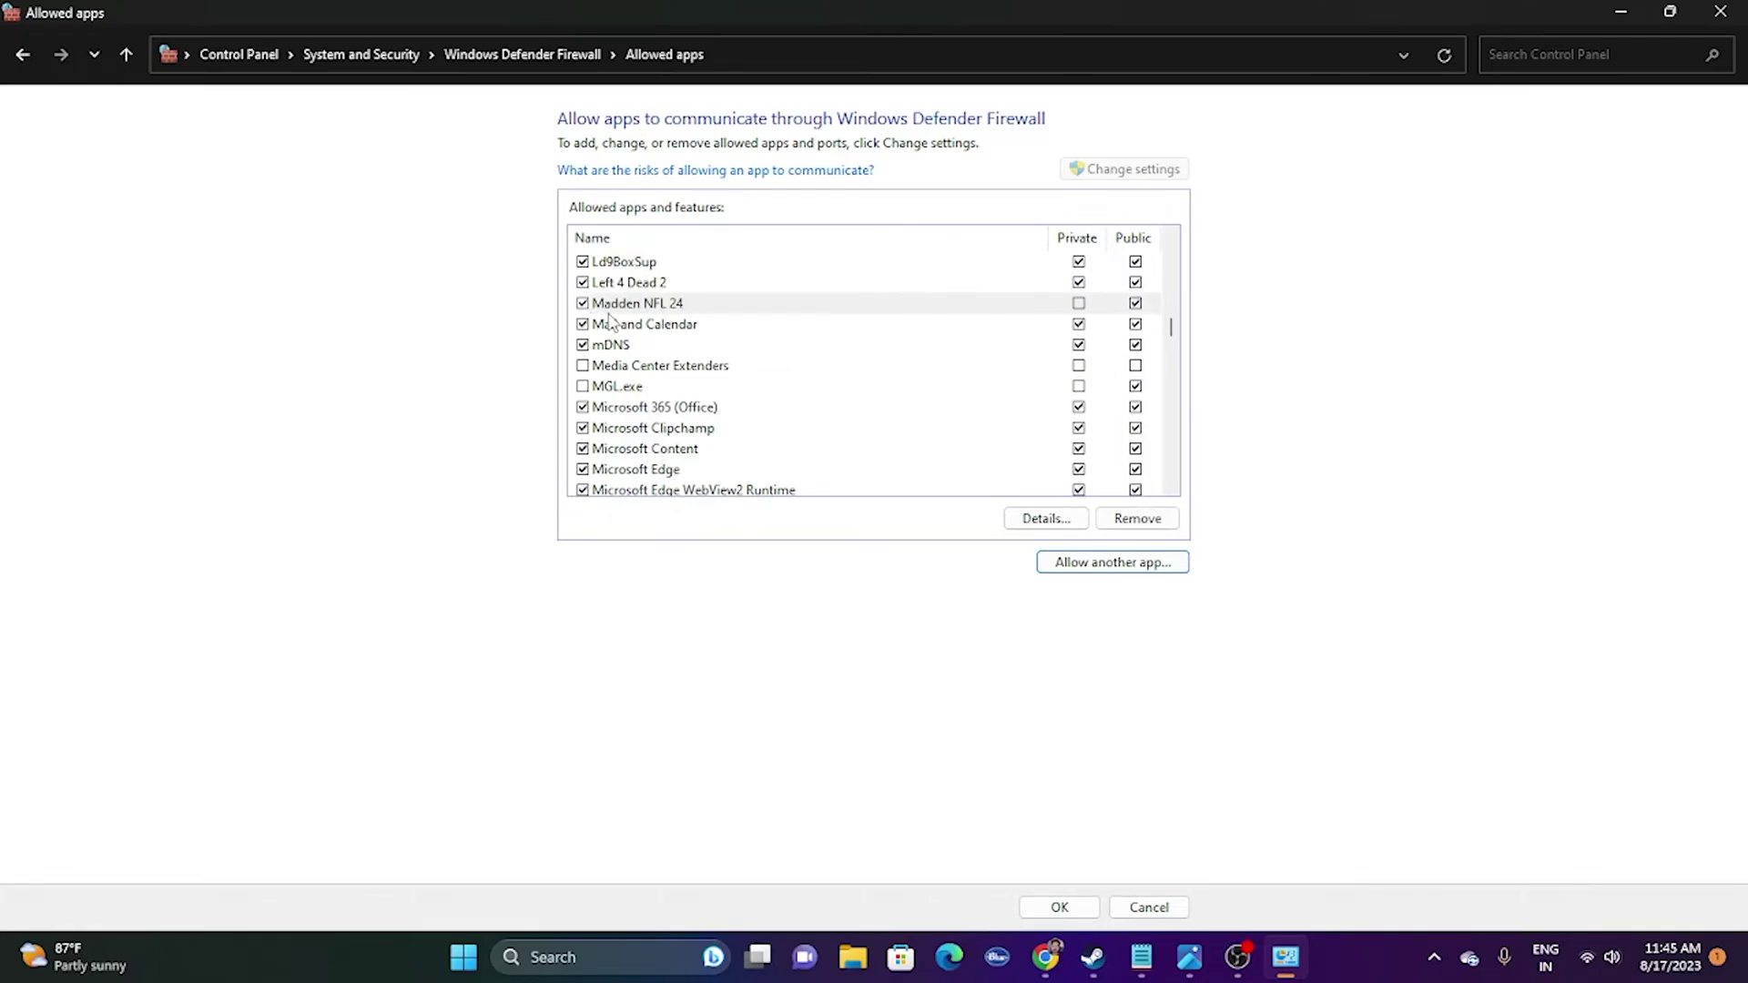
- Allow Madden NFL 24 on private networks too, and close the firewall and Steam game properties windows
{"action": "left_click", "coordinate": [1079, 303]}
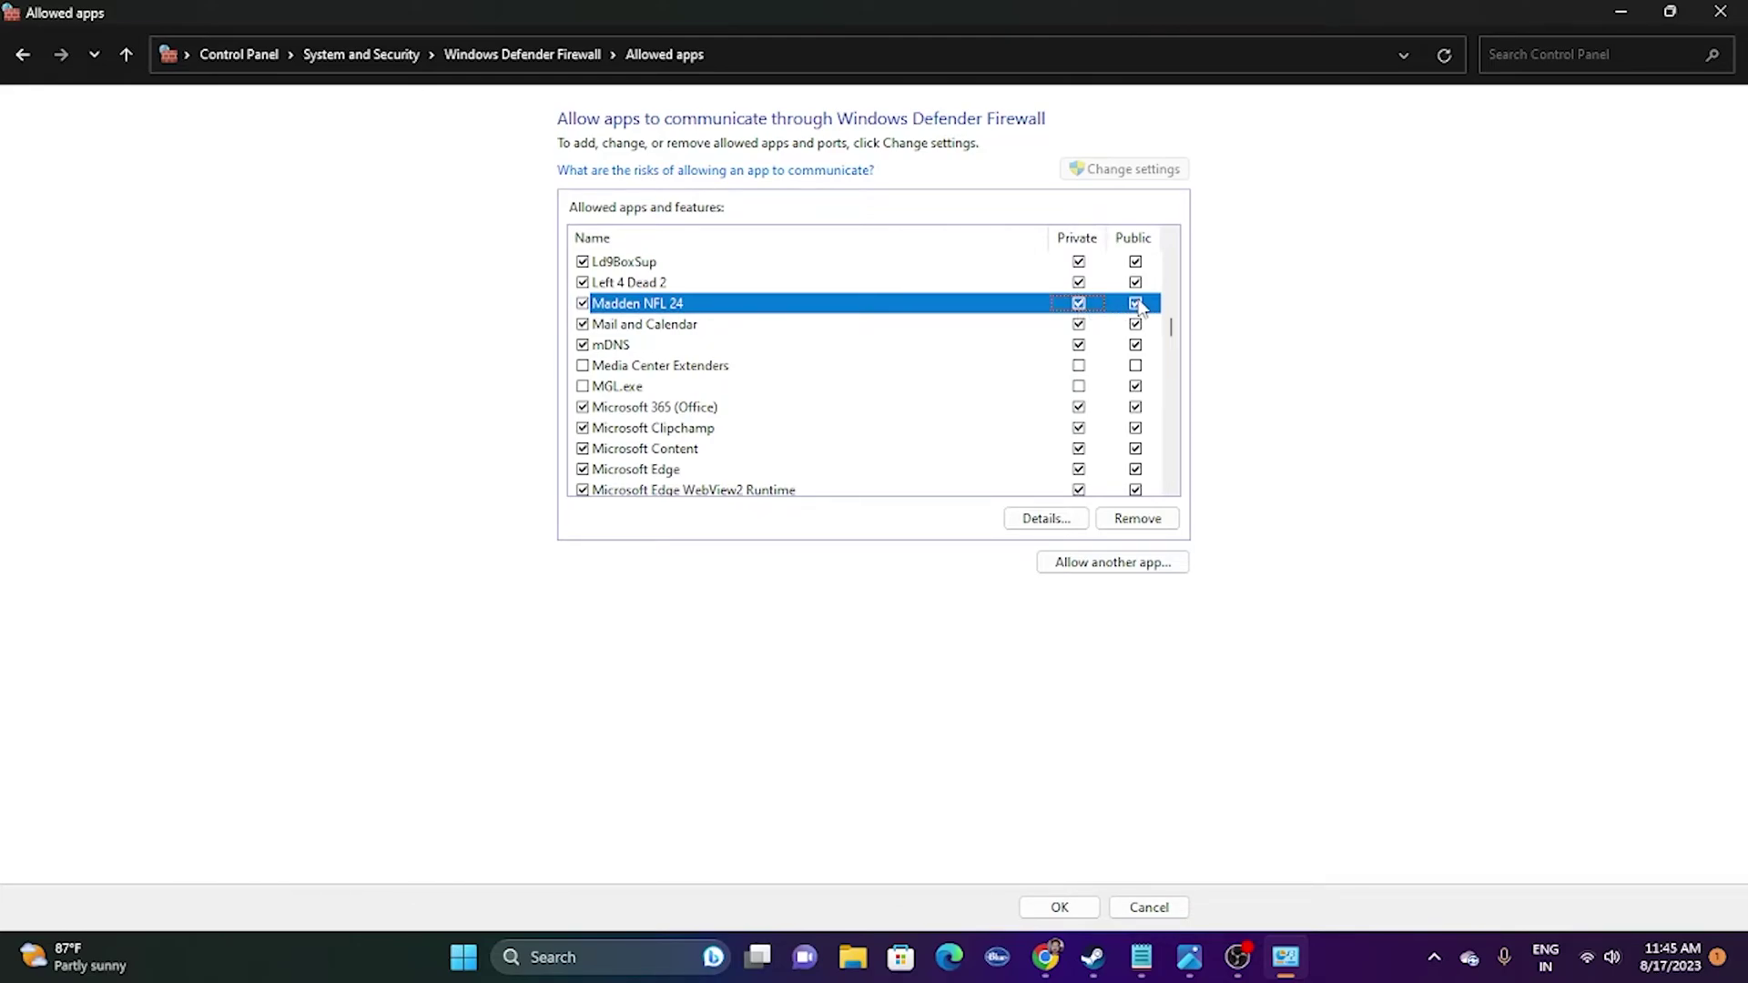
{"action": "left_click", "coordinate": [1716, 20]}
{"action": "left_click", "coordinate": [1489, 155]}
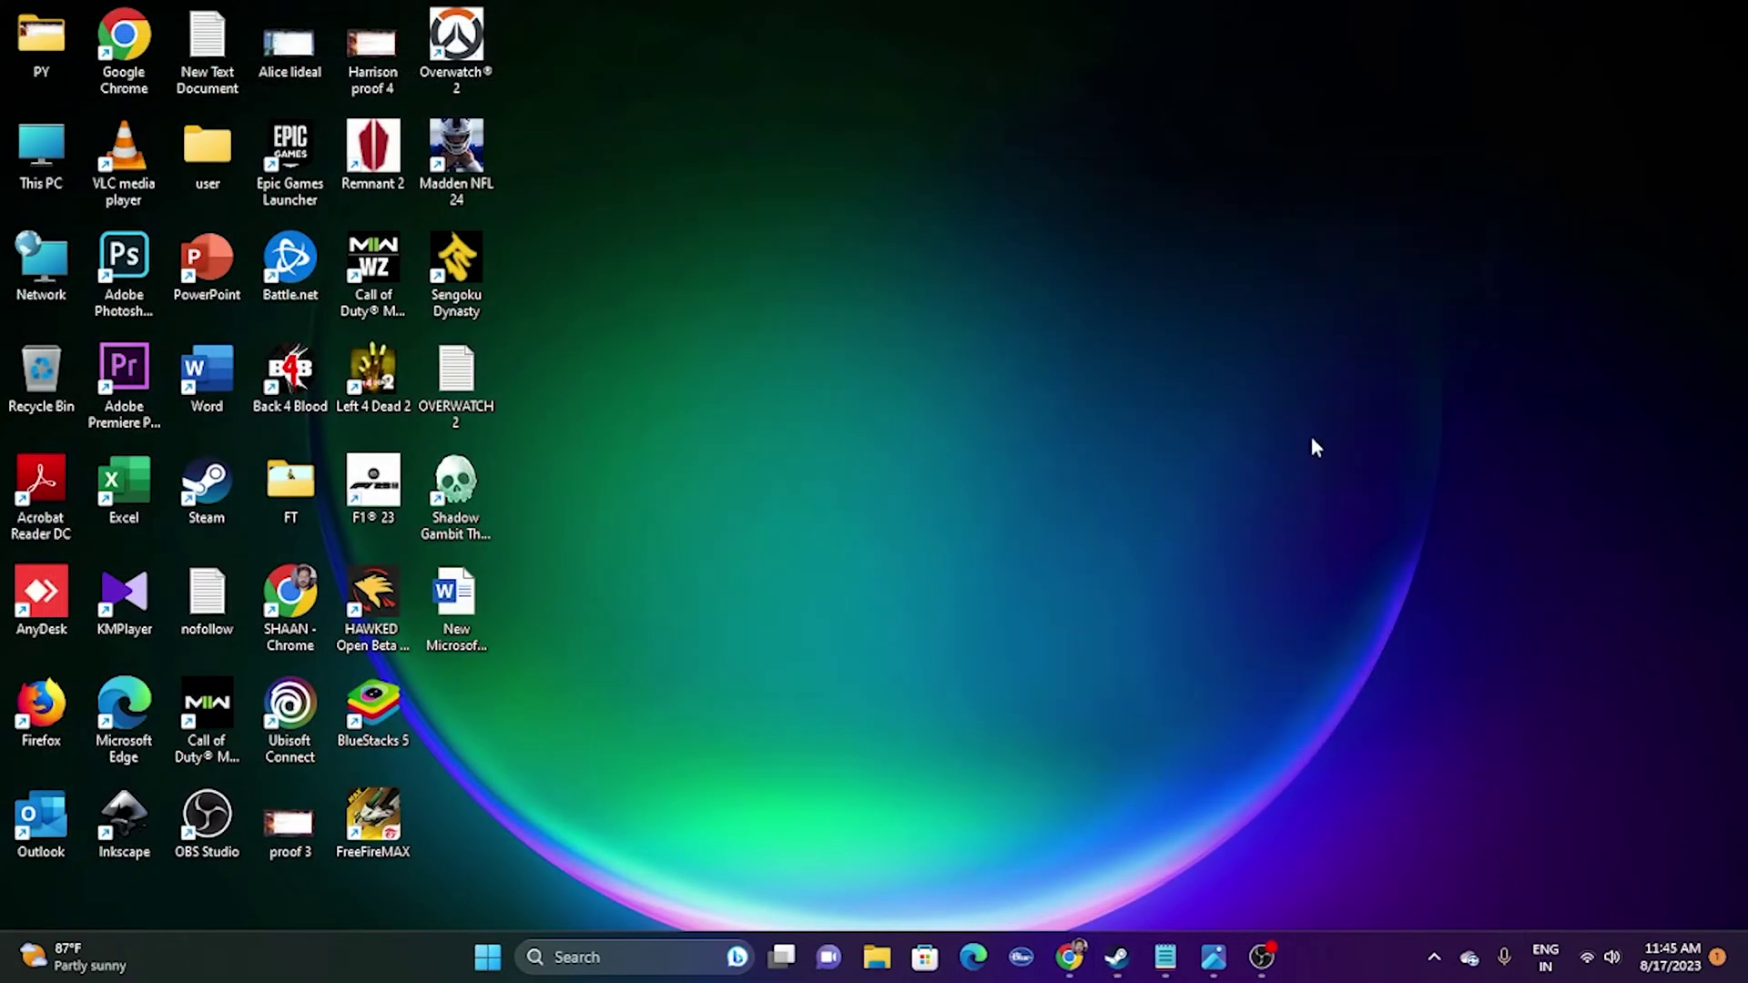
- Bring up Steam, open System Configuration and, for its services, choose to disable all and hide all Microsoft services
{"action": "left_click", "coordinate": [1118, 956]}
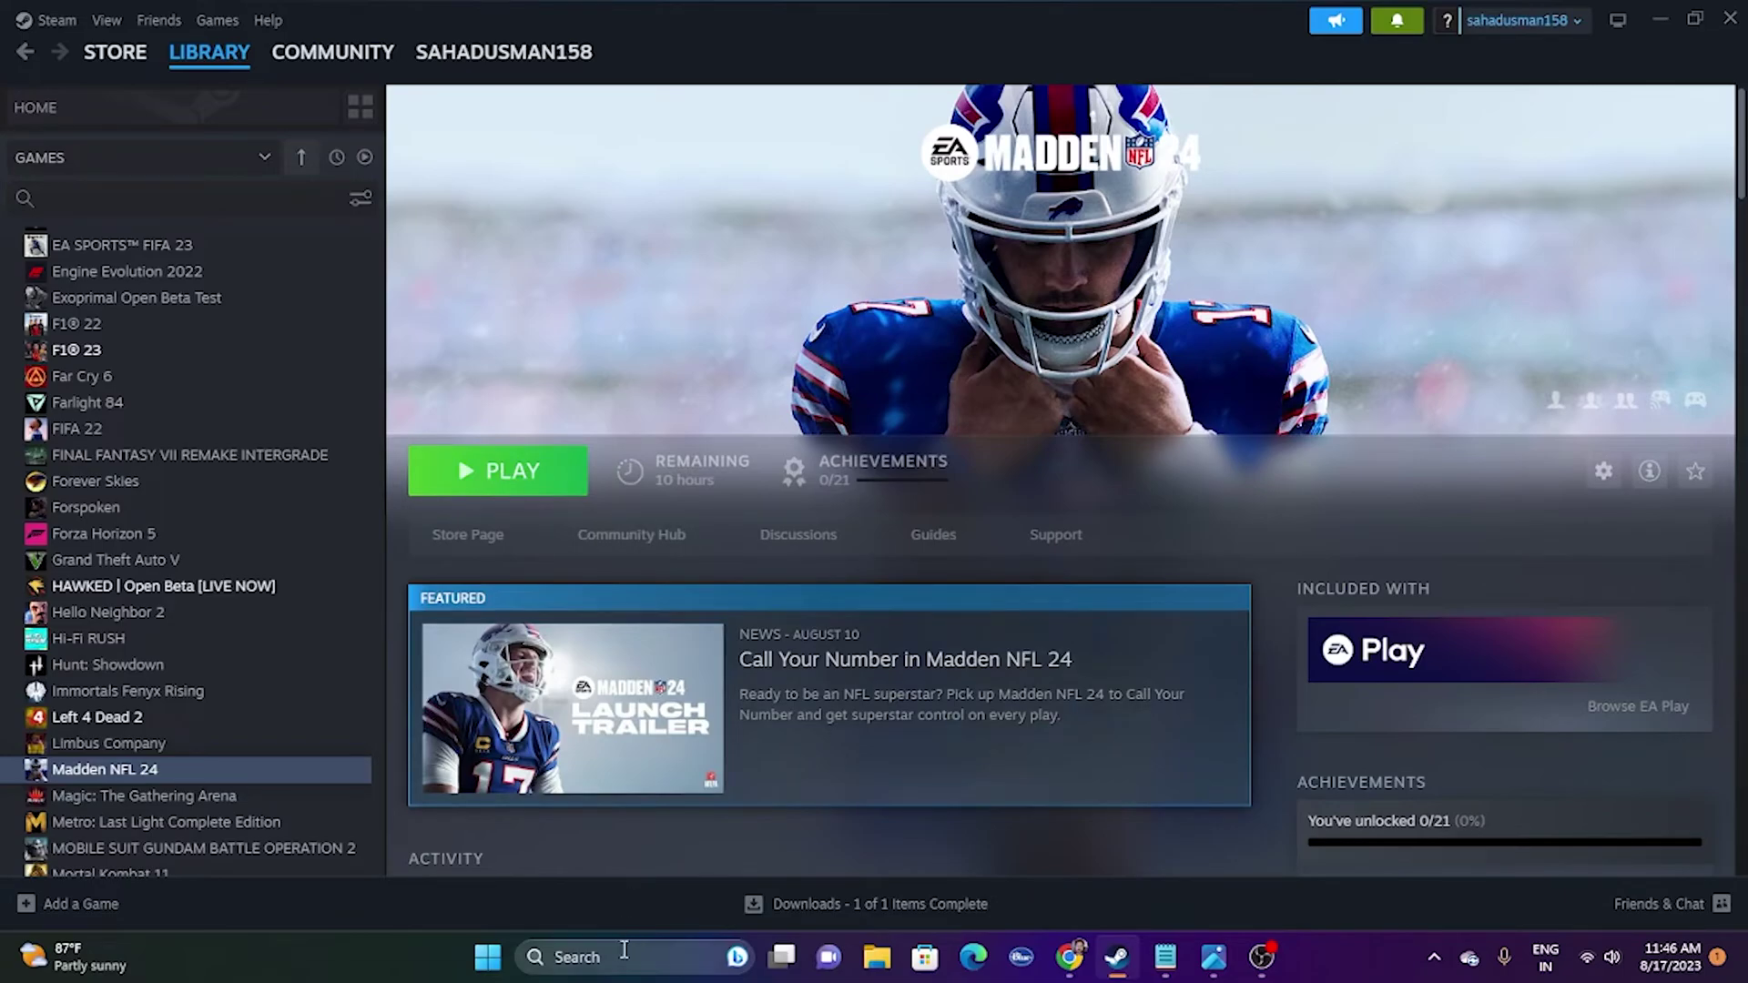
{"action": "key", "text": "super+s"}
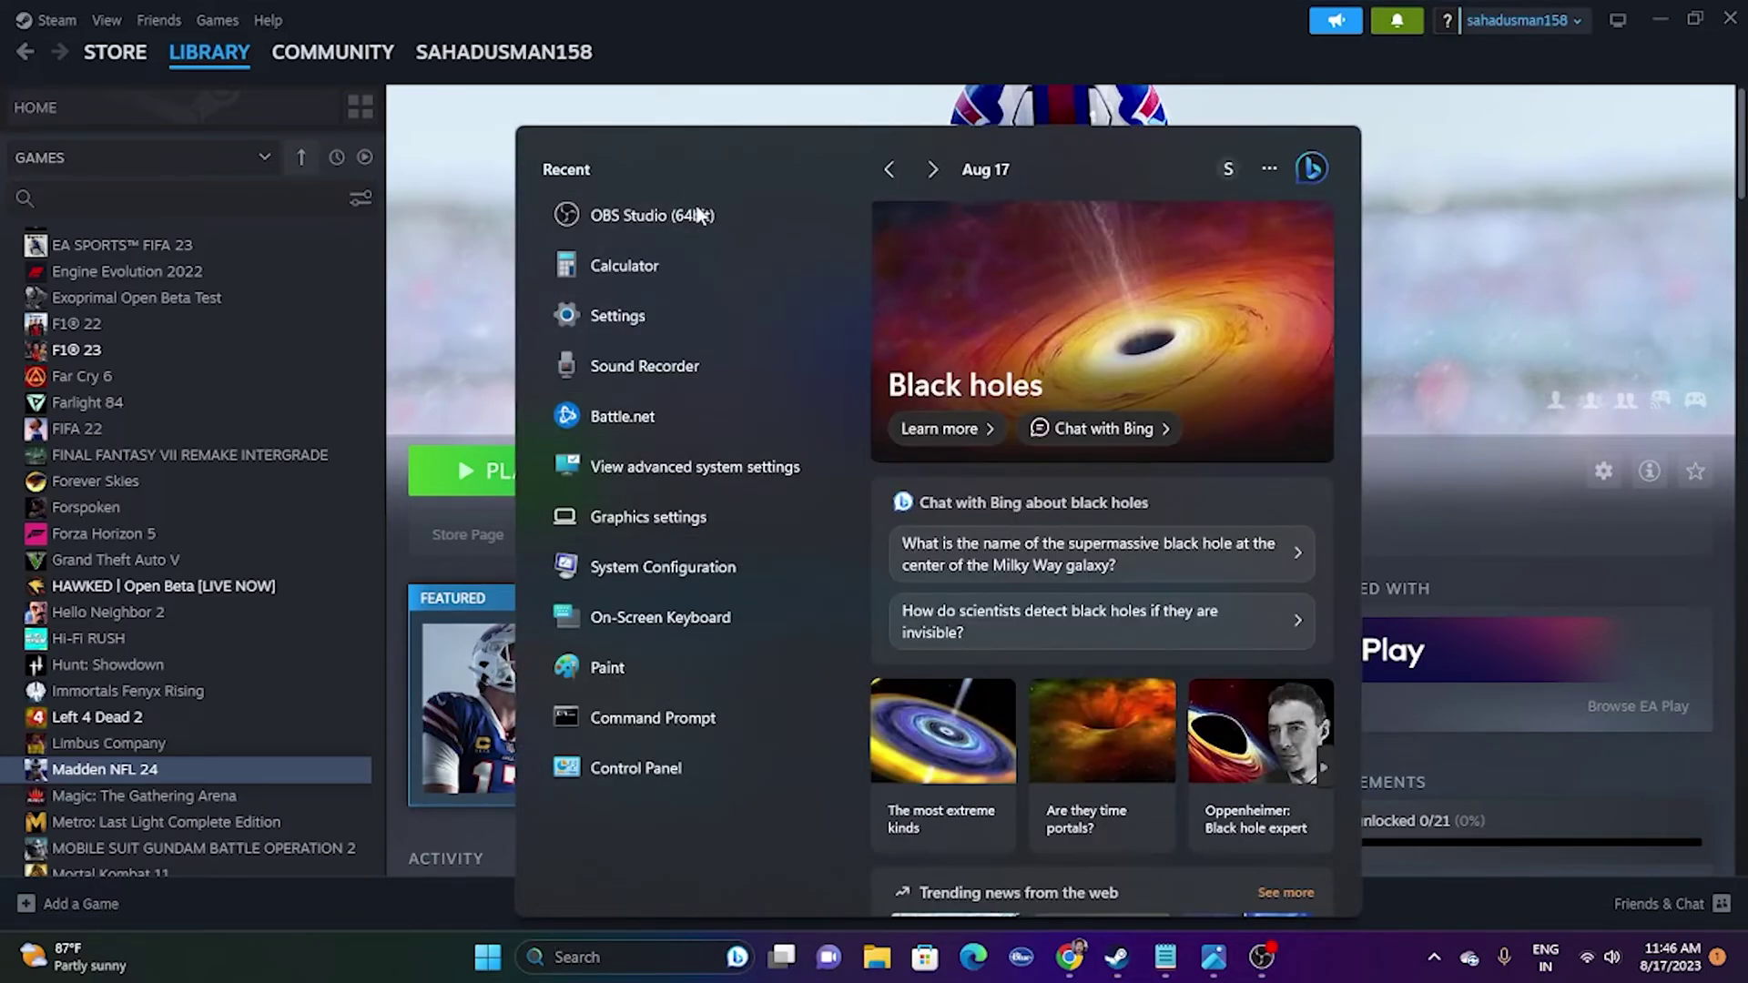
{"action": "left_click", "coordinate": [670, 570]}
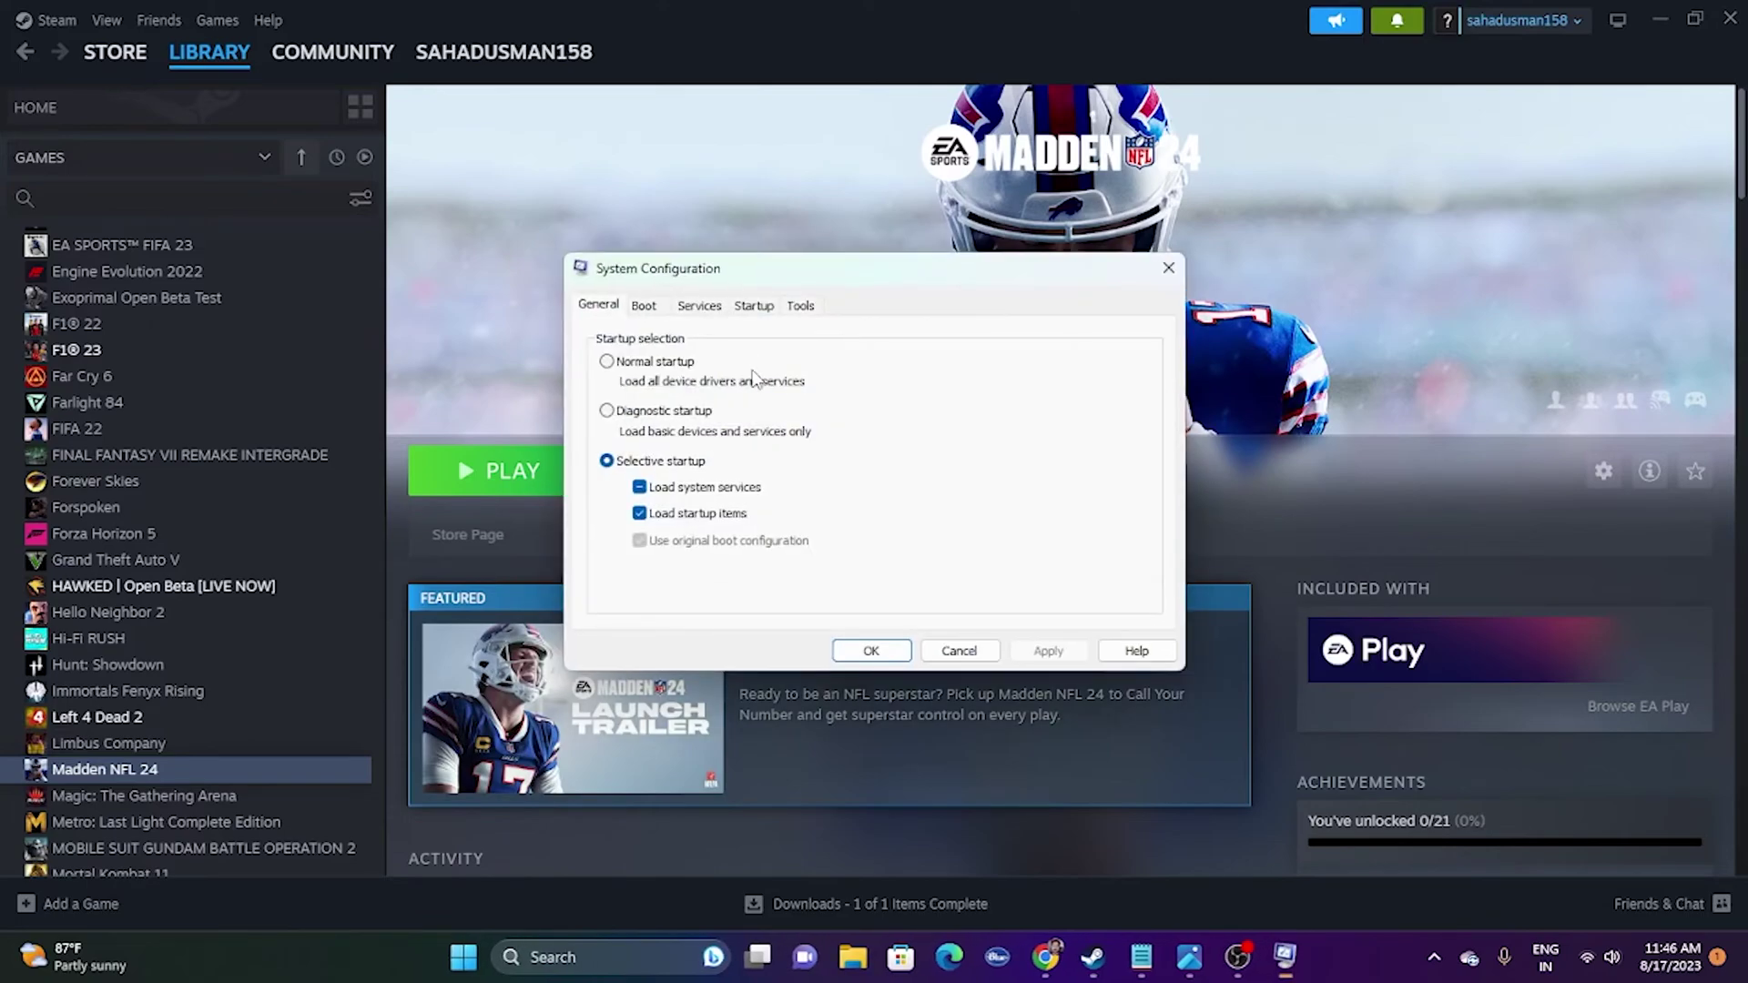
{"action": "left_click", "coordinate": [699, 304]}
{"action": "left_click", "coordinate": [1112, 593]}
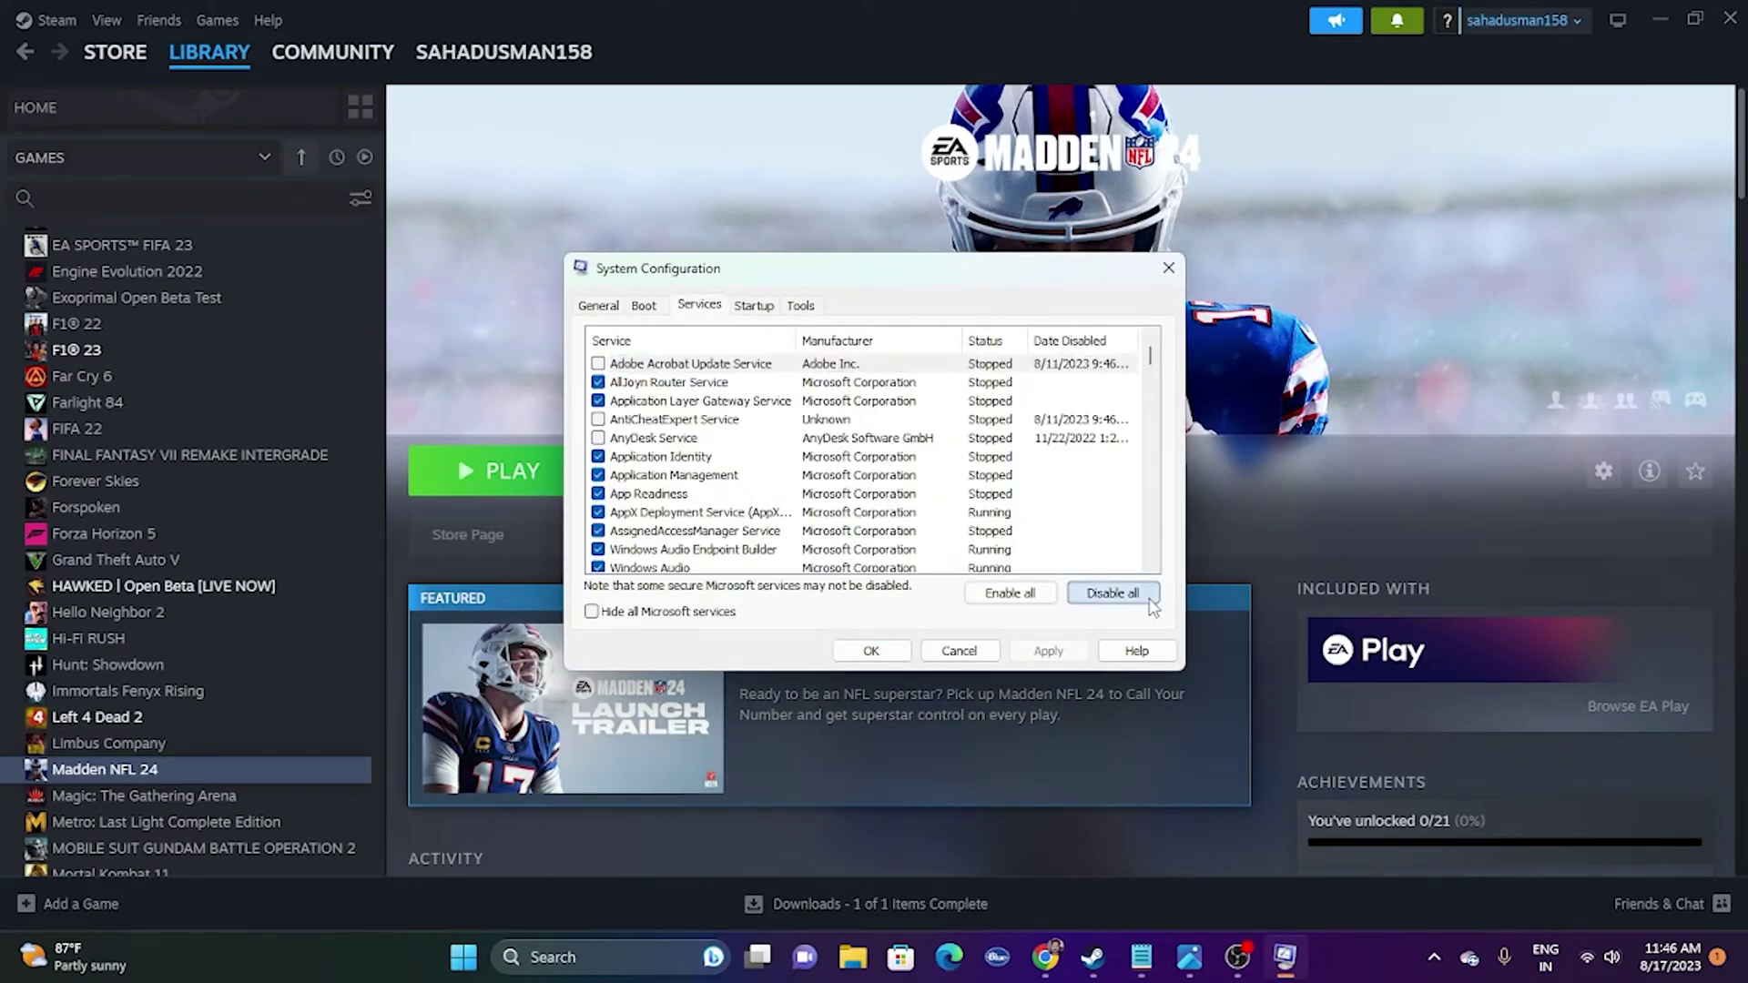
{"action": "left_click", "coordinate": [722, 622]}
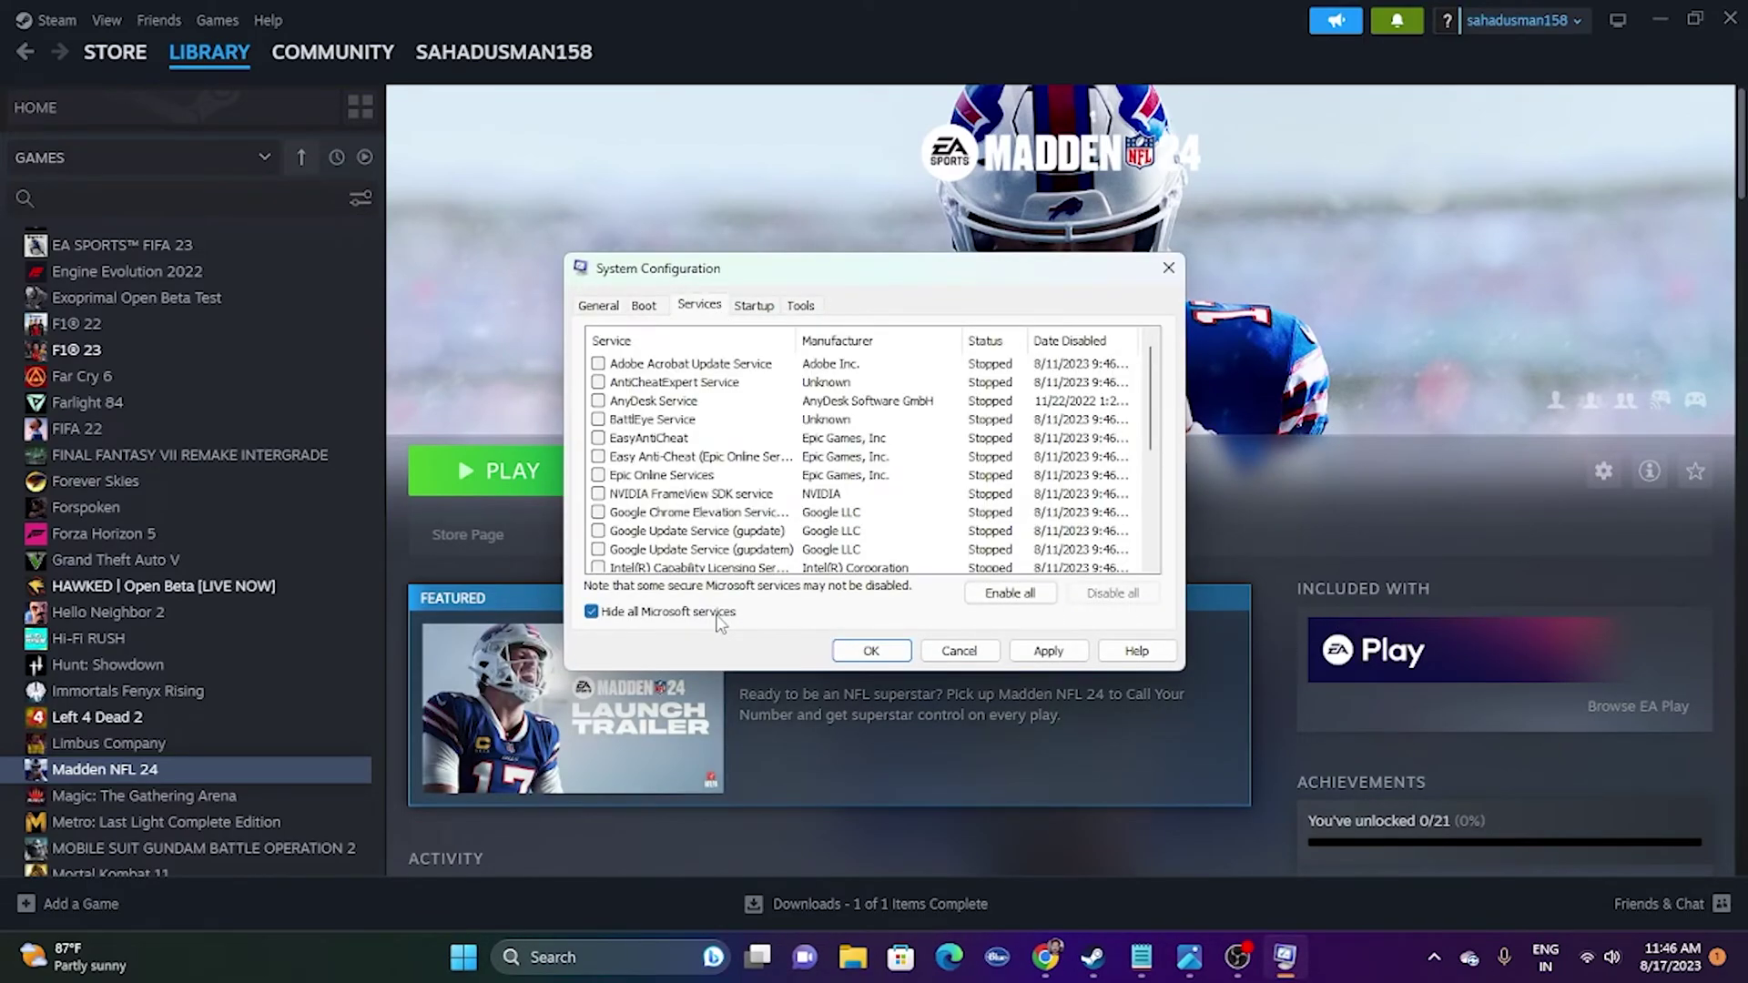
- Apply the service configuration, confirm it and close the restart prompt without restarting the computer
{"action": "left_click", "coordinate": [1056, 652]}
{"action": "left_click", "coordinate": [871, 651]}
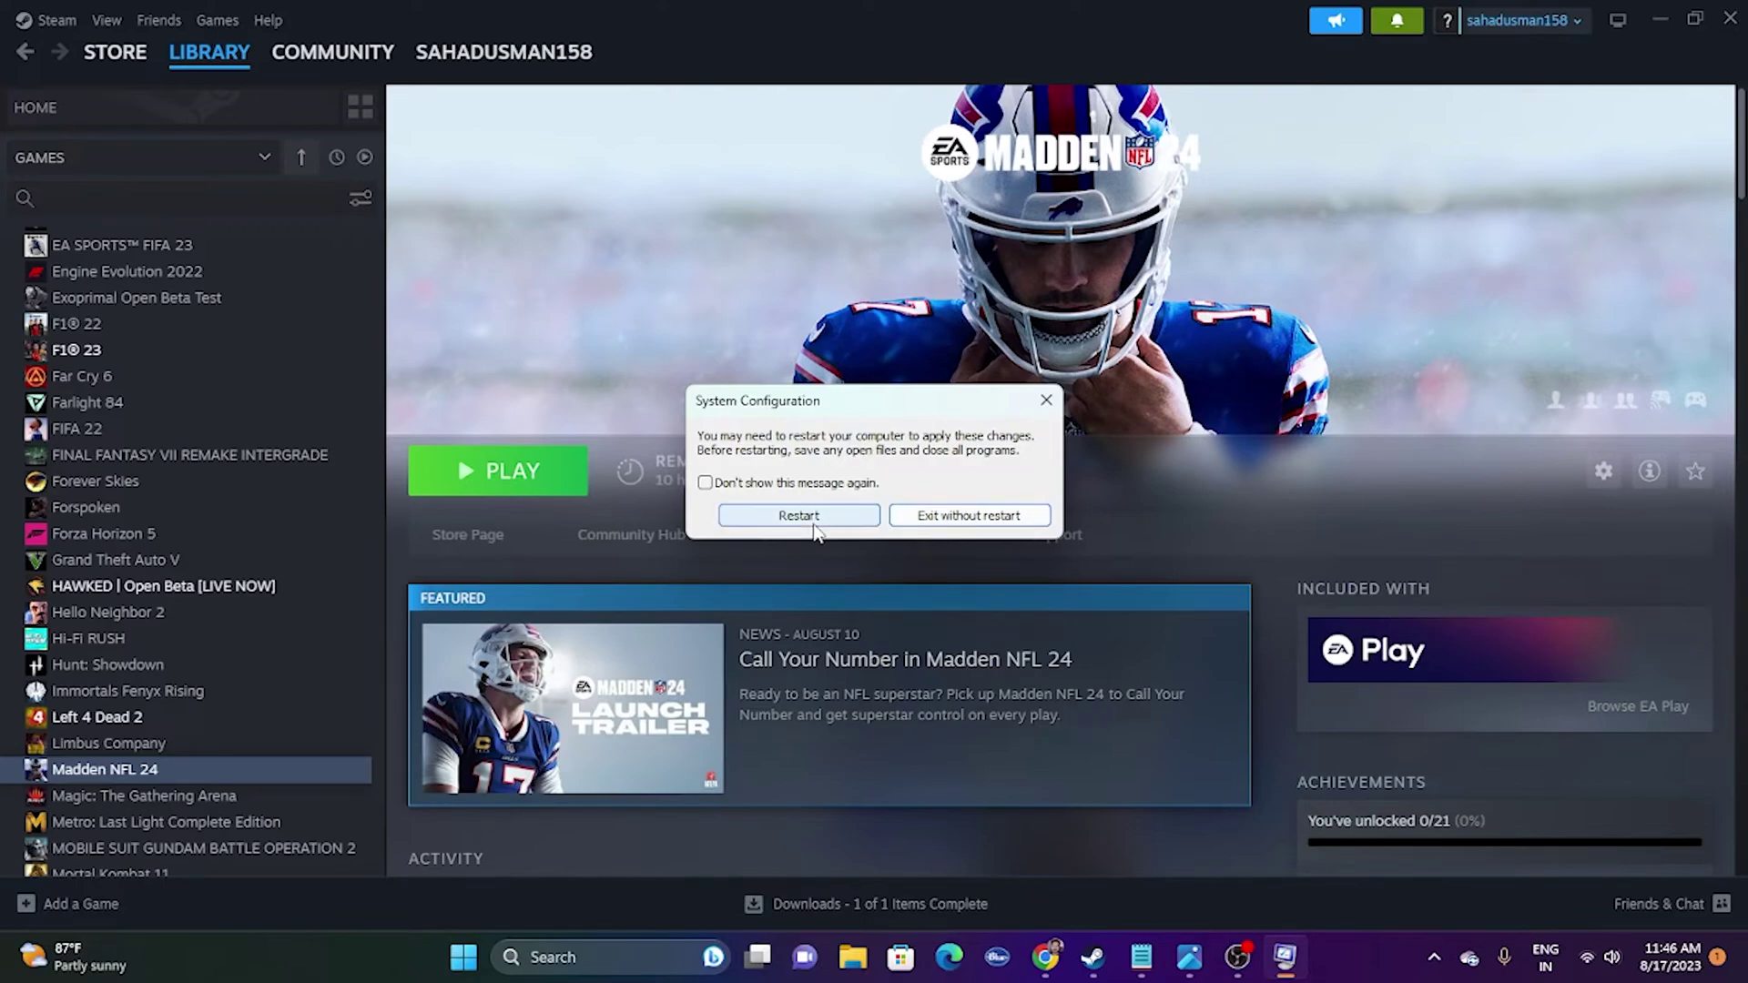
{"action": "left_click", "coordinate": [1046, 400]}
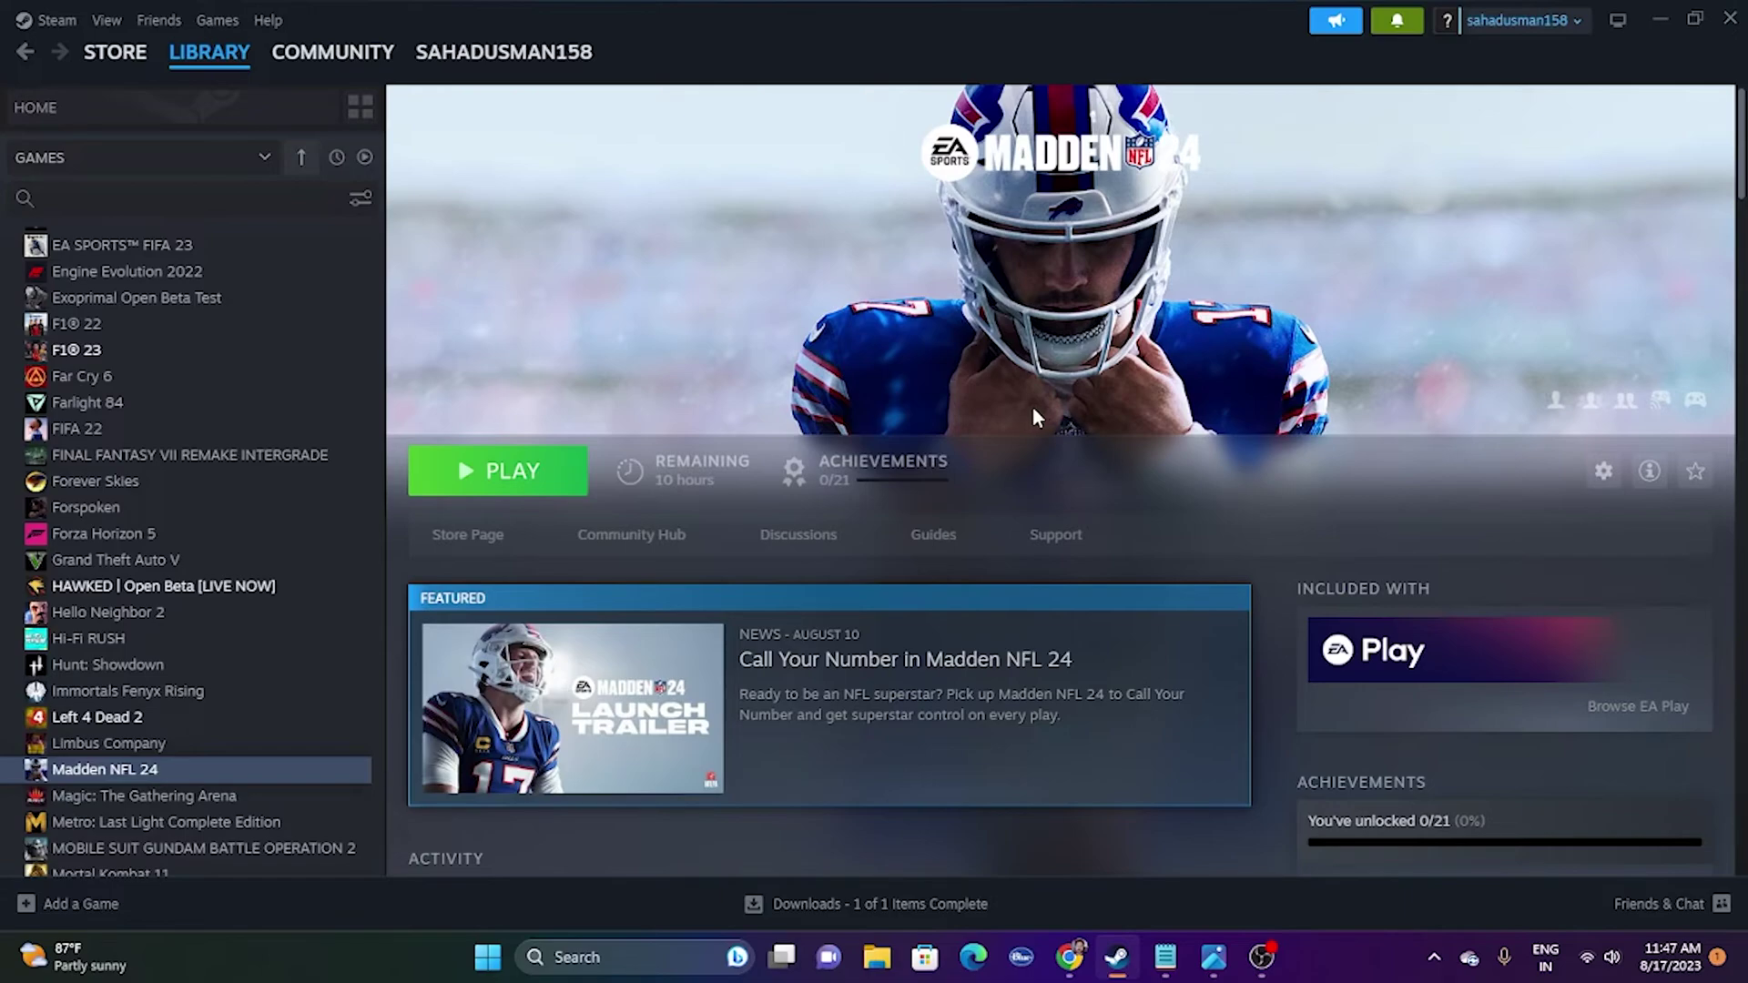
- Check the Steam Overlay setting in Madden NFL 24's properties and close the window
{"action": "right_click", "coordinate": [235, 775]}
{"action": "left_click", "coordinate": [283, 769]}
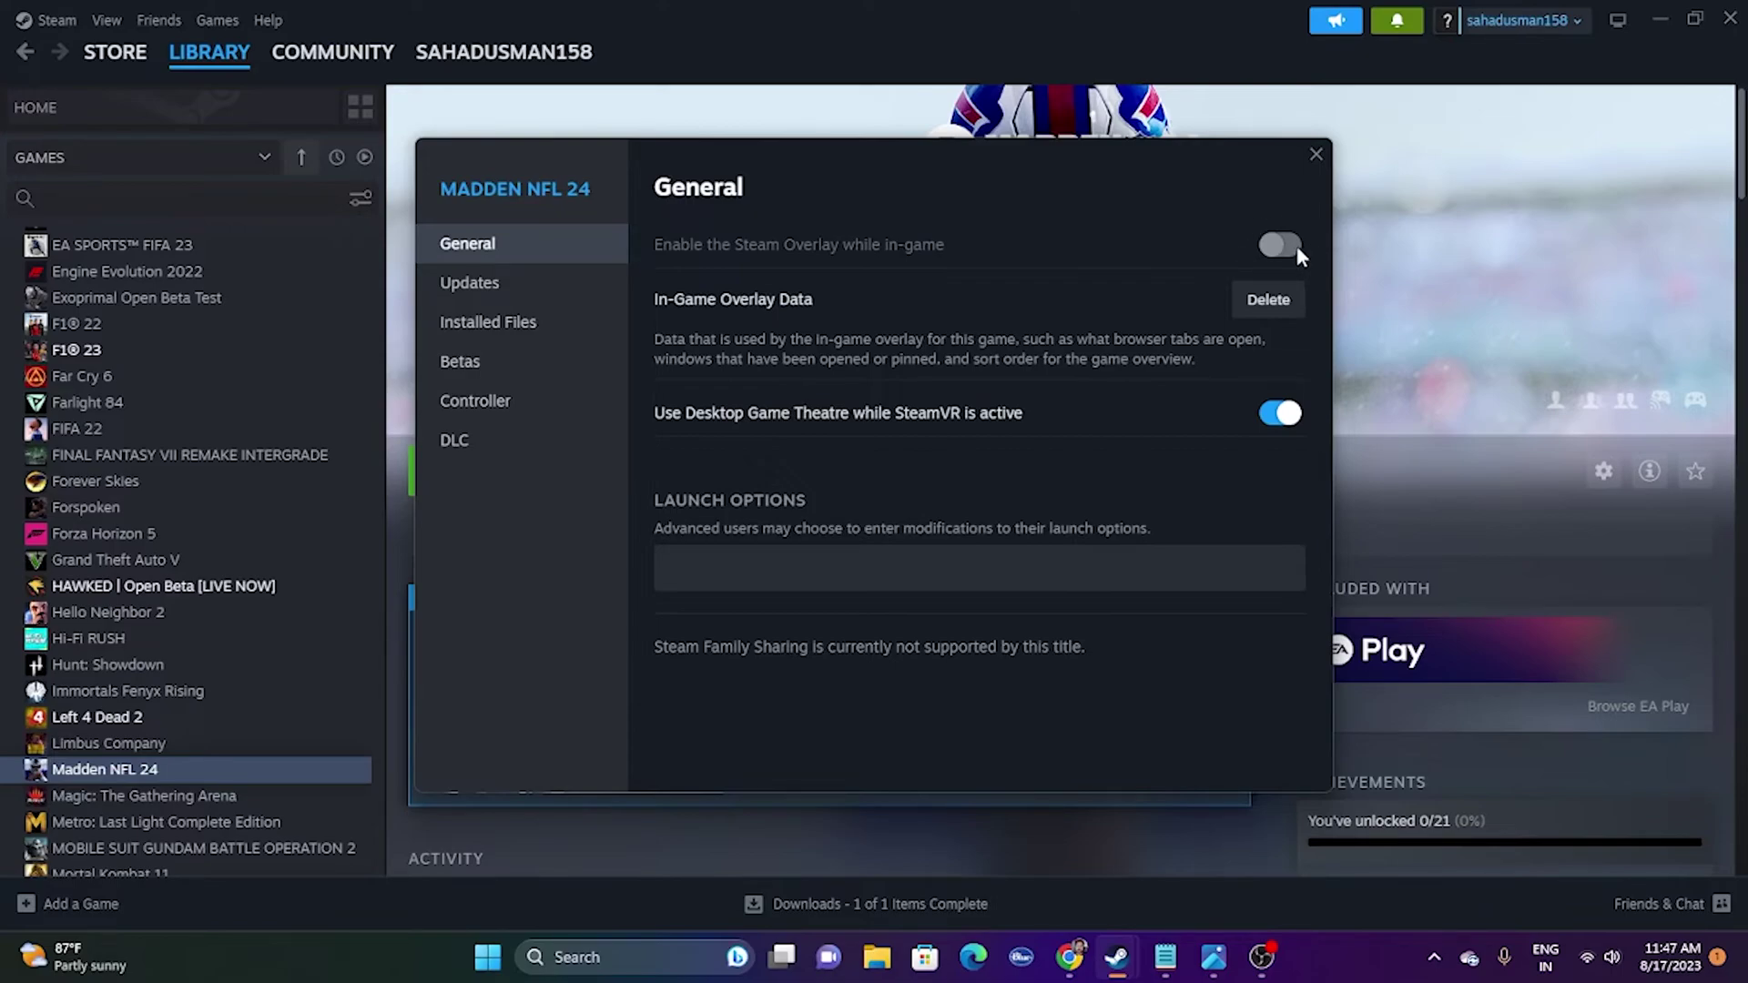
{"action": "left_click", "coordinate": [1317, 156]}
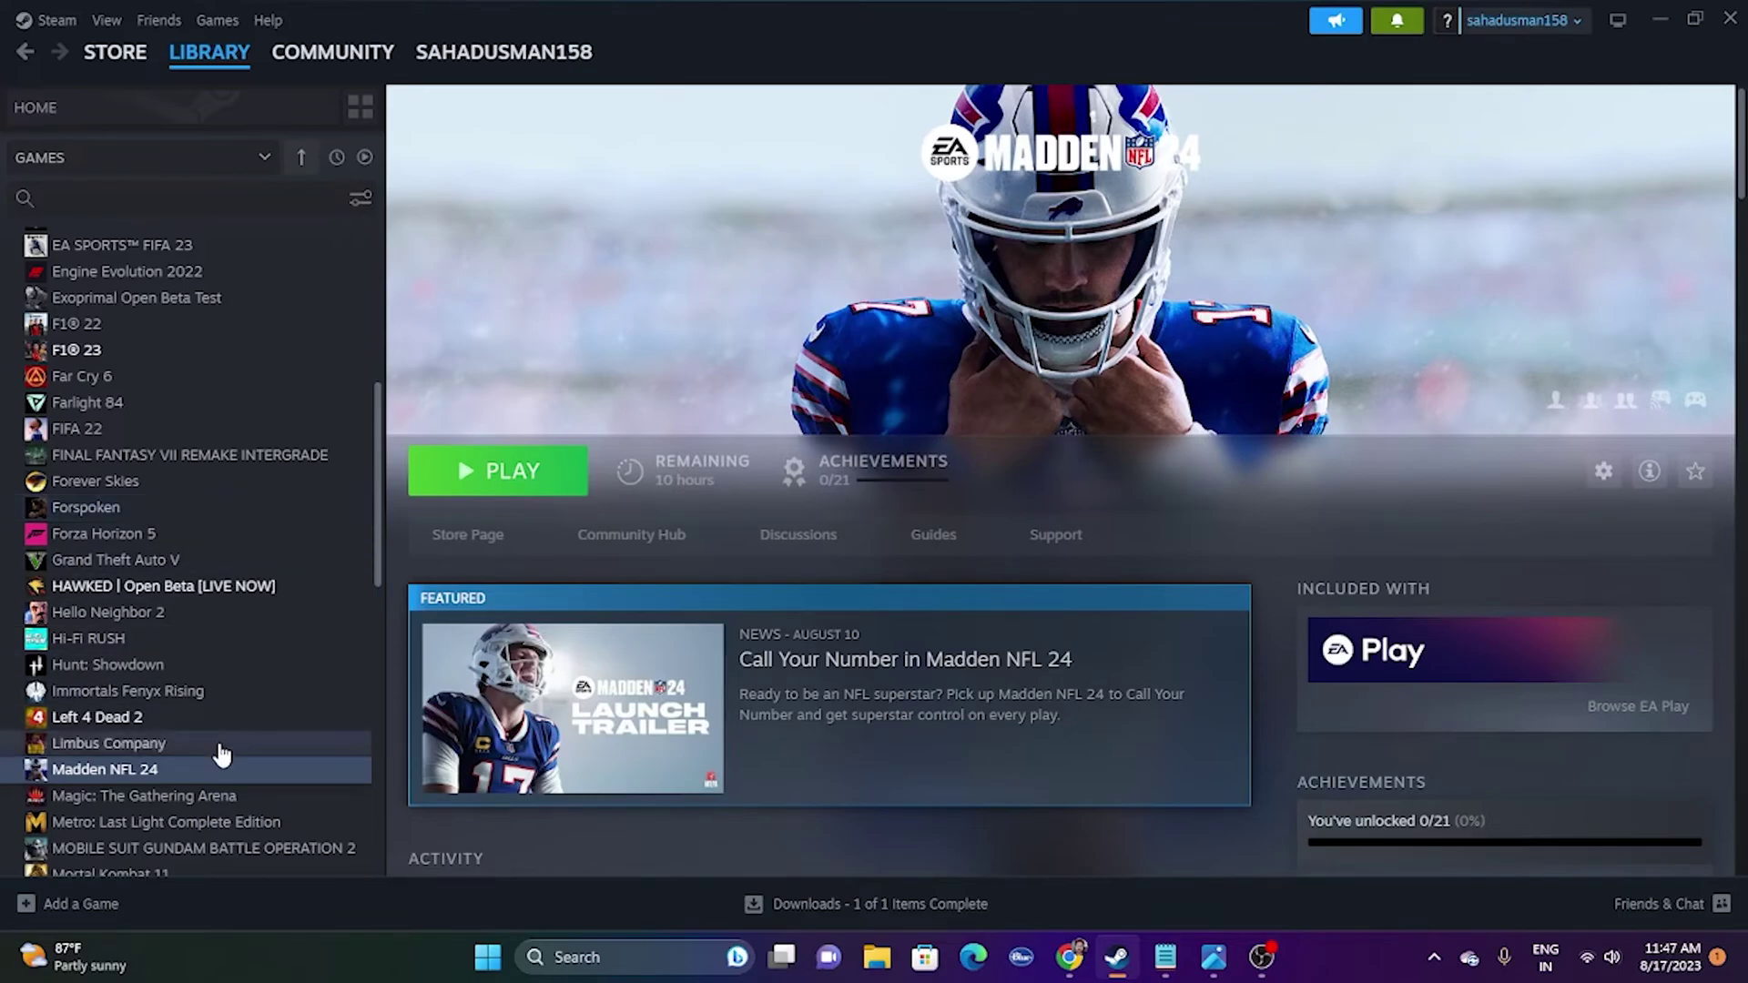
- In Madden NFL 24's properties, enter -dx11 as the launch option, change it to -dx12, and close the window
{"action": "right_click", "coordinate": [206, 768]}
{"action": "left_click", "coordinate": [263, 745]}
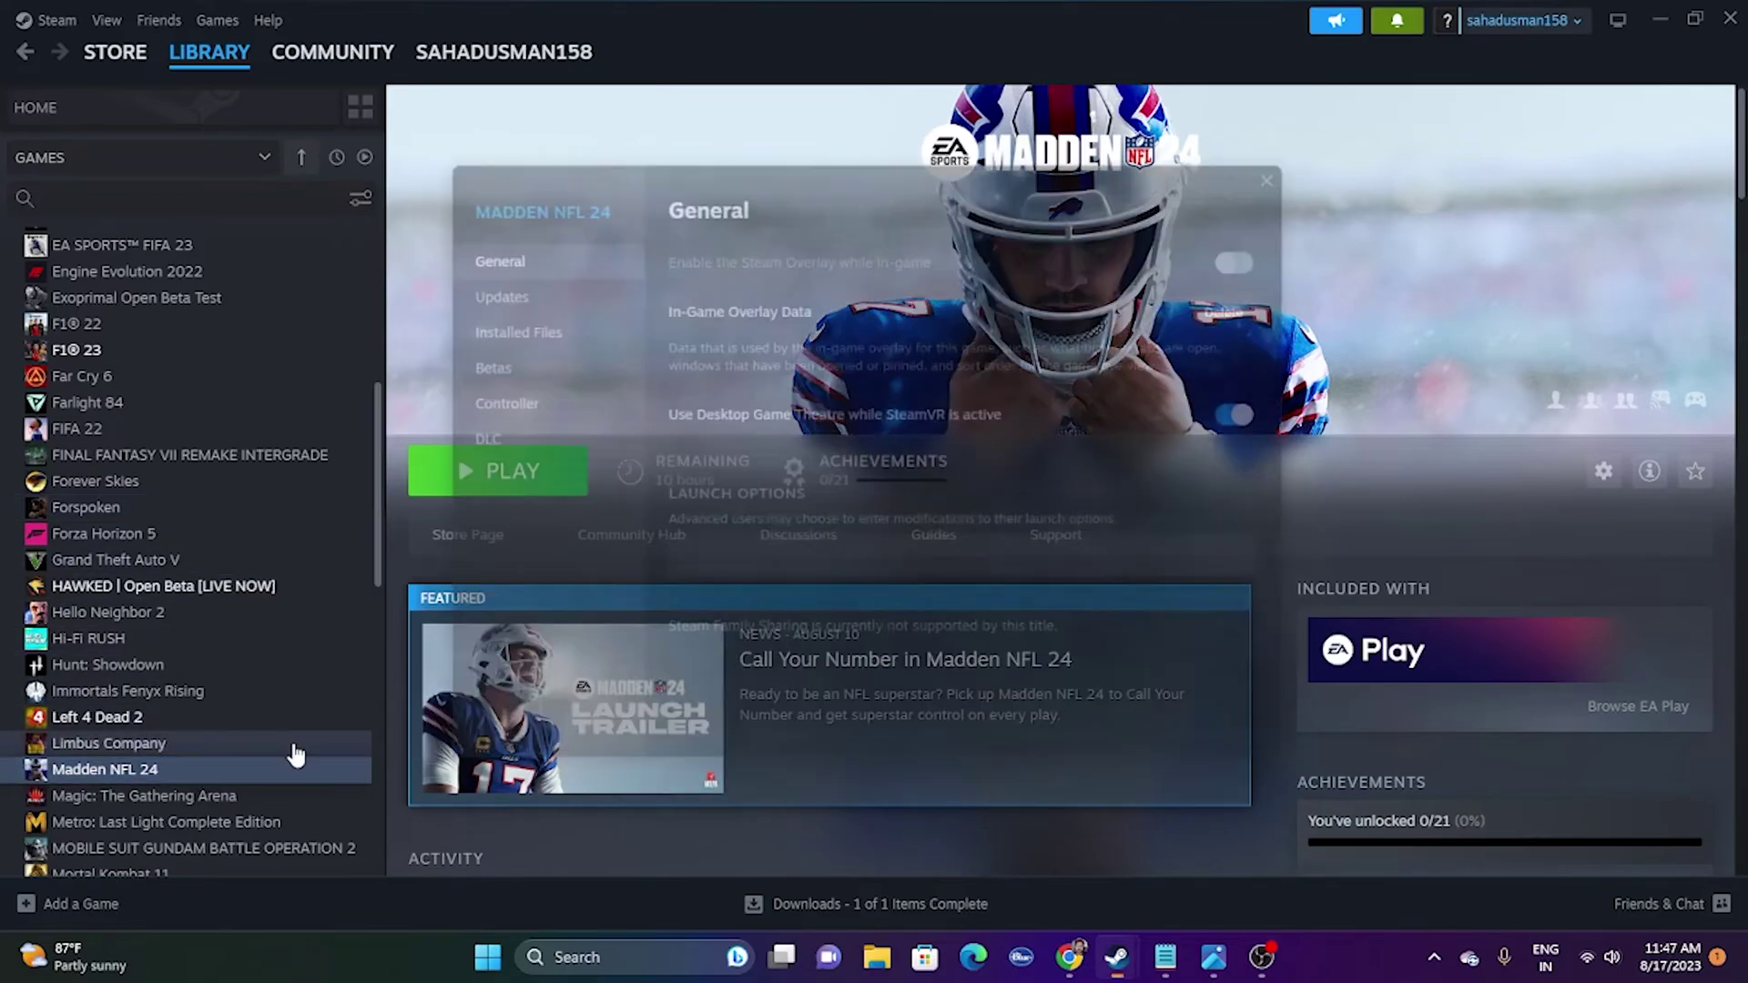
{"action": "left_click", "coordinate": [785, 567]}
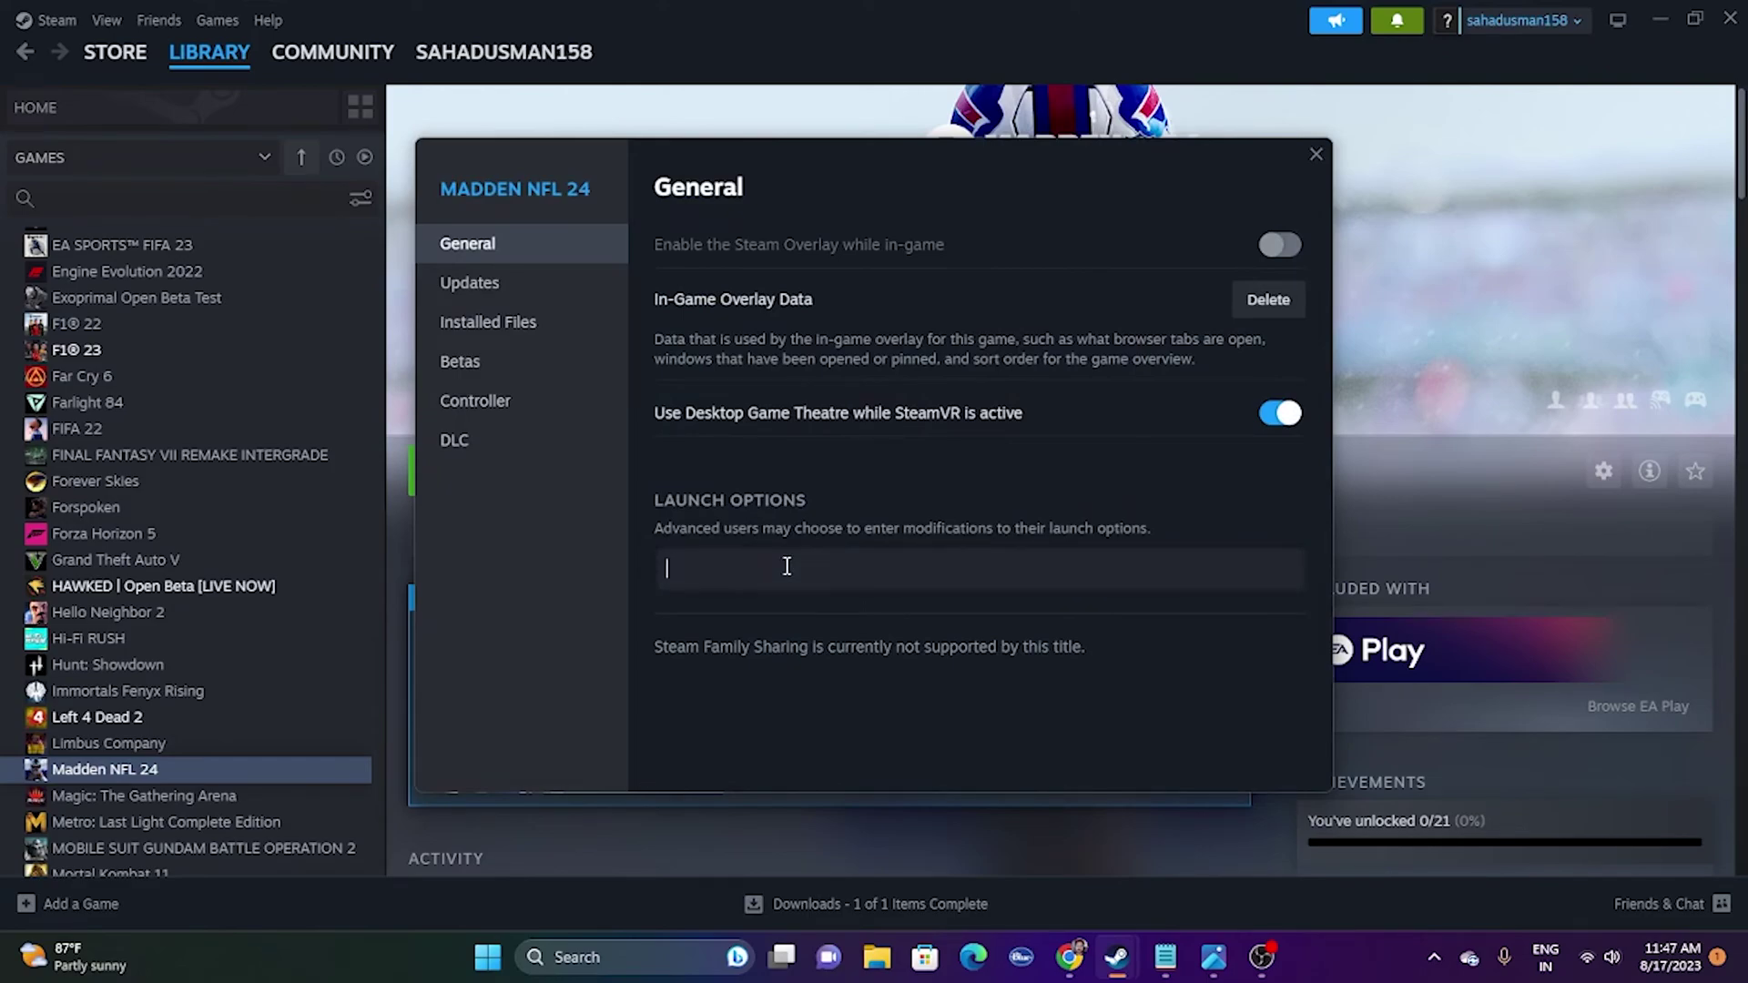
{"action": "type", "text": "-"}
{"action": "type", "text": "dx11"}
{"action": "type", "text": "2"}
{"action": "left_click", "coordinate": [1314, 156]}
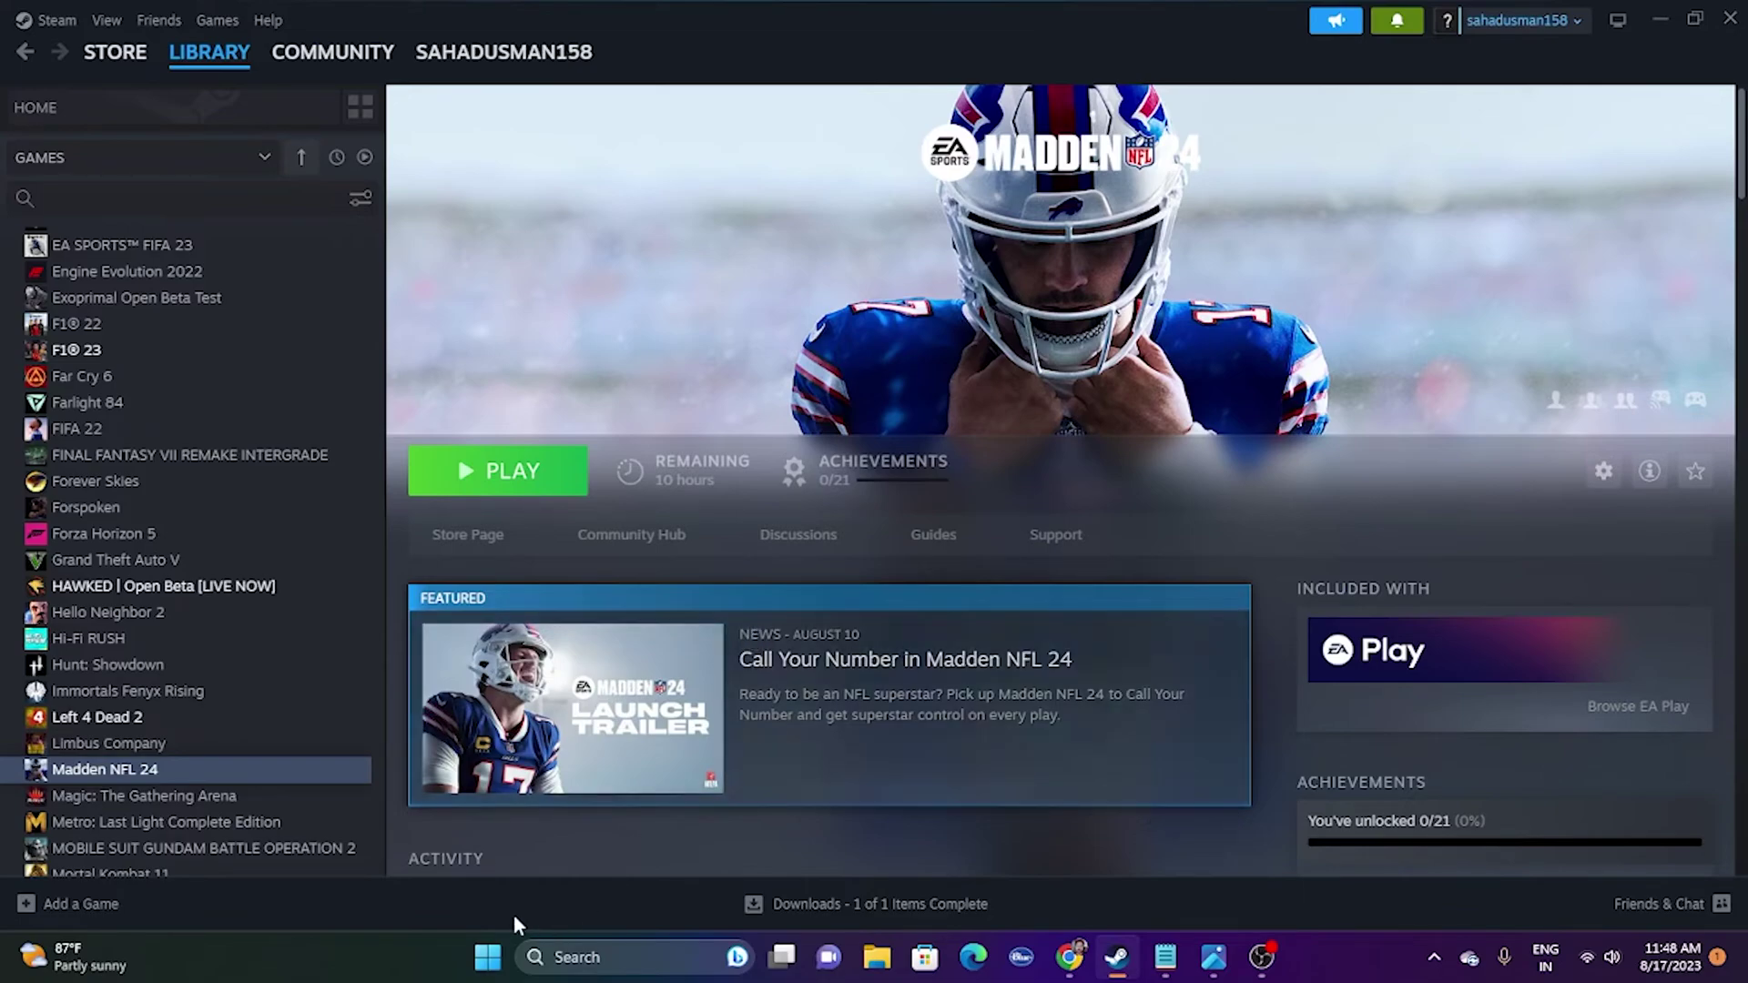
- Examine the running background processes in Task Manager and close it
{"action": "right_click", "coordinate": [500, 940]}
{"action": "left_click", "coordinate": [500, 685]}
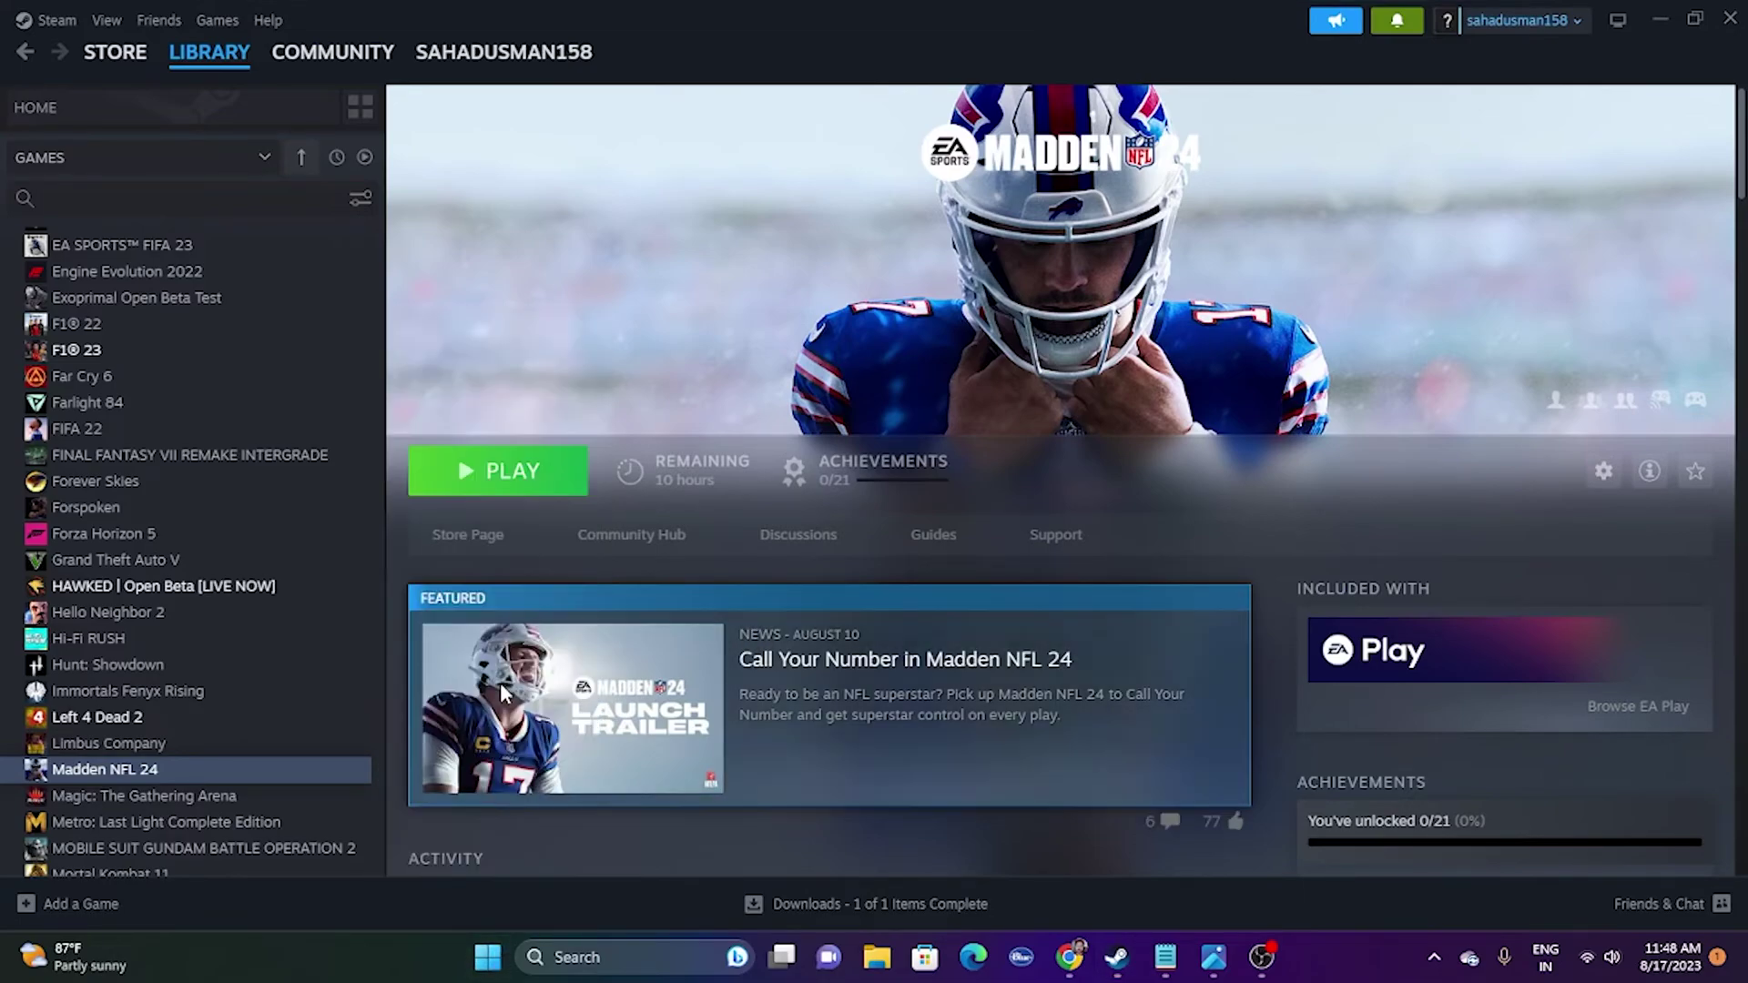
{"action": "left_click", "coordinate": [479, 17]}
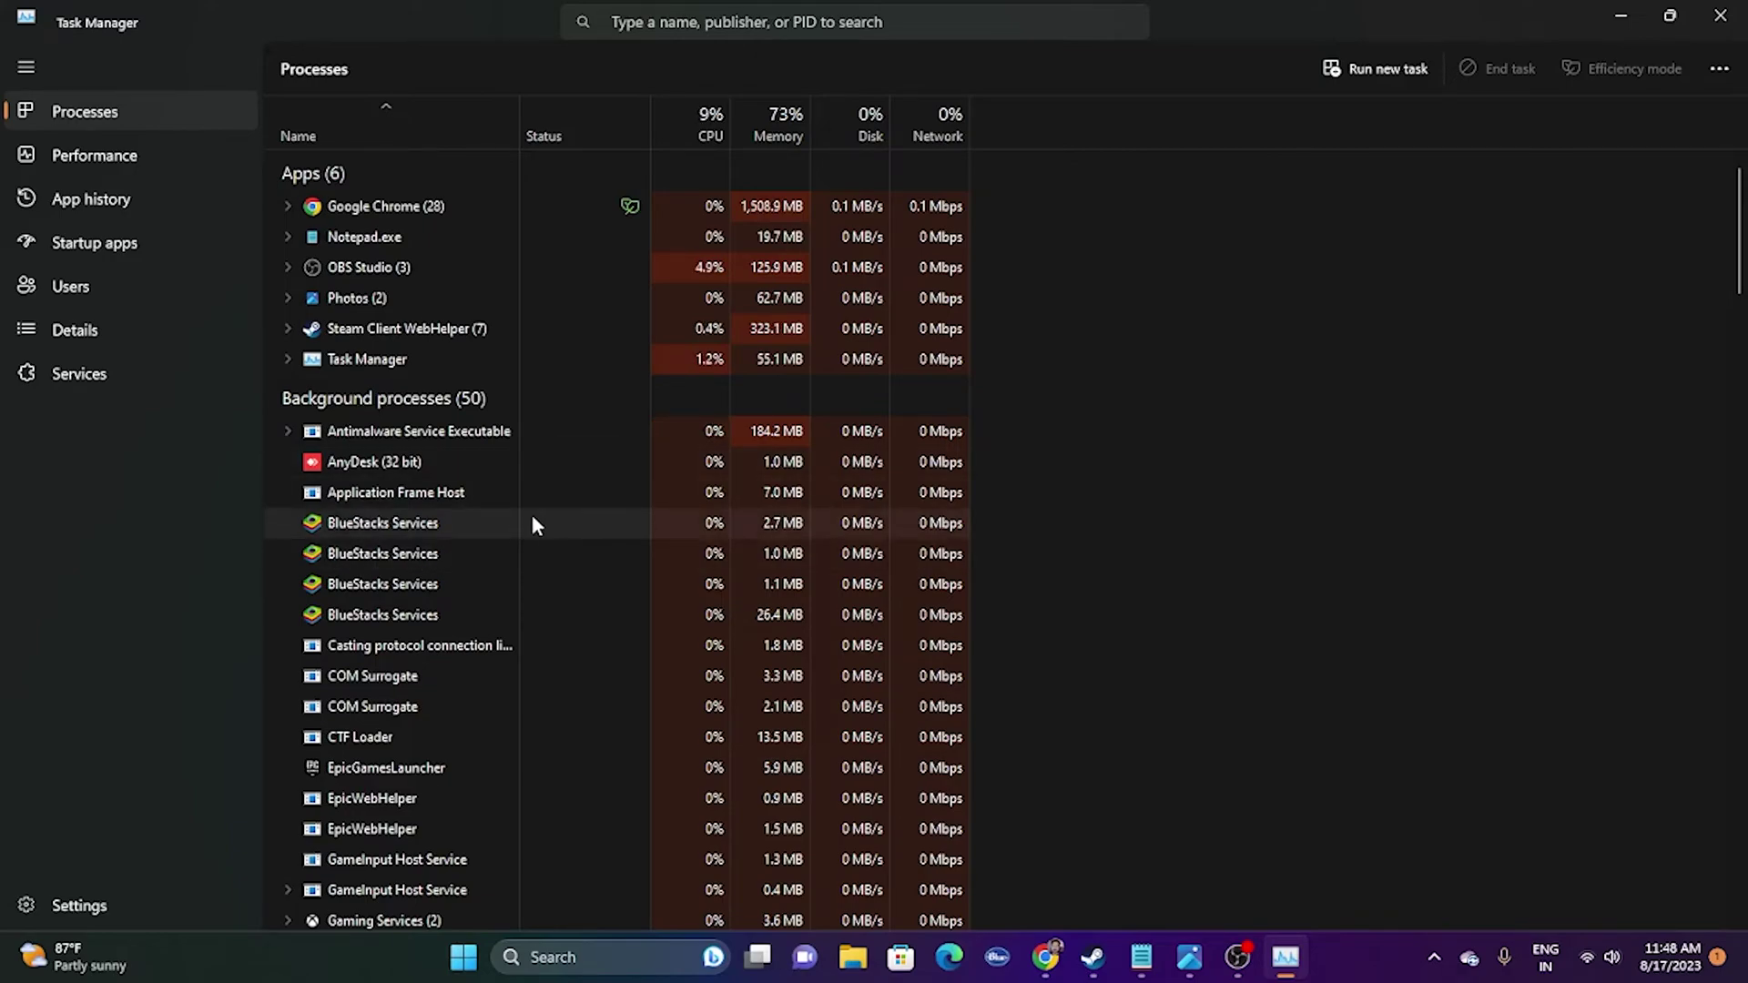
{"action": "scroll", "coordinate": [531, 515], "scroll_direction": "down", "scroll_amount": 2}
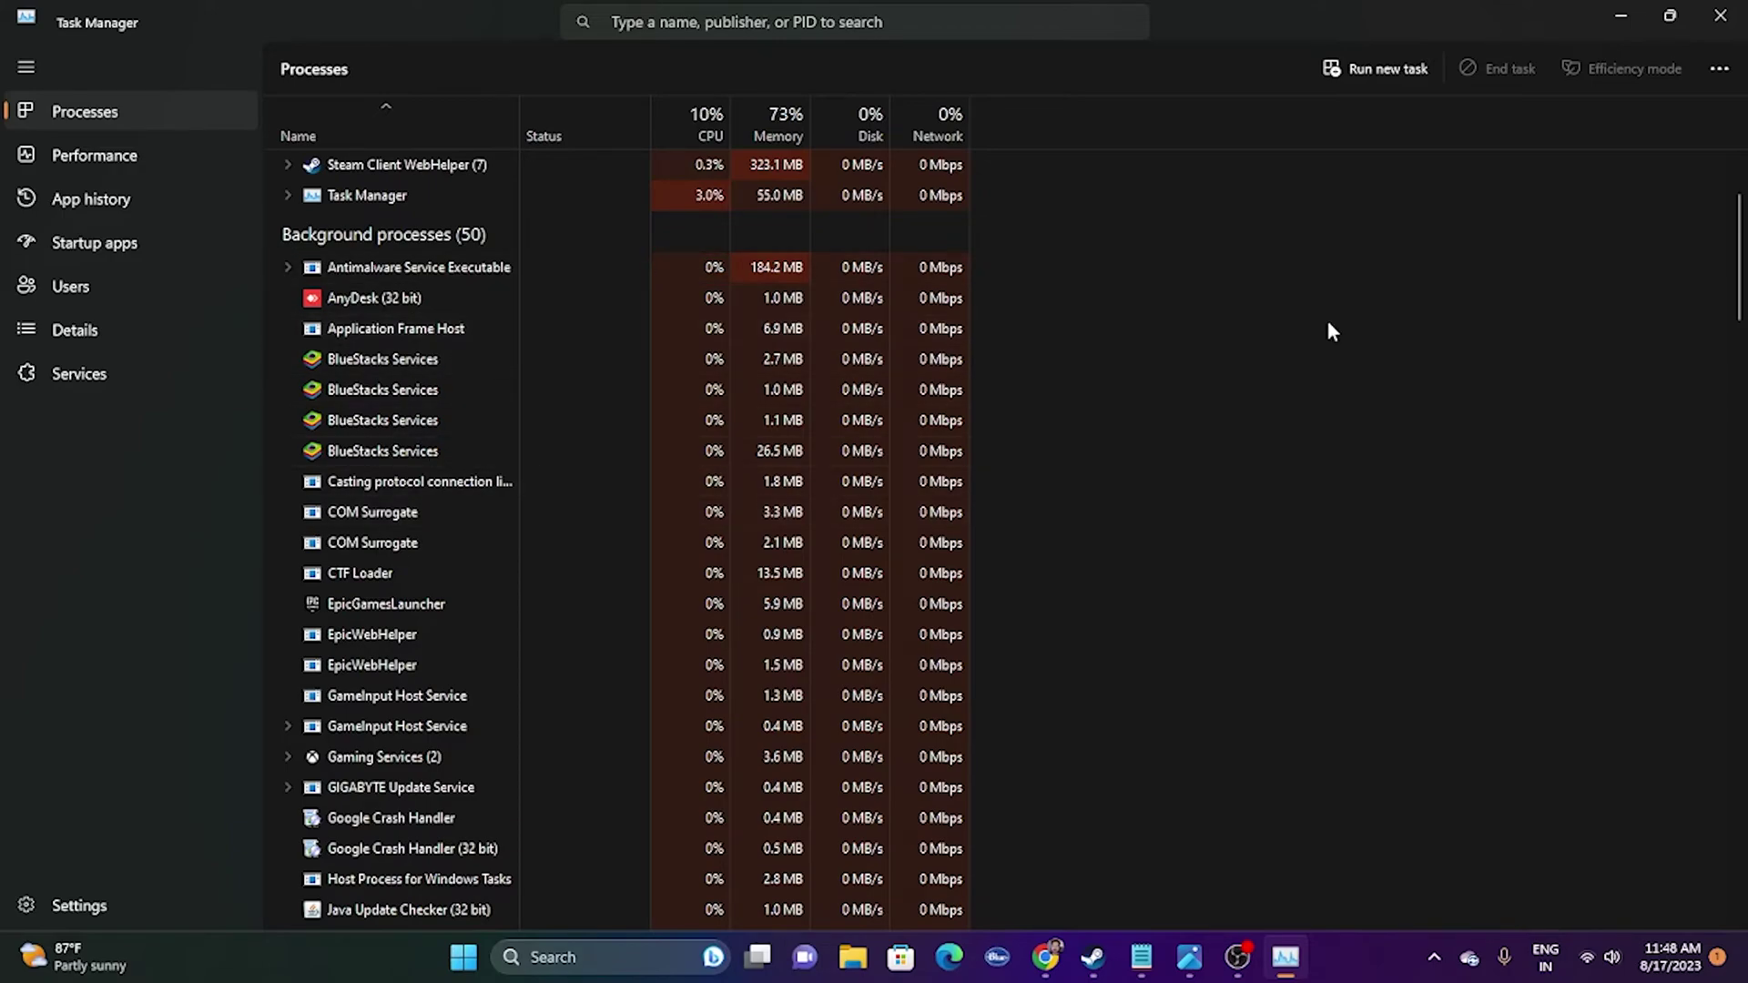
{"action": "key", "text": "alt+F4"}
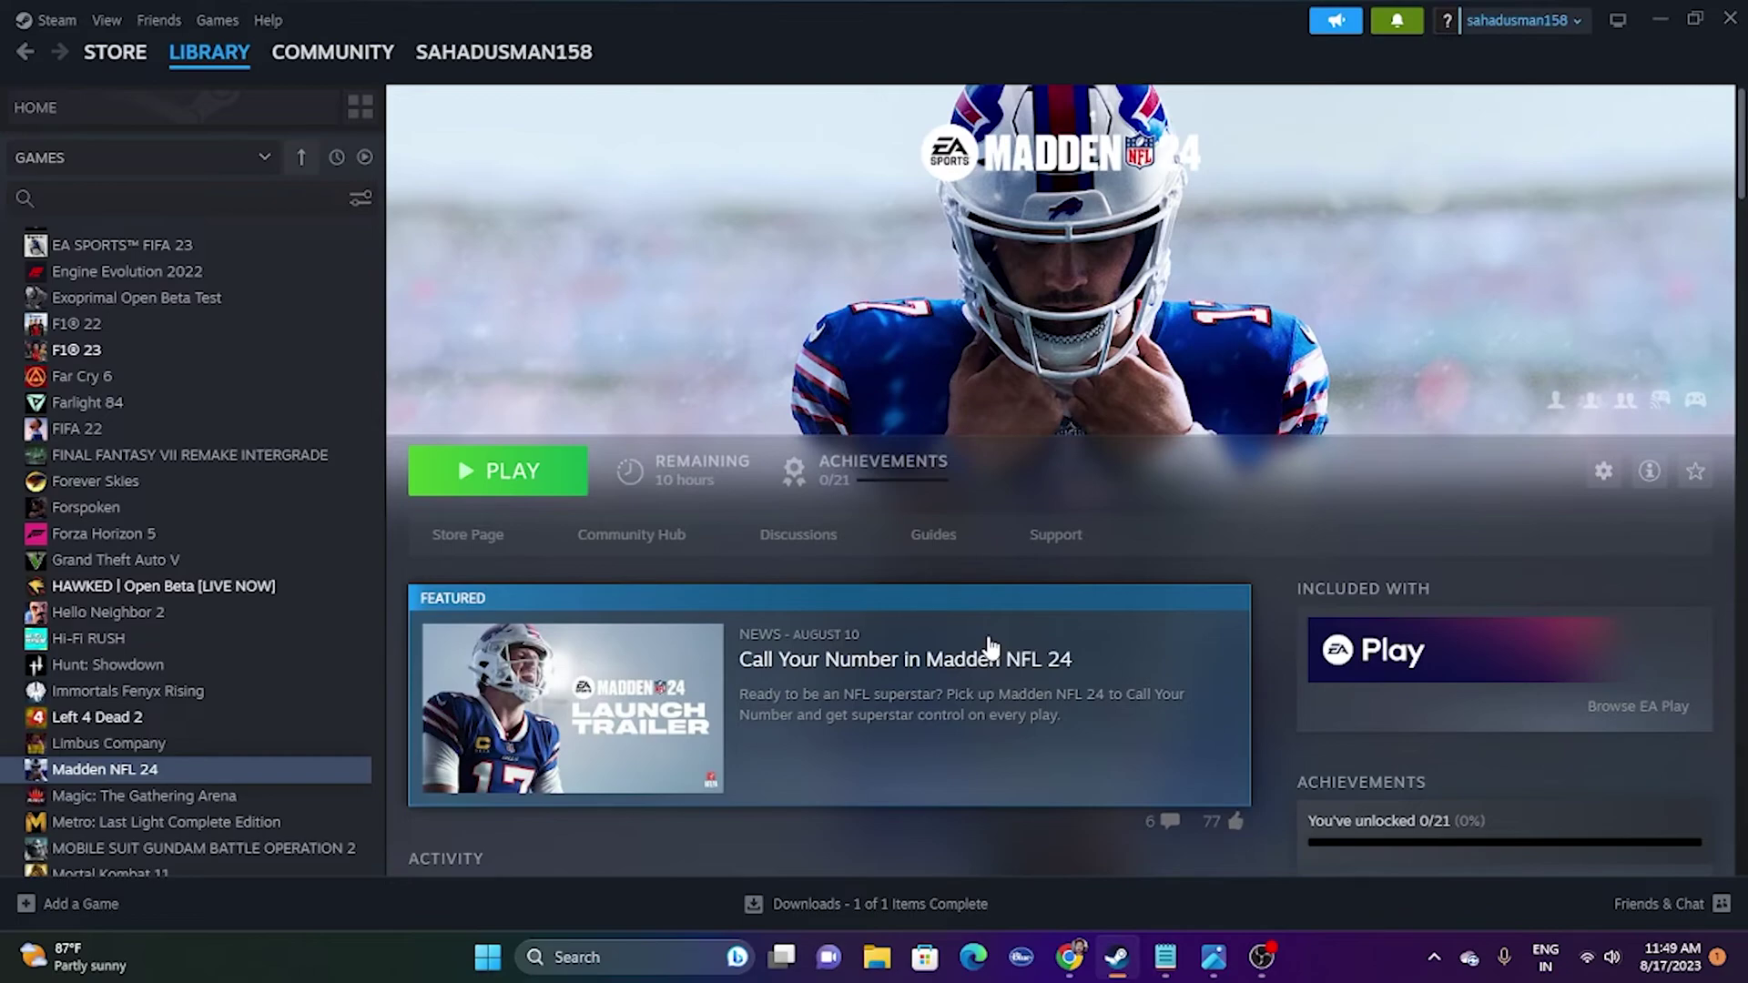
- Open the Windows graphics settings, look through the app list, and start browsing for a desktop app to add
{"action": "left_click", "coordinate": [592, 955]}
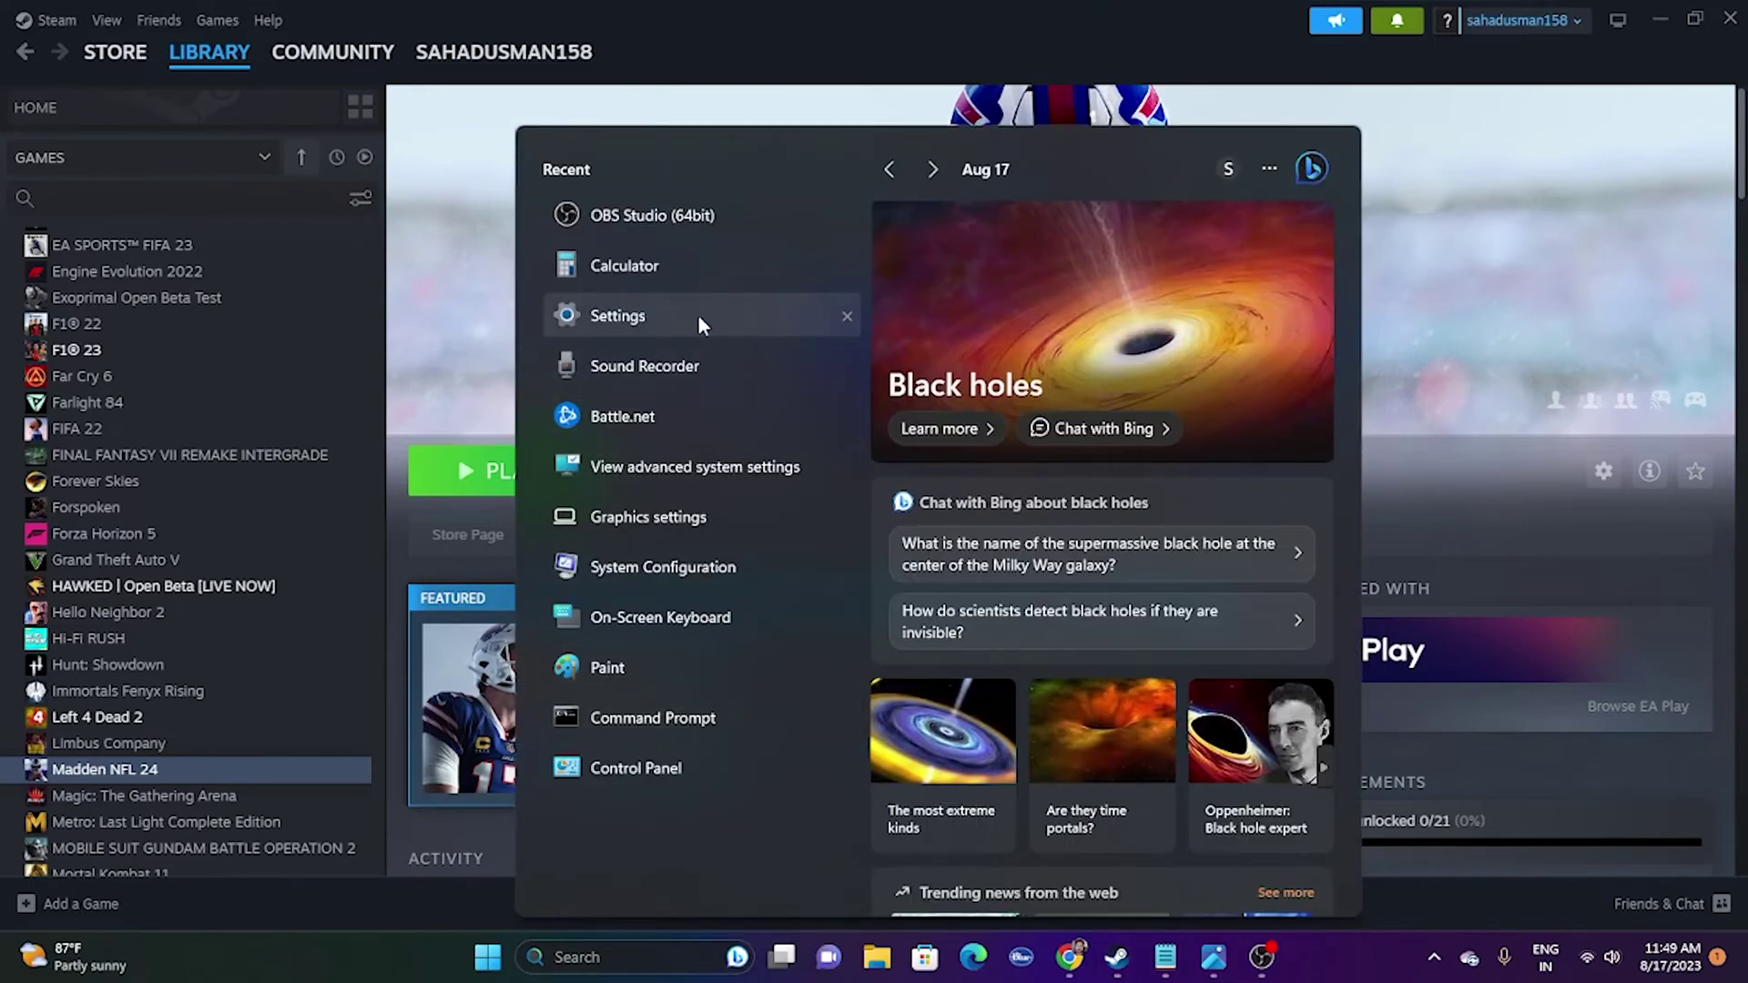
{"action": "left_click", "coordinate": [681, 509]}
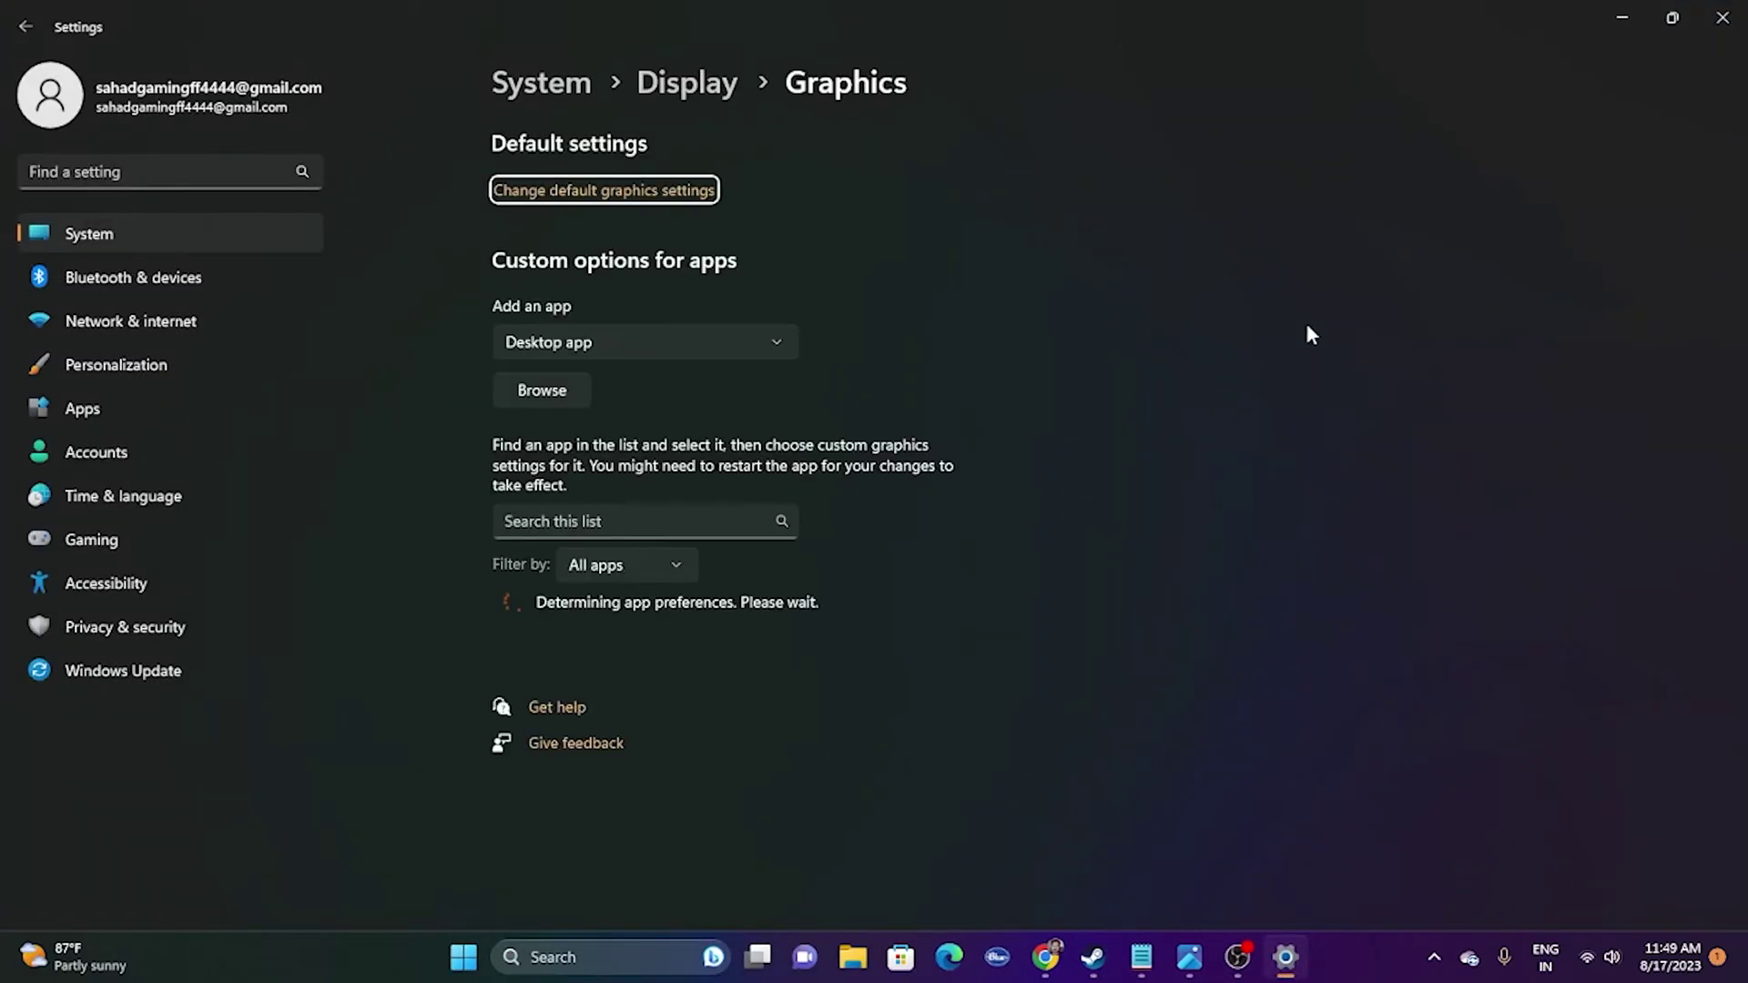
{"action": "scroll", "coordinate": [1306, 329], "scroll_direction": "down", "scroll_amount": 12}
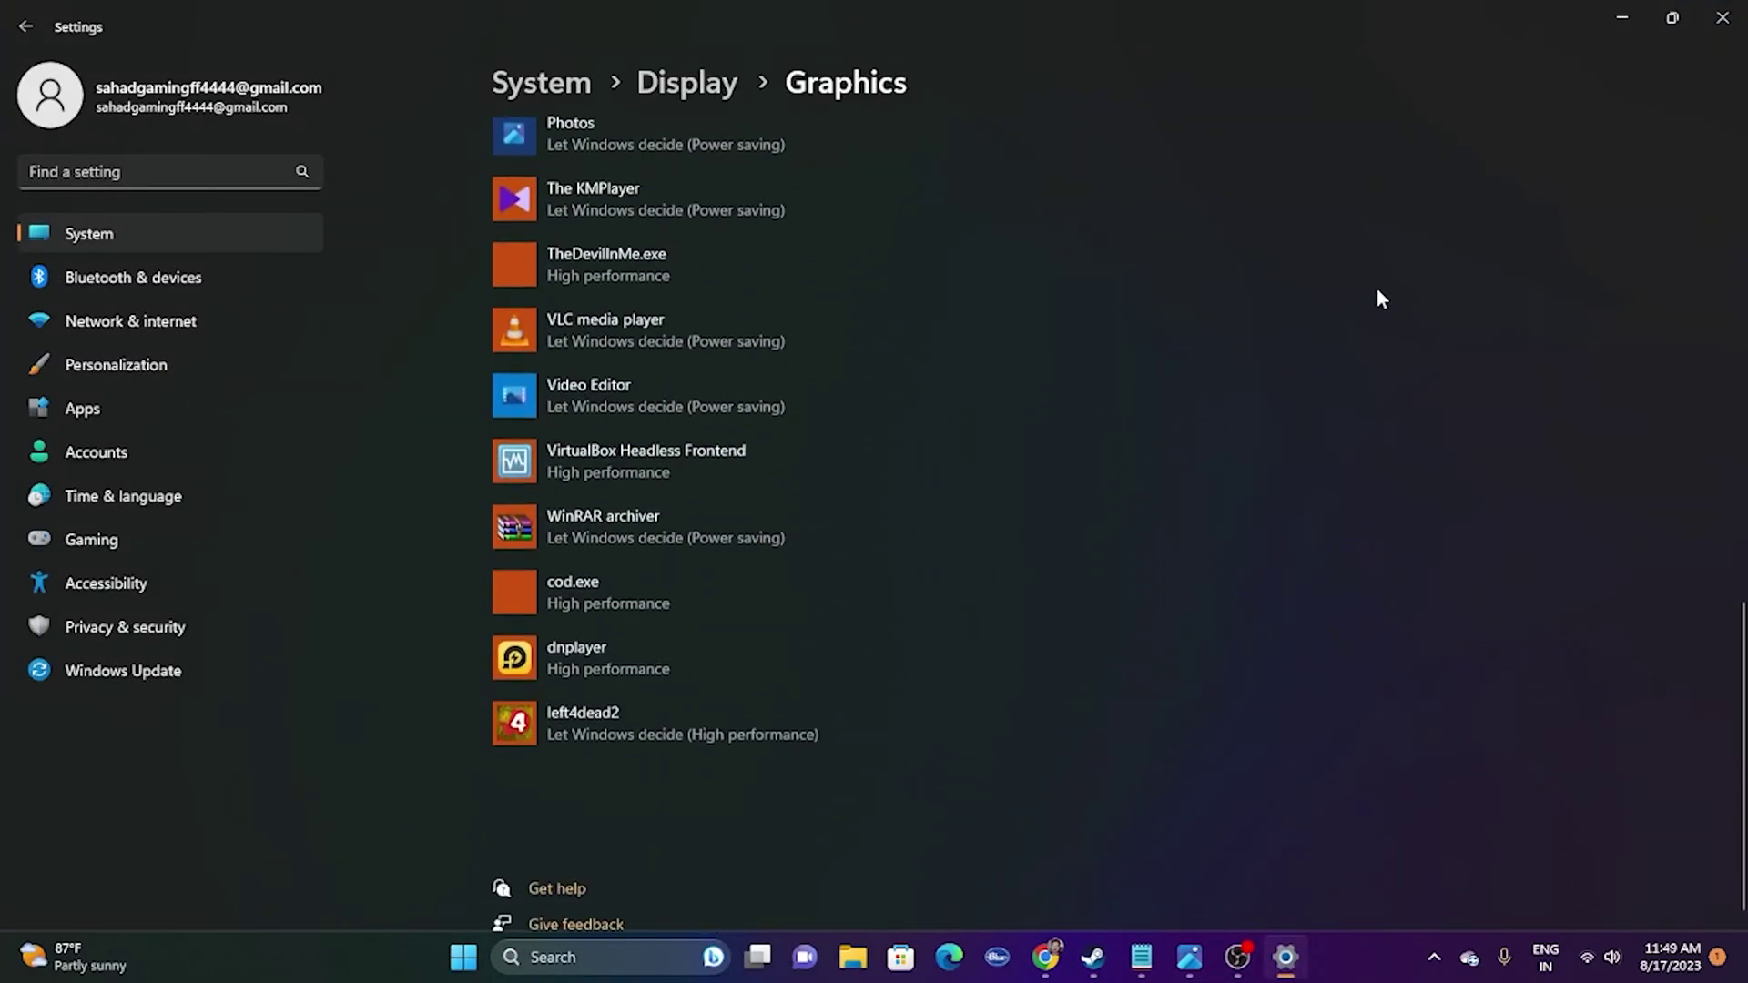
{"action": "scroll", "coordinate": [1377, 291], "scroll_direction": "up", "scroll_amount": 12}
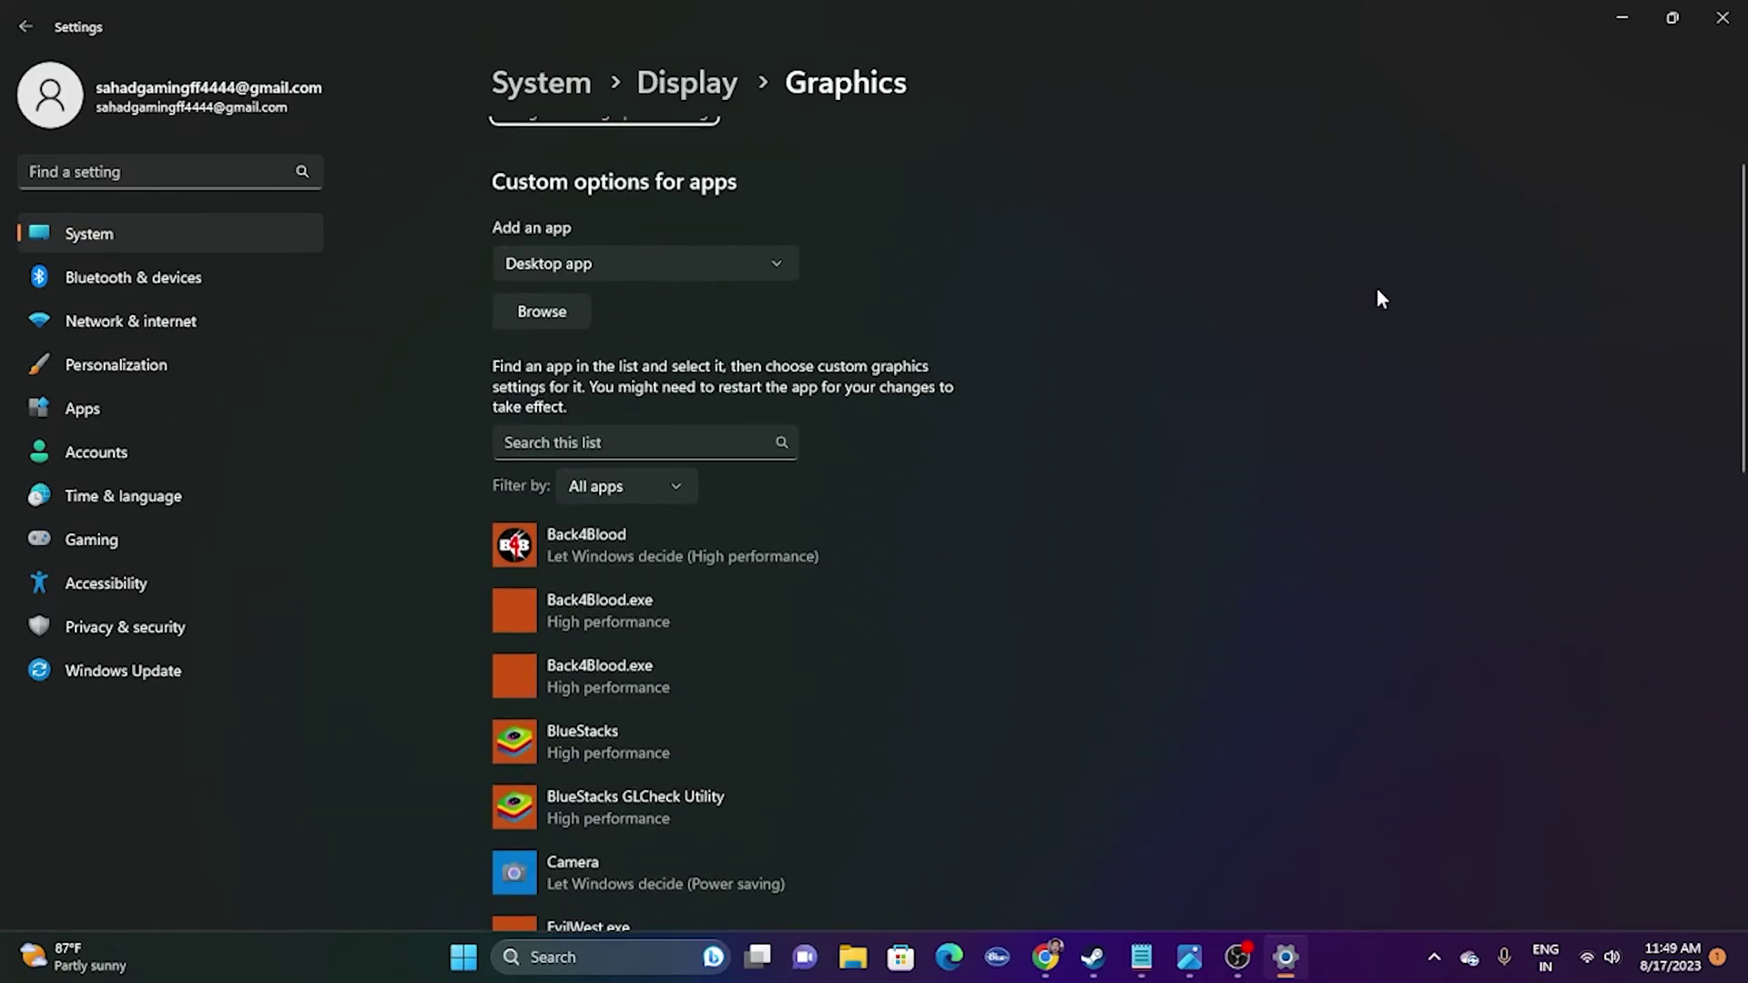
{"action": "scroll", "coordinate": [1378, 299], "scroll_direction": "up", "scroll_amount": 1}
{"action": "left_click", "coordinate": [571, 392]}
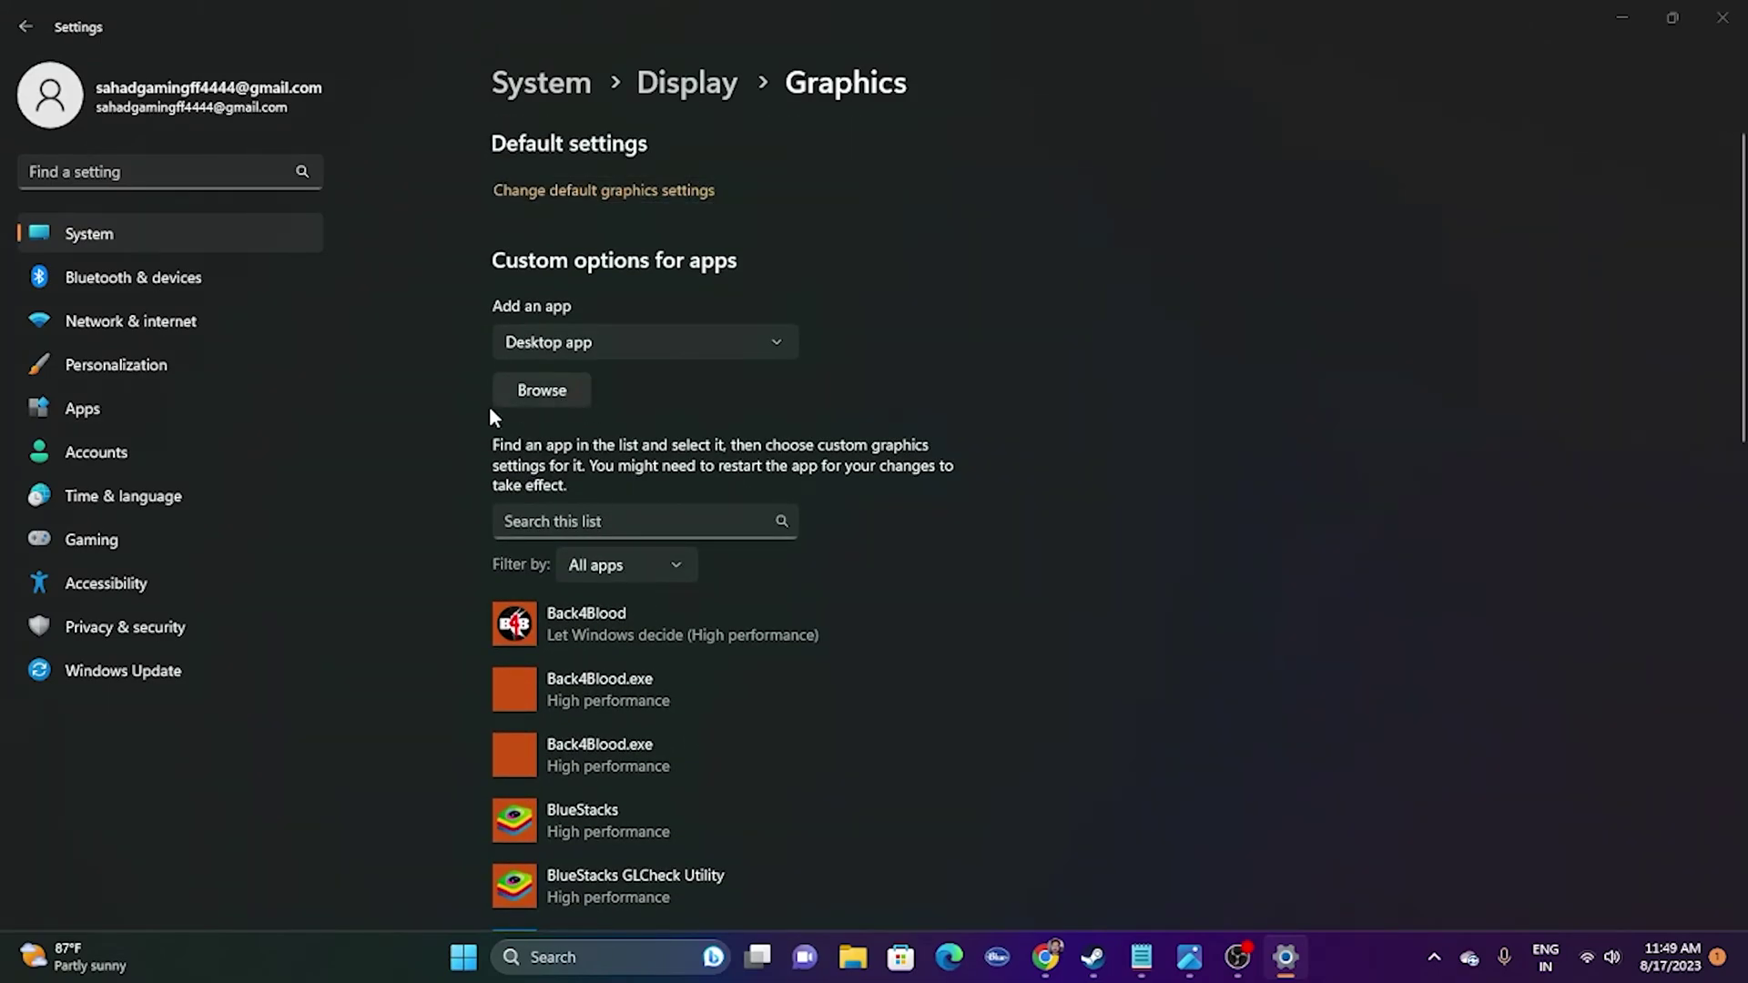
- Browse to the SteamLibrary\steamapps\common\Madden NFL 24 folder on New Volume (D:)
{"action": "scroll", "coordinate": [108, 370], "scroll_direction": "down", "scroll_amount": 2}
{"action": "scroll", "coordinate": [107, 368], "scroll_direction": "down", "scroll_amount": 1}
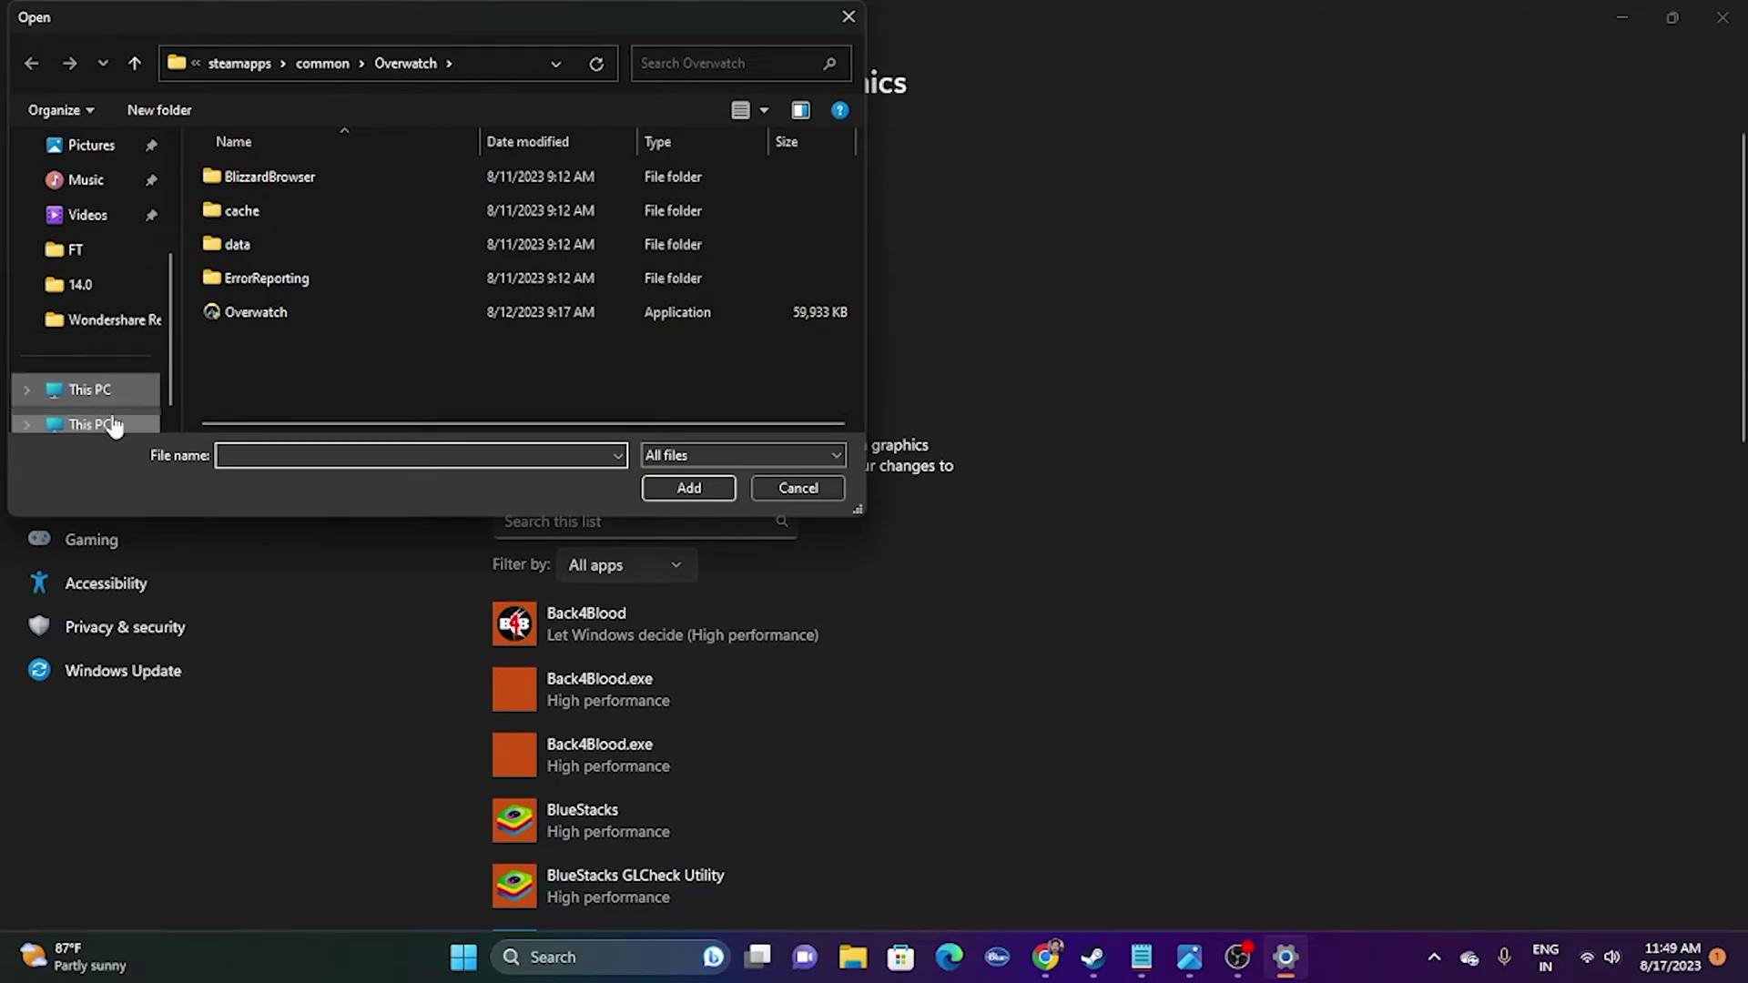
{"action": "left_click", "coordinate": [89, 389]}
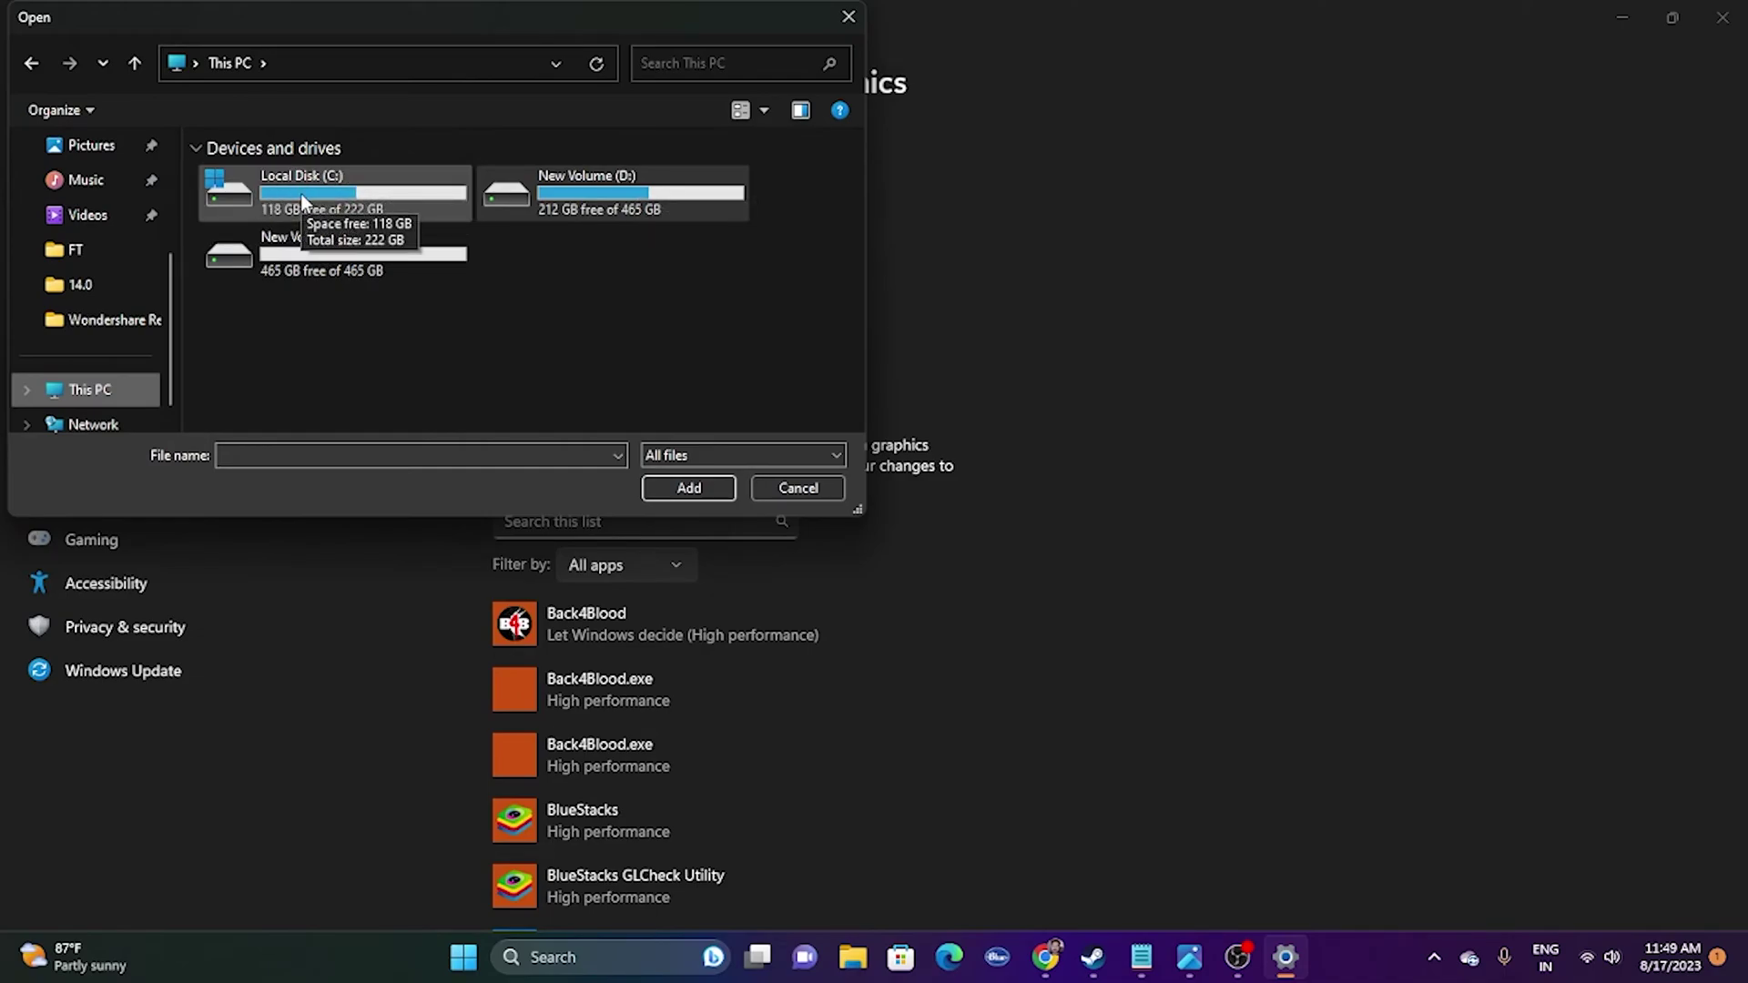
{"action": "double_click", "coordinate": [630, 202]}
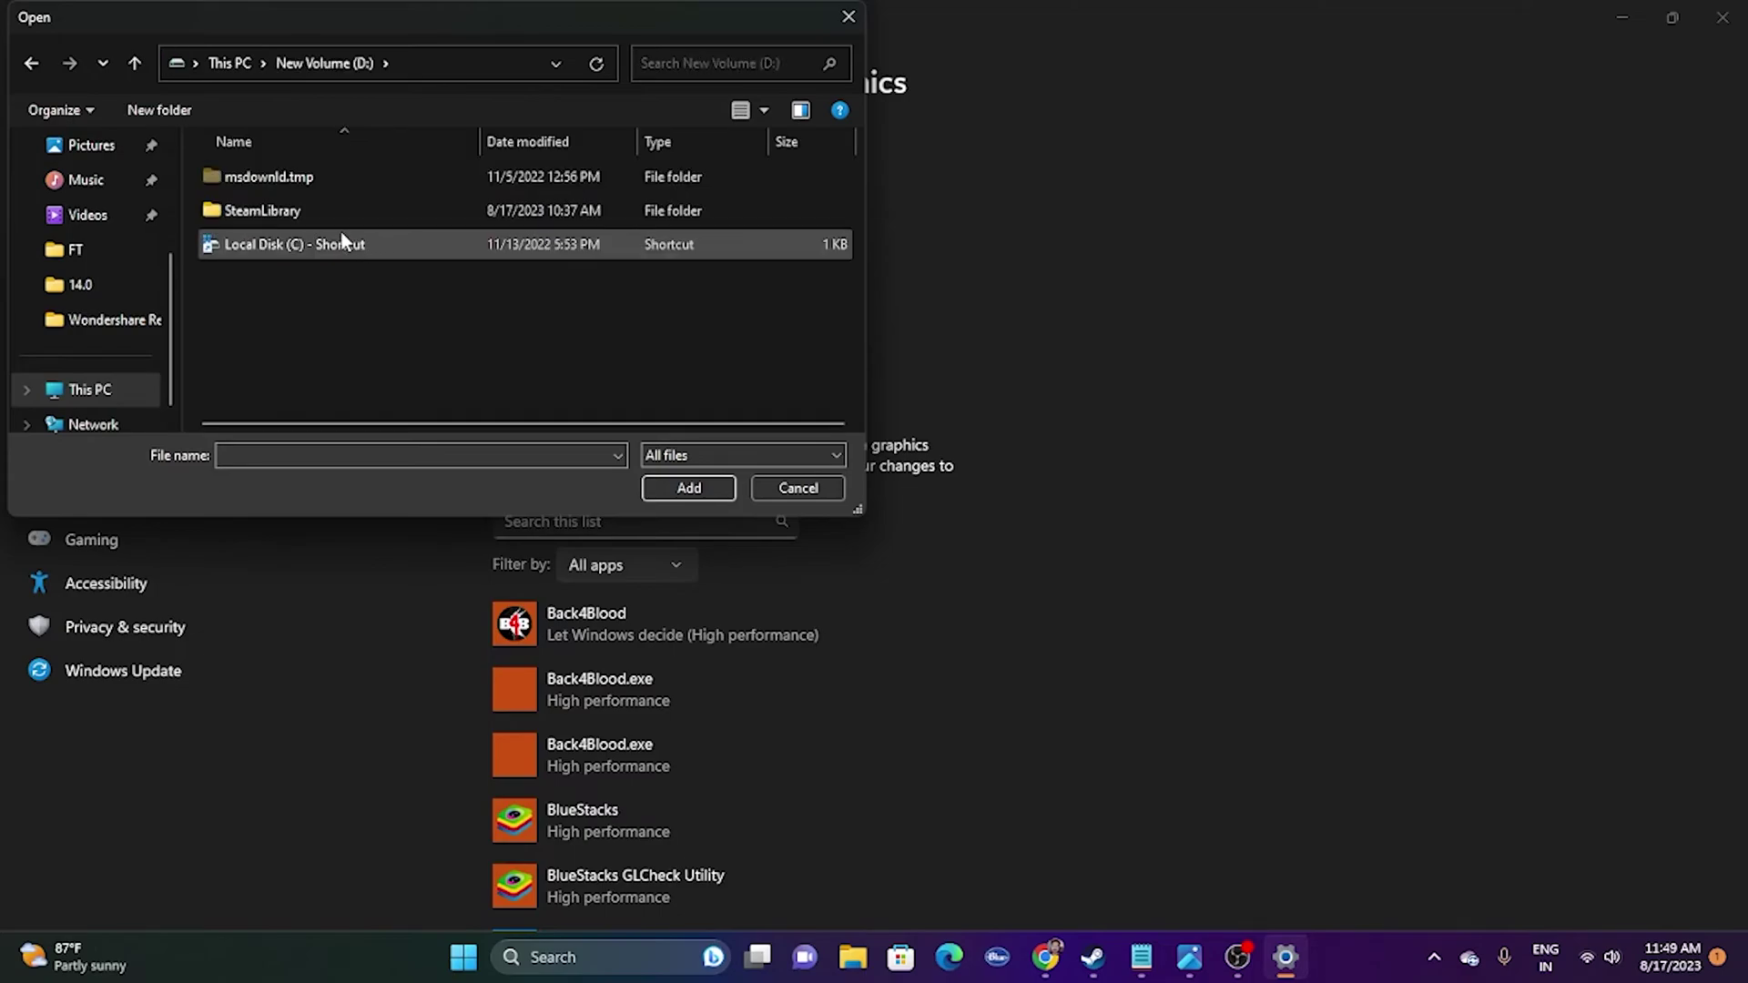
{"action": "double_click", "coordinate": [301, 200]}
{"action": "double_click", "coordinate": [297, 175]}
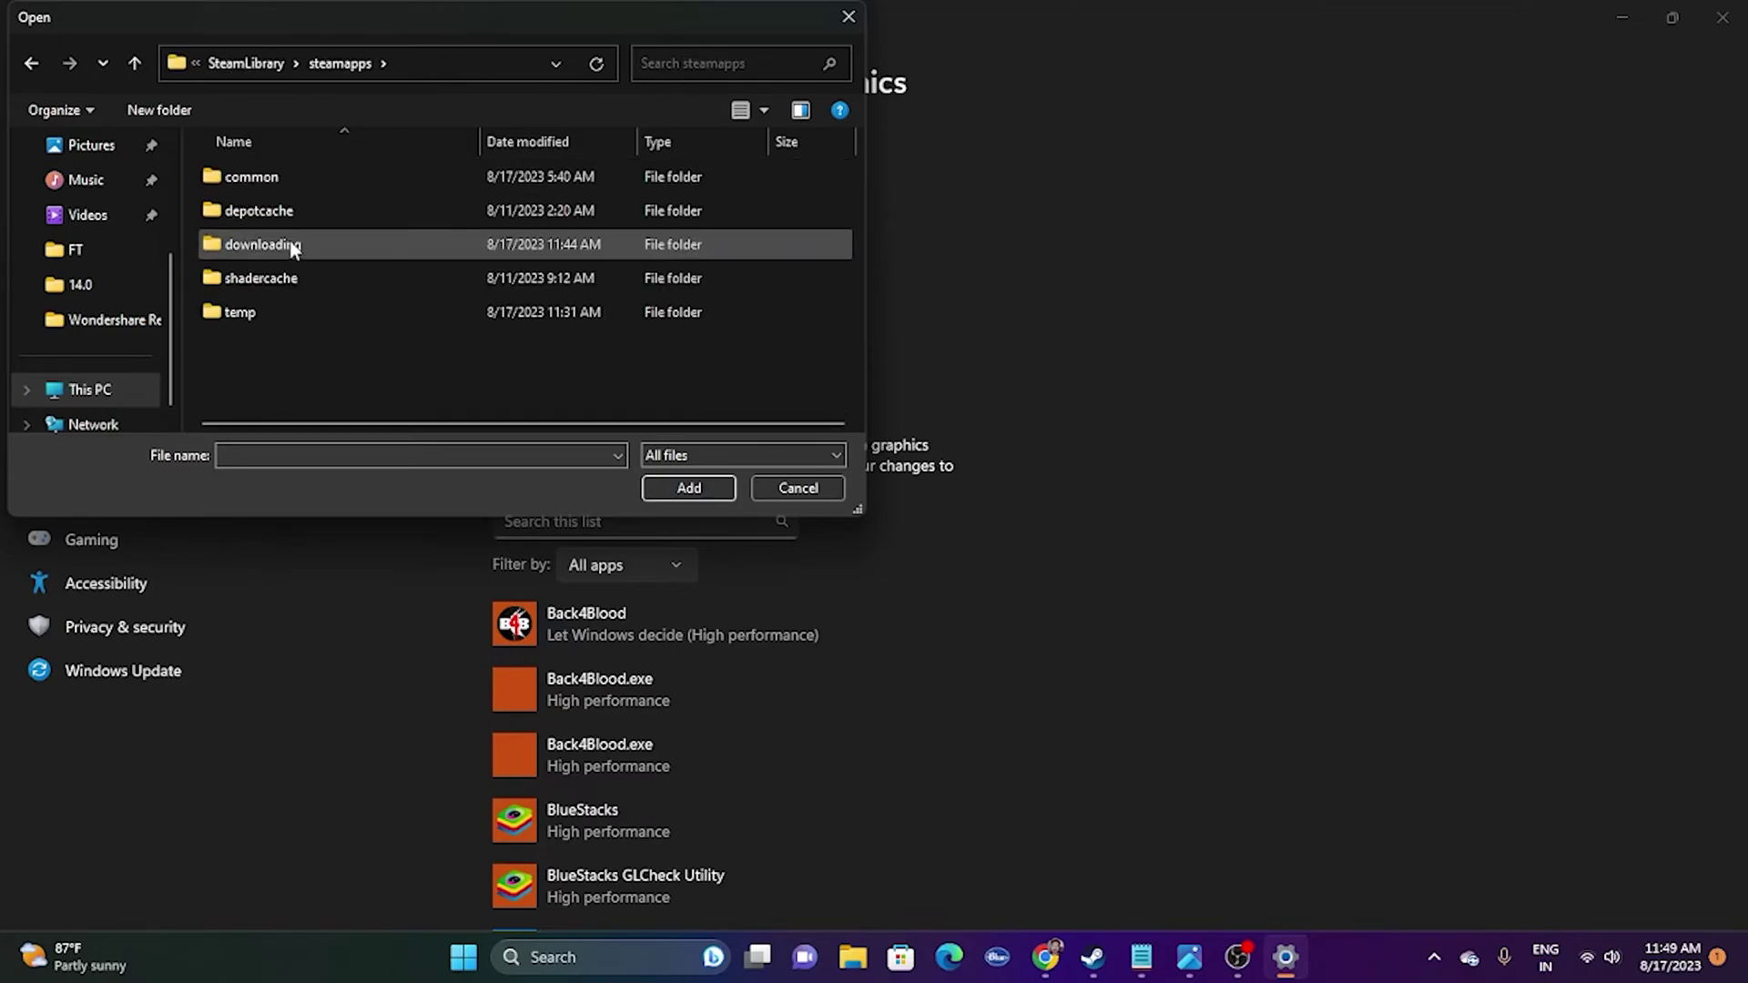
{"action": "double_click", "coordinate": [297, 177]}
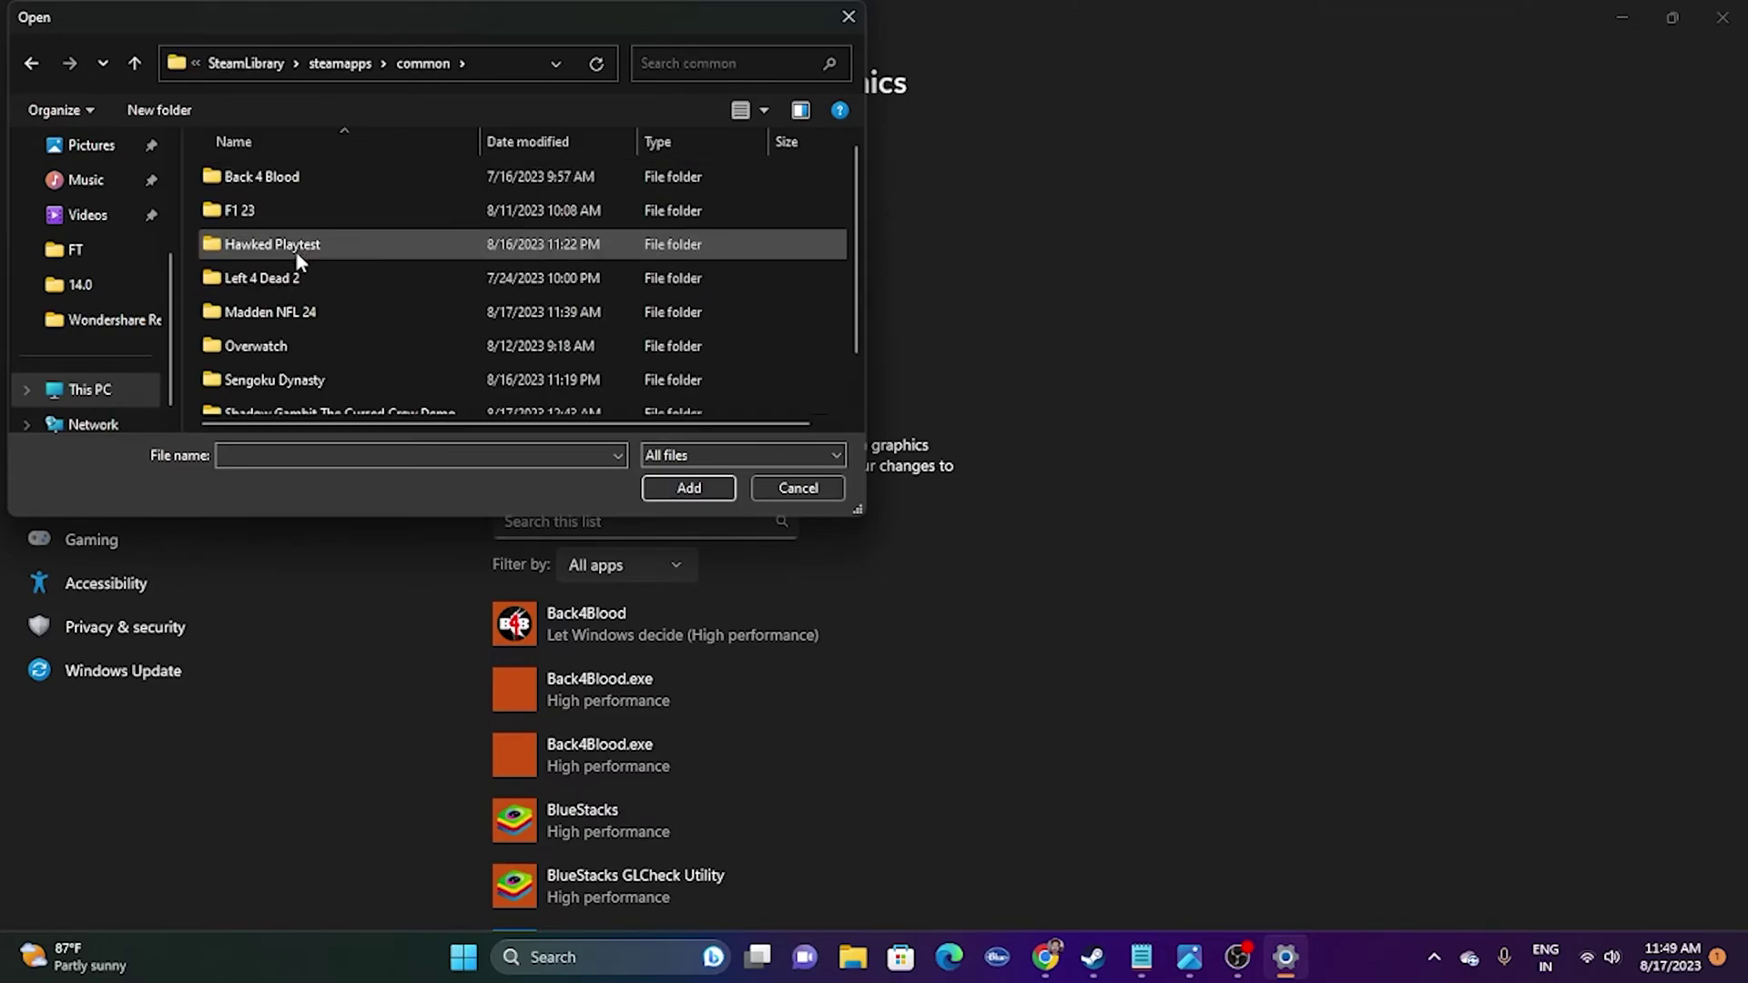
{"action": "double_click", "coordinate": [293, 304]}
- Choose the Madden24 application and add it to the apps with custom graphics options
{"action": "scroll", "coordinate": [373, 328], "scroll_direction": "down", "scroll_amount": 2}
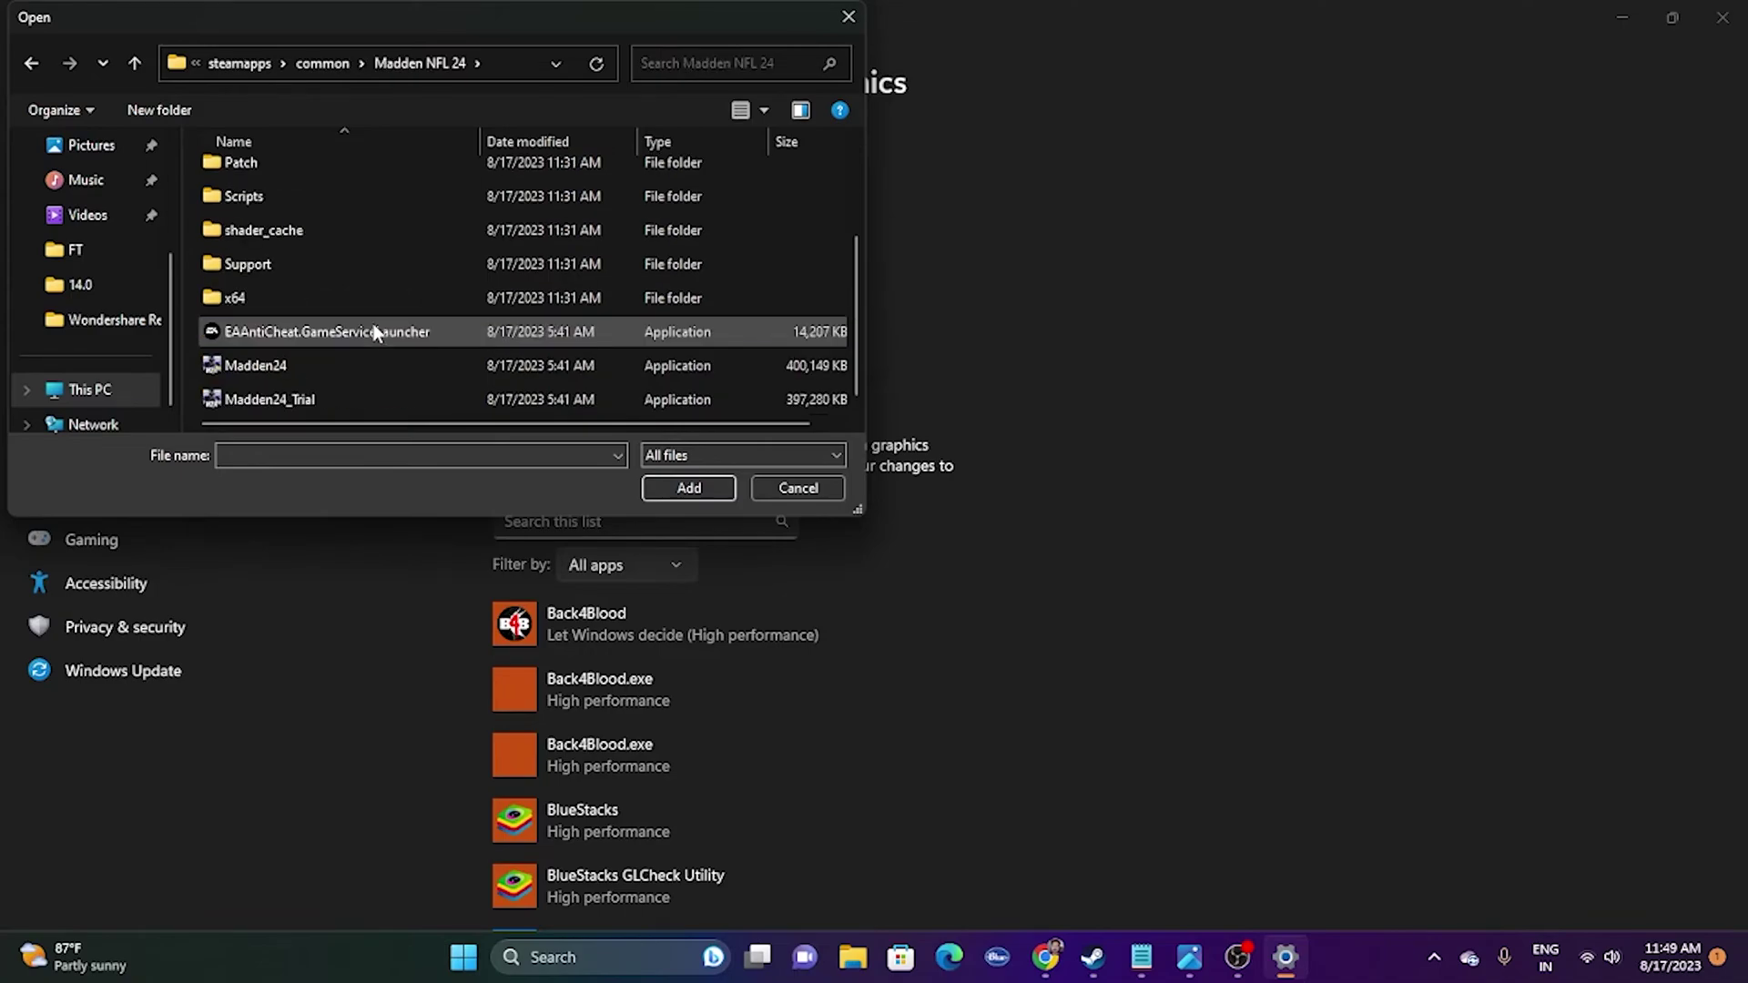
{"action": "left_click", "coordinate": [330, 364]}
{"action": "left_click", "coordinate": [720, 488]}
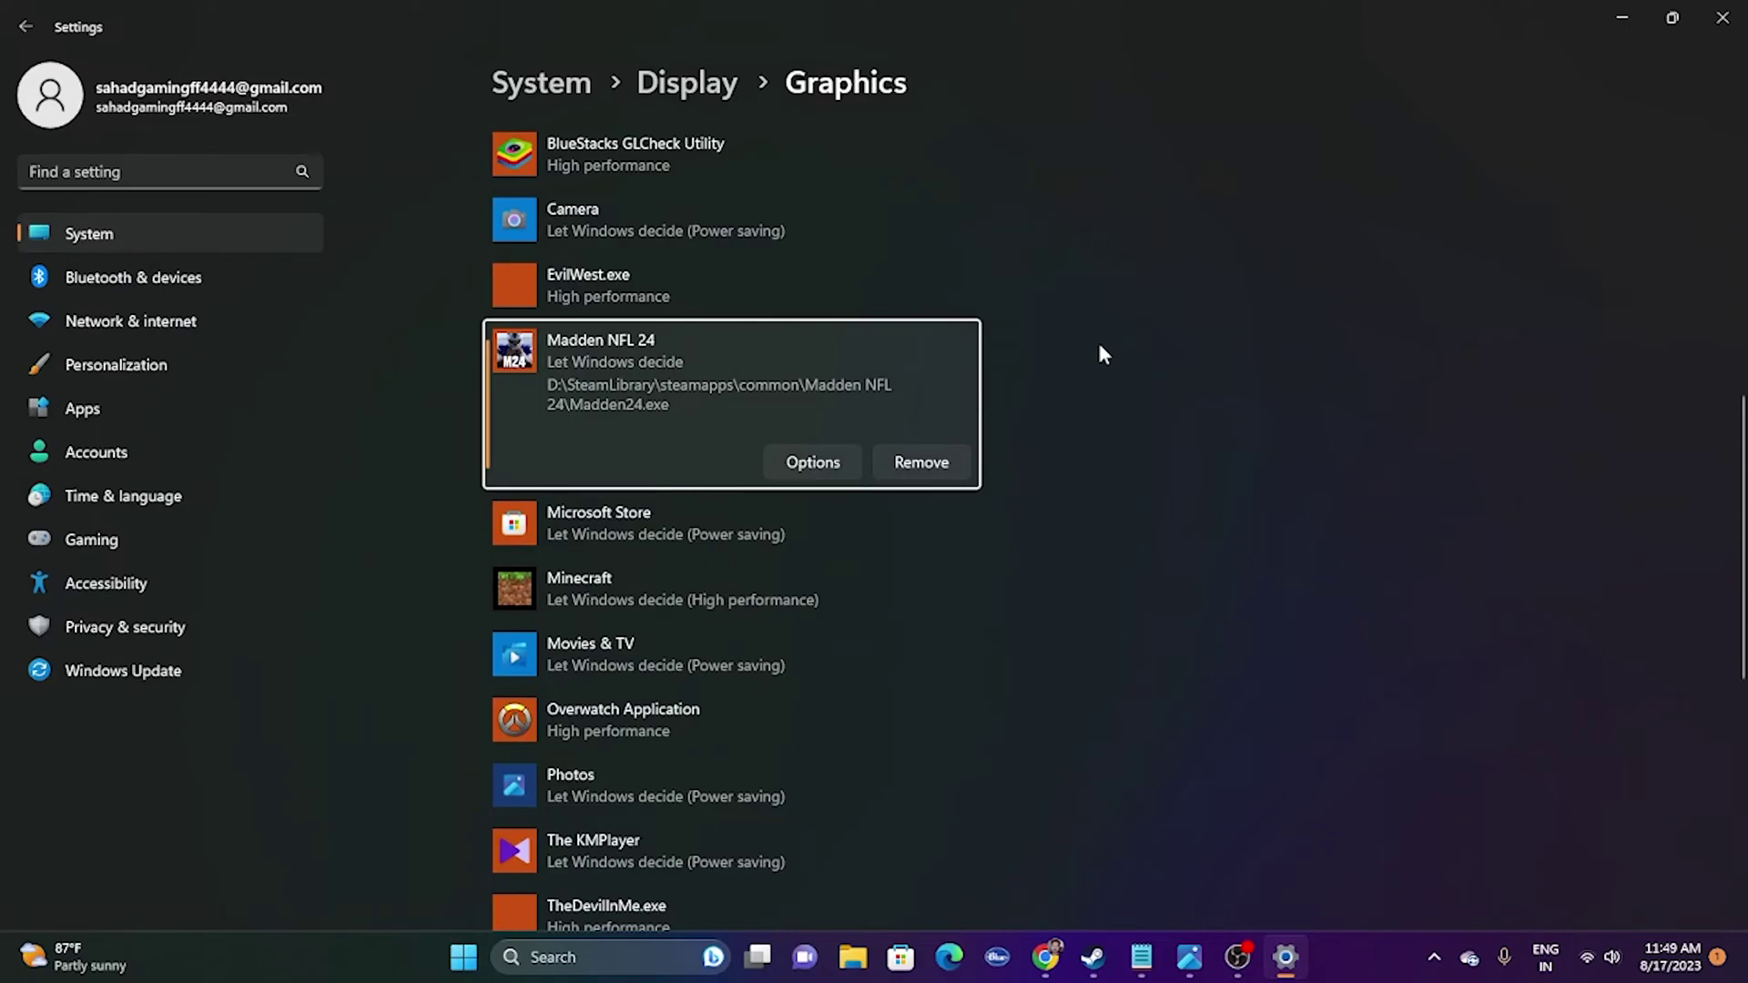
- Set Madden NFL 24's graphics preference to High performance, save it and close Settings
{"action": "left_click", "coordinate": [811, 463]}
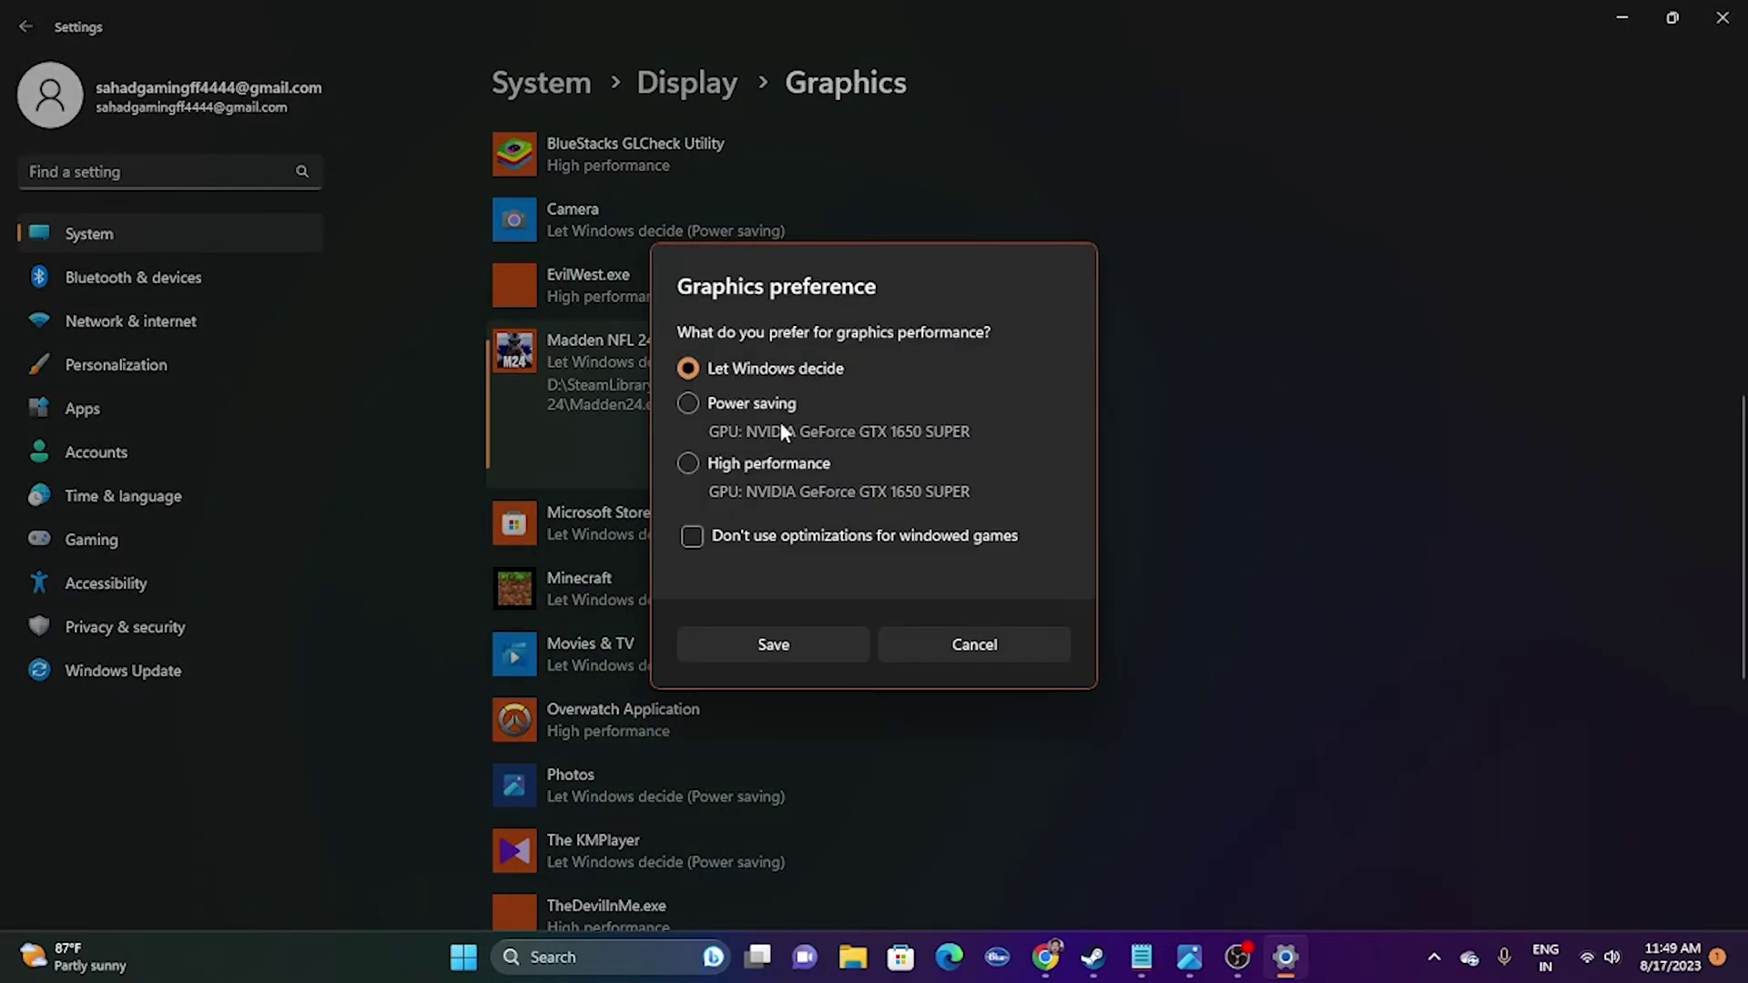
{"action": "left_click", "coordinate": [689, 464]}
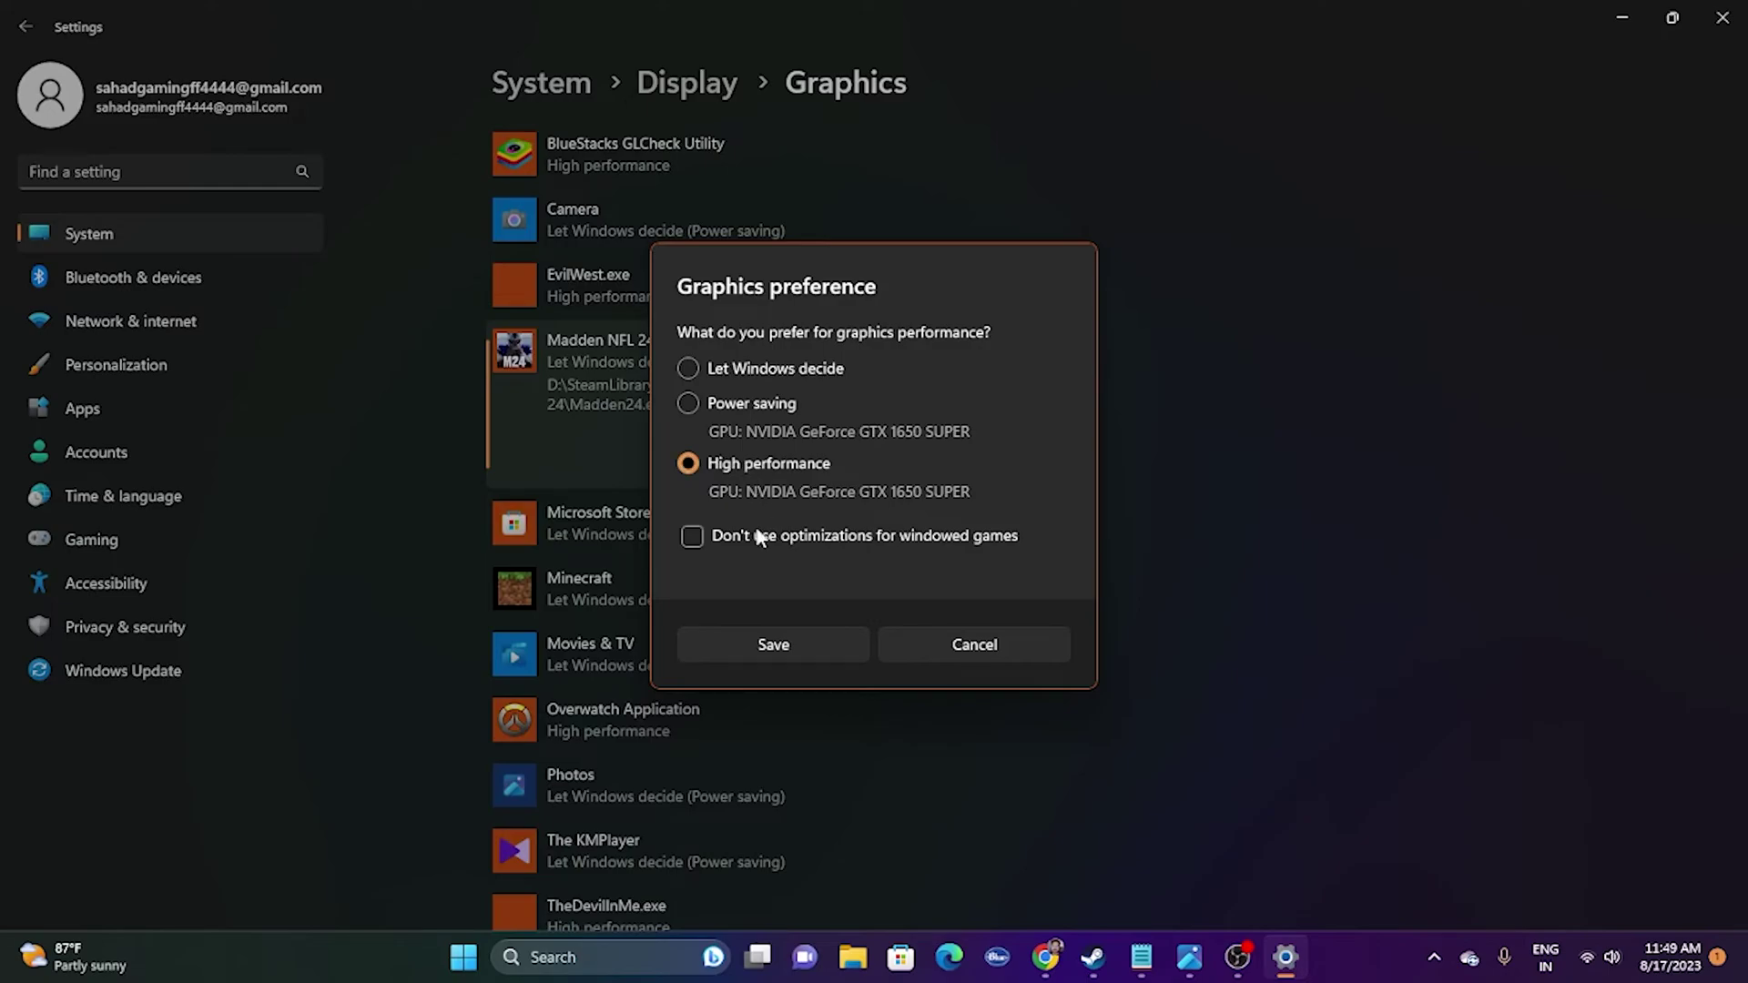
{"action": "left_click", "coordinate": [724, 659]}
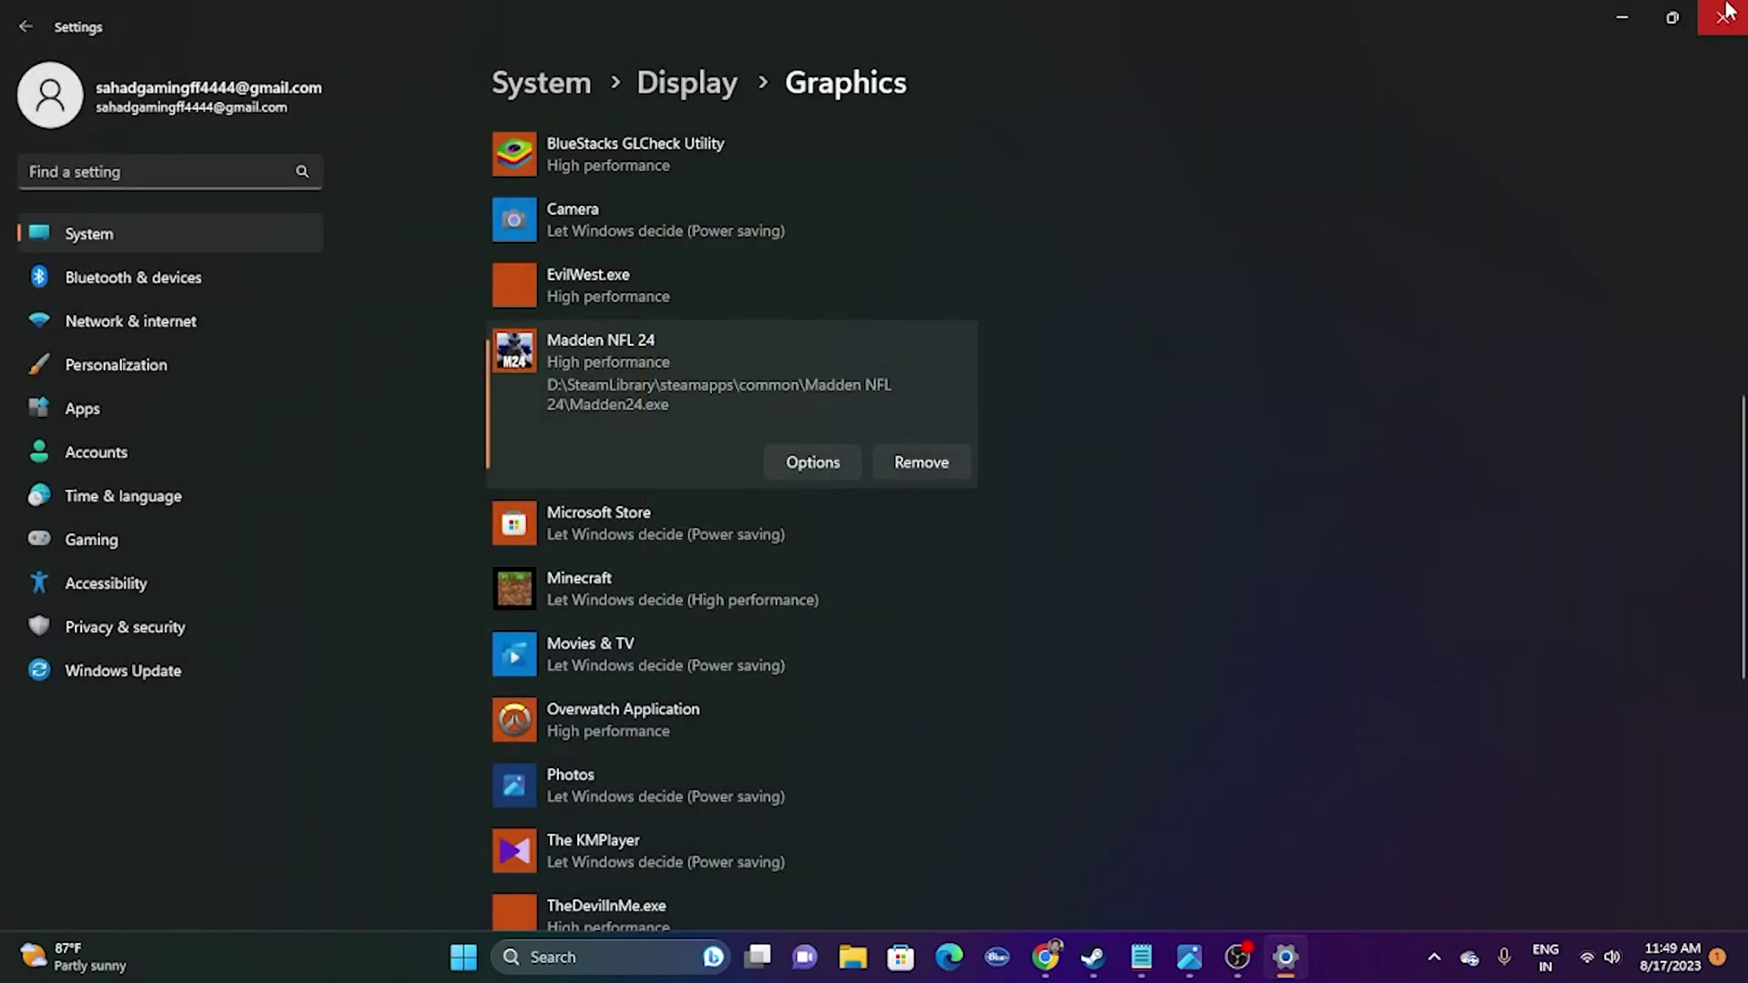
{"action": "left_click", "coordinate": [1727, 12]}
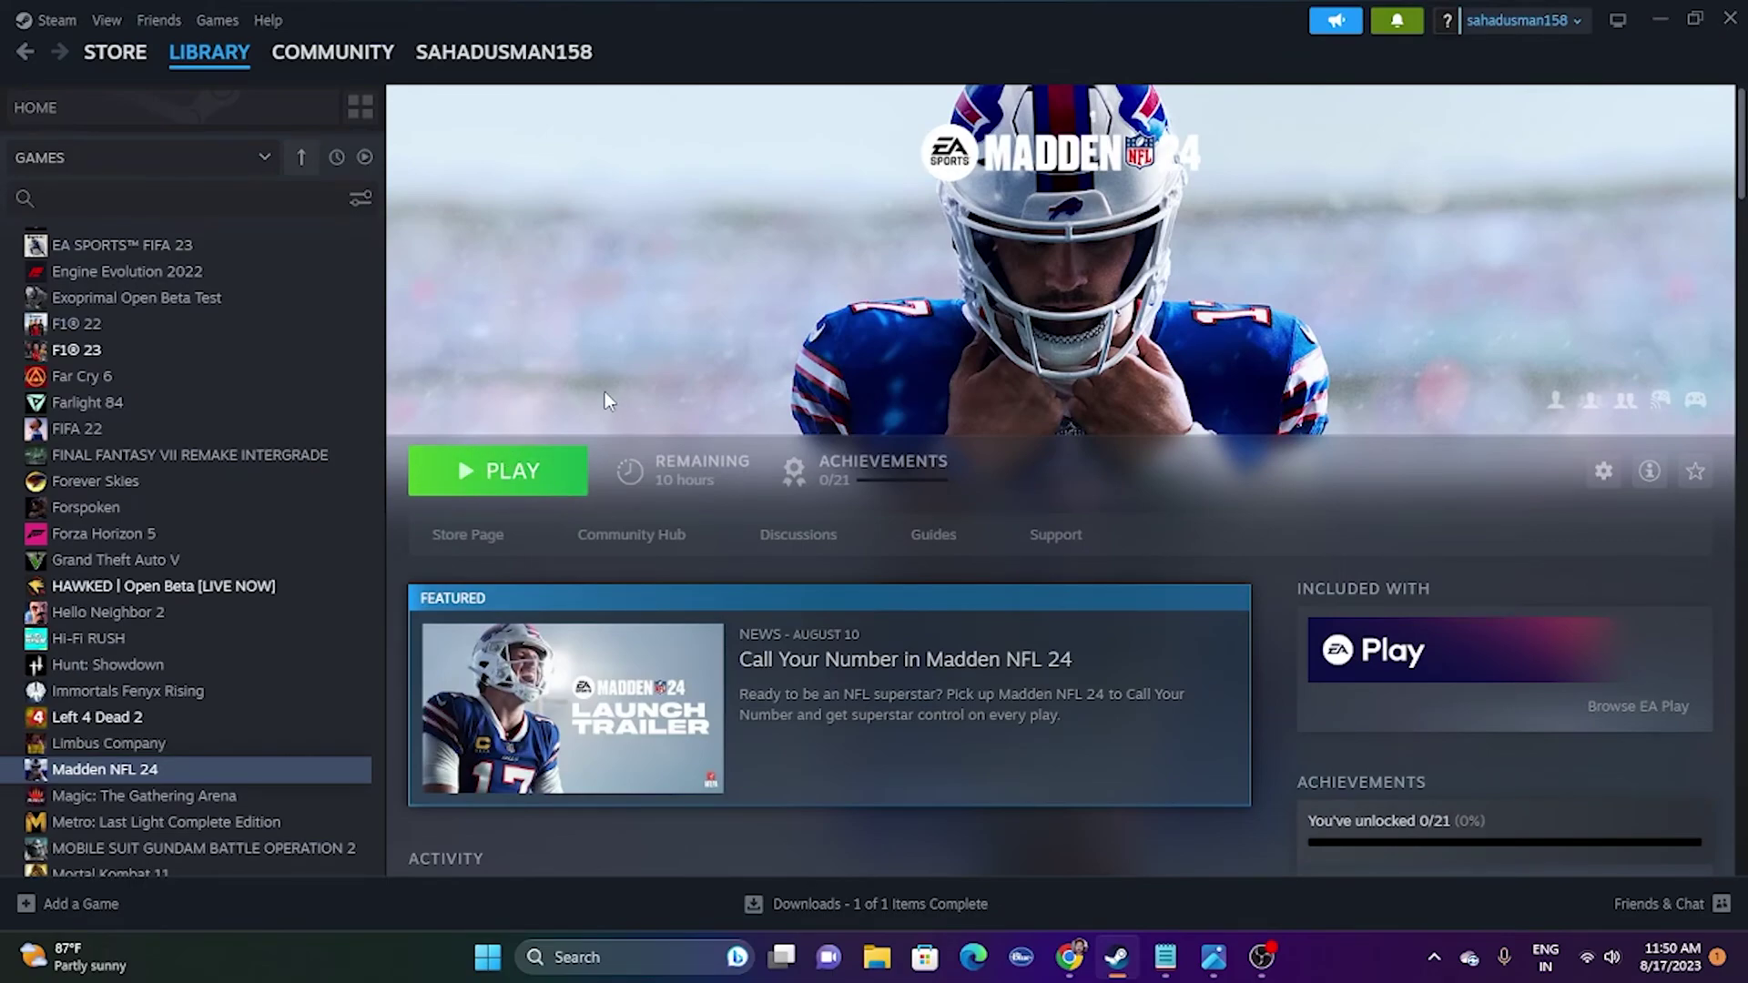
- Minimize Steam and open the Virtual Memory settings from the advanced performance options of System Properties
{"action": "left_click", "coordinate": [1658, 20]}
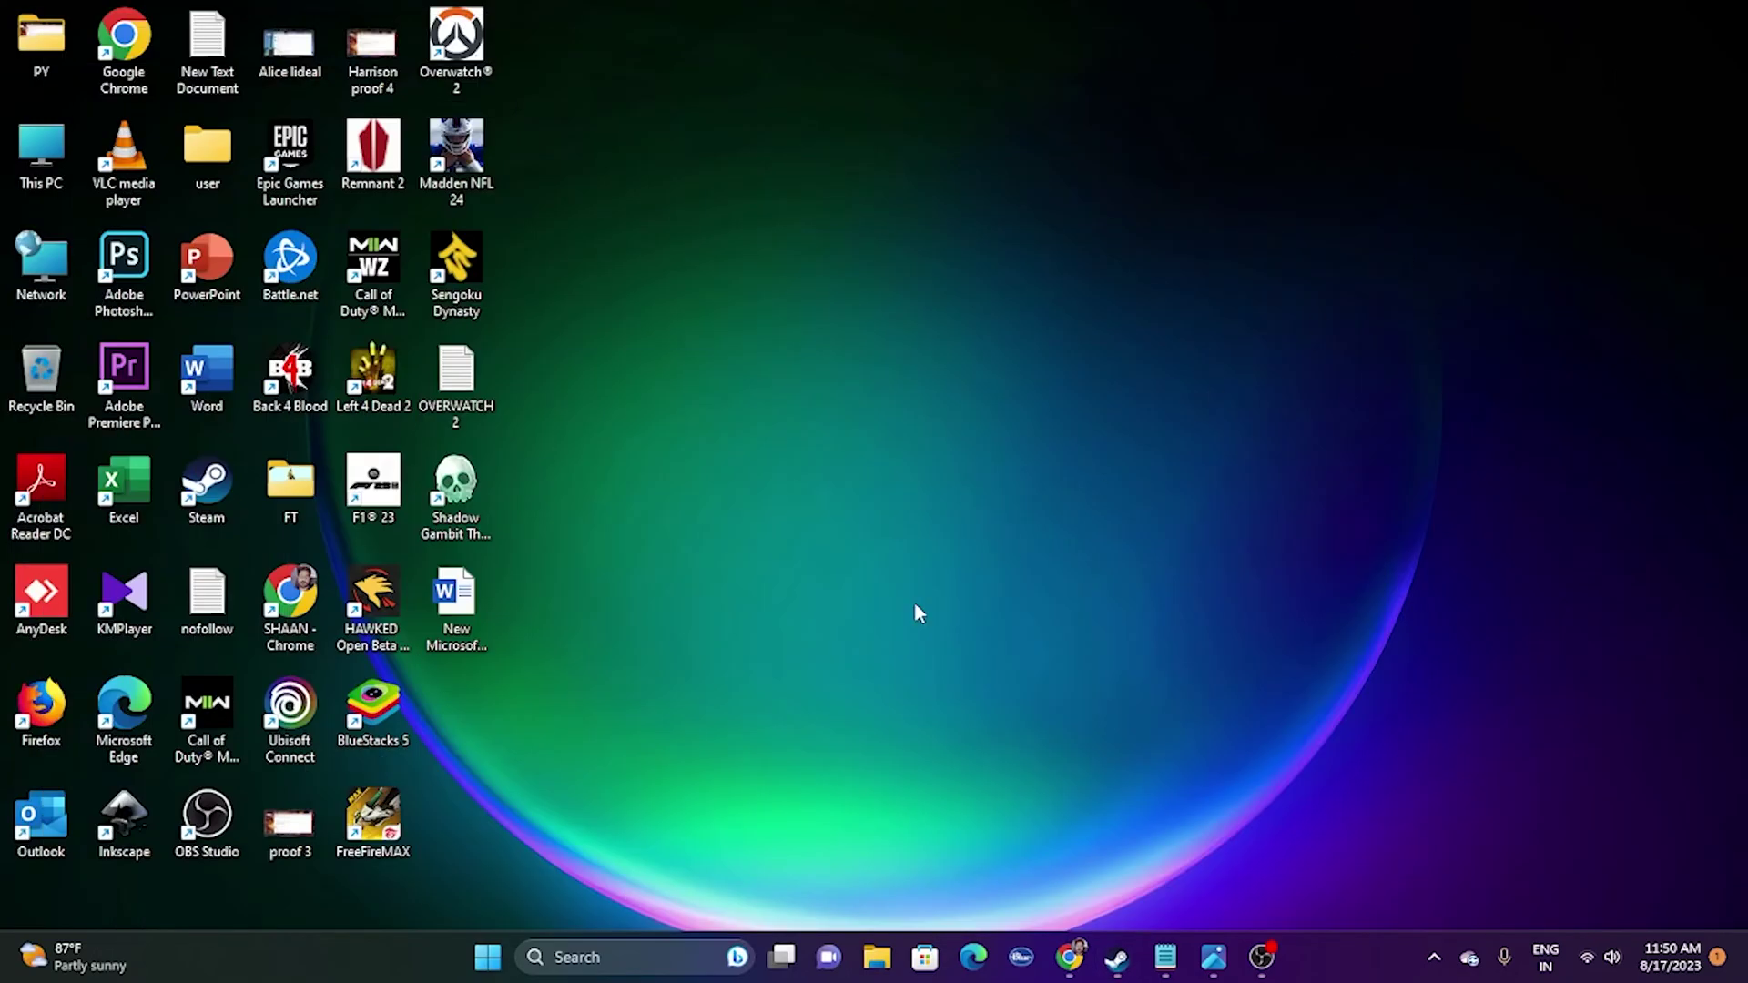
{"action": "left_click", "coordinate": [616, 957]}
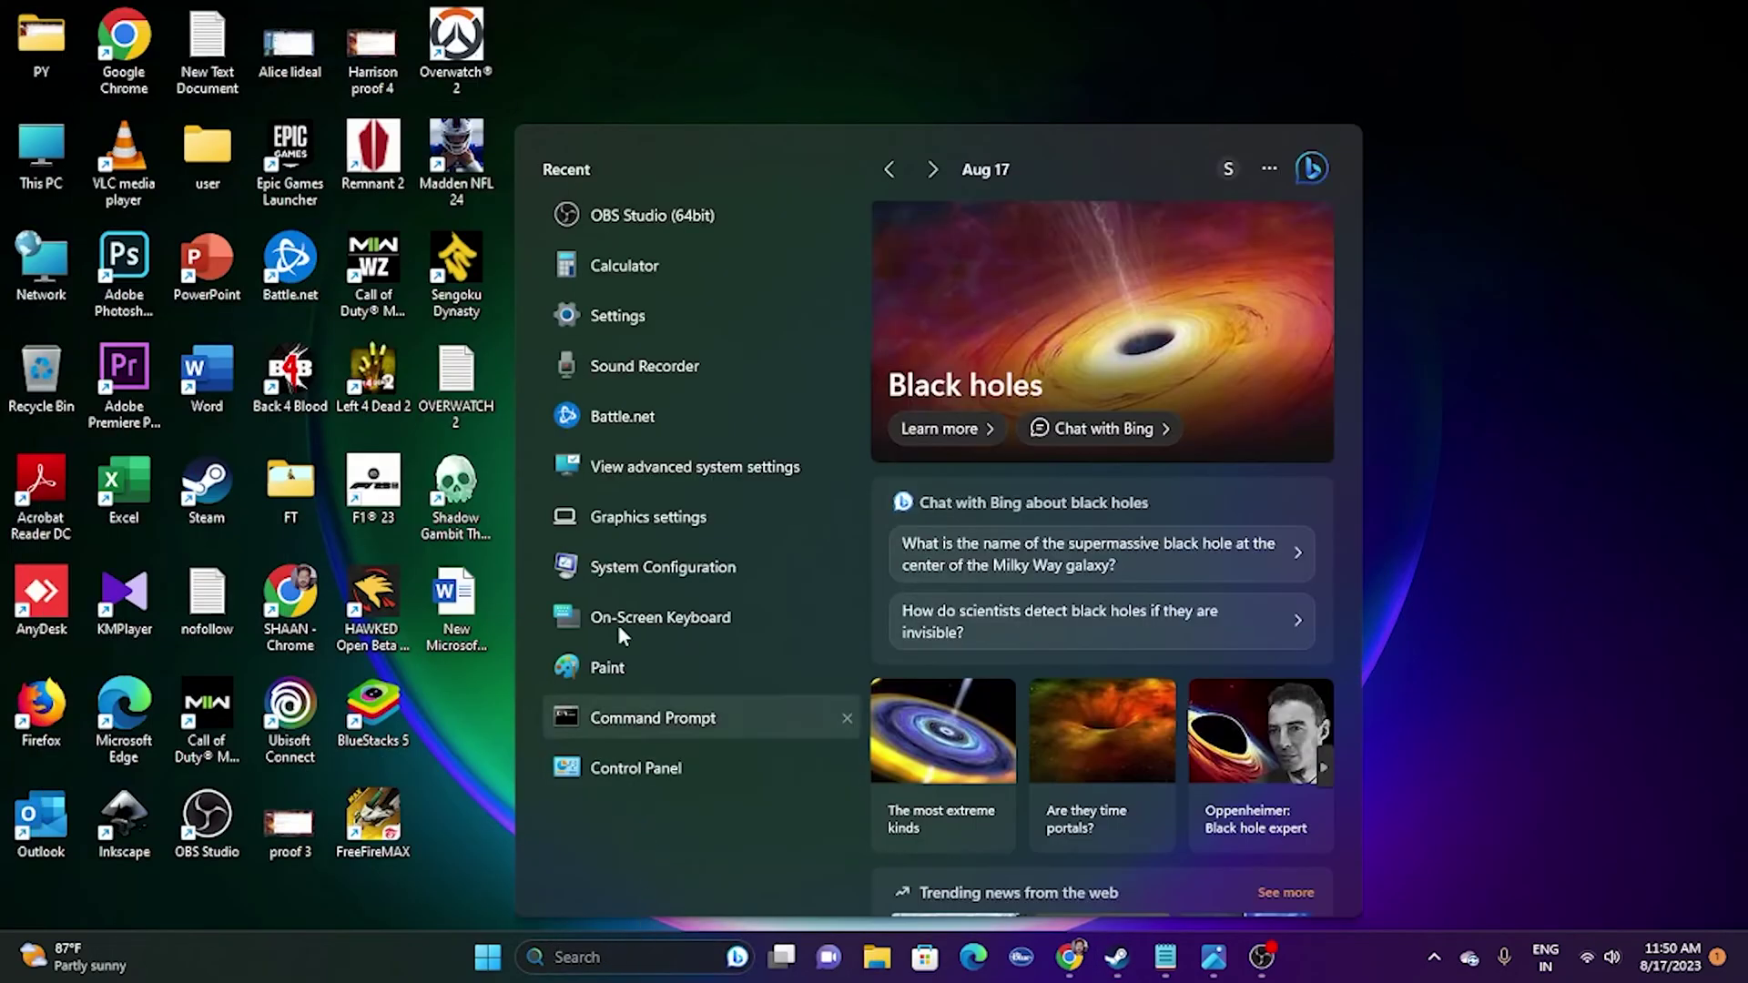
{"action": "left_click", "coordinate": [670, 477]}
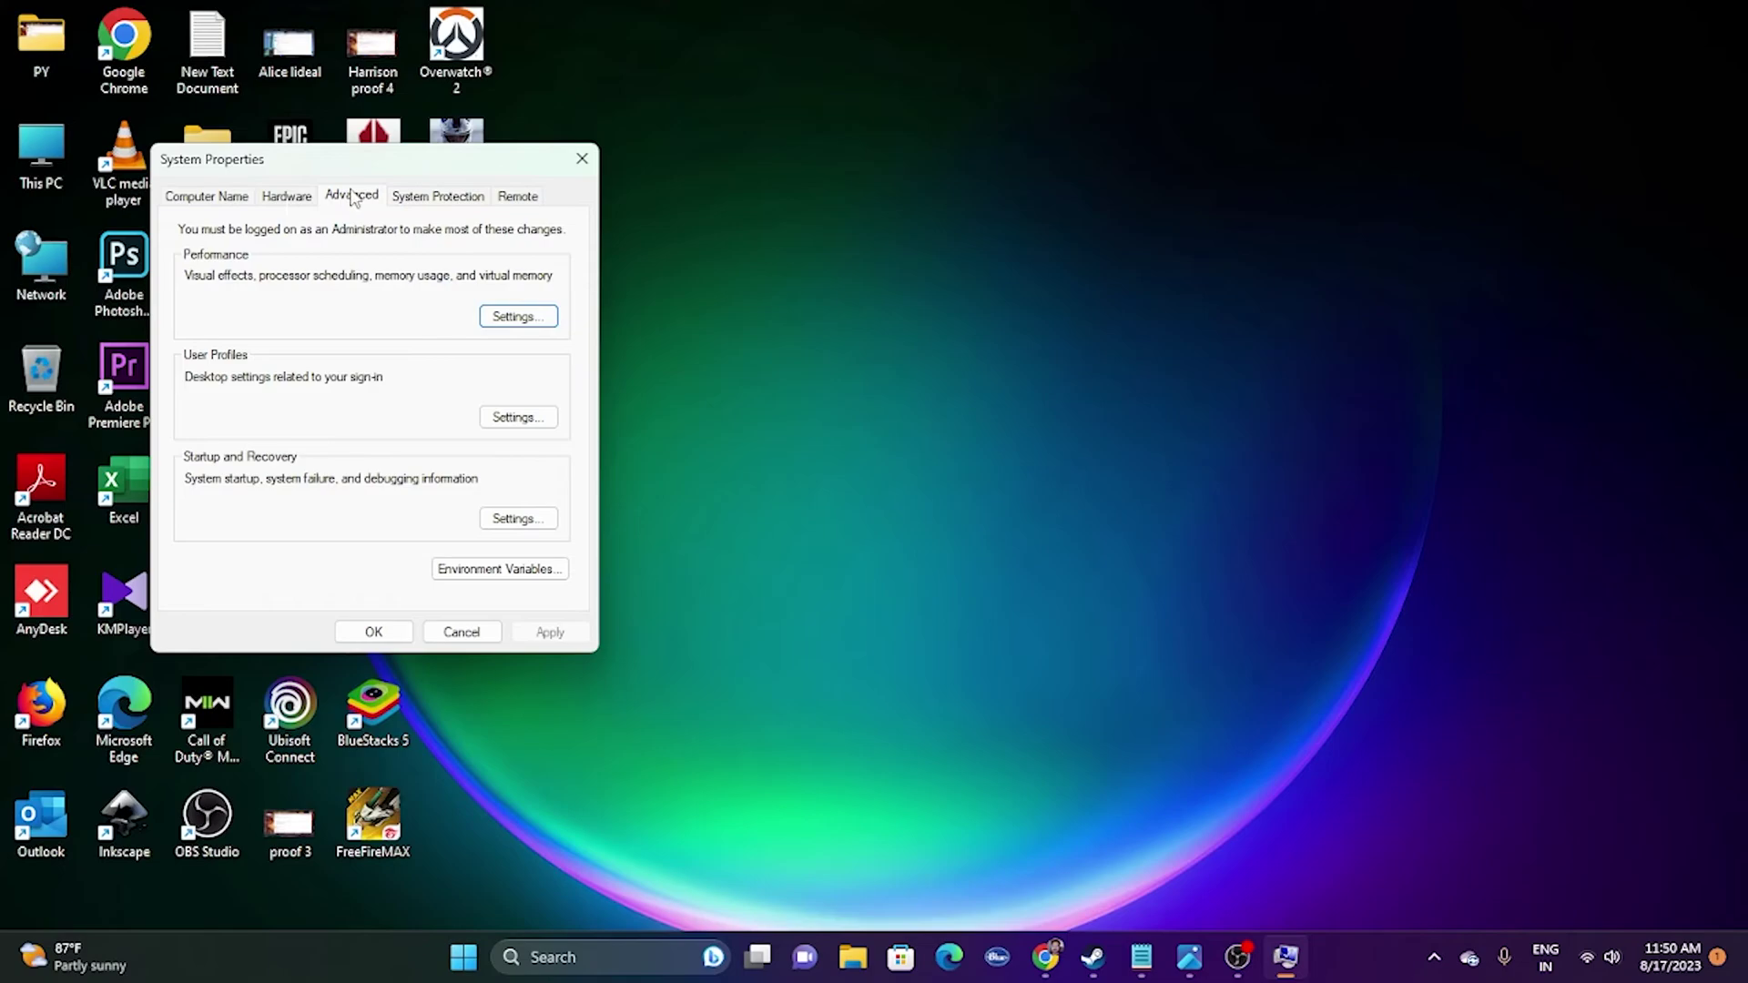
{"action": "left_click", "coordinate": [543, 318]}
{"action": "left_click", "coordinate": [313, 280]}
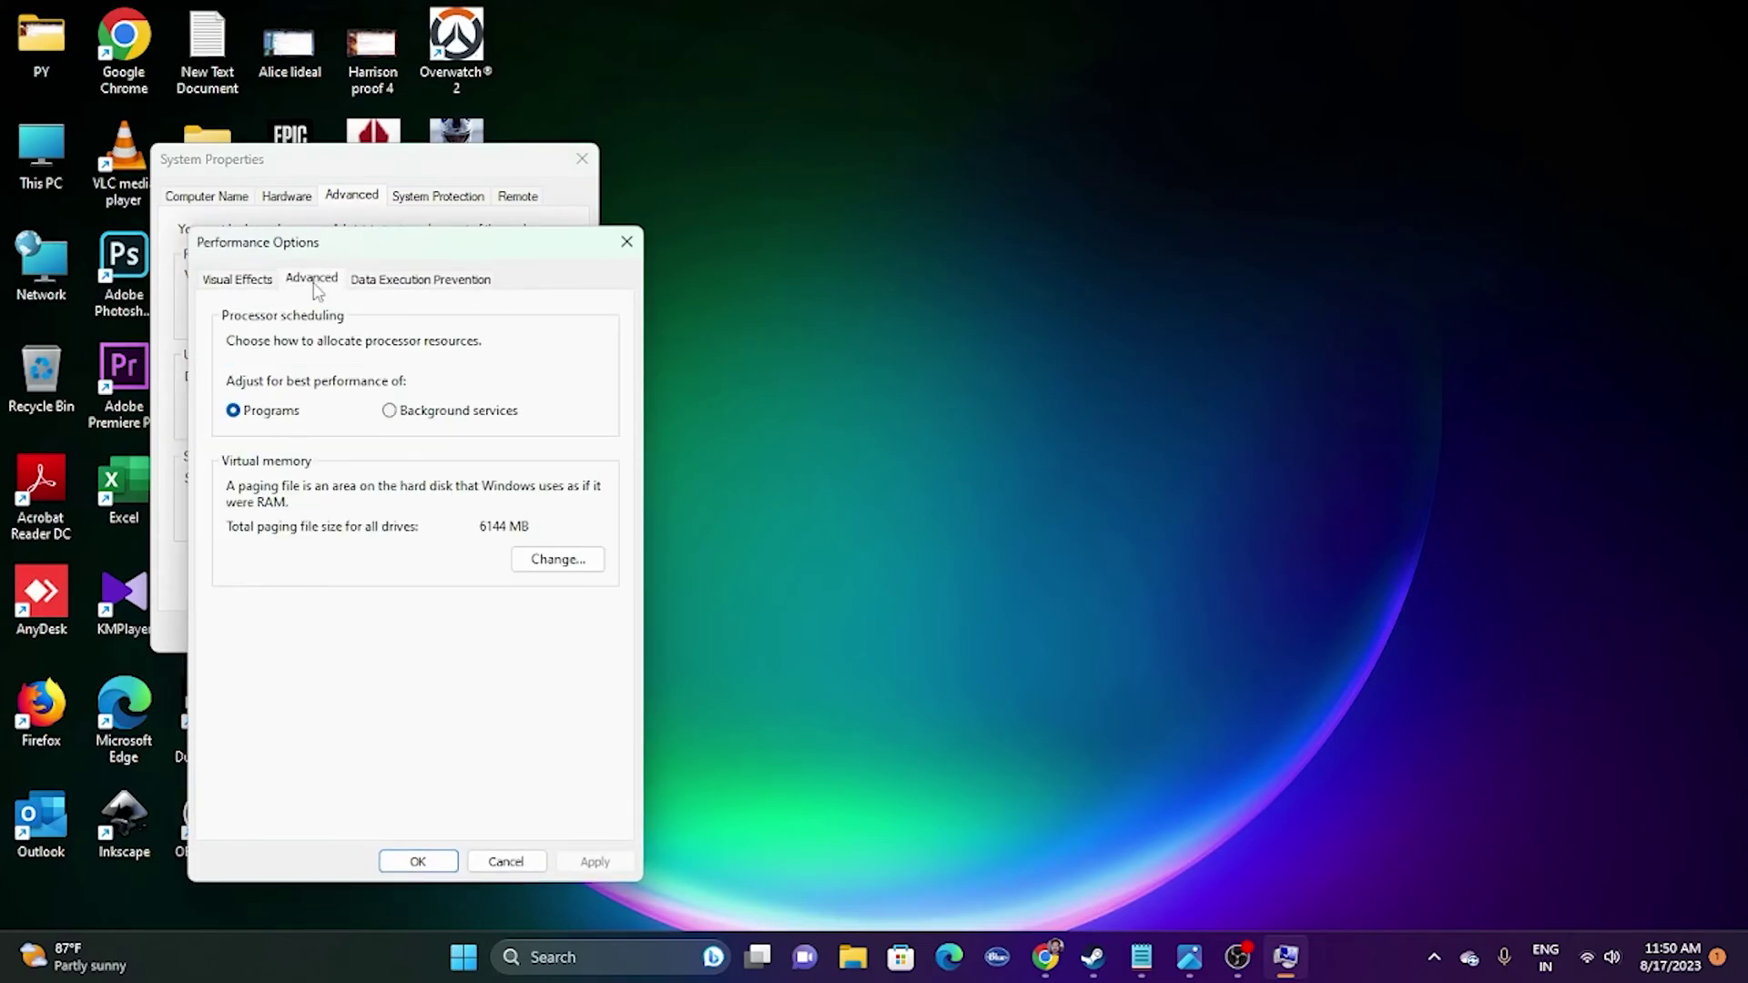
{"action": "left_click", "coordinate": [549, 559]}
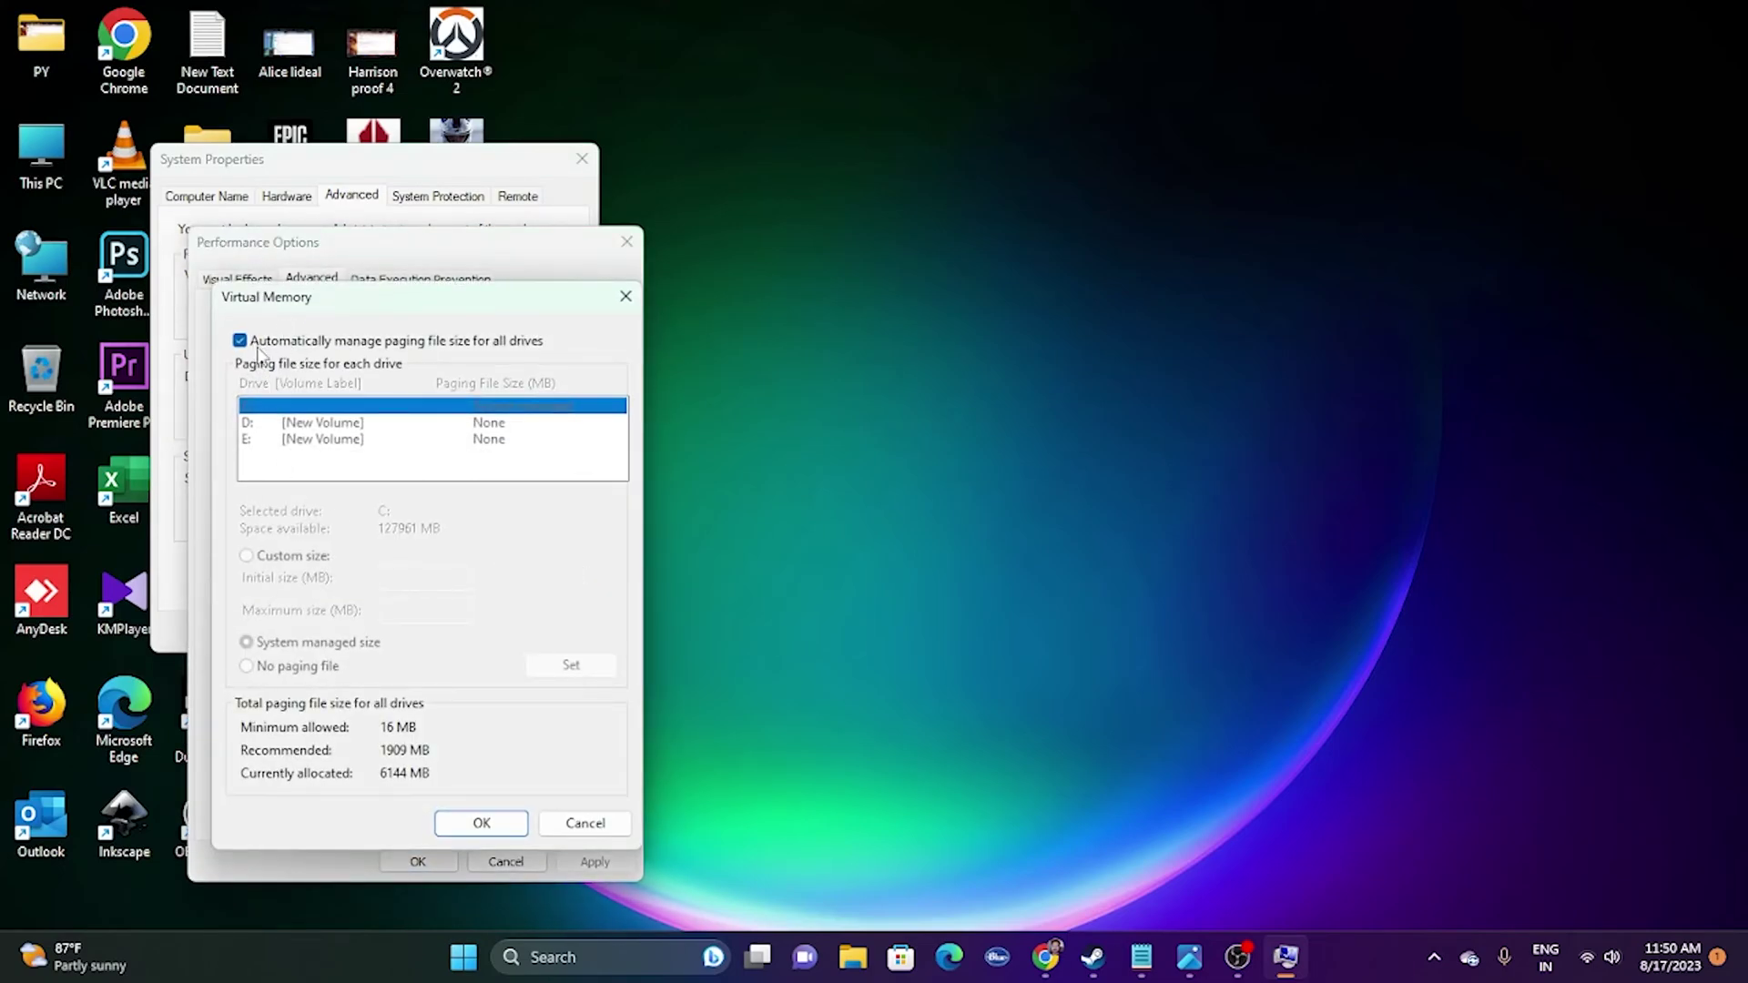
- Turn off automatic paging file management for all drives and choose a custom paging file size for drive D:
{"action": "left_click", "coordinate": [240, 342]}
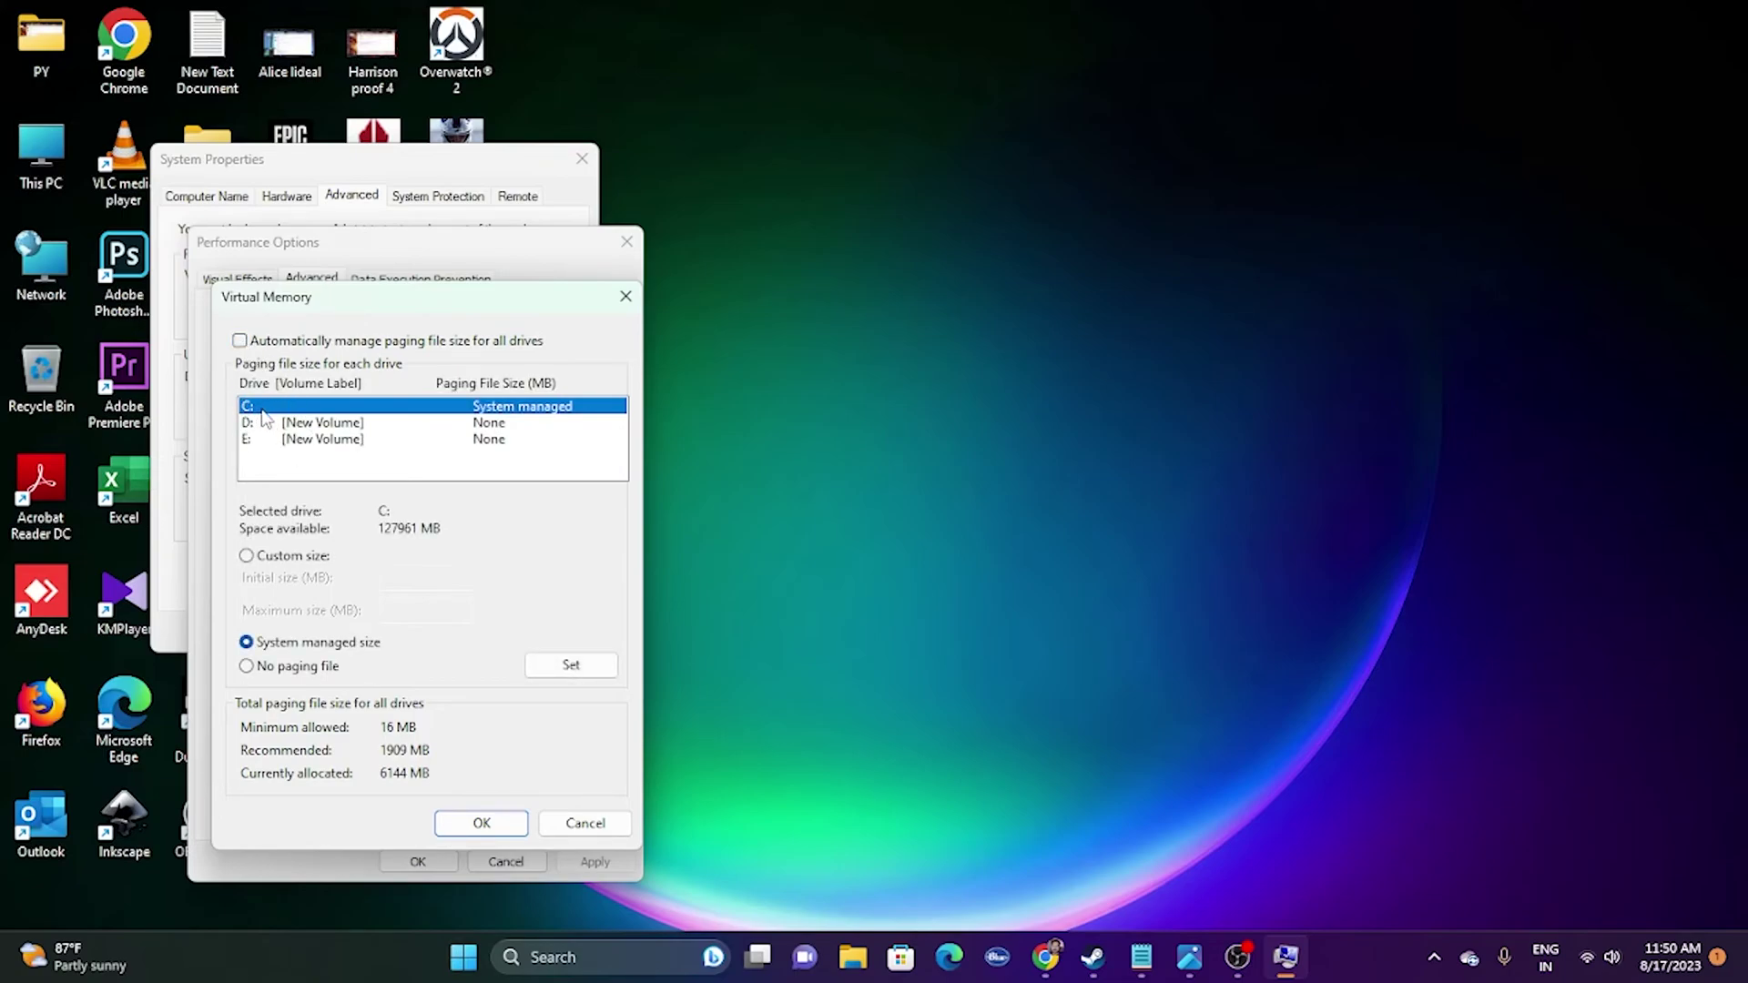
{"action": "left_click", "coordinate": [241, 341]}
{"action": "left_click", "coordinate": [240, 341]}
{"action": "left_click", "coordinate": [255, 424]}
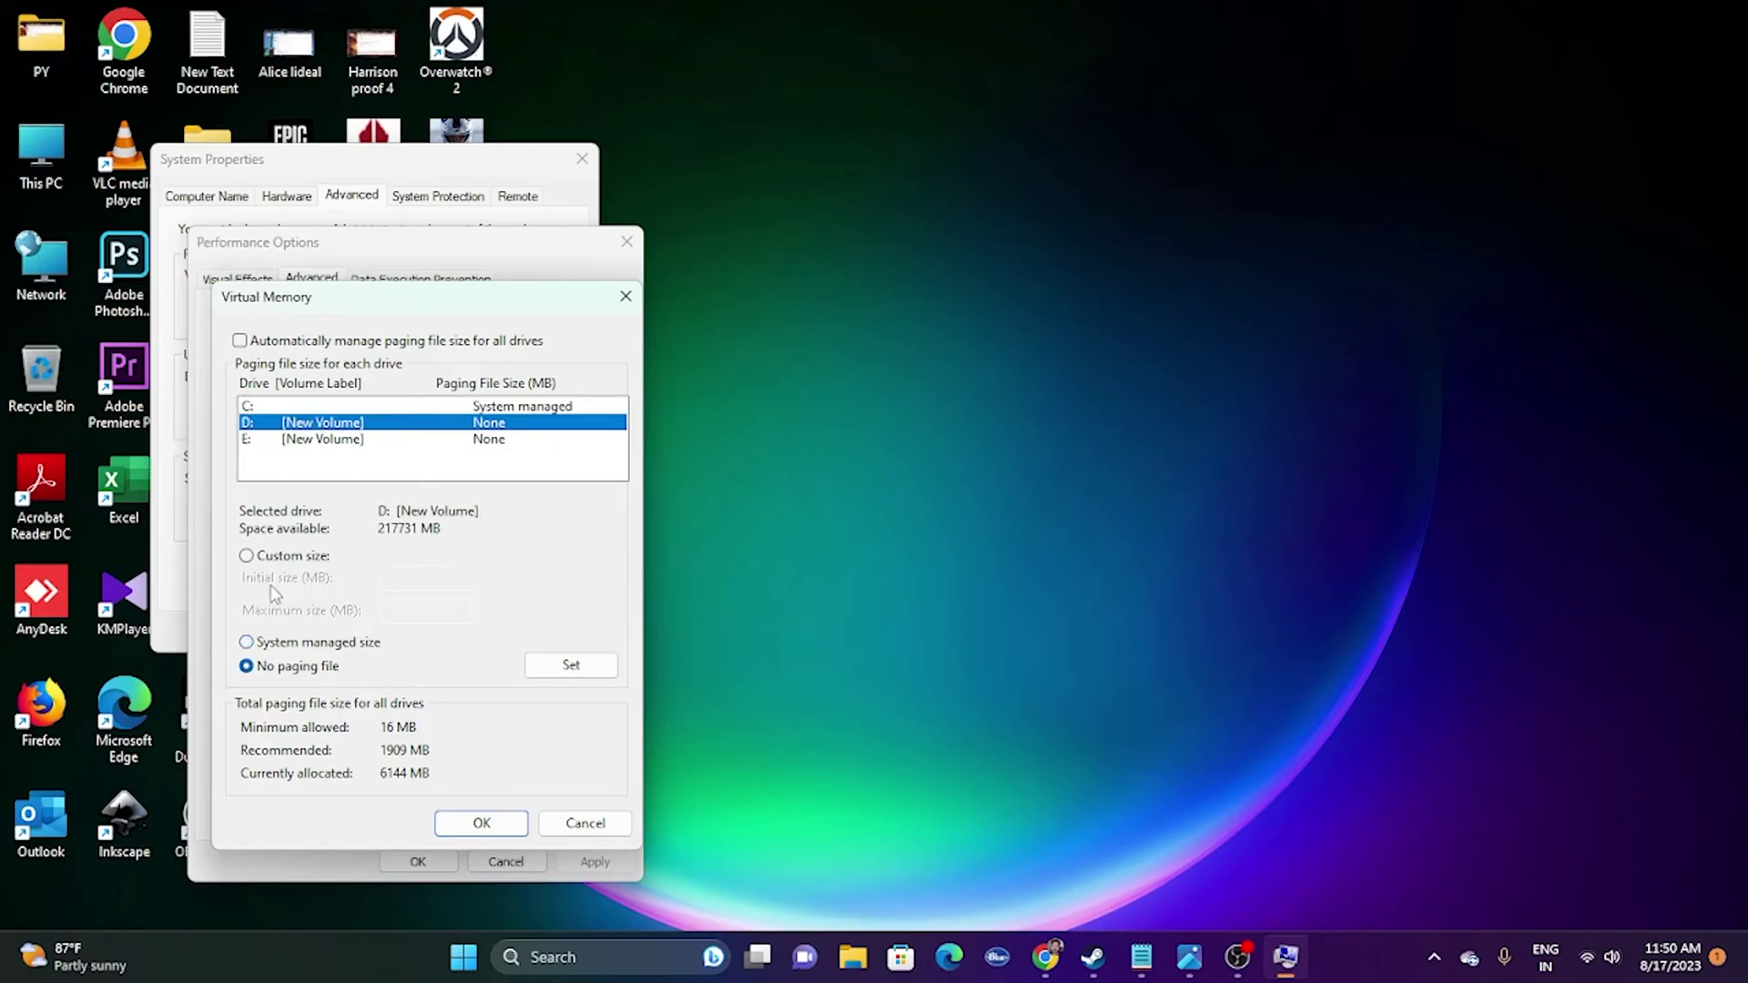
{"action": "left_click", "coordinate": [245, 556]}
{"action": "left_click", "coordinate": [451, 582]}
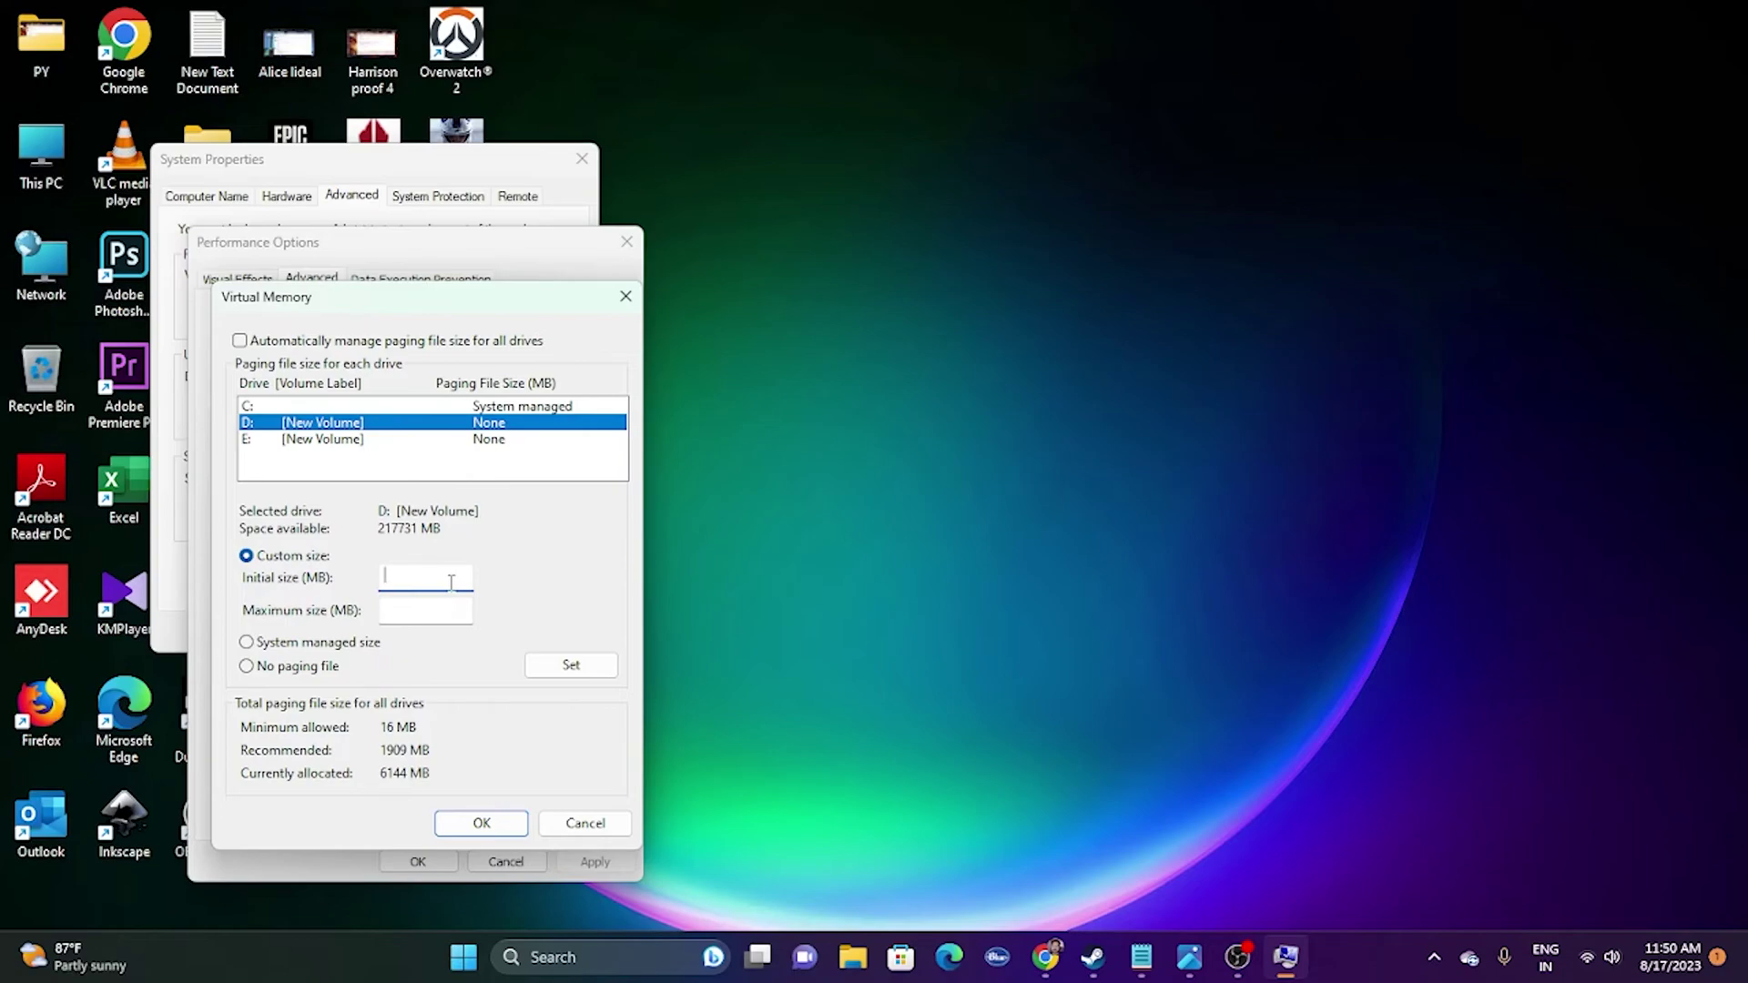
- Open Calculator and multiply 32 by 1024
{"action": "left_click", "coordinate": [551, 957]}
{"action": "left_click", "coordinate": [667, 266]}
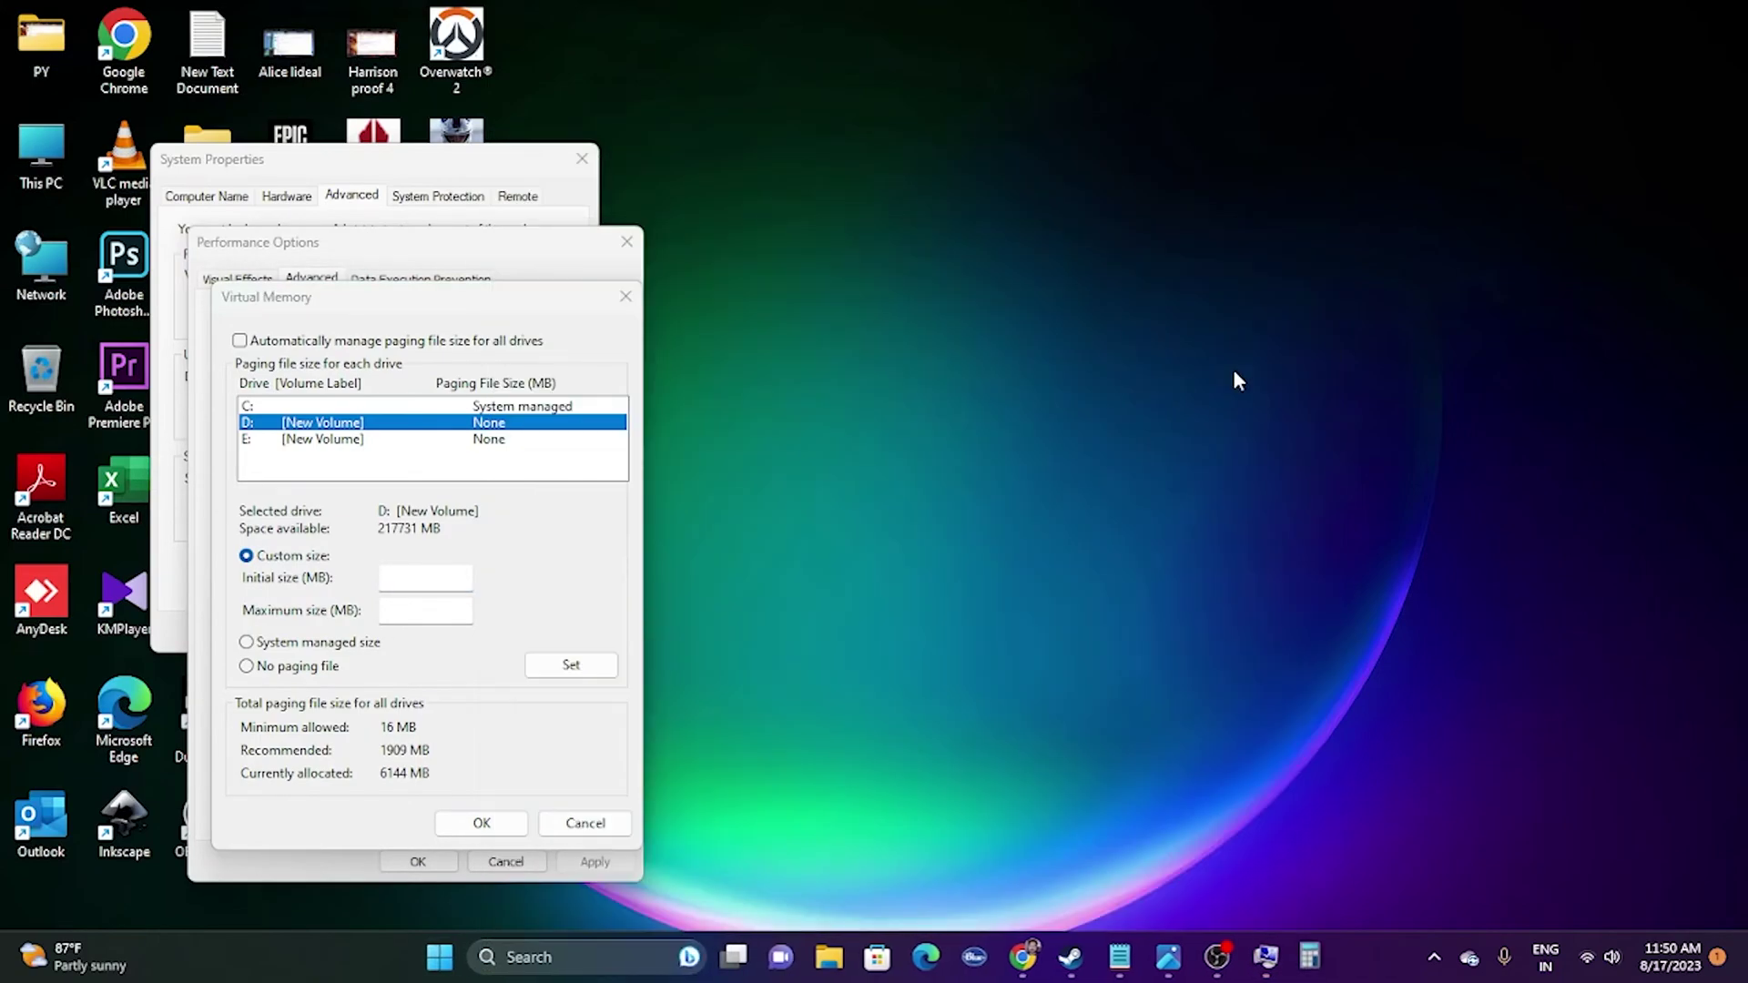
{"action": "left_click", "coordinate": [1354, 587]}
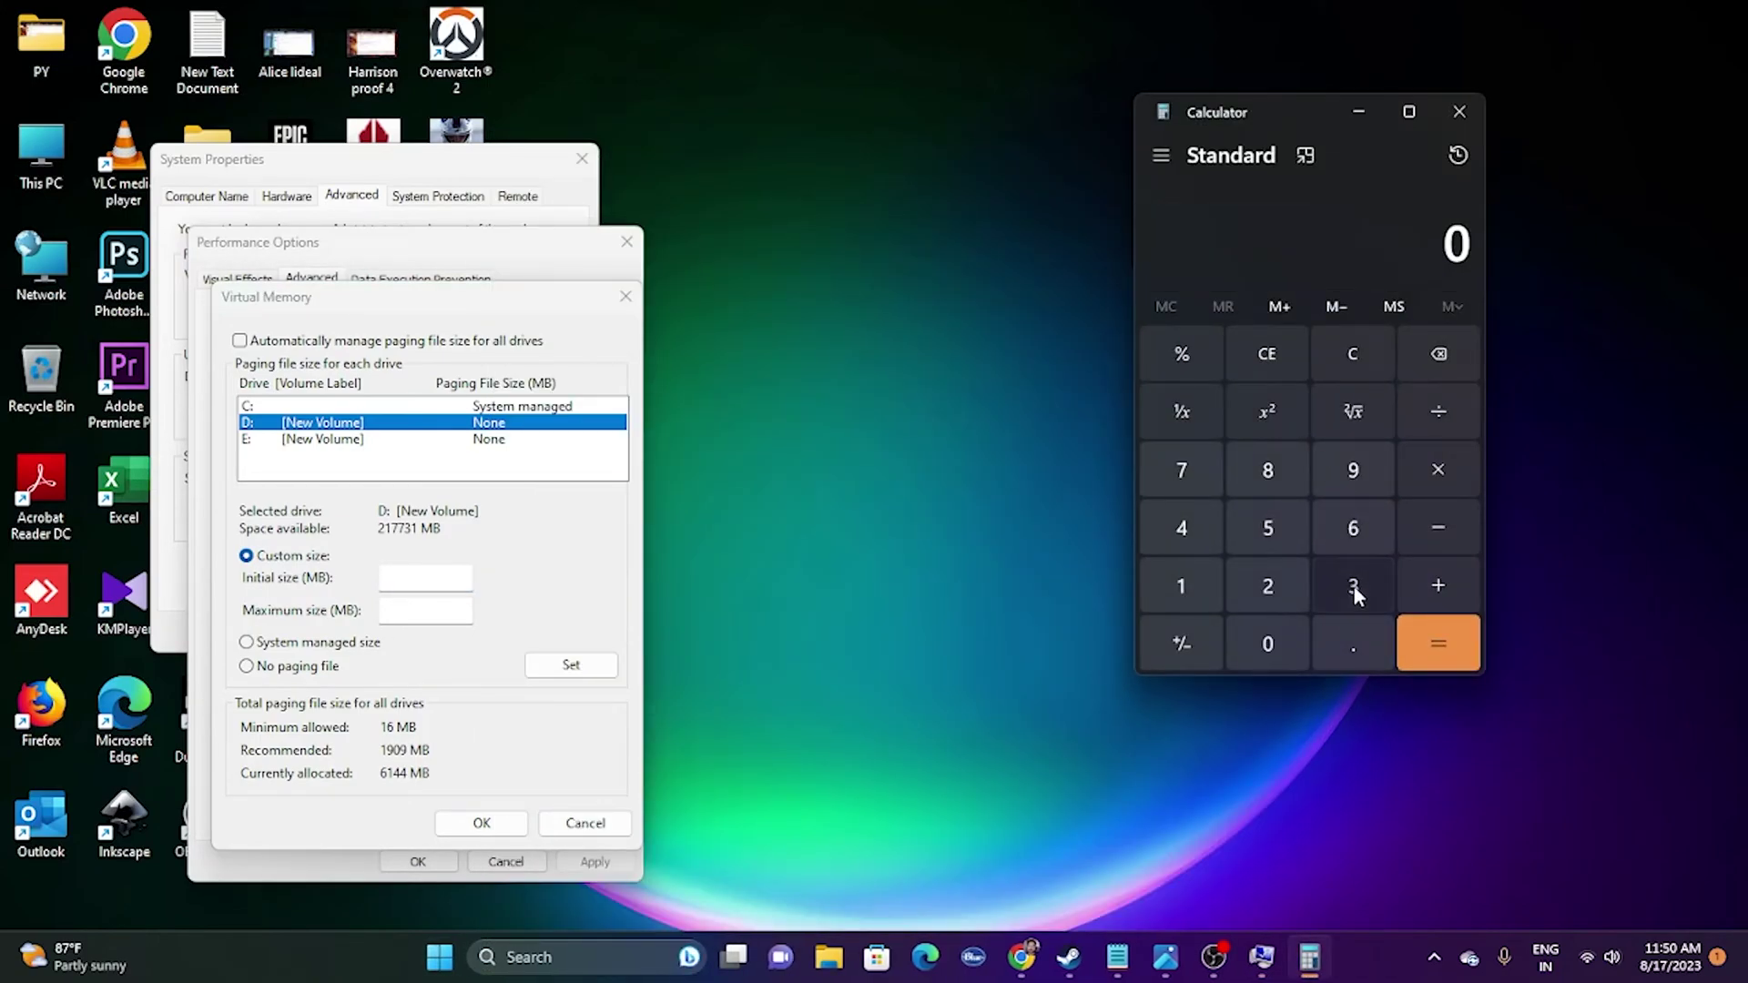
{"action": "left_click", "coordinate": [1270, 590]}
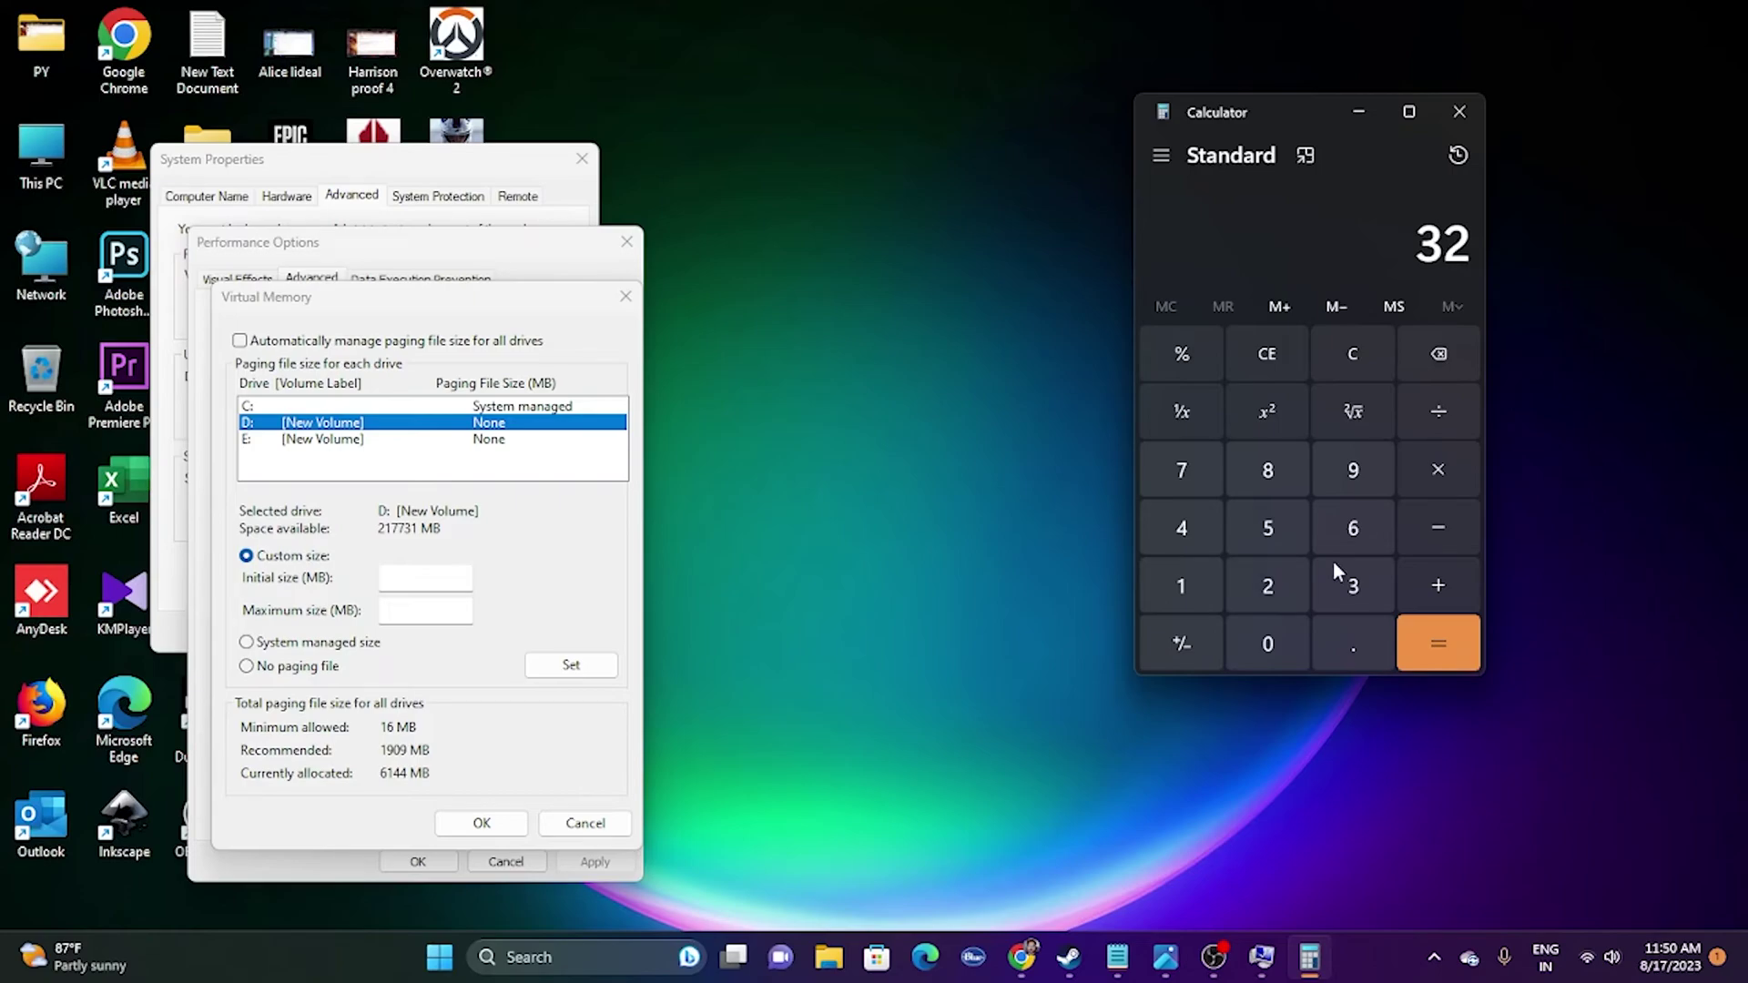
{"action": "left_click", "coordinate": [1430, 473]}
{"action": "left_click", "coordinate": [1175, 586]}
{"action": "left_click", "coordinate": [1244, 643]}
{"action": "left_click", "coordinate": [1267, 586]}
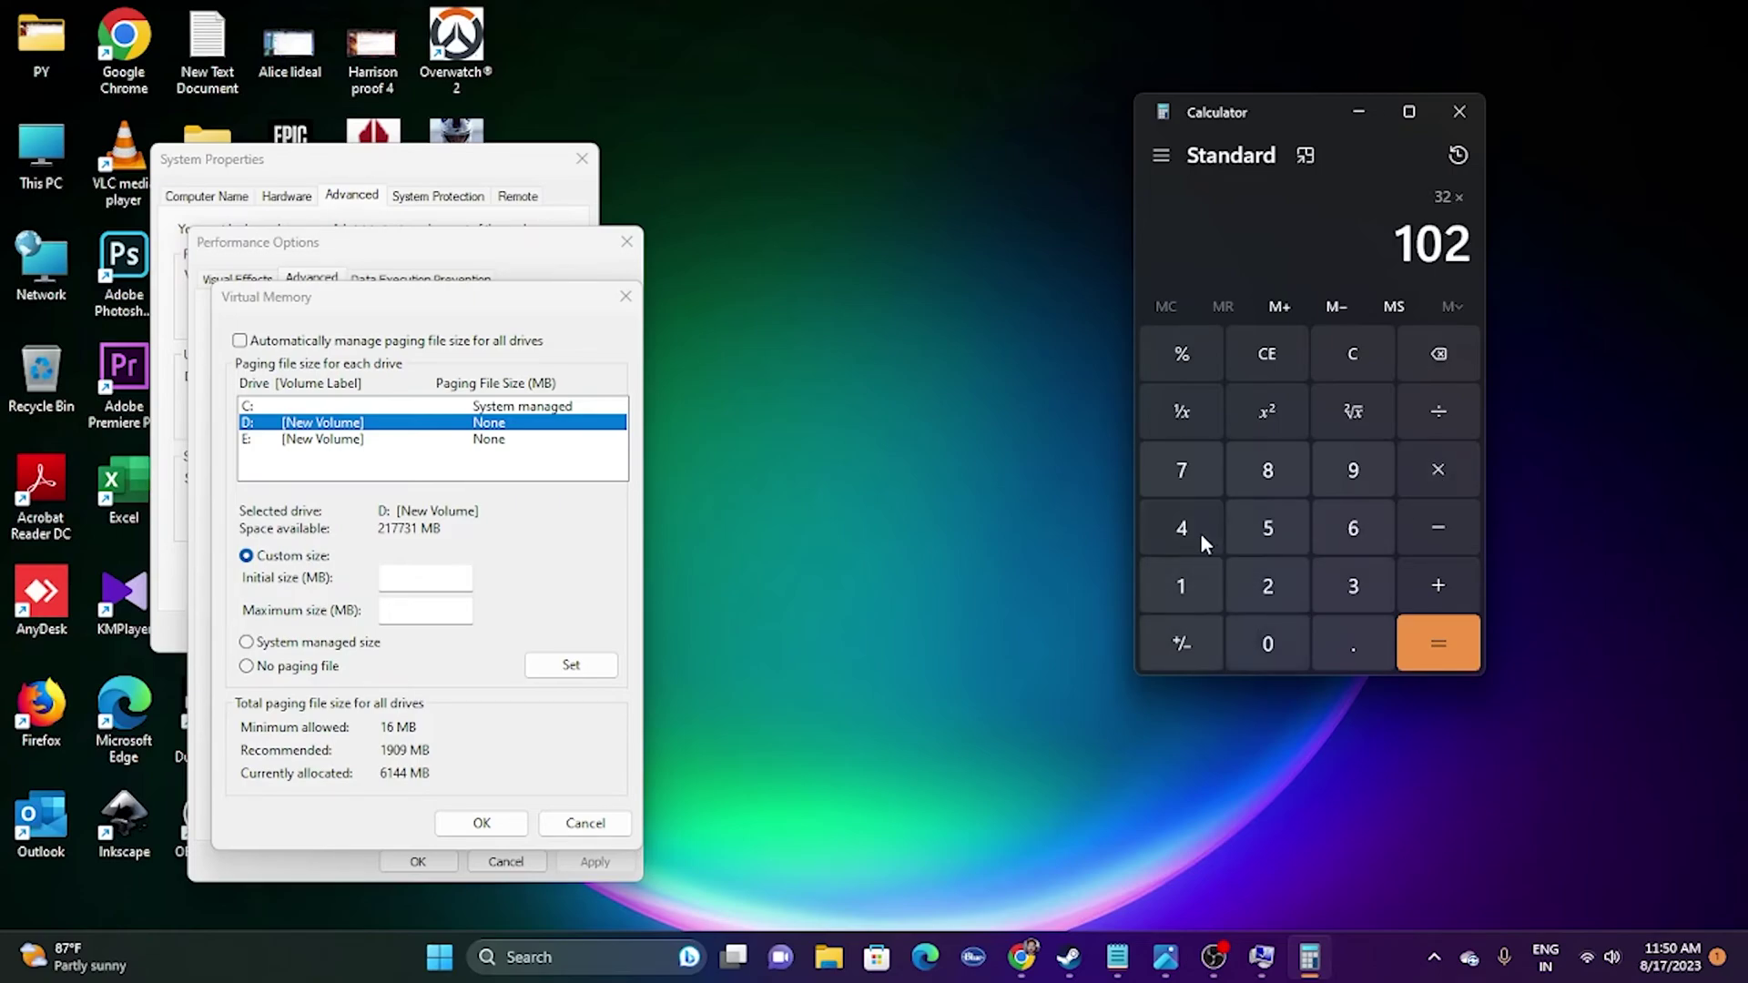
{"action": "left_click", "coordinate": [1181, 528]}
{"action": "left_click", "coordinate": [1438, 643]}
- Multiply the product by 1.5 and copy the result, 49,152, into drive D:'s initial paging file size in MB
{"action": "left_click", "coordinate": [1438, 470]}
{"action": "left_click", "coordinate": [1198, 582]}
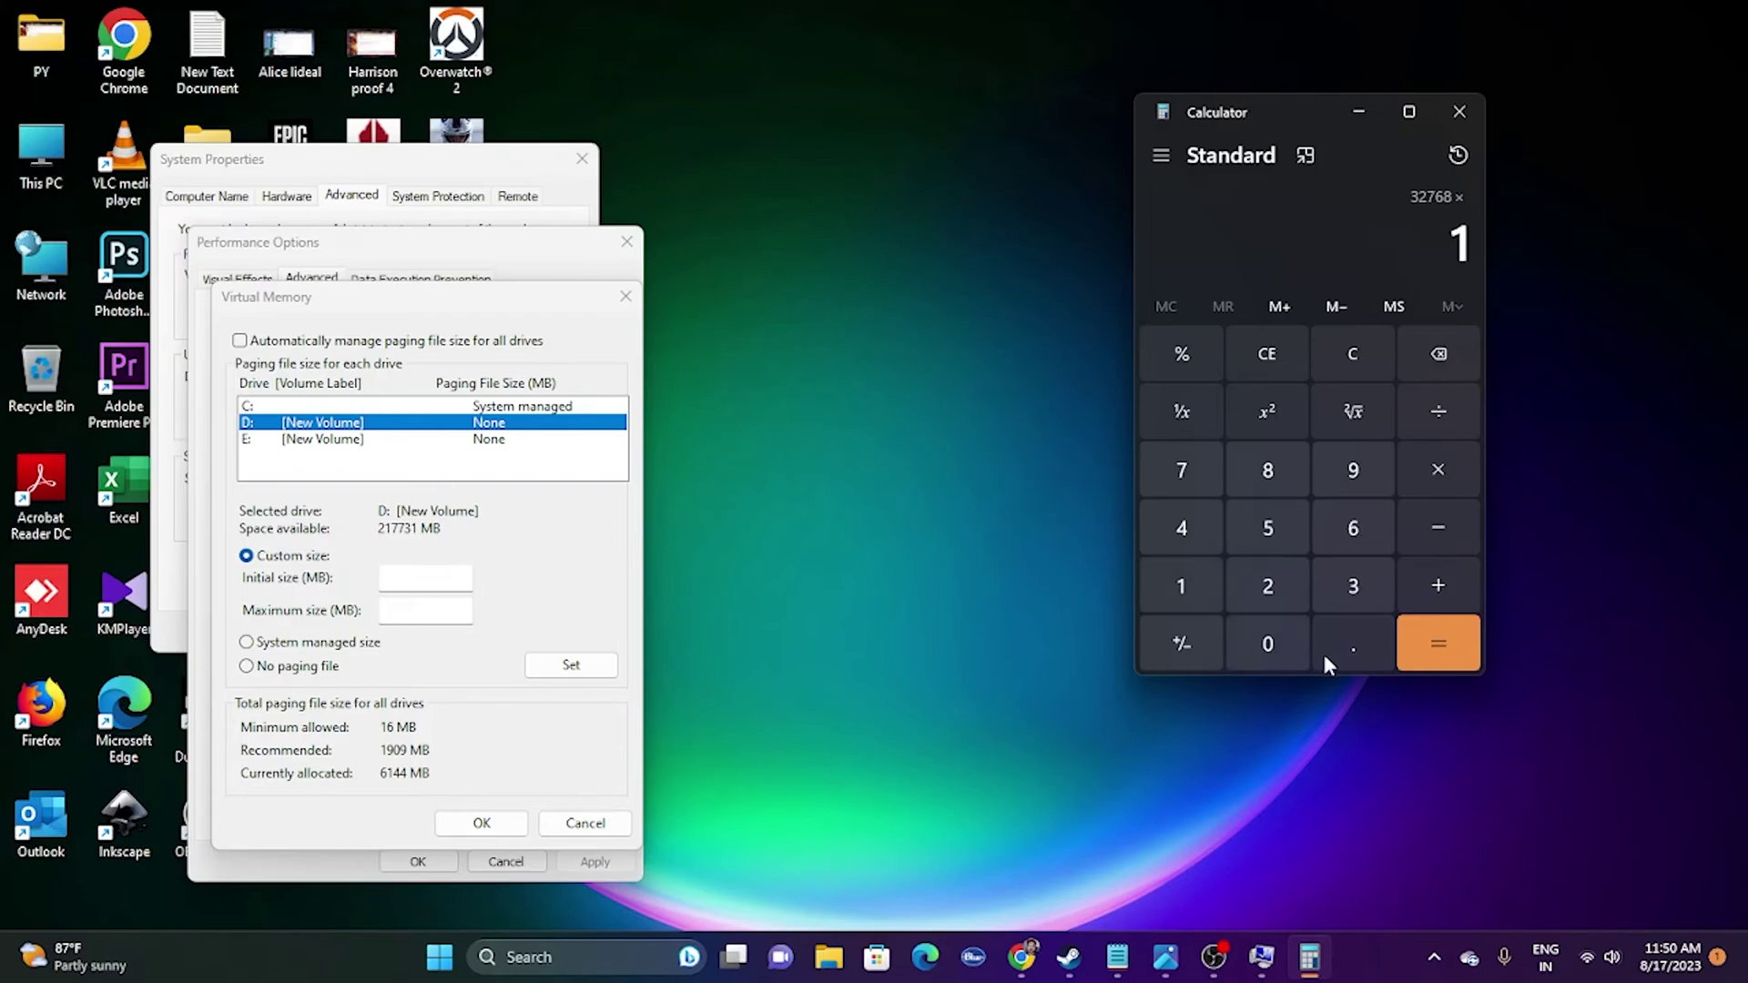
{"action": "left_click", "coordinate": [1324, 649]}
{"action": "left_click", "coordinate": [1284, 533]}
{"action": "left_click", "coordinate": [1438, 643]}
{"action": "left_click_drag", "start_coordinate": [1338, 244], "coordinate": [1461, 244]}
{"action": "right_click", "coordinate": [1461, 244]}
{"action": "left_click", "coordinate": [1522, 271]}
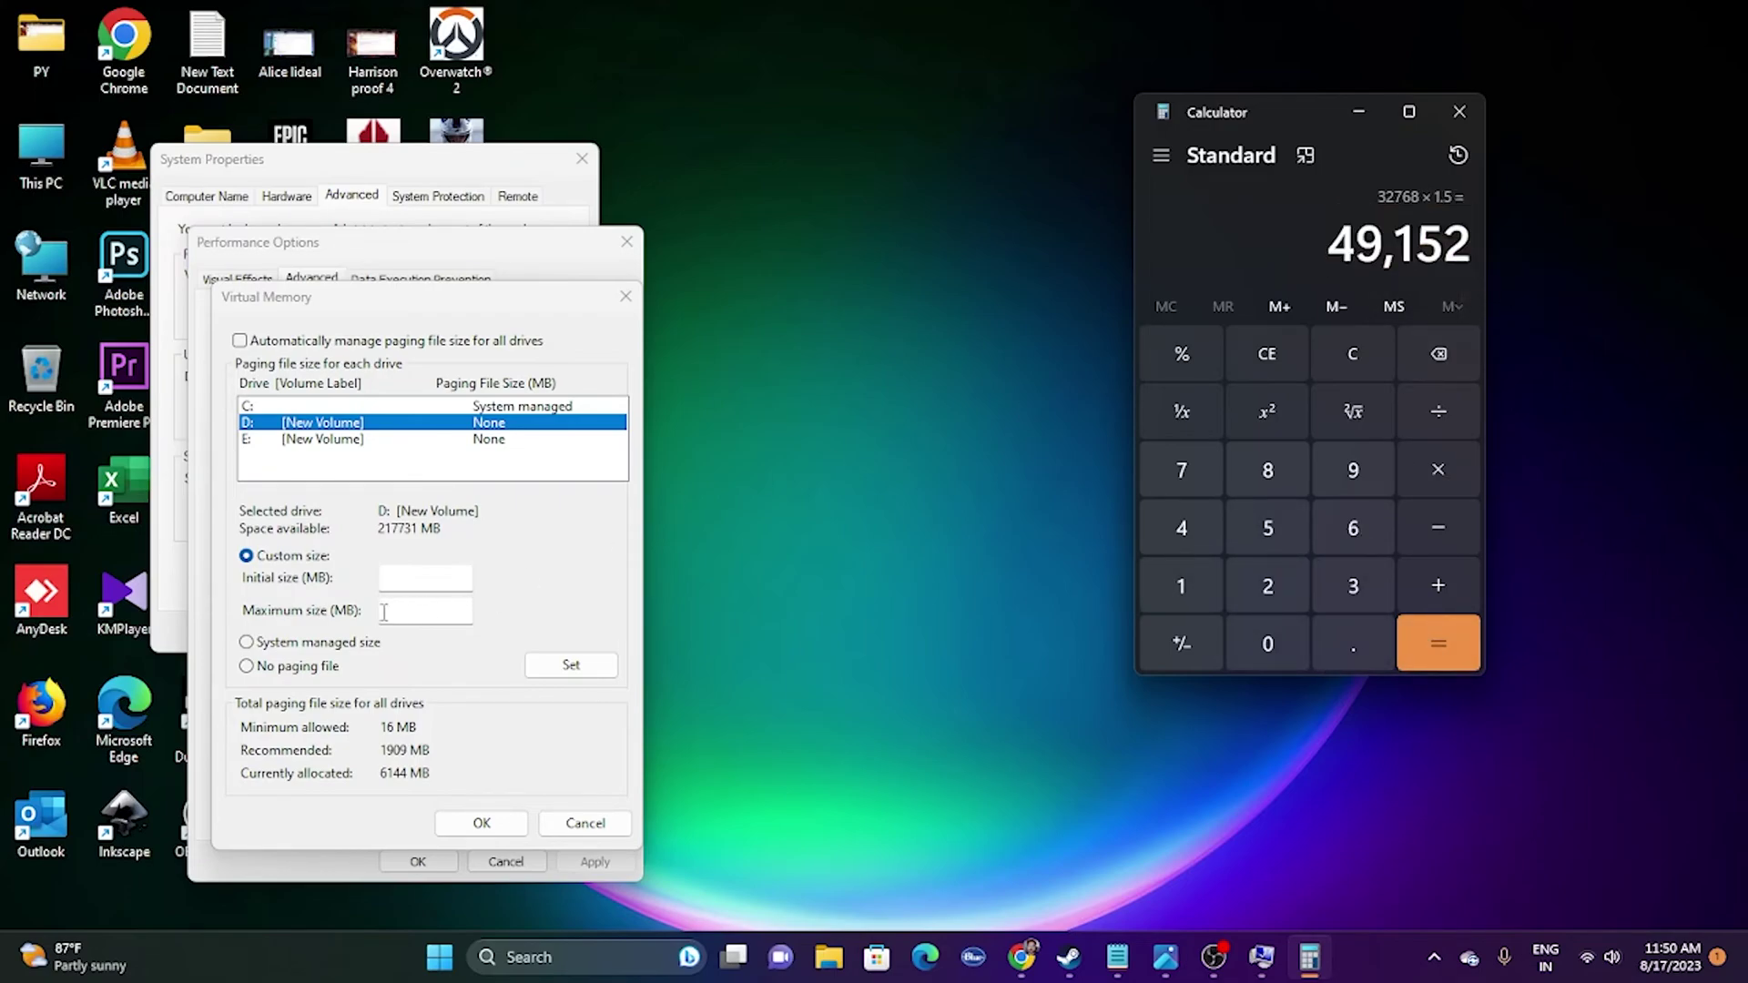
{"action": "right_click", "coordinate": [384, 571]}
{"action": "left_click", "coordinate": [442, 664]}
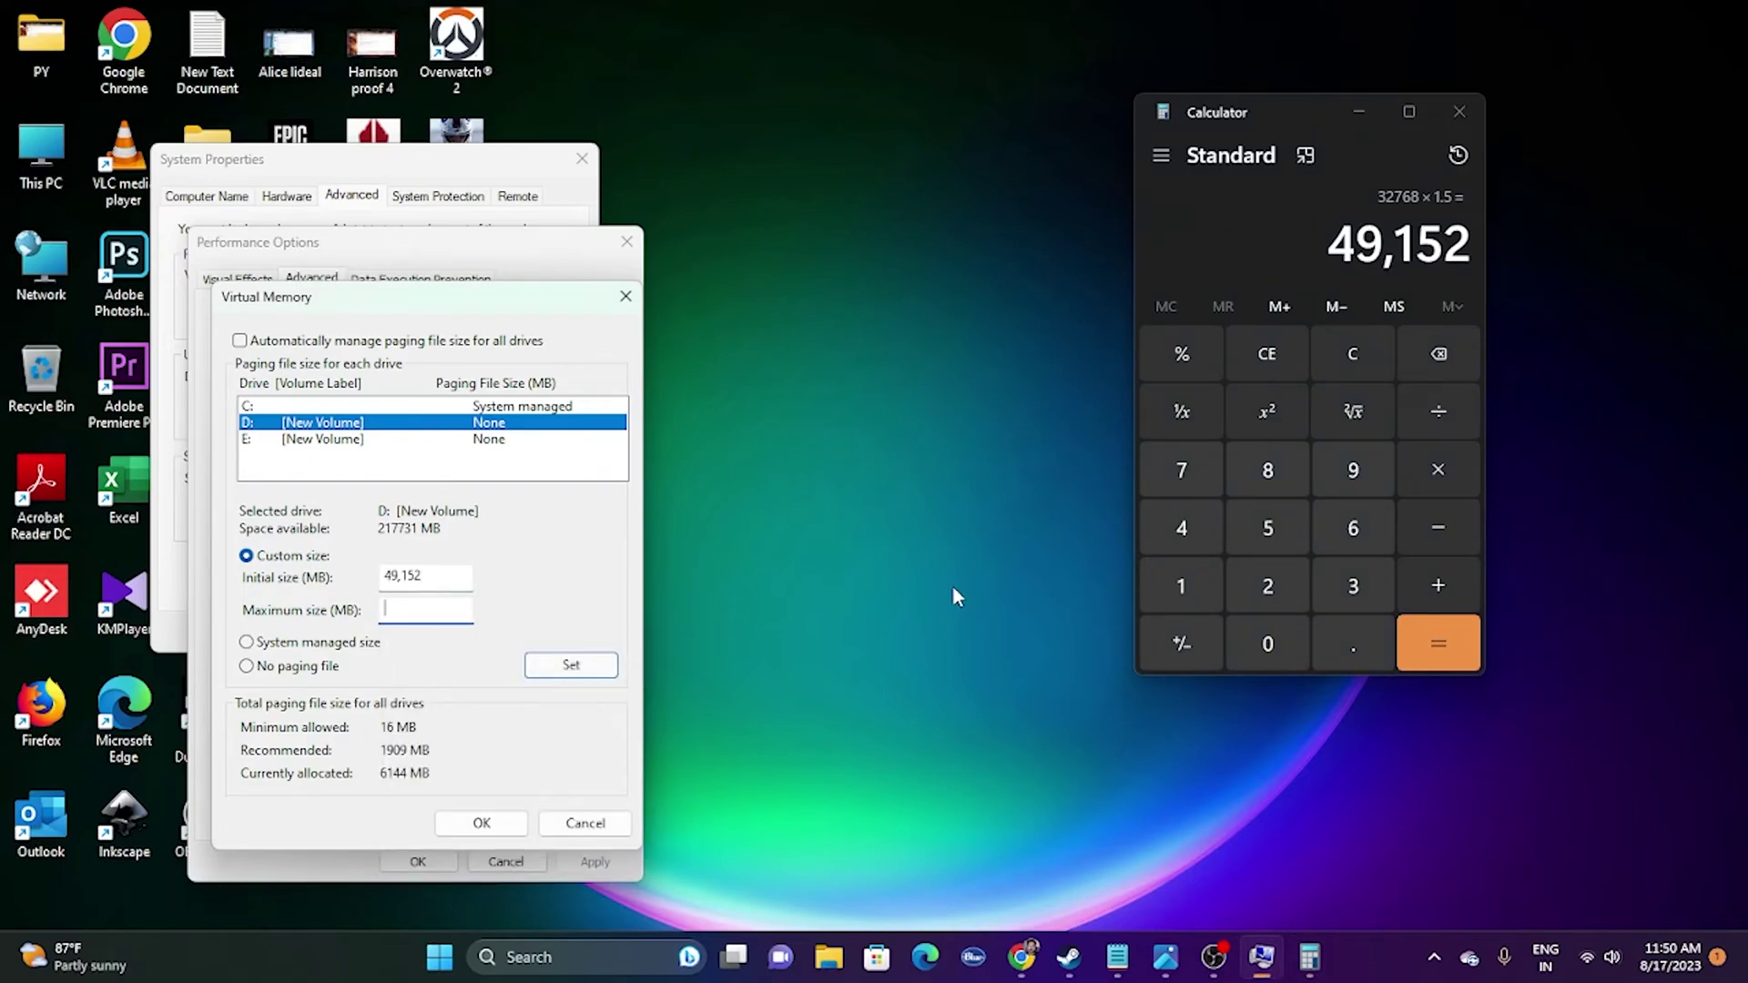
- Clear Calculator and compute 32 × 1024 again for the maximum paging file size
{"action": "left_click", "coordinate": [1382, 352]}
{"action": "key", "text": "3"}
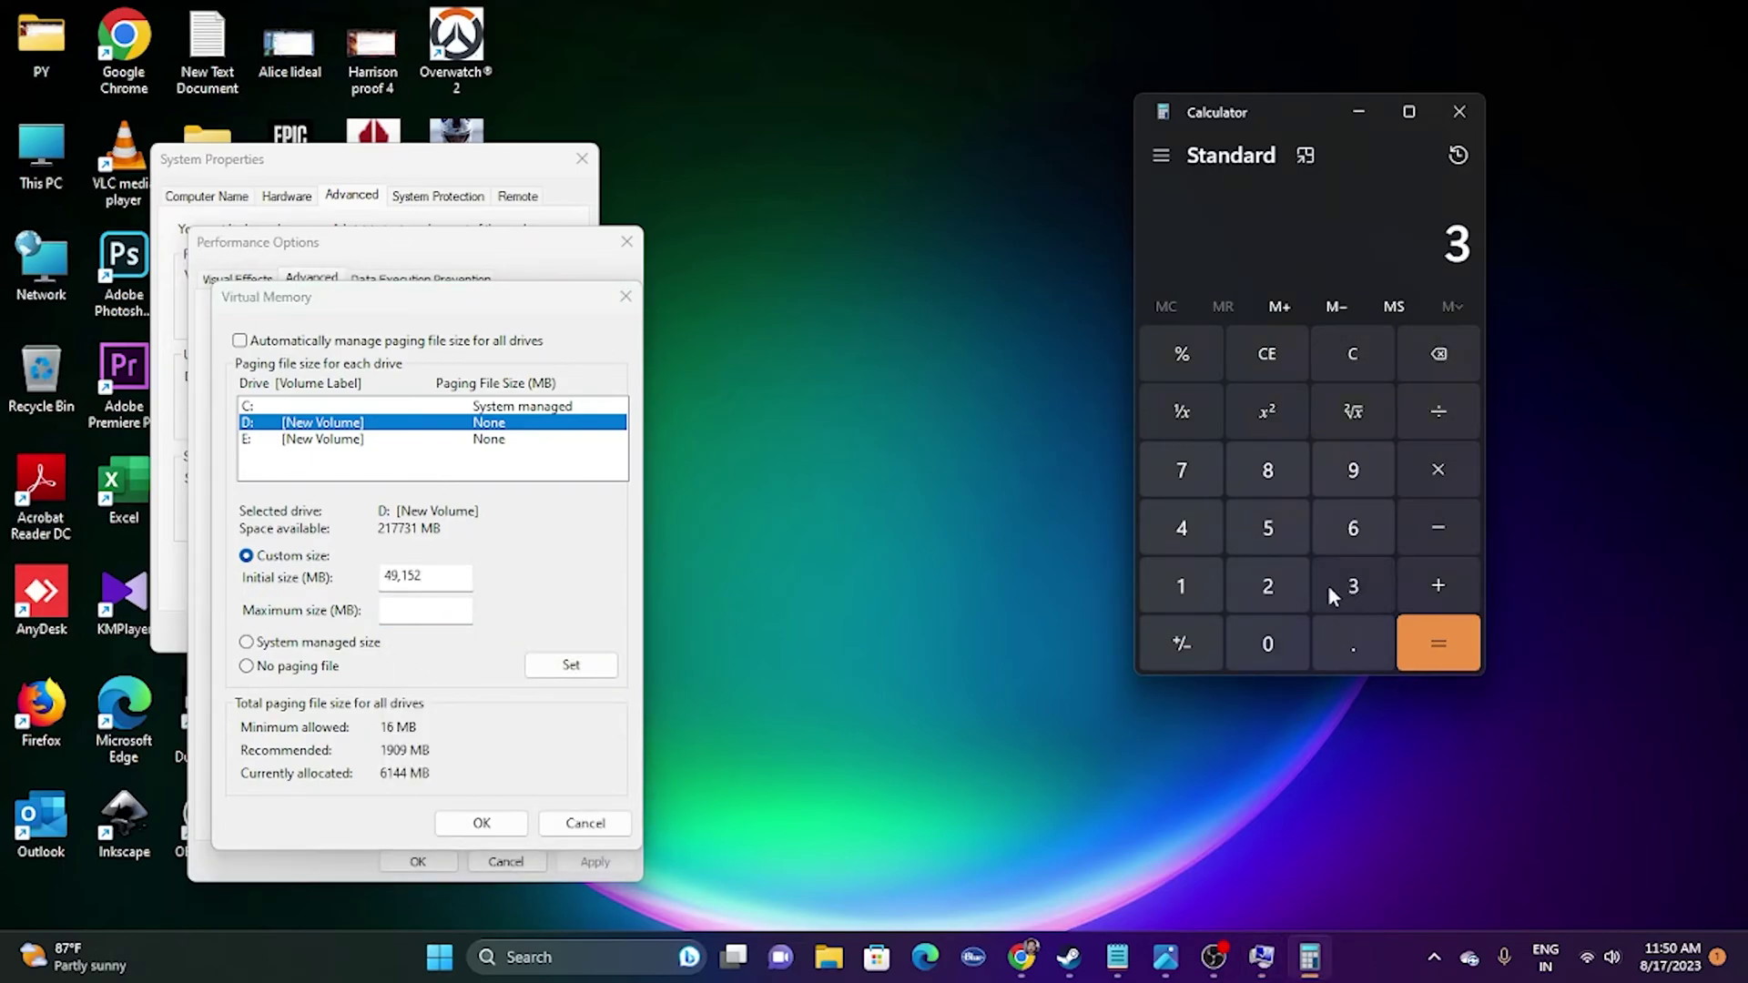
{"action": "key", "text": "2"}
{"action": "key", "text": "asterisk"}
{"action": "left_click", "coordinate": [1184, 583]}
{"action": "left_click", "coordinate": [1267, 642]}
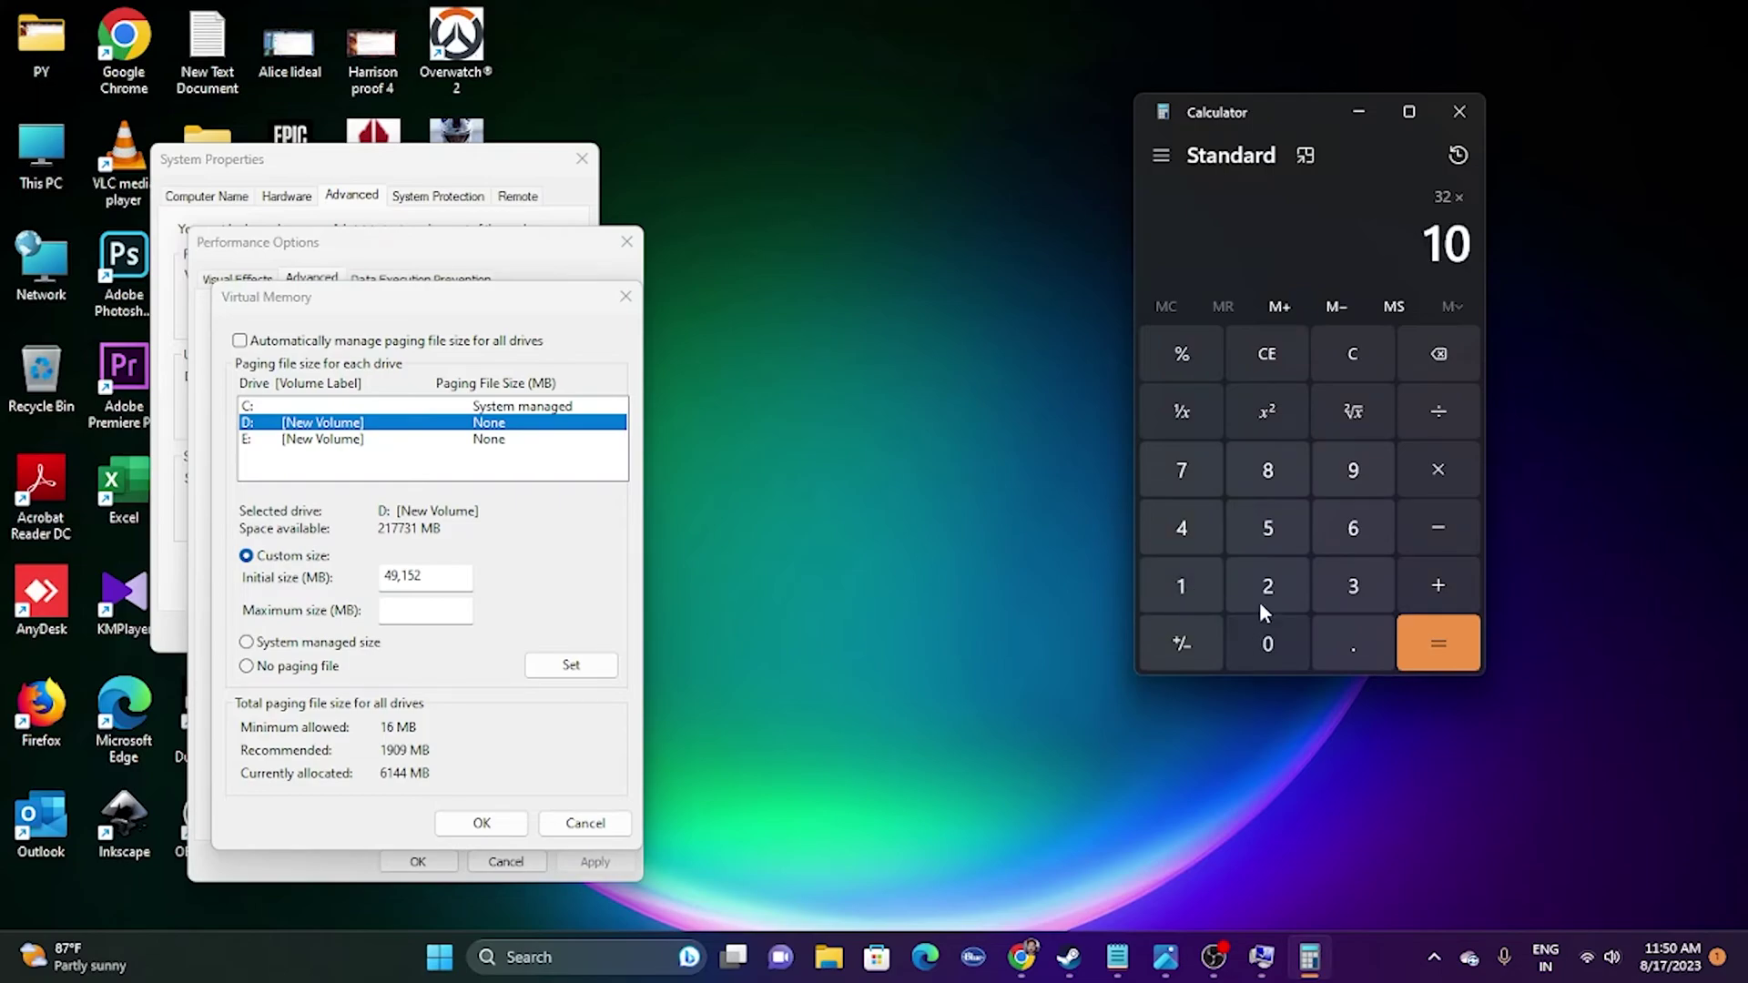
{"action": "left_click", "coordinate": [1262, 596]}
{"action": "left_click", "coordinate": [1183, 528]}
{"action": "left_click", "coordinate": [1442, 629]}
- Multiply the product by 3 and copy the result, 98,304, into drive D:'s maximum paging file size in MB
{"action": "left_click", "coordinate": [1438, 470]}
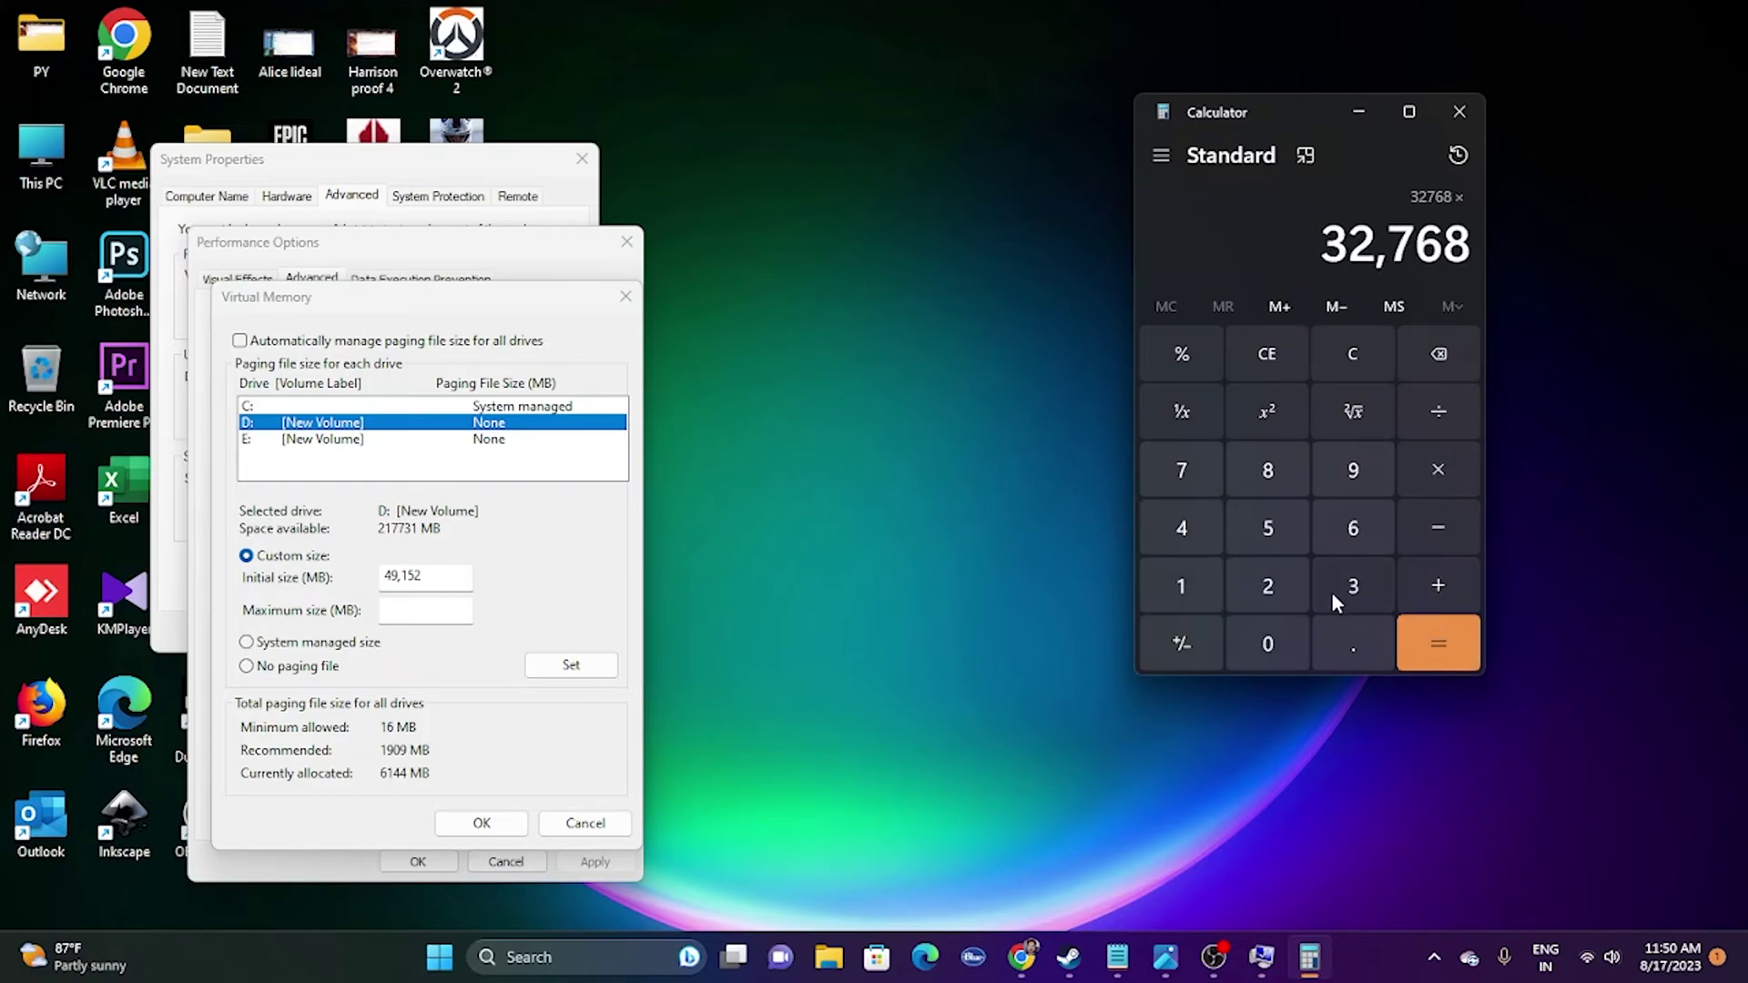
{"action": "left_click", "coordinate": [1347, 587]}
{"action": "left_click", "coordinate": [1448, 647]}
{"action": "left_click_drag", "start_coordinate": [1322, 242], "coordinate": [1483, 258]}
{"action": "right_click", "coordinate": [1456, 259]}
{"action": "left_click", "coordinate": [1511, 279]}
{"action": "left_click", "coordinate": [428, 612]}
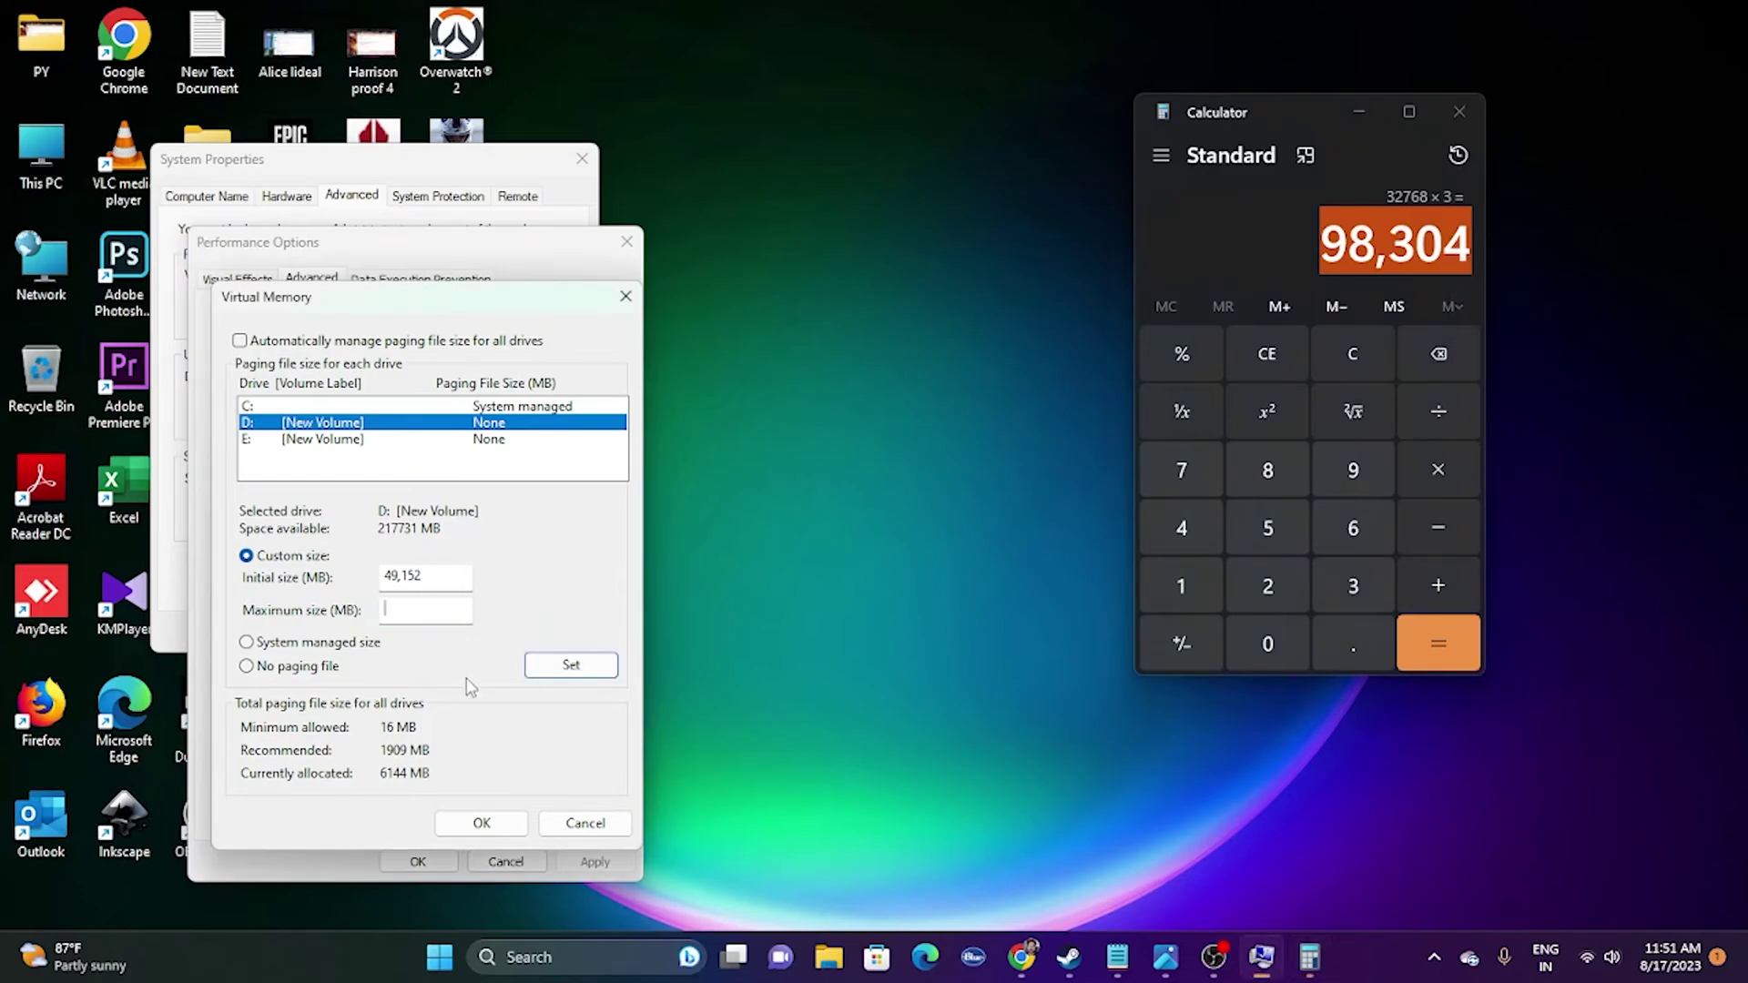
{"action": "right_click", "coordinate": [425, 612]}
{"action": "left_click", "coordinate": [472, 707]}
- Accept the virtual memory settings, dismiss the restart notice without restarting, and close the system dialogs and Calculator
{"action": "left_click", "coordinate": [478, 824]}
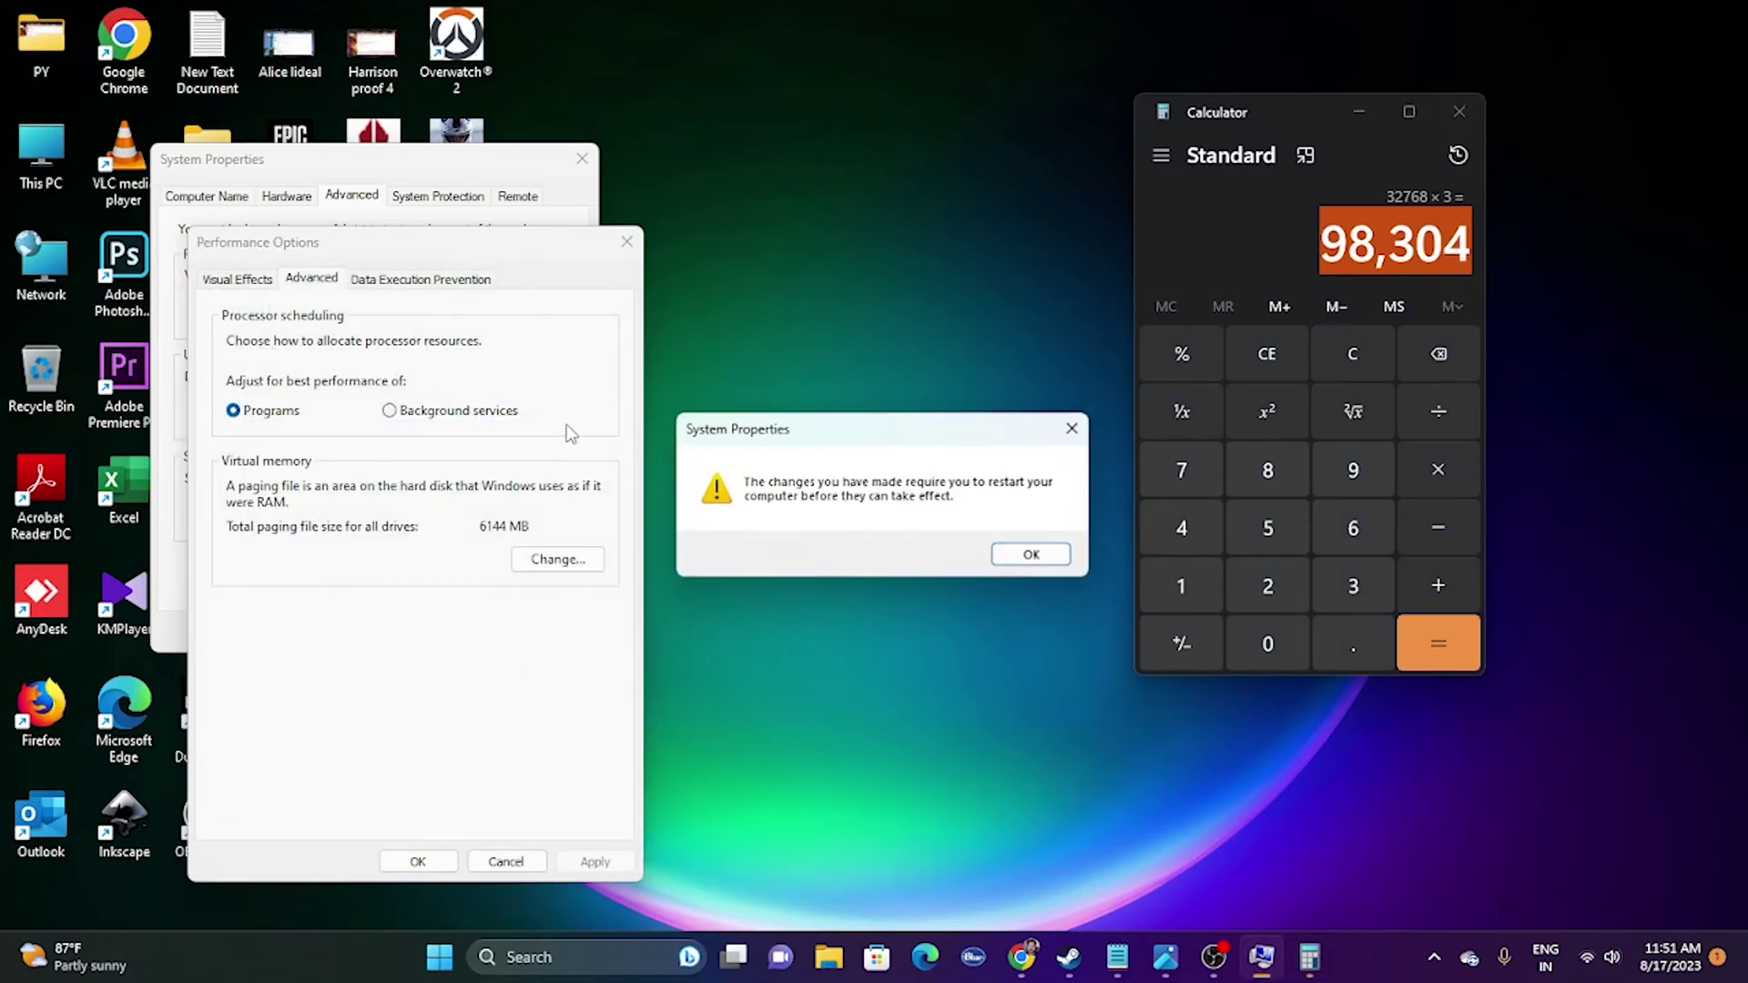
{"action": "left_click", "coordinate": [1071, 428]}
{"action": "left_click", "coordinate": [626, 241]}
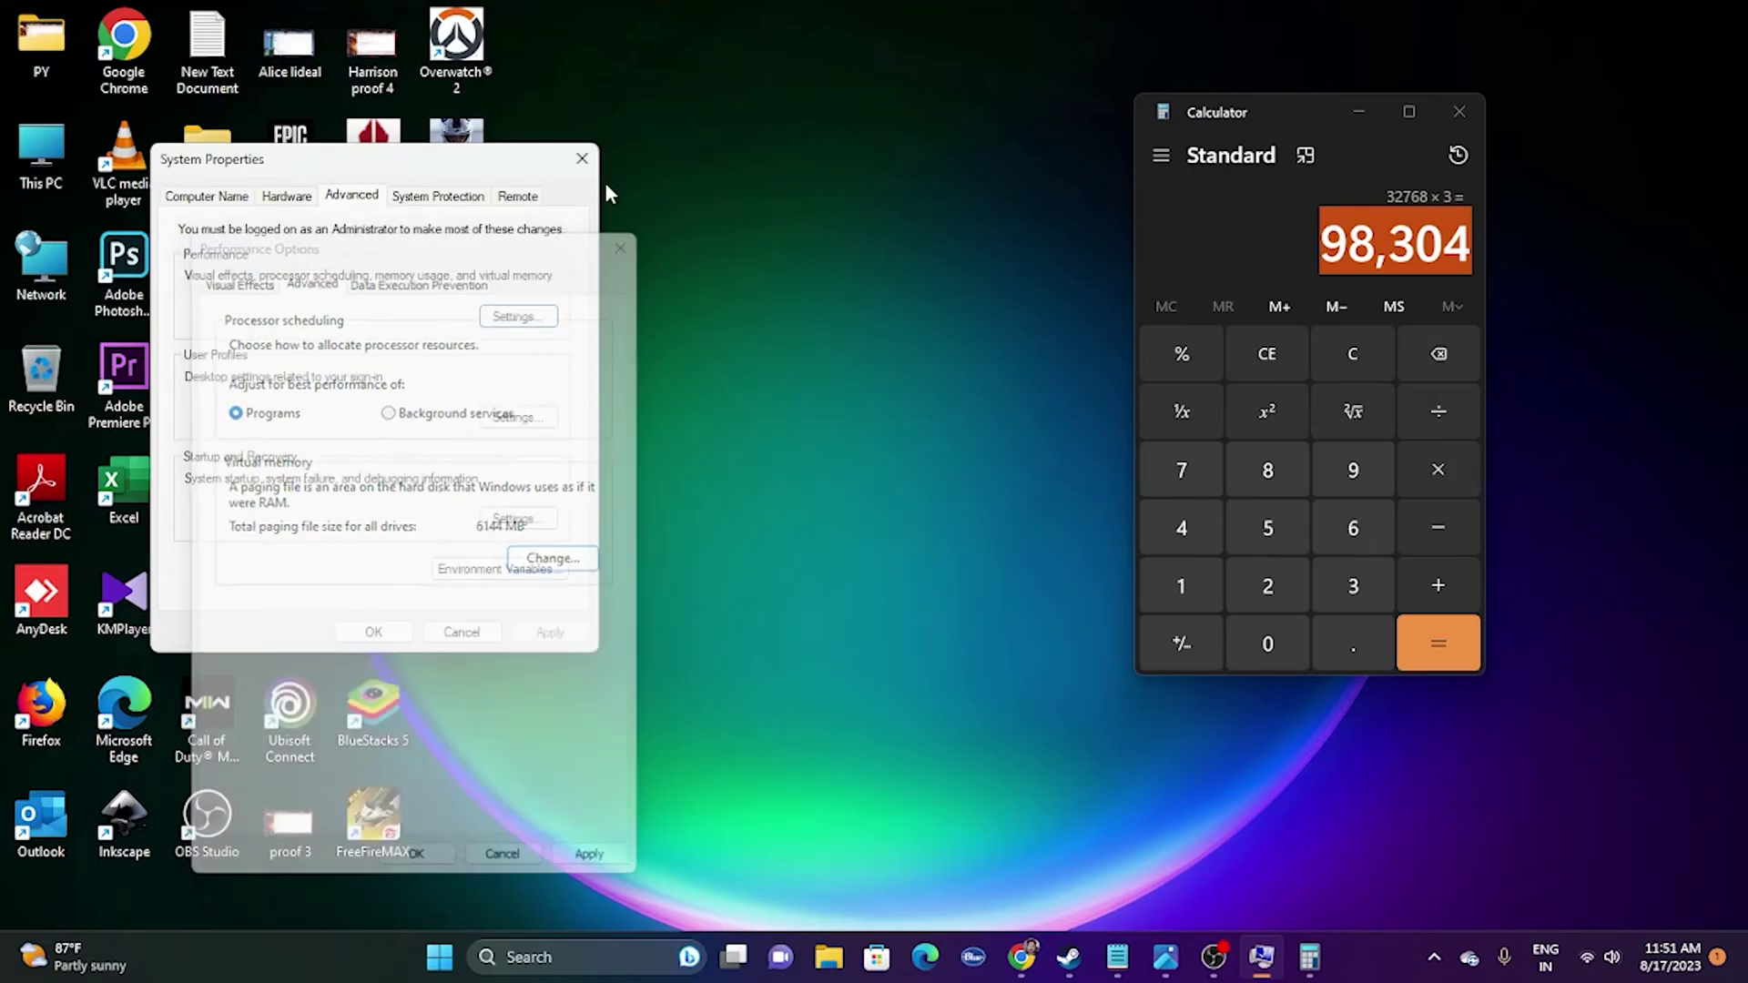
{"action": "left_click", "coordinate": [581, 158]}
{"action": "left_click", "coordinate": [1458, 113]}
- Switch to Chrome and look over NVIDIA's GeForce Drivers page, glancing at the AMD drivers page as well
{"action": "left_click", "coordinate": [1117, 957]}
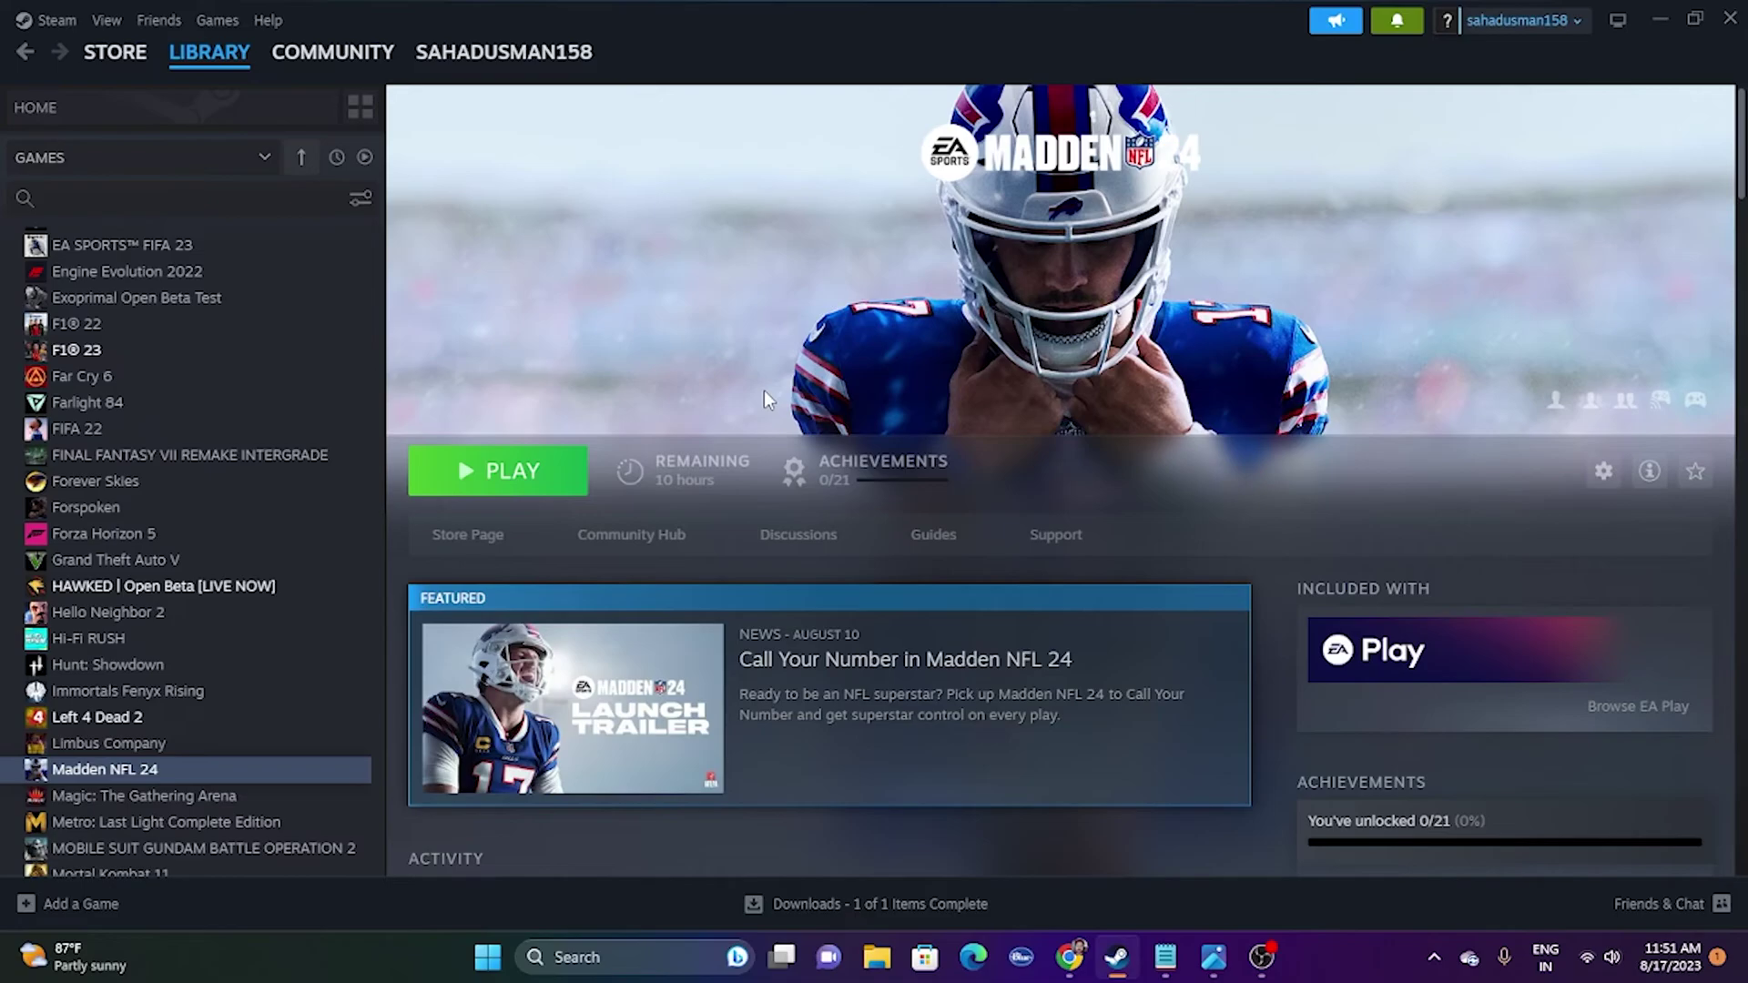
{"action": "left_click", "coordinate": [1070, 956]}
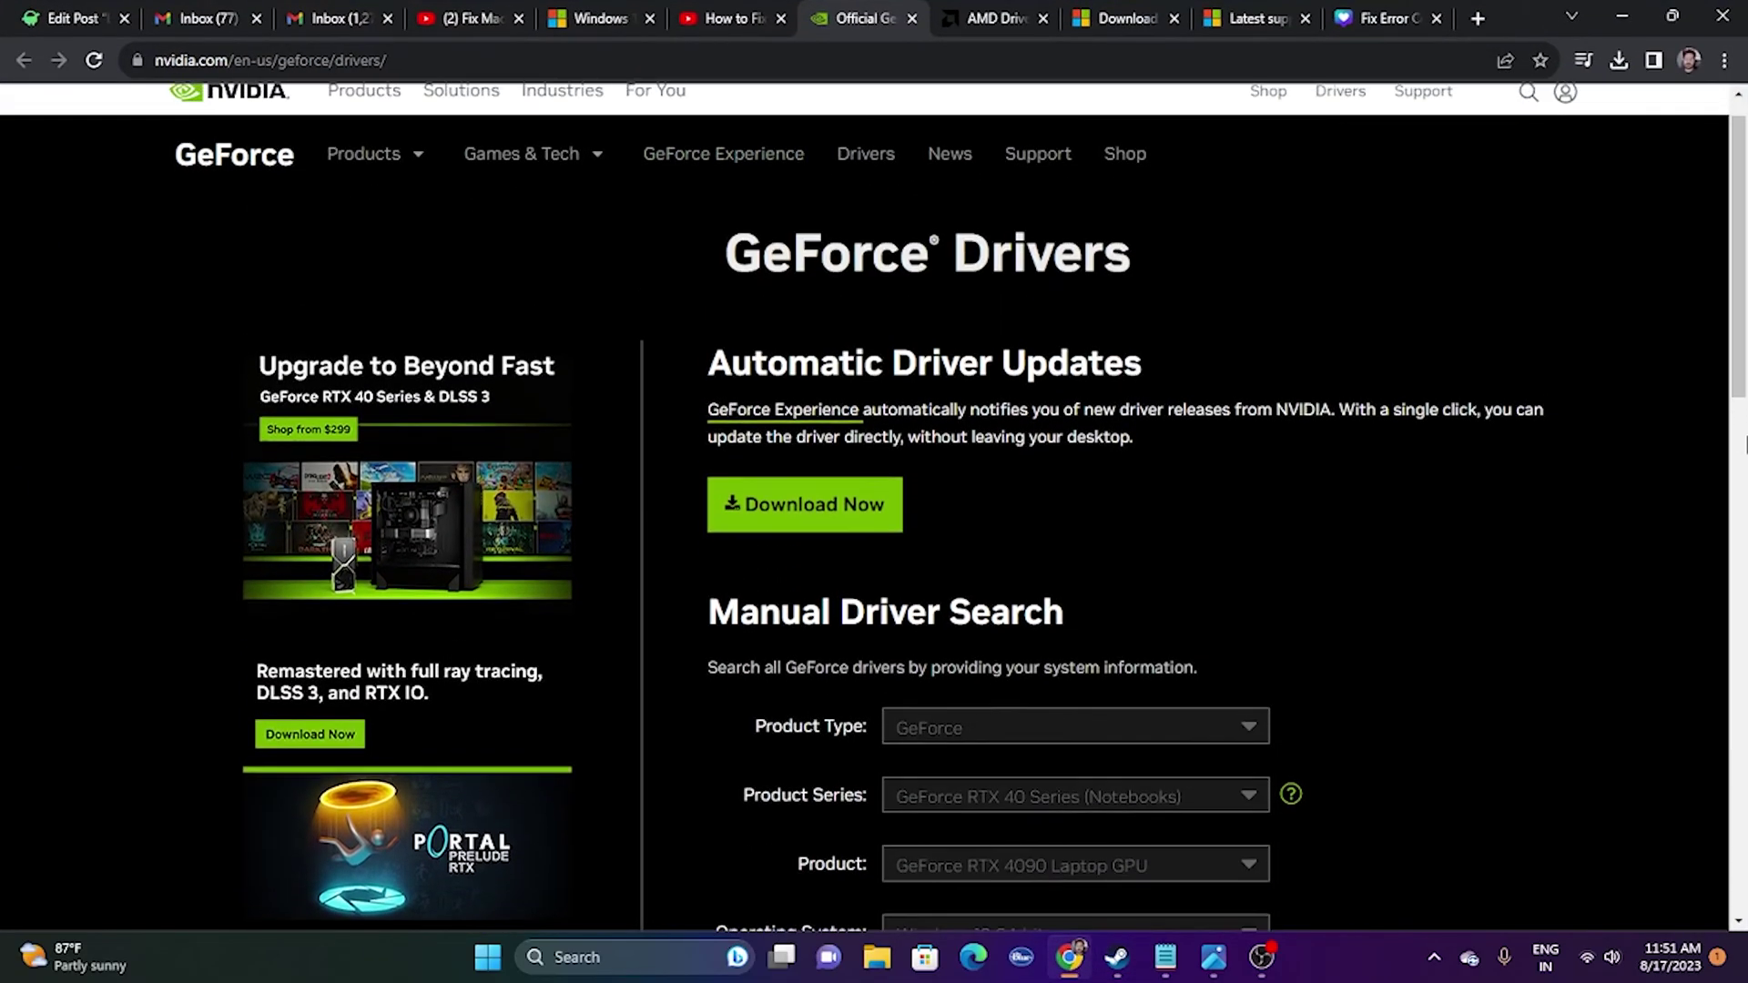
{"action": "scroll", "coordinate": [1693, 426], "scroll_direction": "down", "scroll_amount": 3}
{"action": "scroll", "coordinate": [1696, 430], "scroll_direction": "up", "scroll_amount": 2}
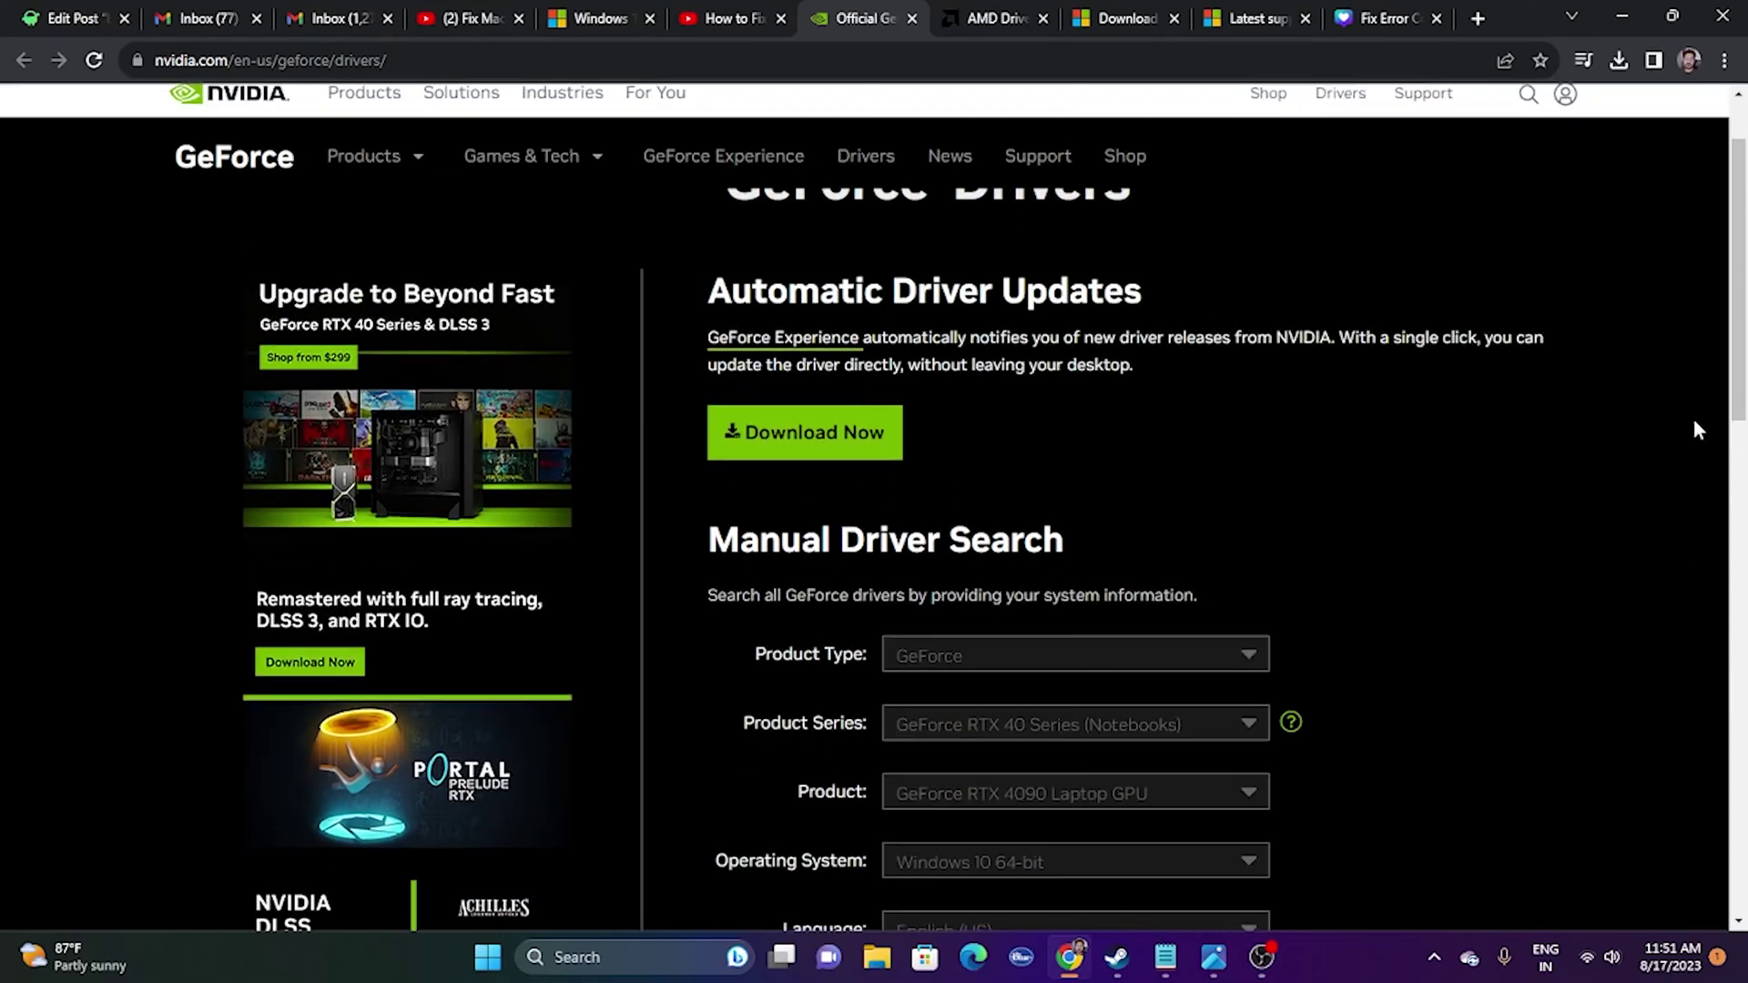
{"action": "scroll", "coordinate": [1695, 430], "scroll_direction": "down", "scroll_amount": 6}
{"action": "scroll", "coordinate": [1695, 430], "scroll_direction": "up", "scroll_amount": 5}
{"action": "scroll", "coordinate": [1184, 332], "scroll_direction": "up", "scroll_amount": 3}
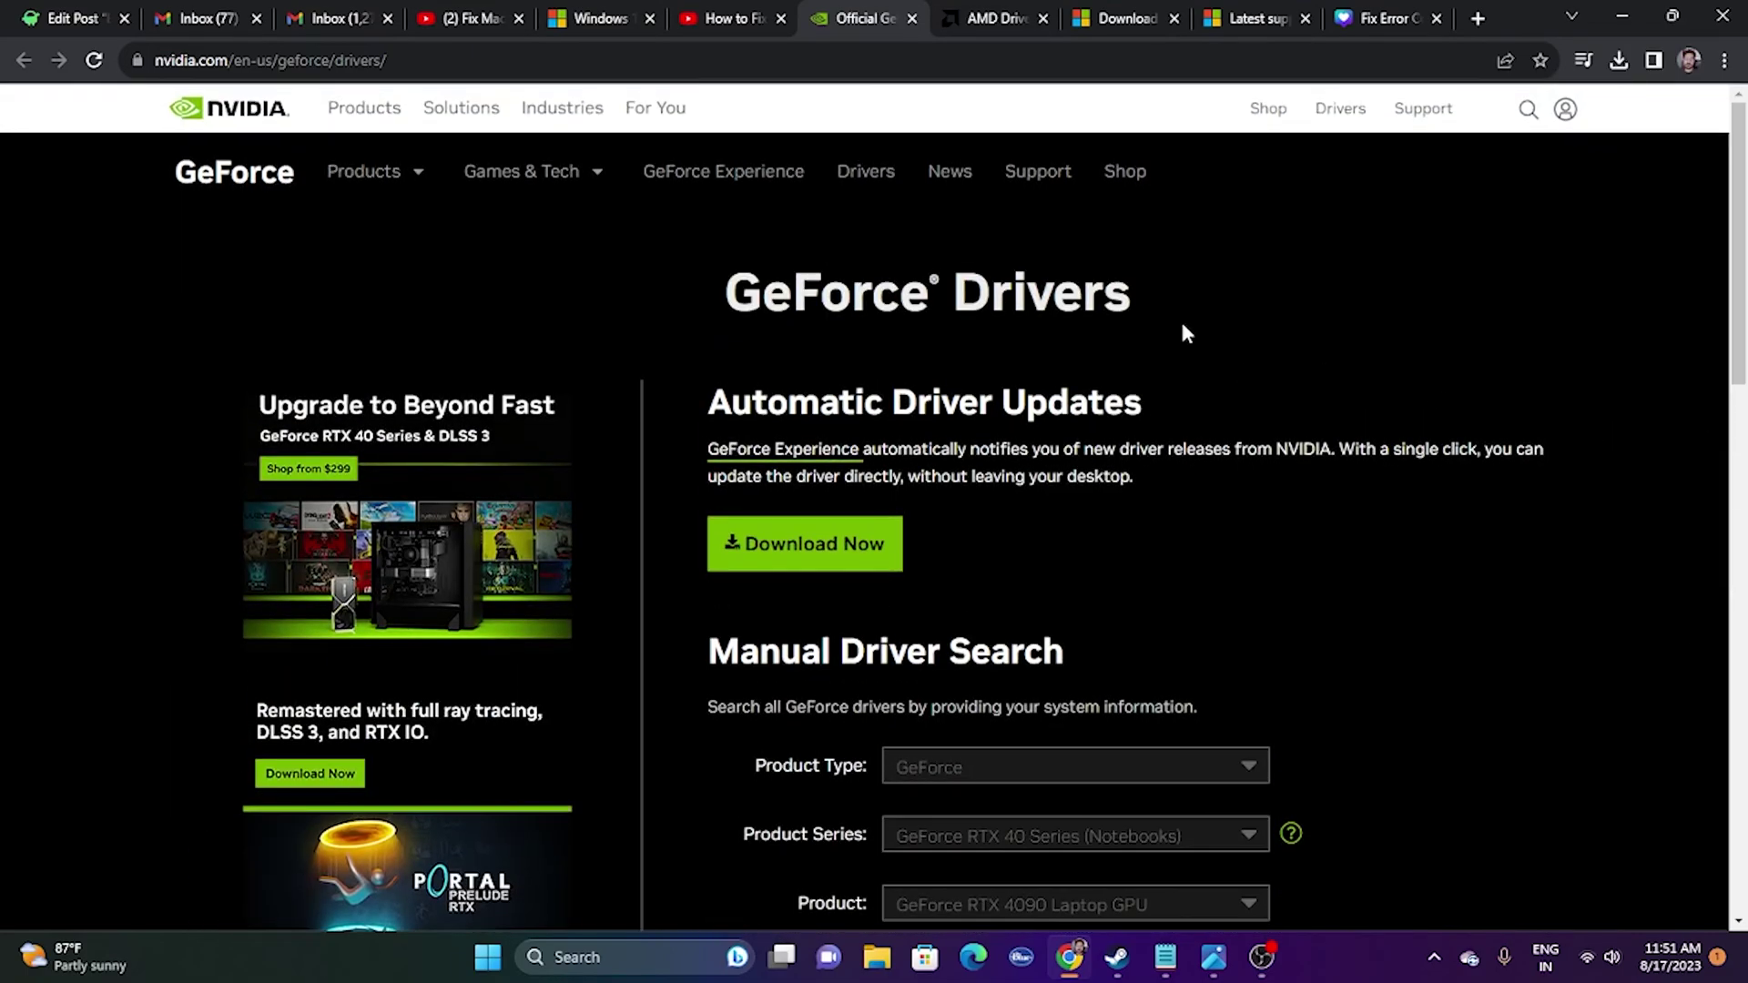
{"action": "left_click", "coordinate": [997, 19]}
{"action": "left_click", "coordinate": [856, 19]}
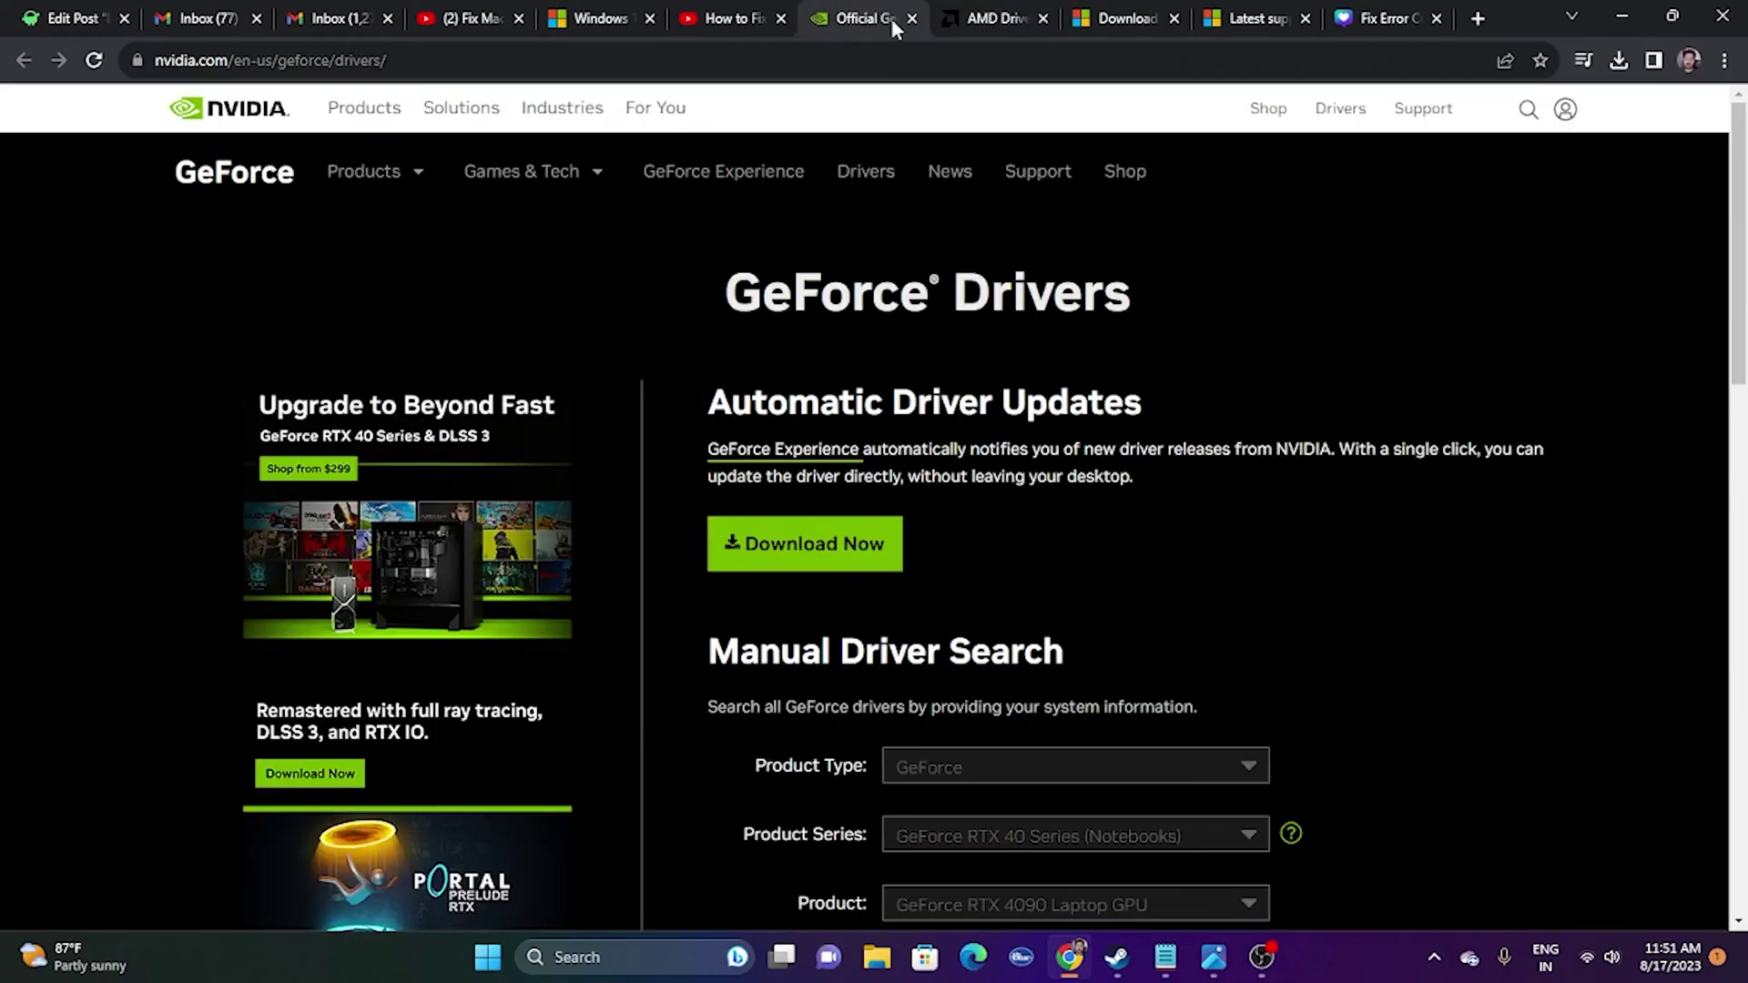
- In the manual driver search, choose Windows 11 as the operating system and GeForce RTX 40 Series as the product series
{"action": "scroll", "coordinate": [1455, 407], "scroll_direction": "down", "scroll_amount": 3}
{"action": "scroll", "coordinate": [1080, 427], "scroll_direction": "down", "scroll_amount": 2}
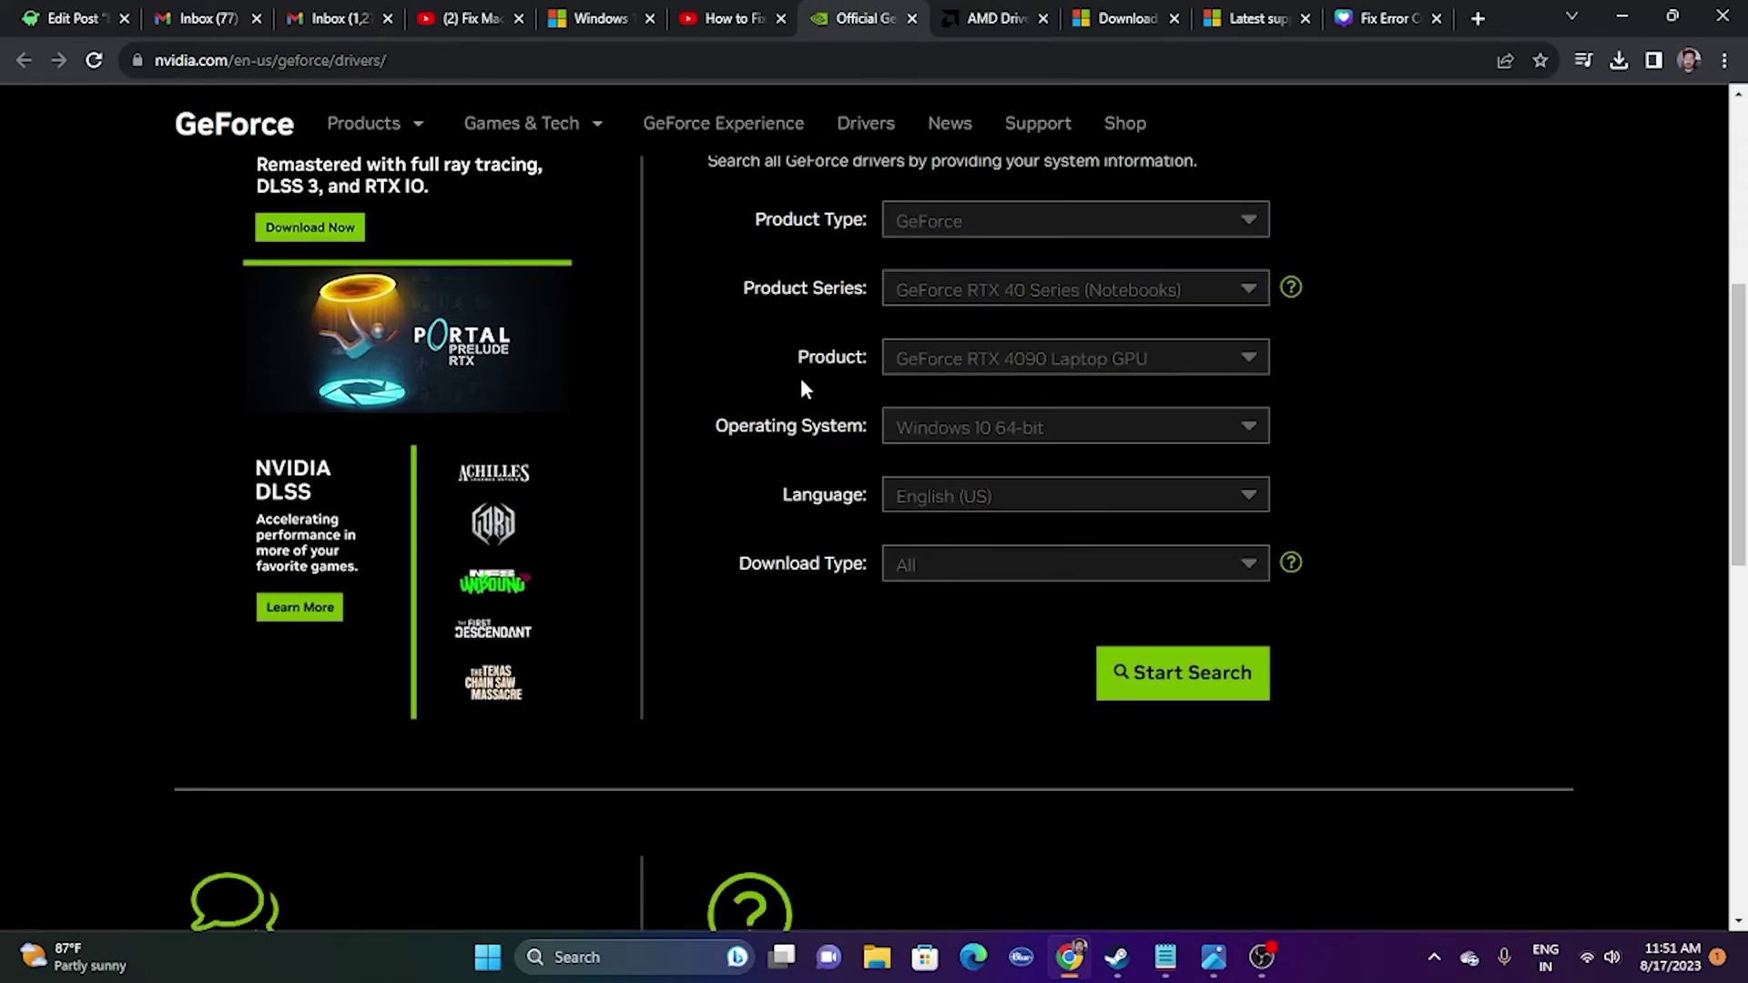
{"action": "left_click", "coordinate": [929, 437]}
{"action": "left_click", "coordinate": [946, 496]}
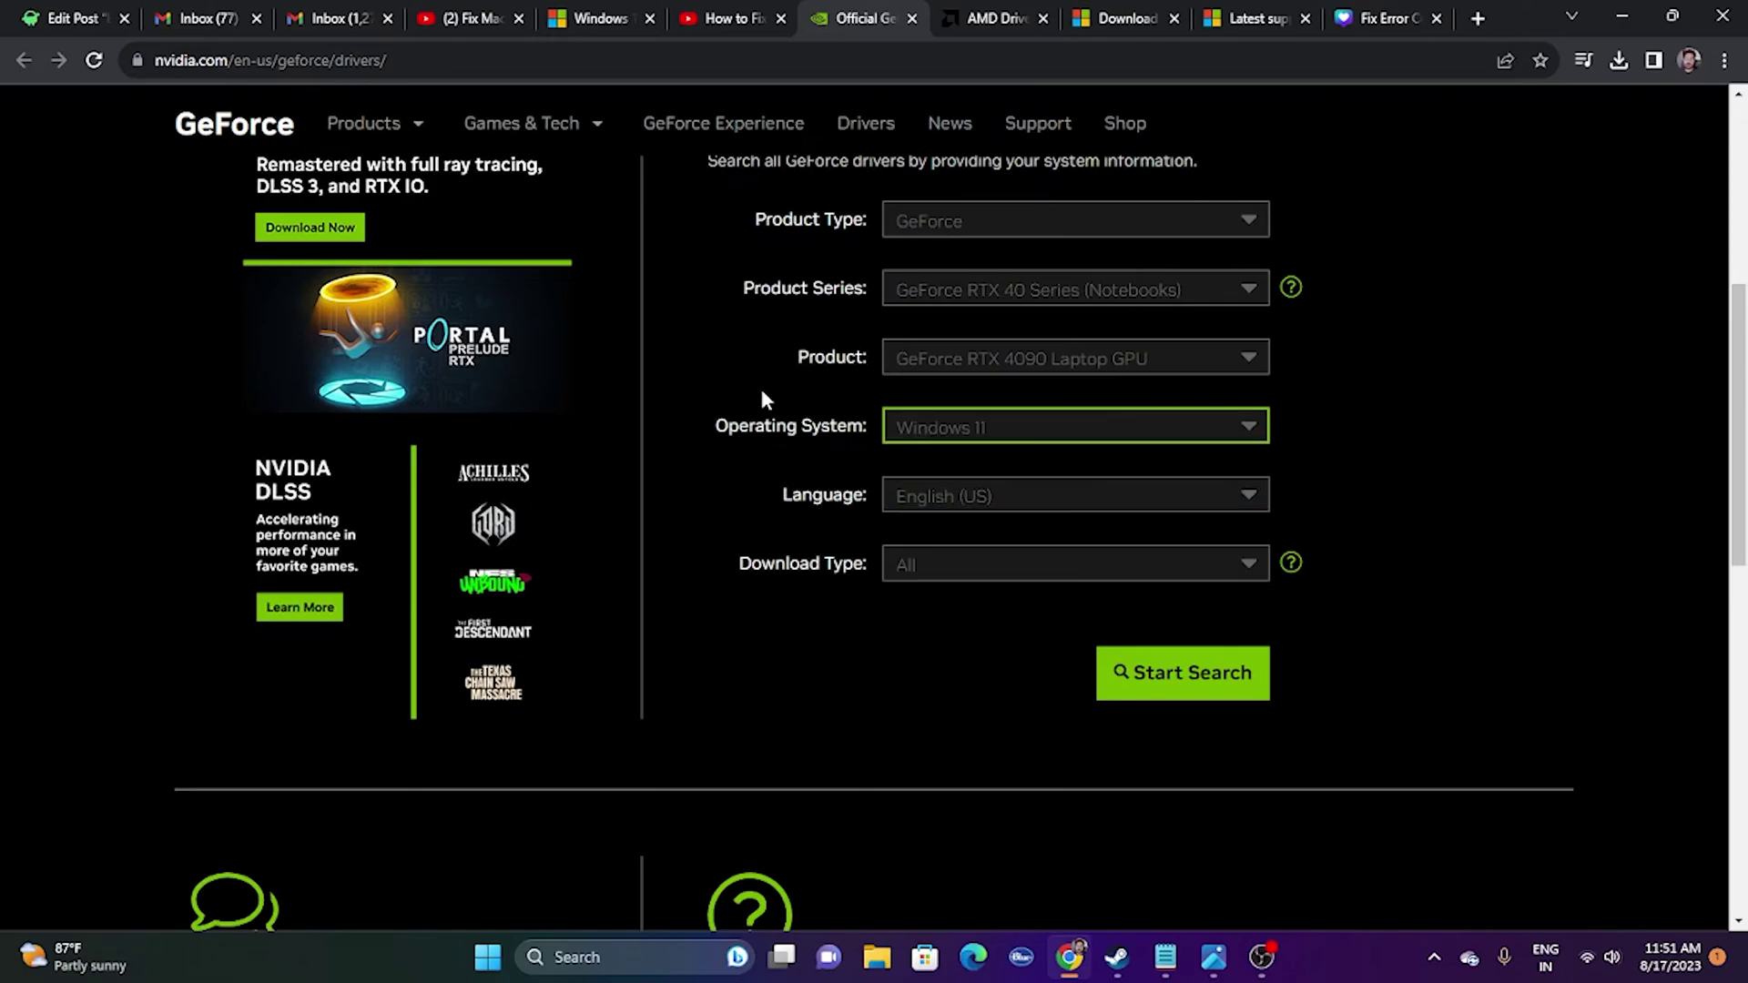
{"action": "left_click", "coordinate": [958, 295]}
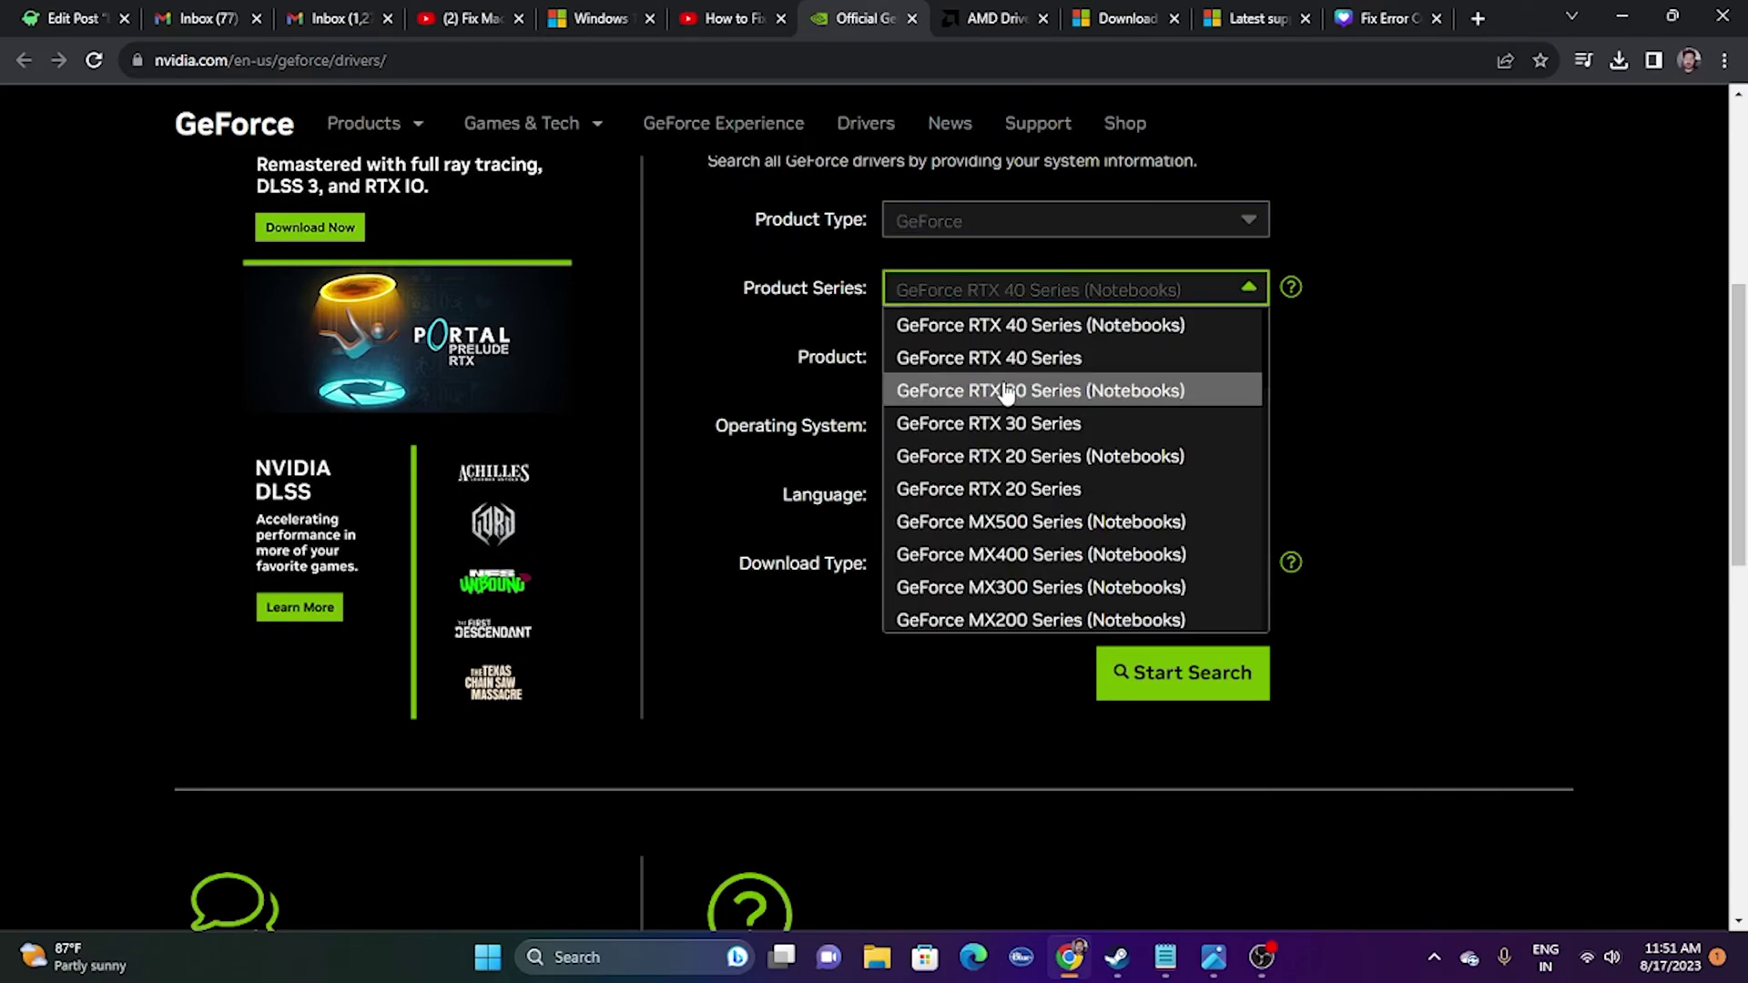
{"action": "left_click", "coordinate": [1045, 389]}
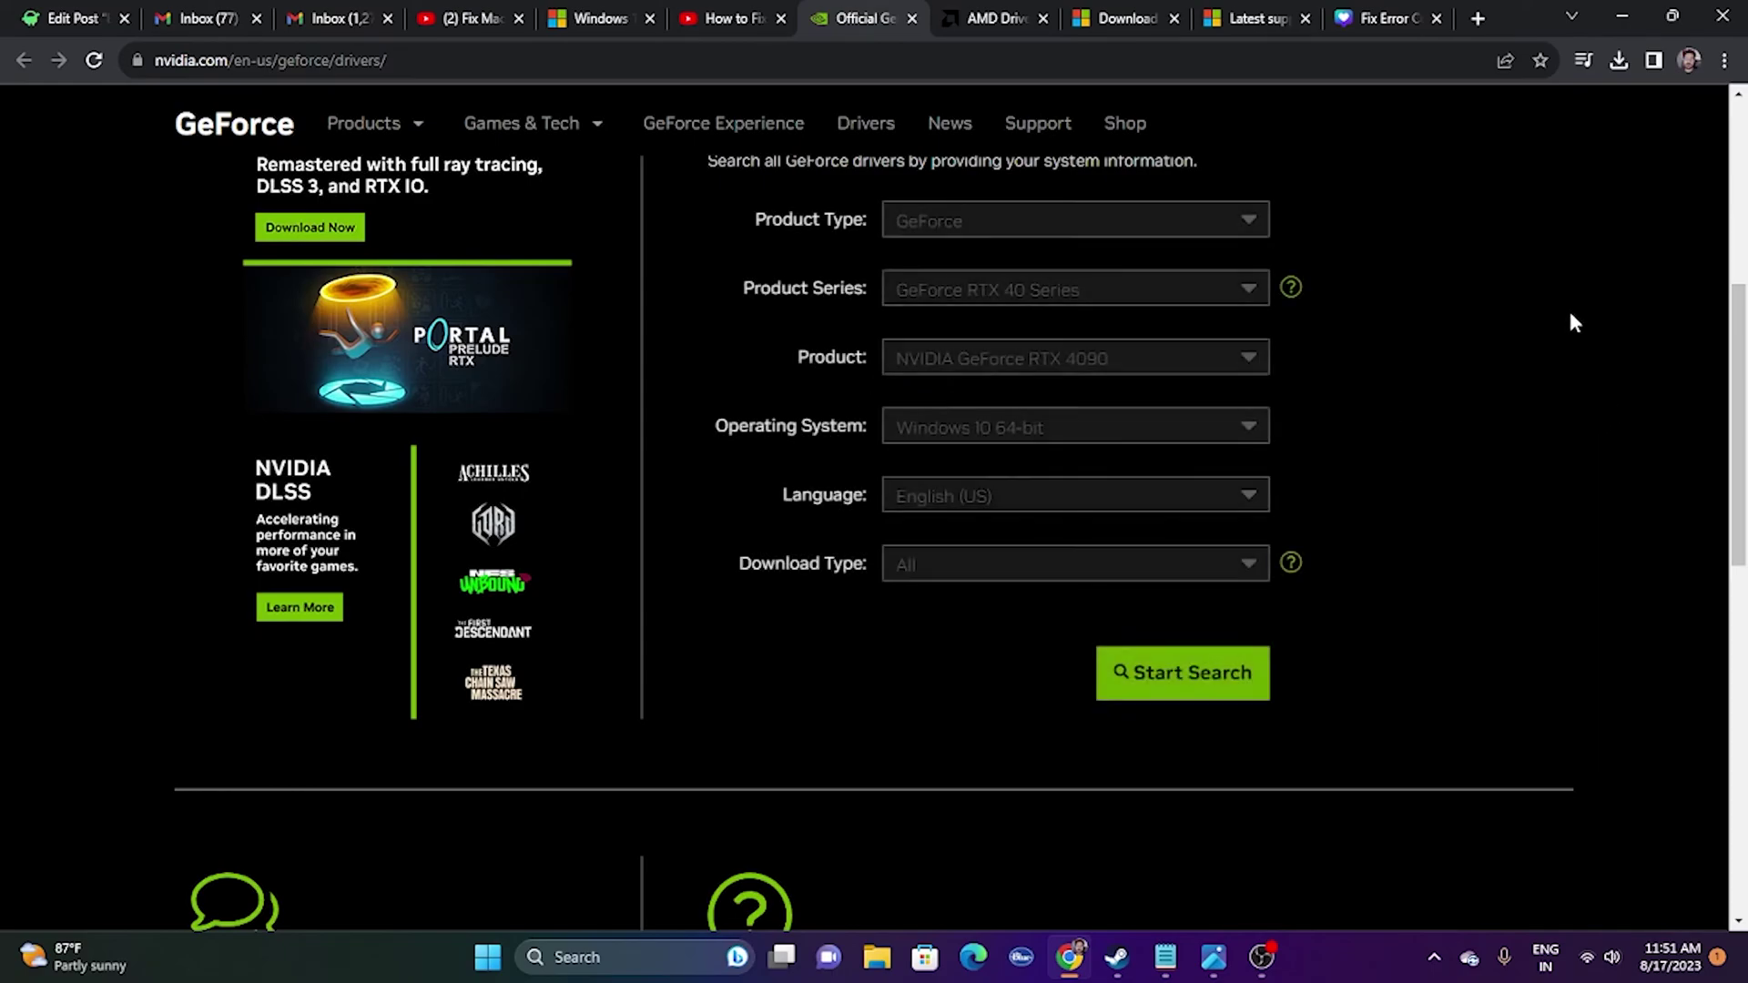
- Select Windows 11 again, run the search for NVIDIA GeForce RTX 4090 drivers, and go through the driver results
{"action": "scroll", "coordinate": [1568, 307], "scroll_direction": "down", "scroll_amount": 2}
{"action": "scroll", "coordinate": [1562, 318], "scroll_direction": "up", "scroll_amount": 1}
{"action": "left_click", "coordinate": [1074, 316]}
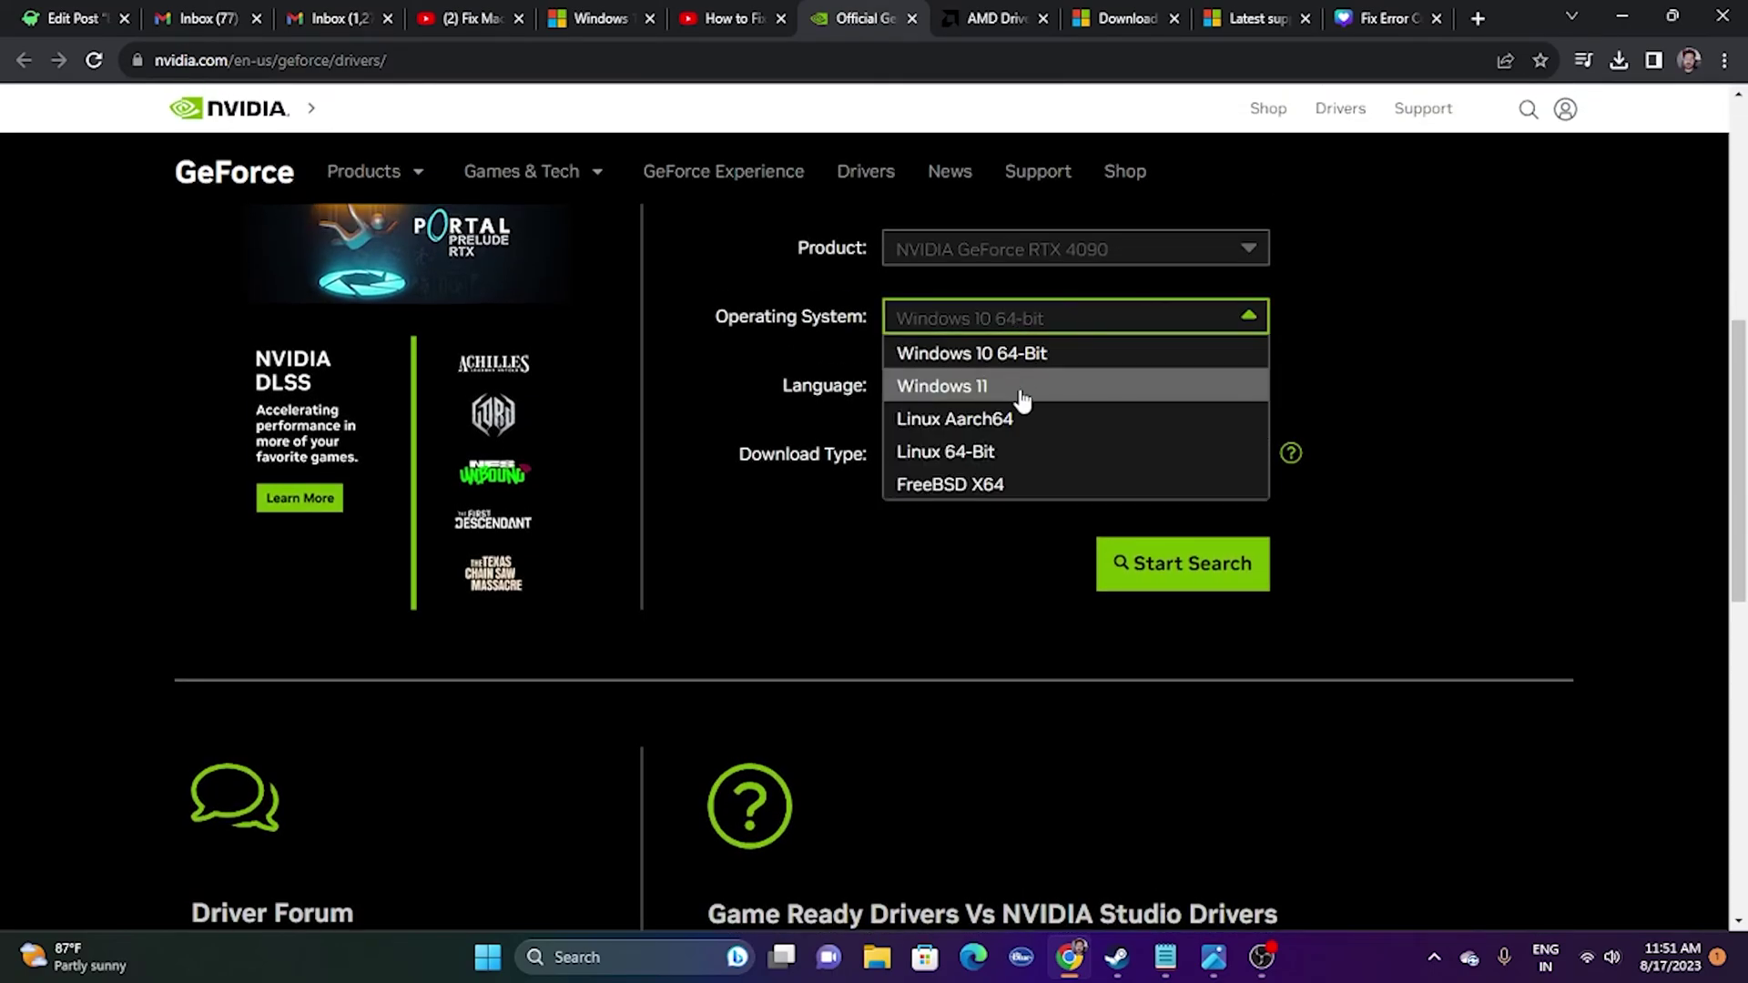
{"action": "left_click", "coordinate": [1020, 386]}
{"action": "left_click", "coordinate": [1254, 566]}
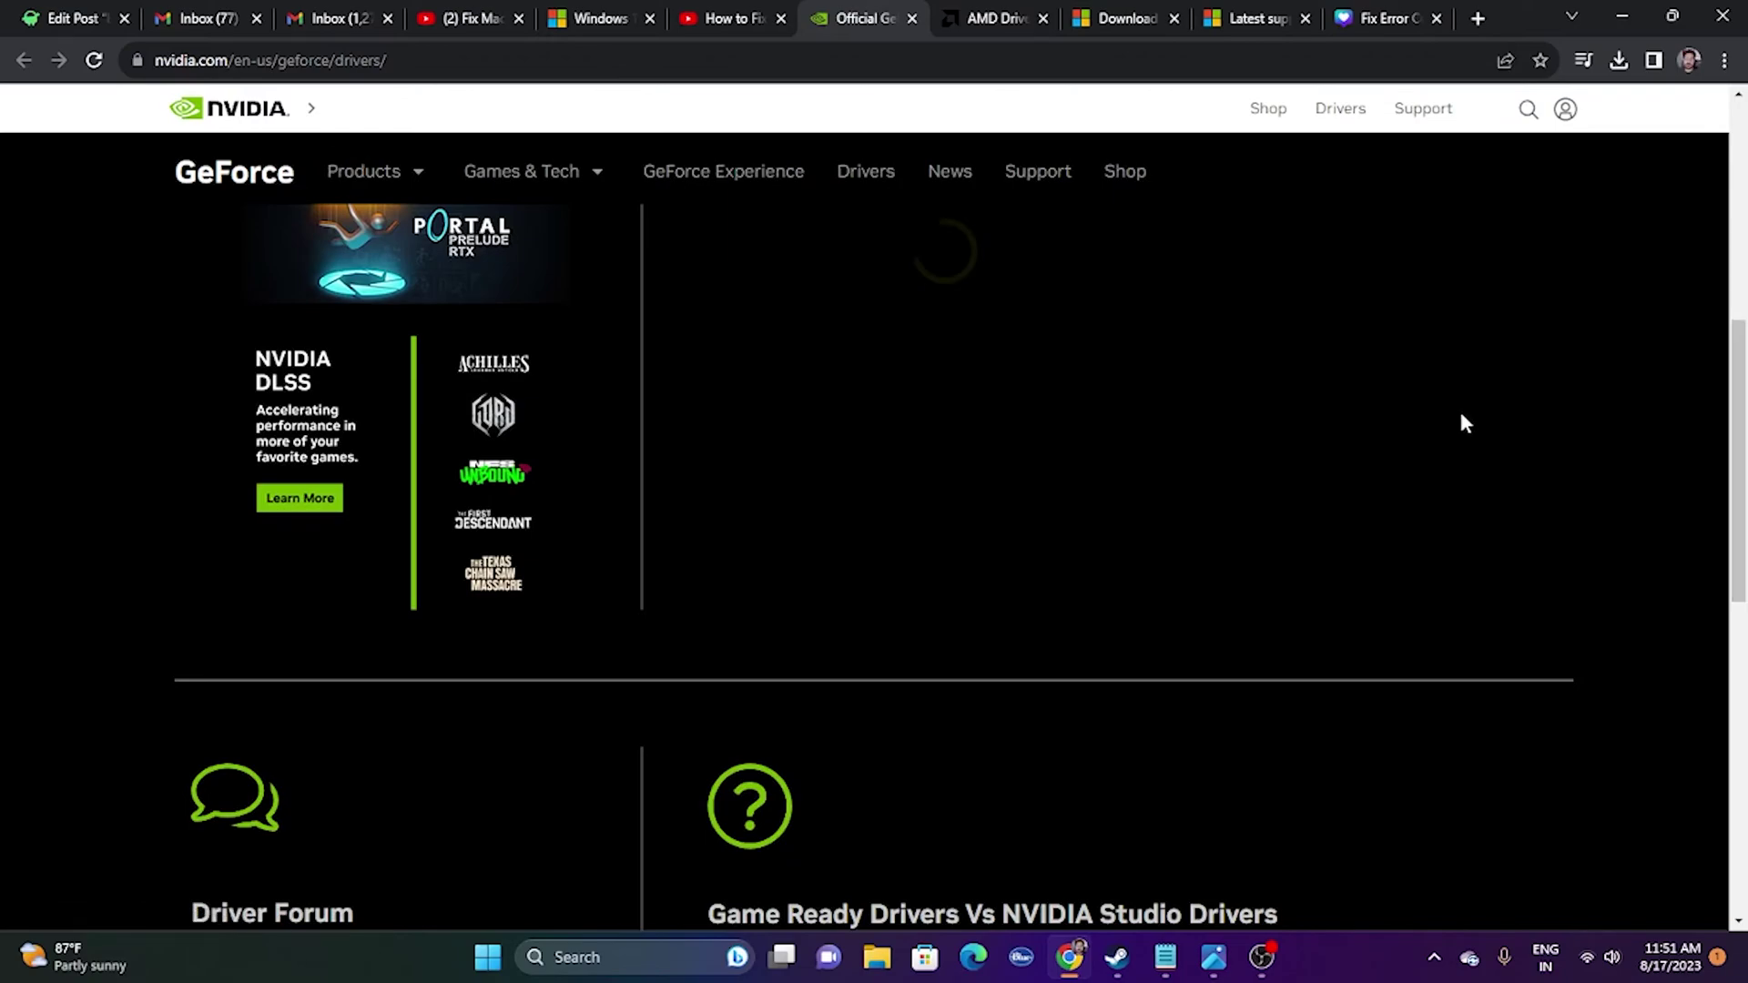
{"action": "scroll", "coordinate": [1518, 381], "scroll_direction": "down", "scroll_amount": 4}
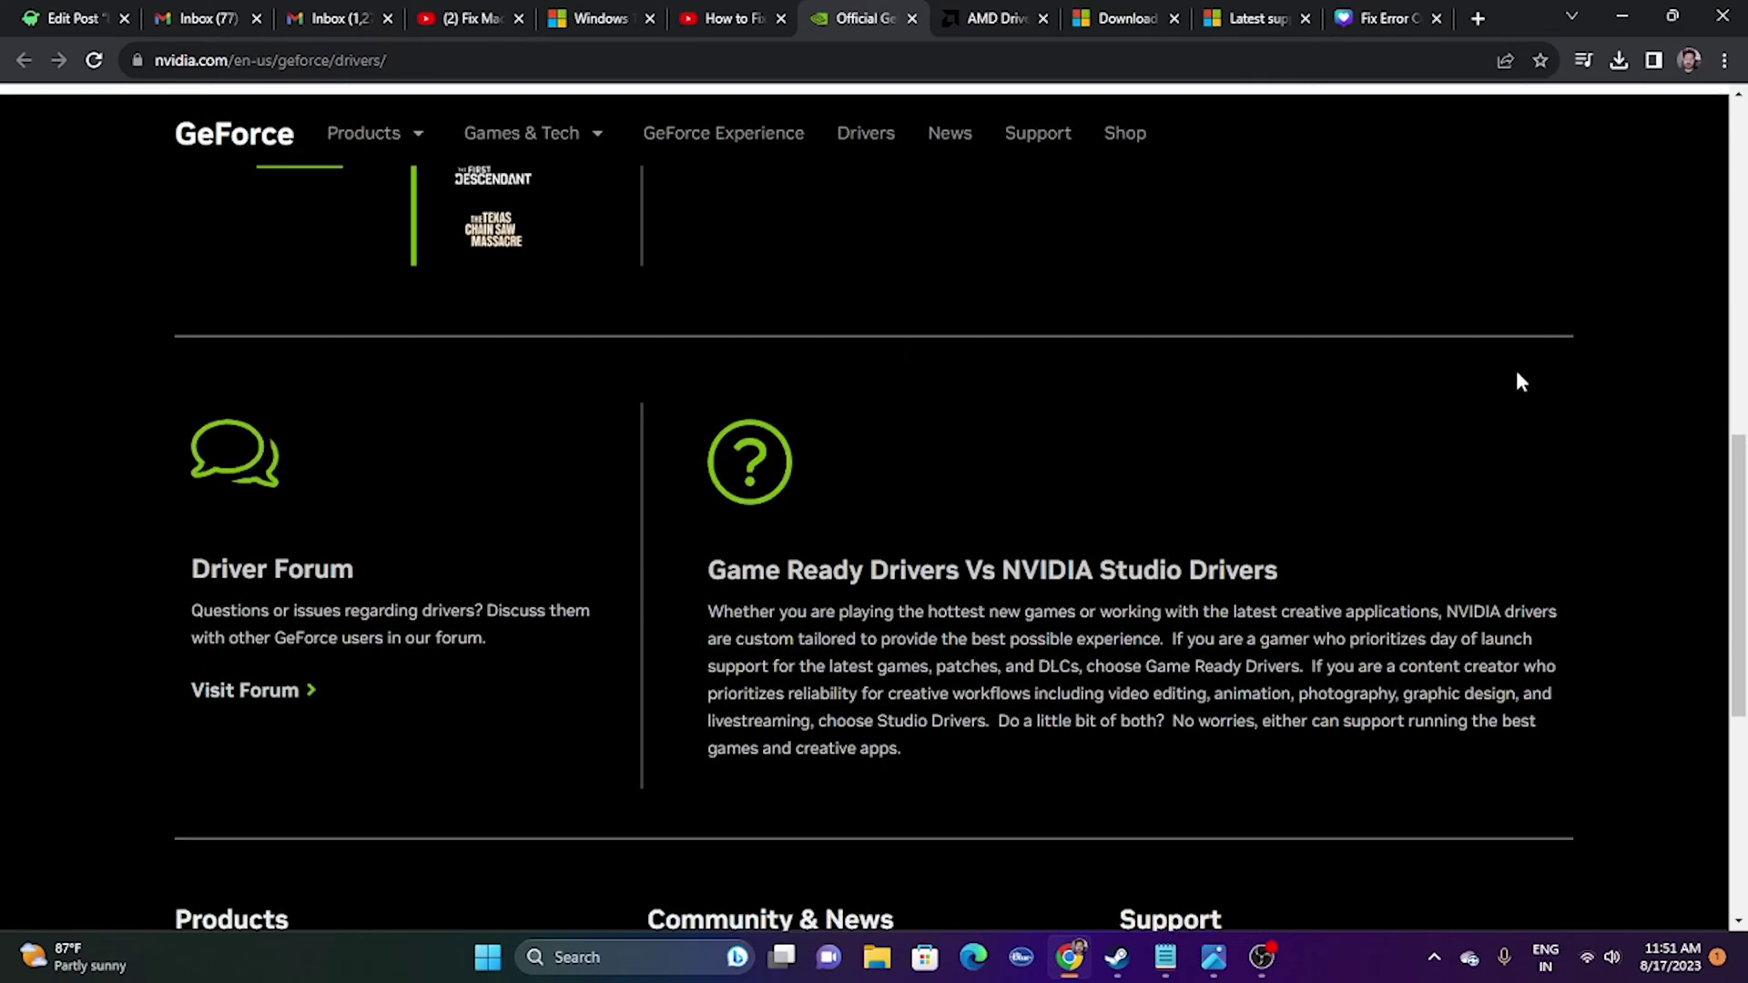
{"action": "scroll", "coordinate": [1518, 381], "scroll_direction": "up", "scroll_amount": 1}
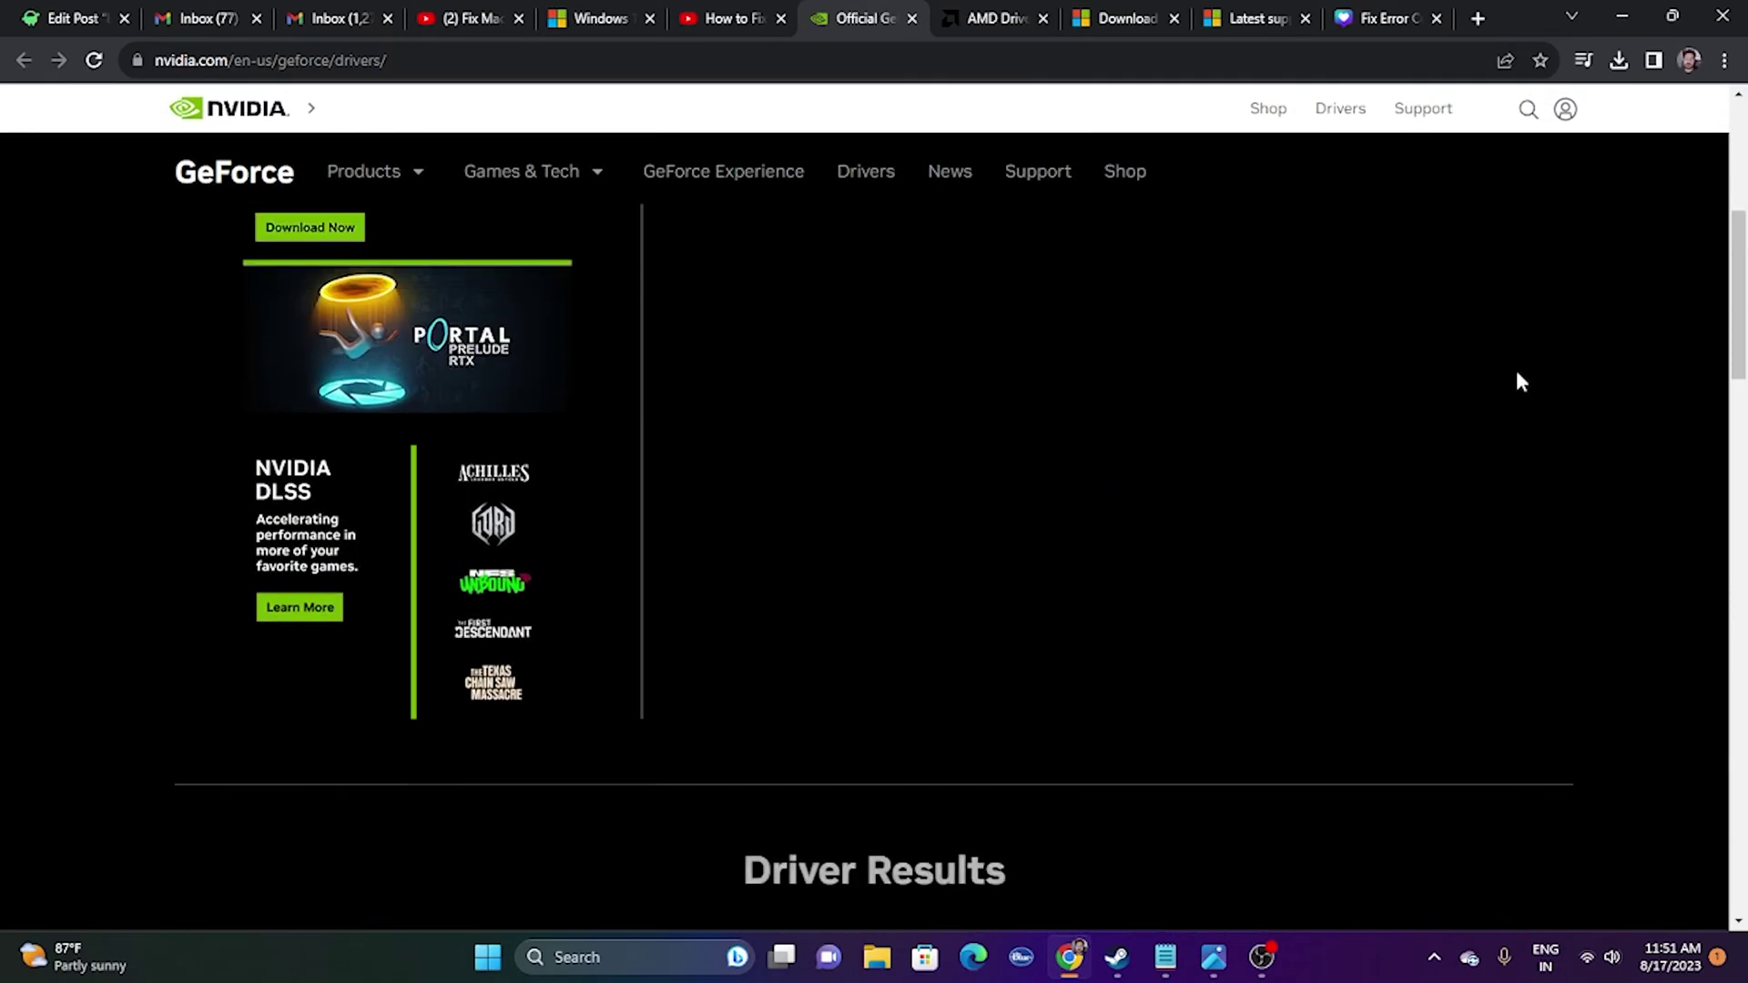
{"action": "scroll", "coordinate": [1516, 370], "scroll_direction": "down", "scroll_amount": 5}
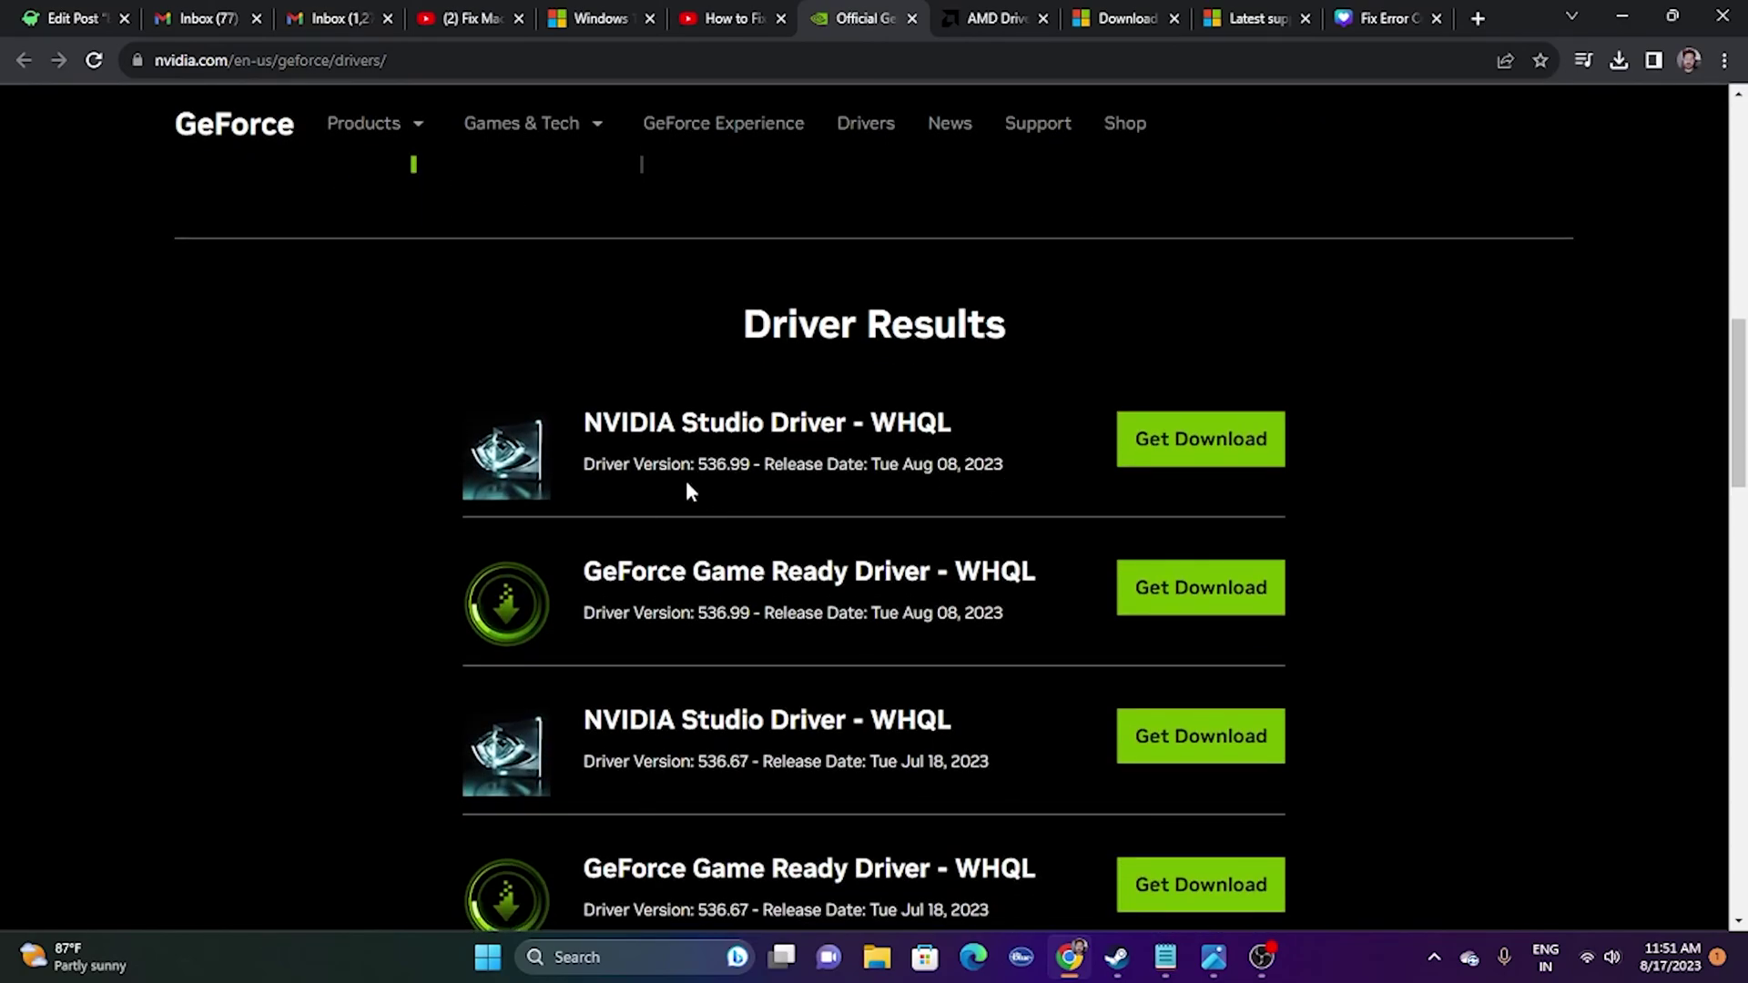
- Highlight the 536.99 Game Ready driver details, and find AMD drivers for Graphics, Radeon RX 7000M Series, Radeon RX 7600M on AMD's support page
{"action": "left_click_drag", "start_coordinate": [698, 612], "coordinate": [1004, 612]}
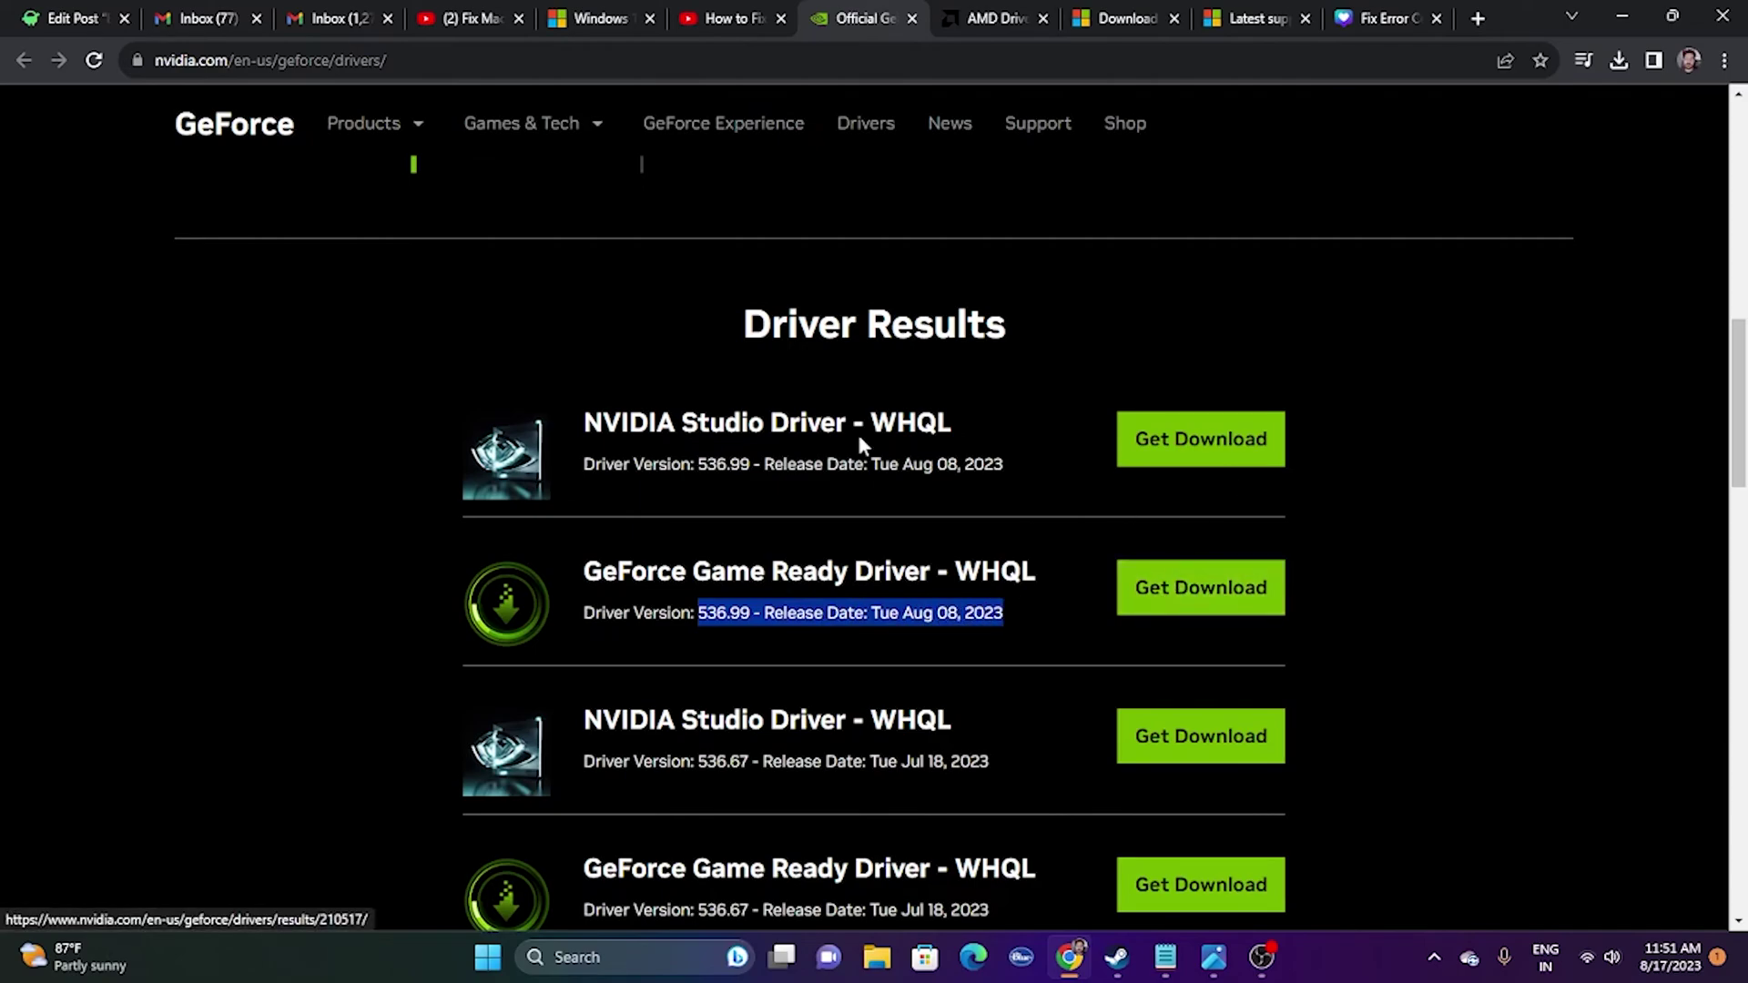
{"action": "left_click", "coordinate": [1006, 17]}
{"action": "scroll", "coordinate": [1545, 500], "scroll_direction": "down", "scroll_amount": 6}
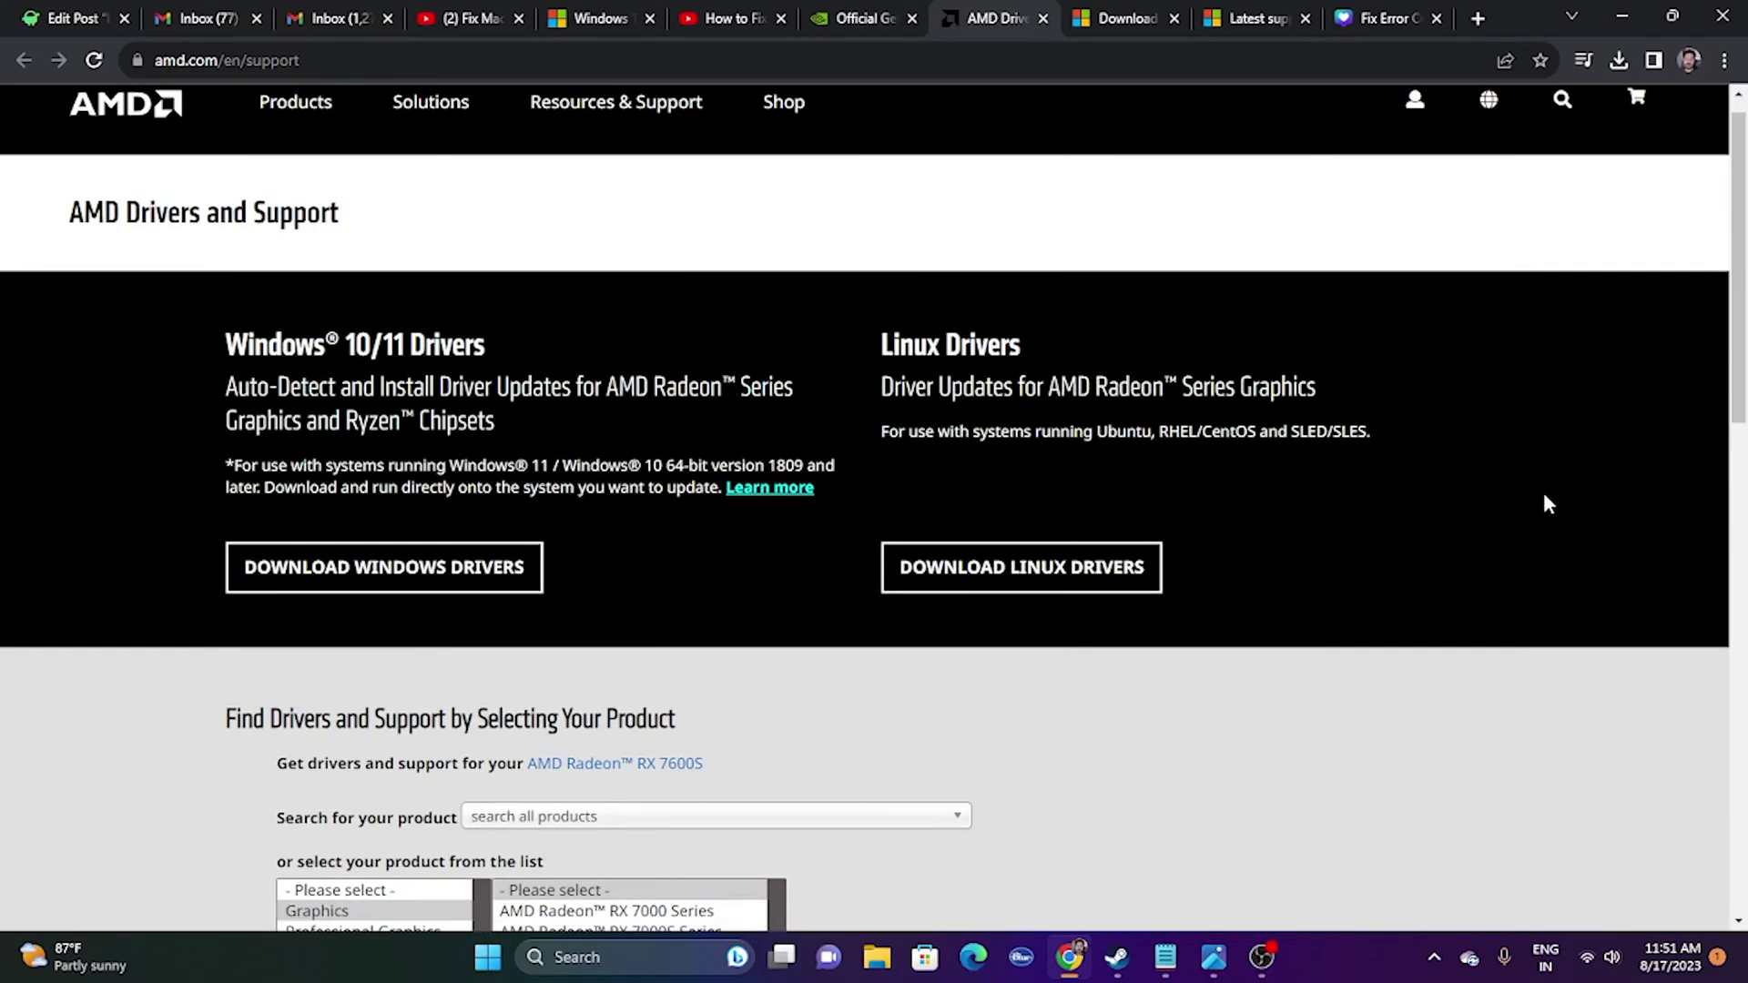
{"action": "left_click", "coordinate": [323, 400]}
{"action": "left_click", "coordinate": [613, 434]}
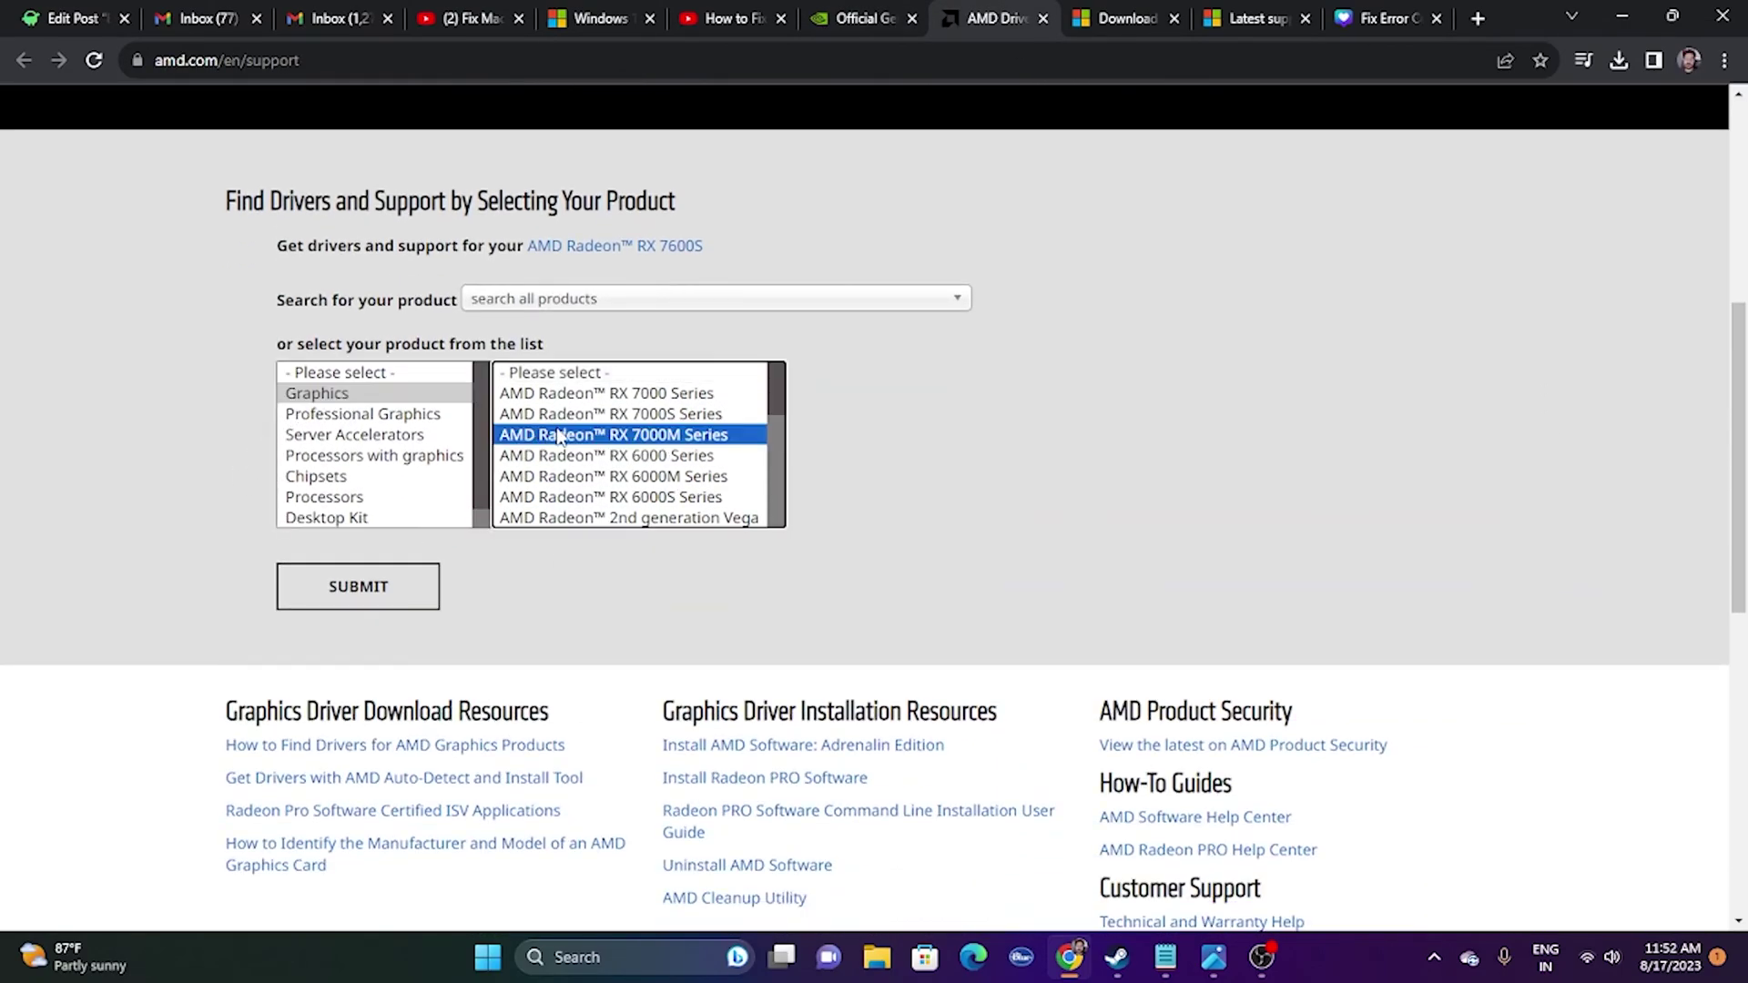
{"action": "left_click", "coordinate": [902, 394]}
{"action": "left_click", "coordinate": [1083, 415]}
{"action": "left_click", "coordinate": [441, 587]}
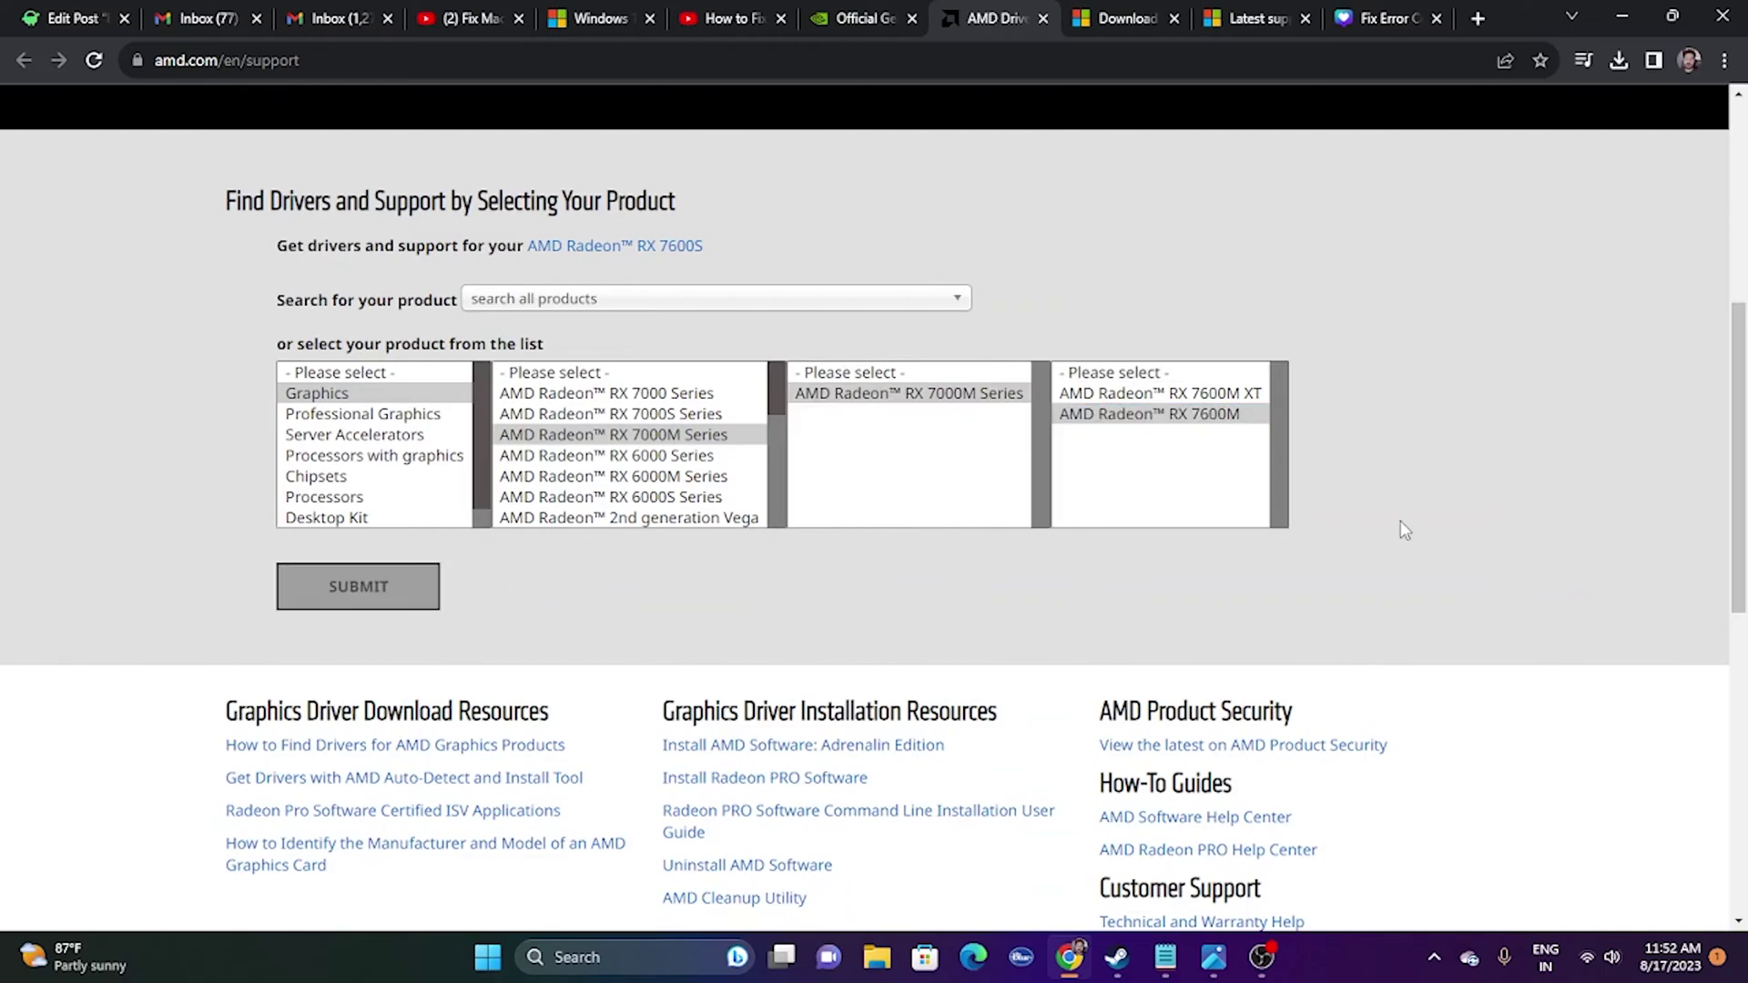
{"action": "scroll", "coordinate": [1427, 484], "scroll_direction": "down", "scroll_amount": 3}
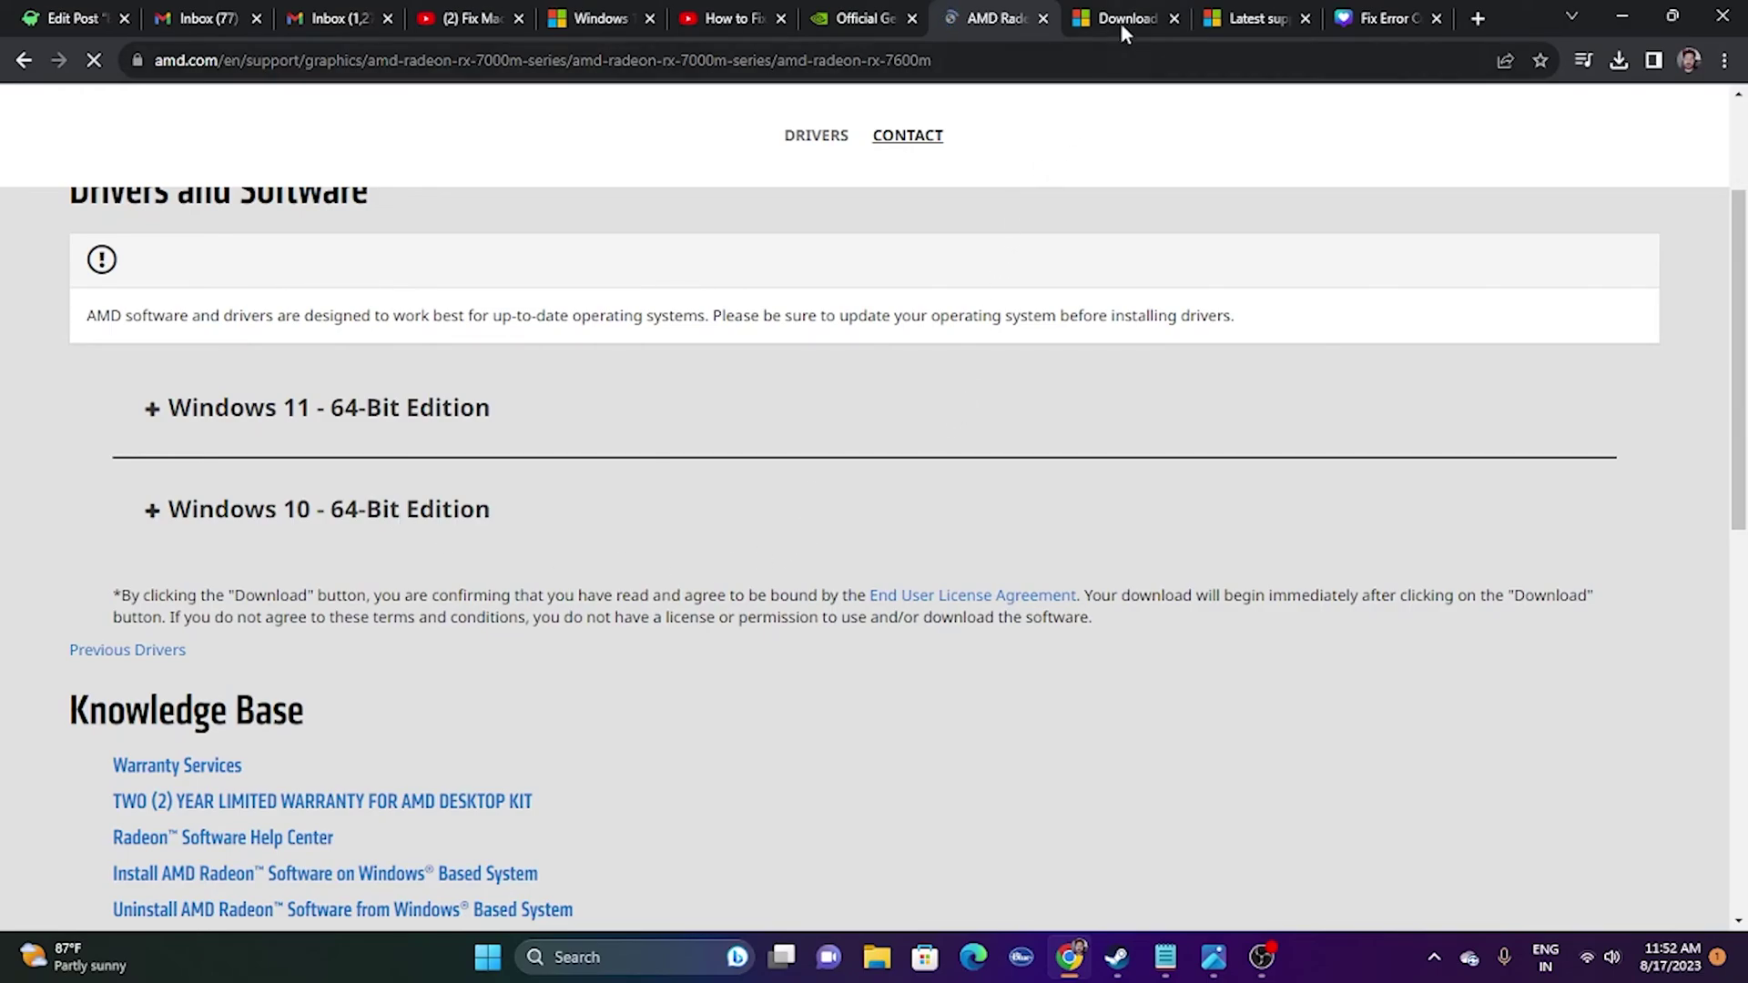
- Review Microsoft's latest supported Visual C++ Redistributable page, highlighting the X64 and X86 packages, and minimize Chrome
{"action": "left_click", "coordinate": [1257, 18]}
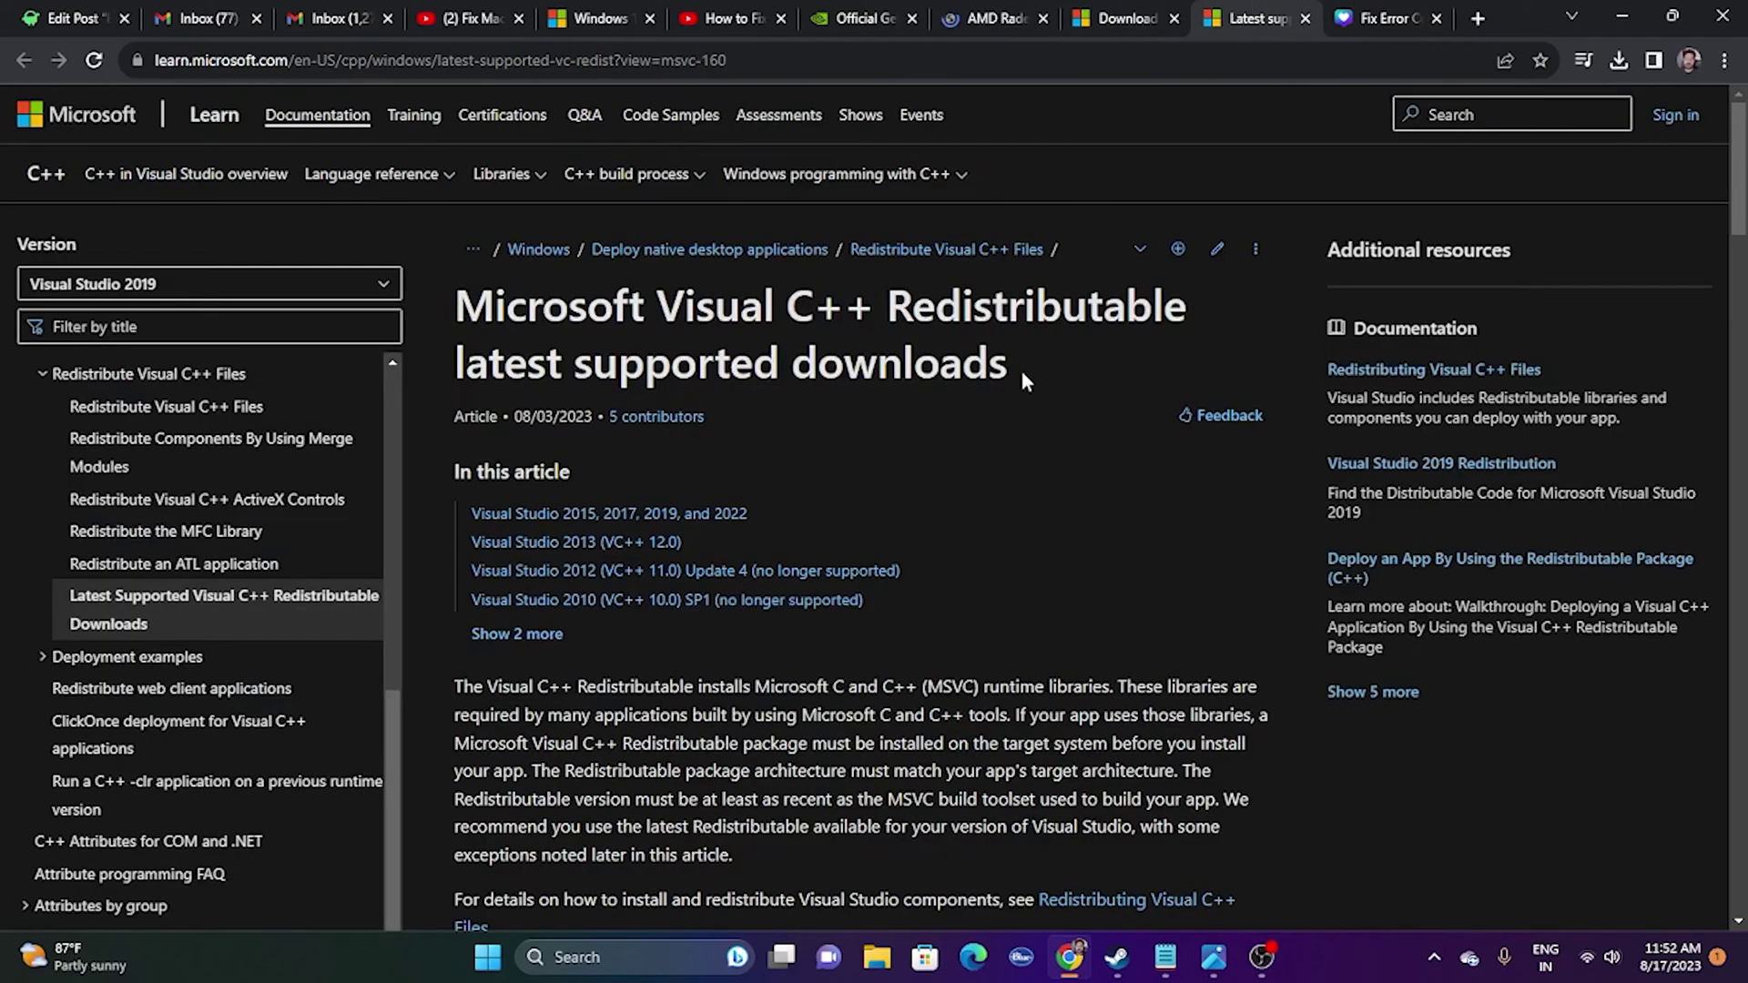
{"action": "left_click_drag", "start_coordinate": [1024, 376], "coordinate": [482, 320]}
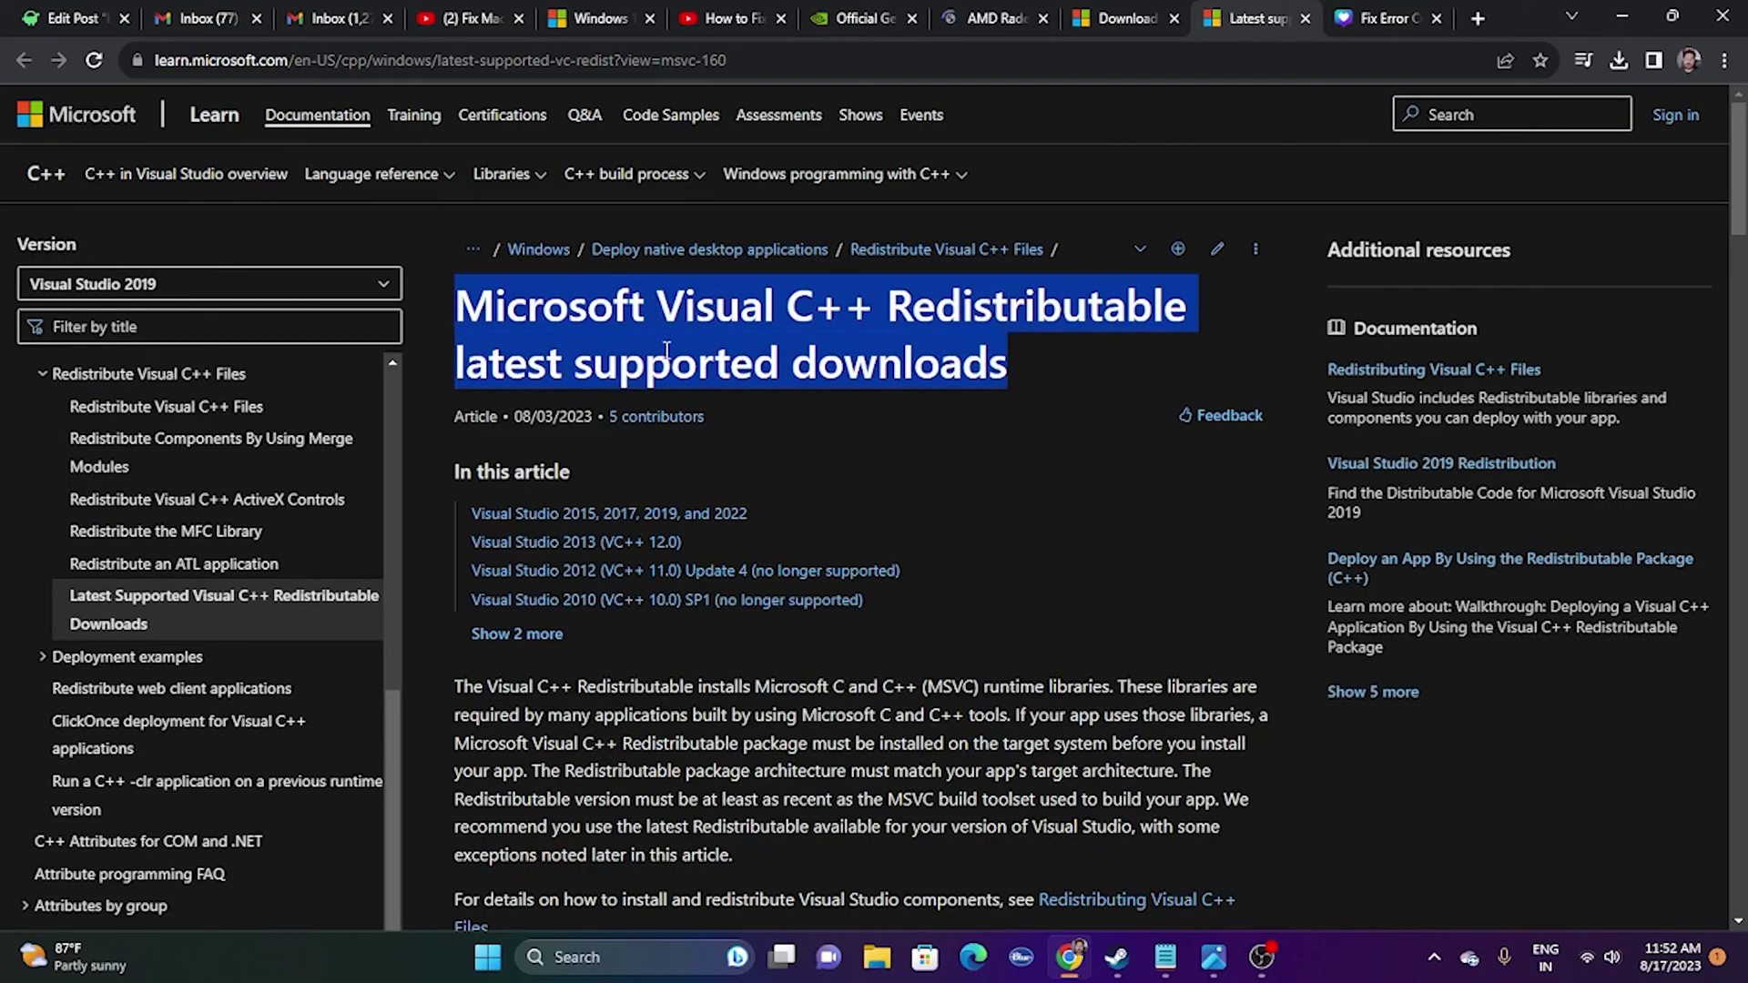
{"action": "left_click", "coordinate": [1029, 359]}
{"action": "scroll", "coordinate": [1033, 369], "scroll_direction": "down", "scroll_amount": 1}
{"action": "scroll", "coordinate": [1033, 373], "scroll_direction": "down", "scroll_amount": 12}
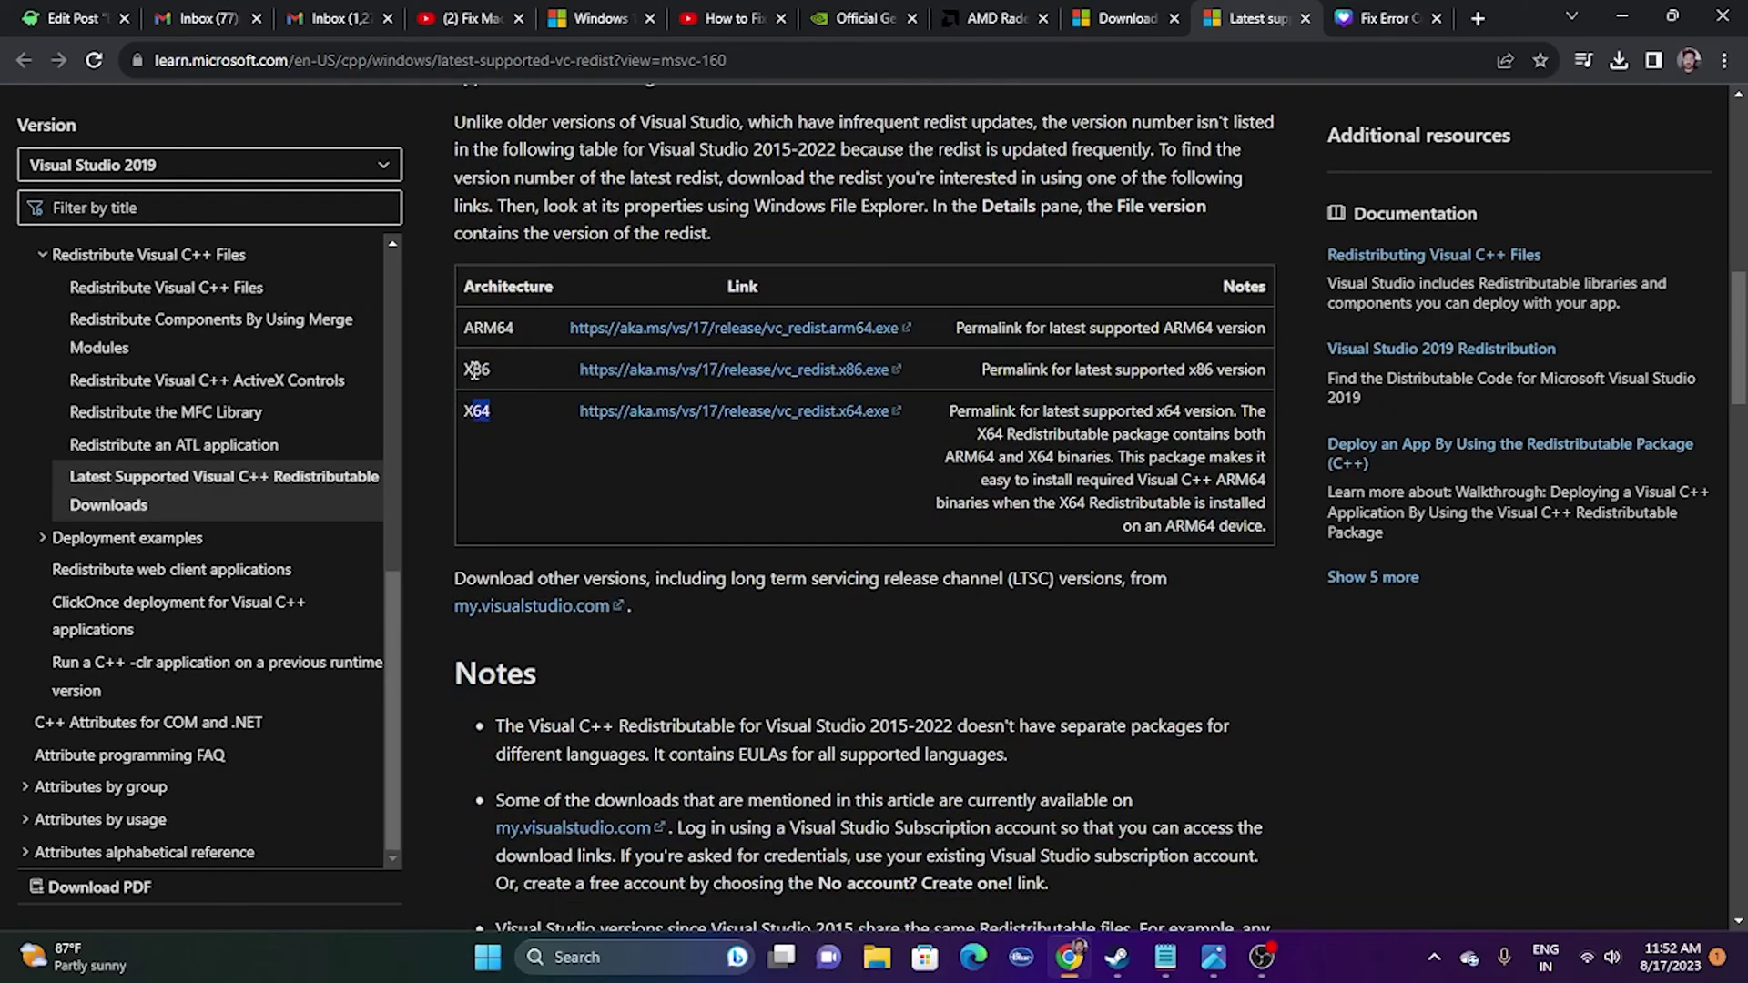
{"action": "left_click", "coordinate": [474, 371]}
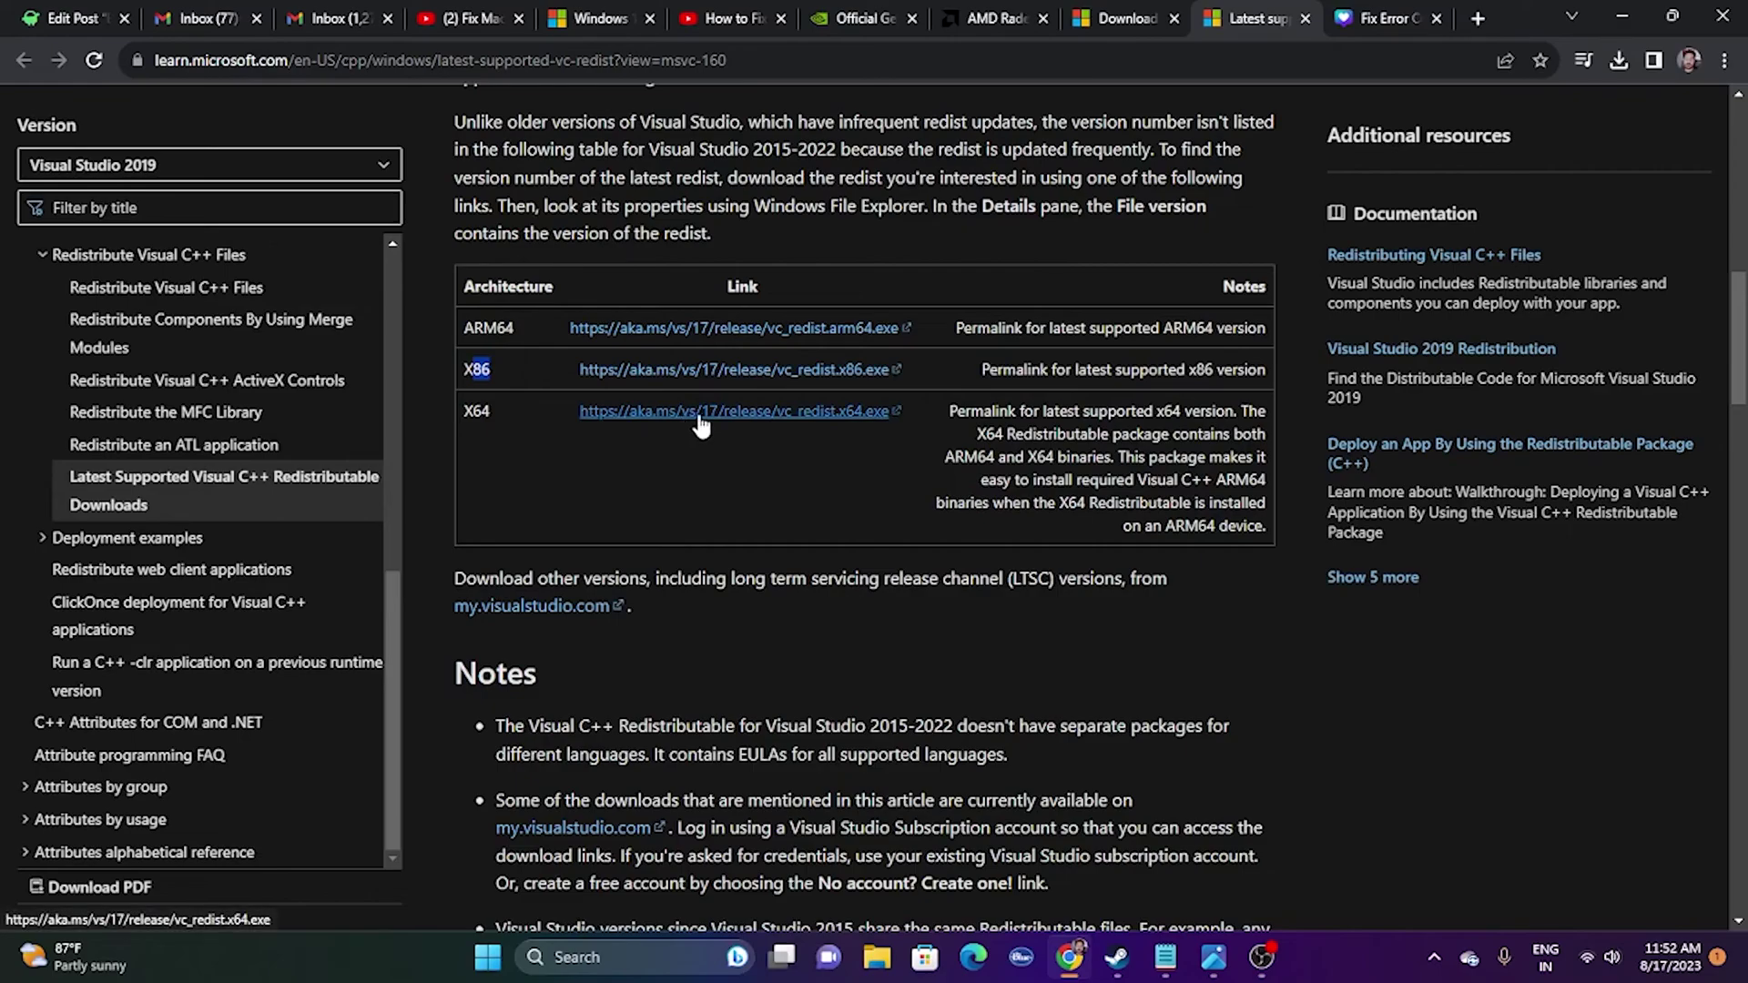
{"action": "left_click", "coordinate": [1623, 17]}
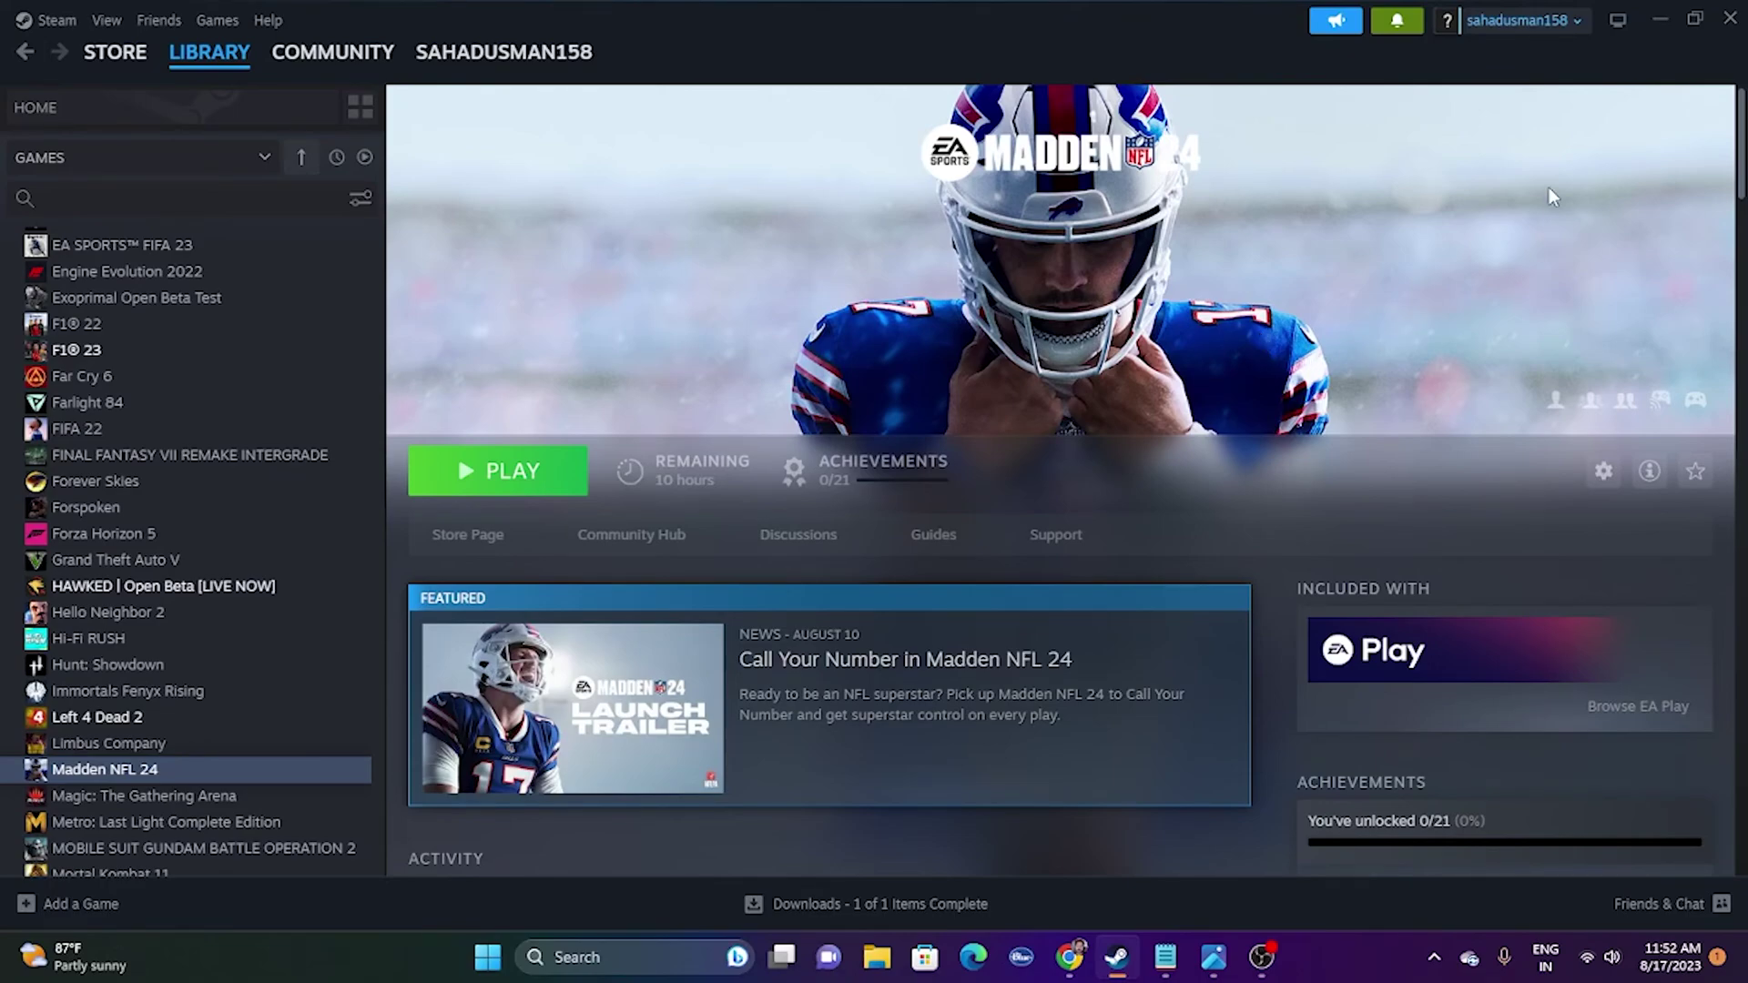
- Open Windows Settings, view the Windows Update page, and close Settings
{"action": "left_click", "coordinate": [582, 956]}
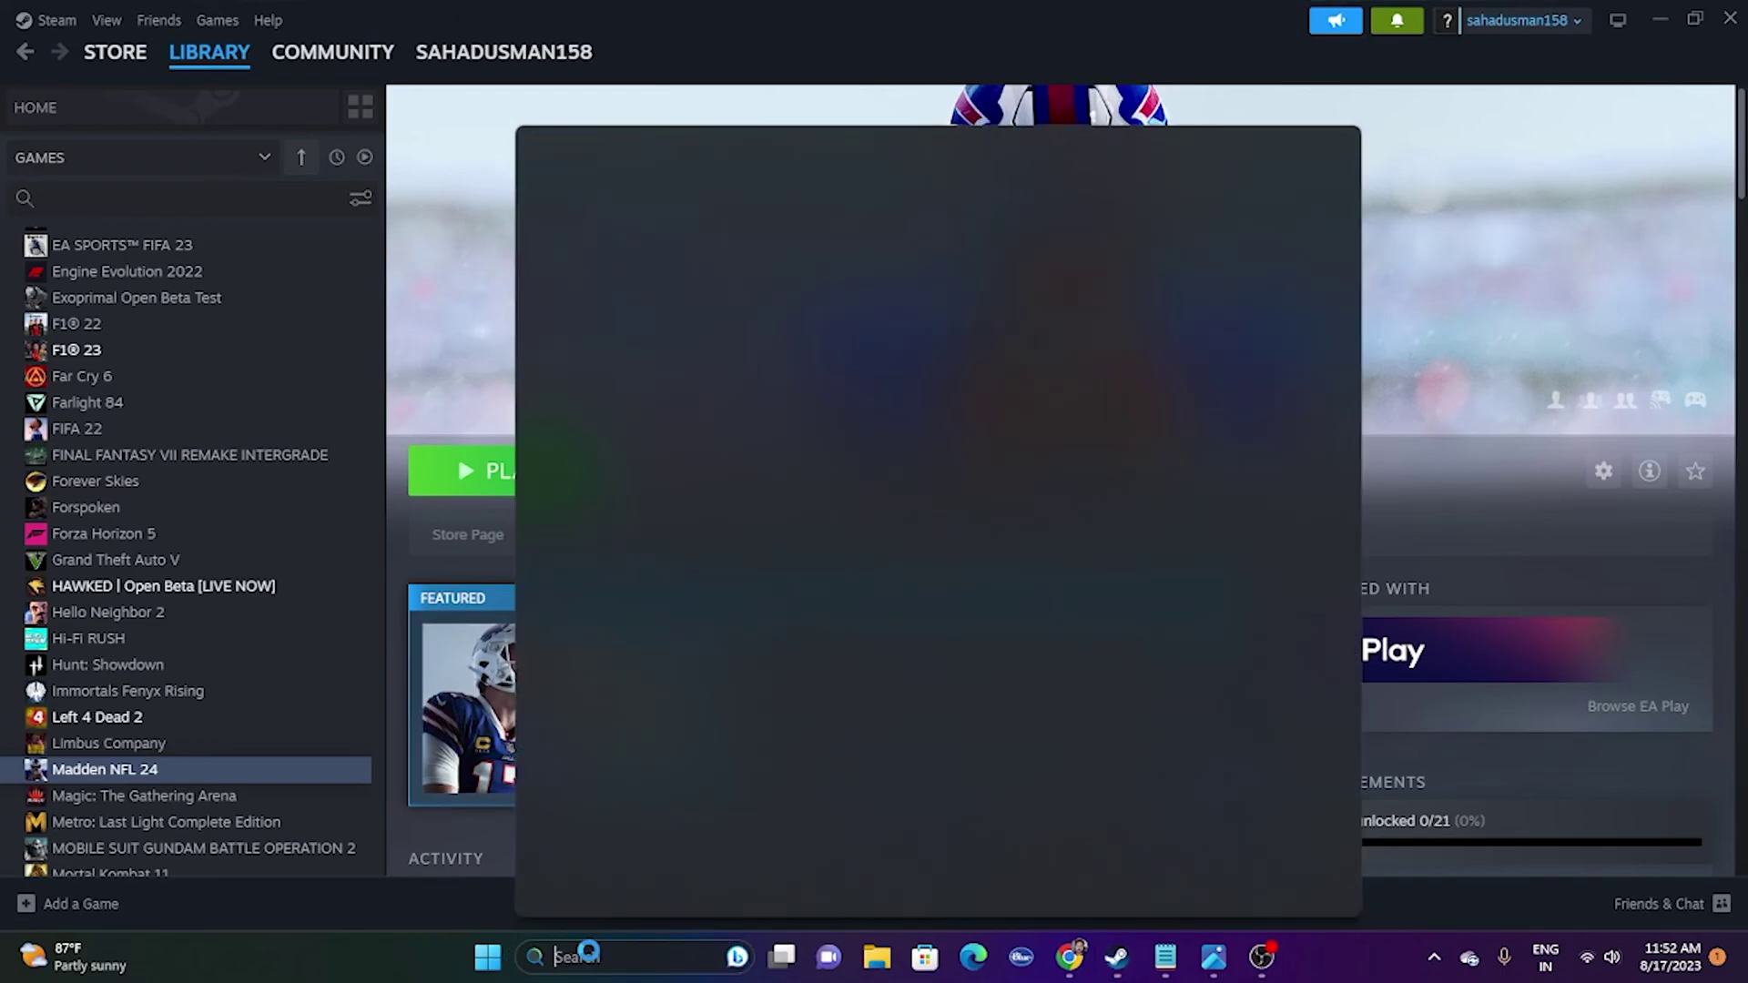
{"action": "left_click", "coordinate": [648, 314]}
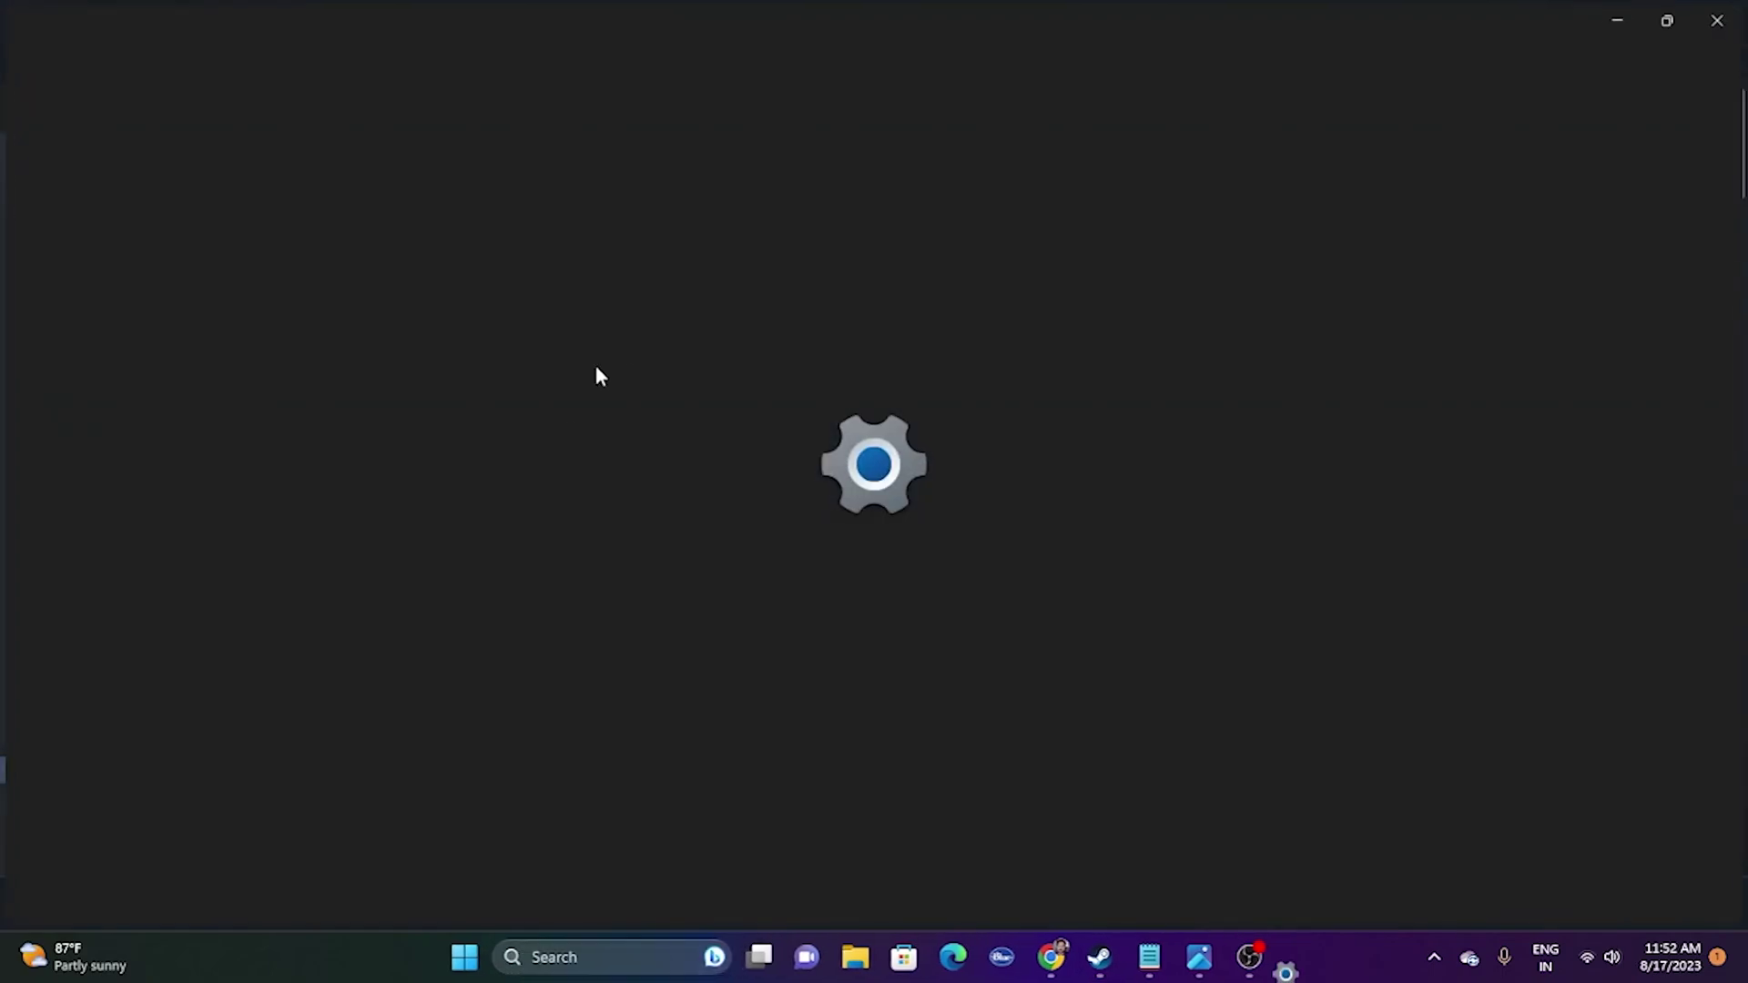
{"action": "left_click", "coordinate": [194, 674]}
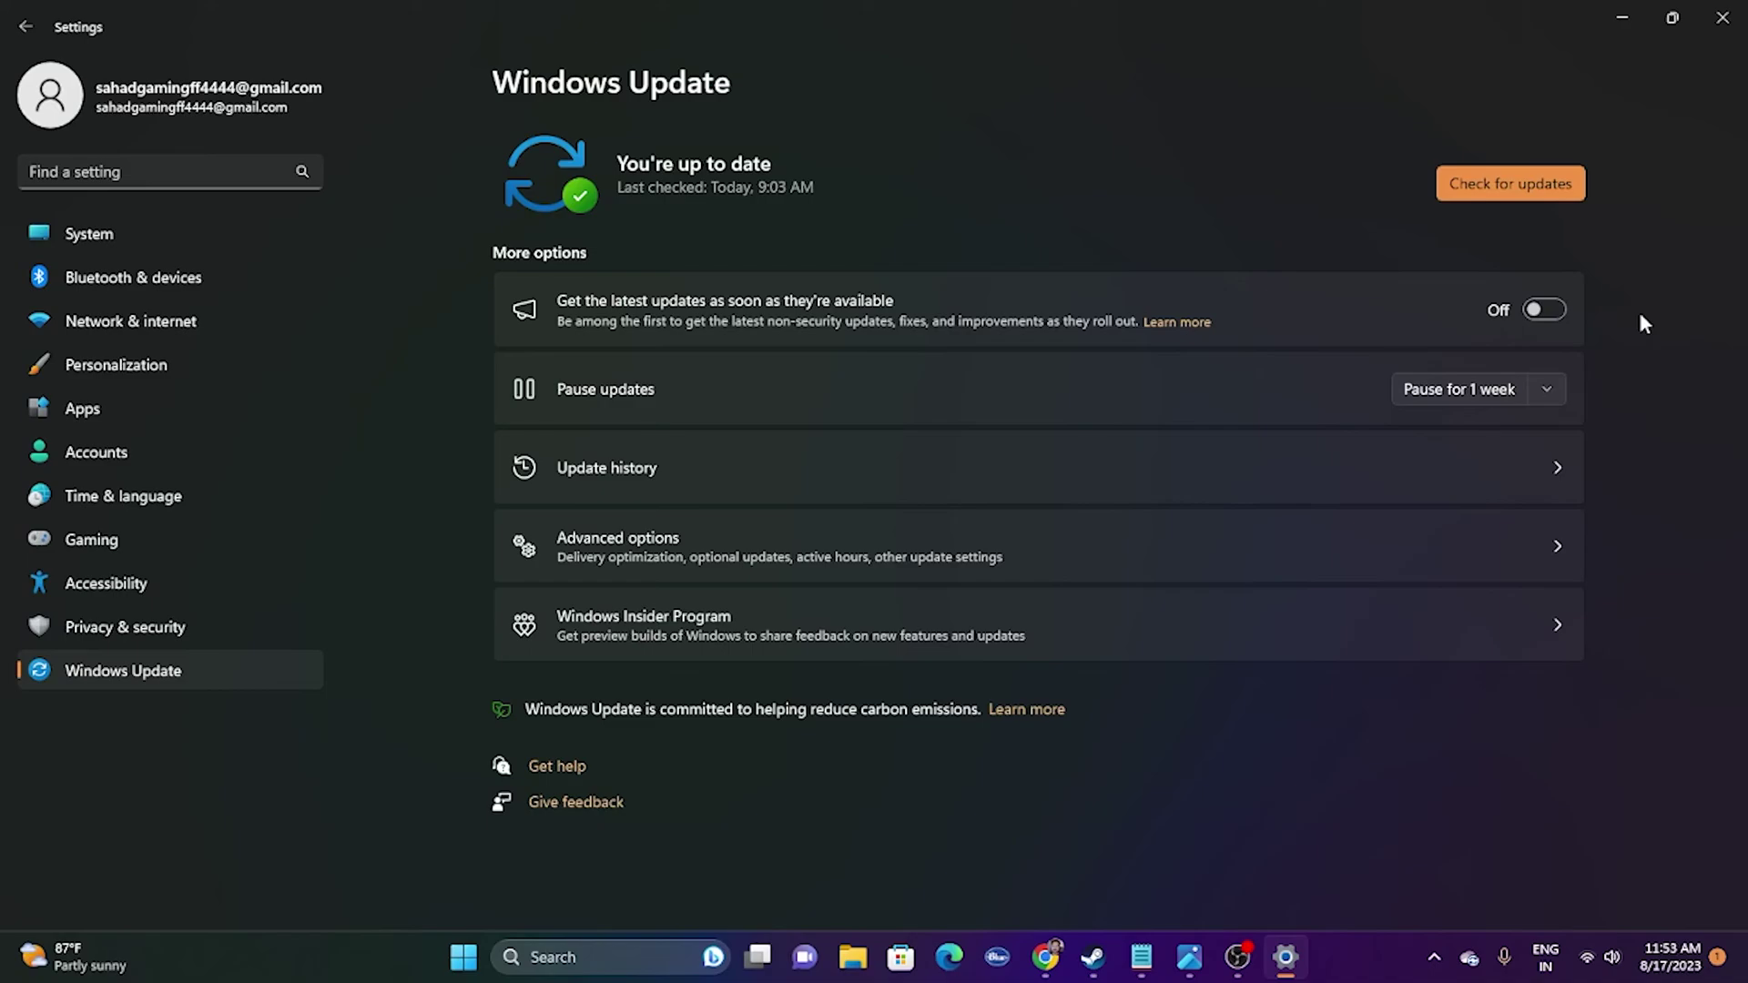
{"action": "left_click", "coordinate": [1722, 18]}
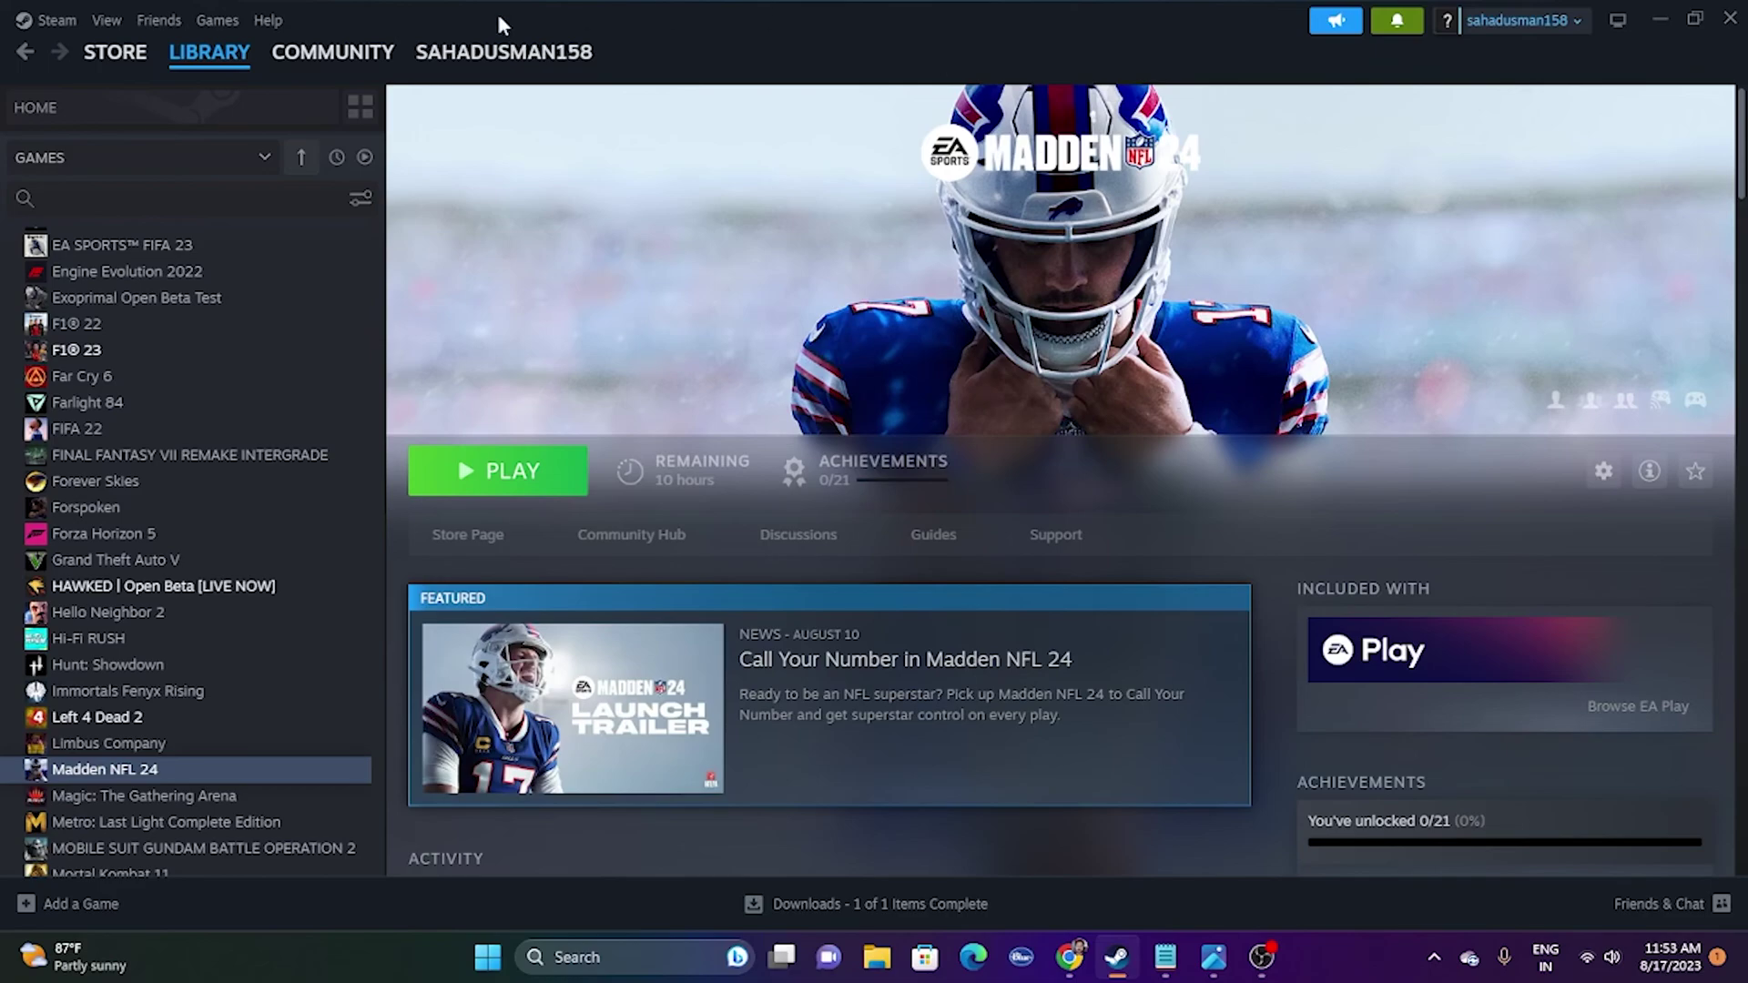
- Browse the Steam library, view Back 4 Blood, return to Madden NFL 24 and look at its management options
{"action": "scroll", "coordinate": [266, 382], "scroll_direction": "up", "scroll_amount": 5}
{"action": "left_click", "coordinate": [98, 290]}
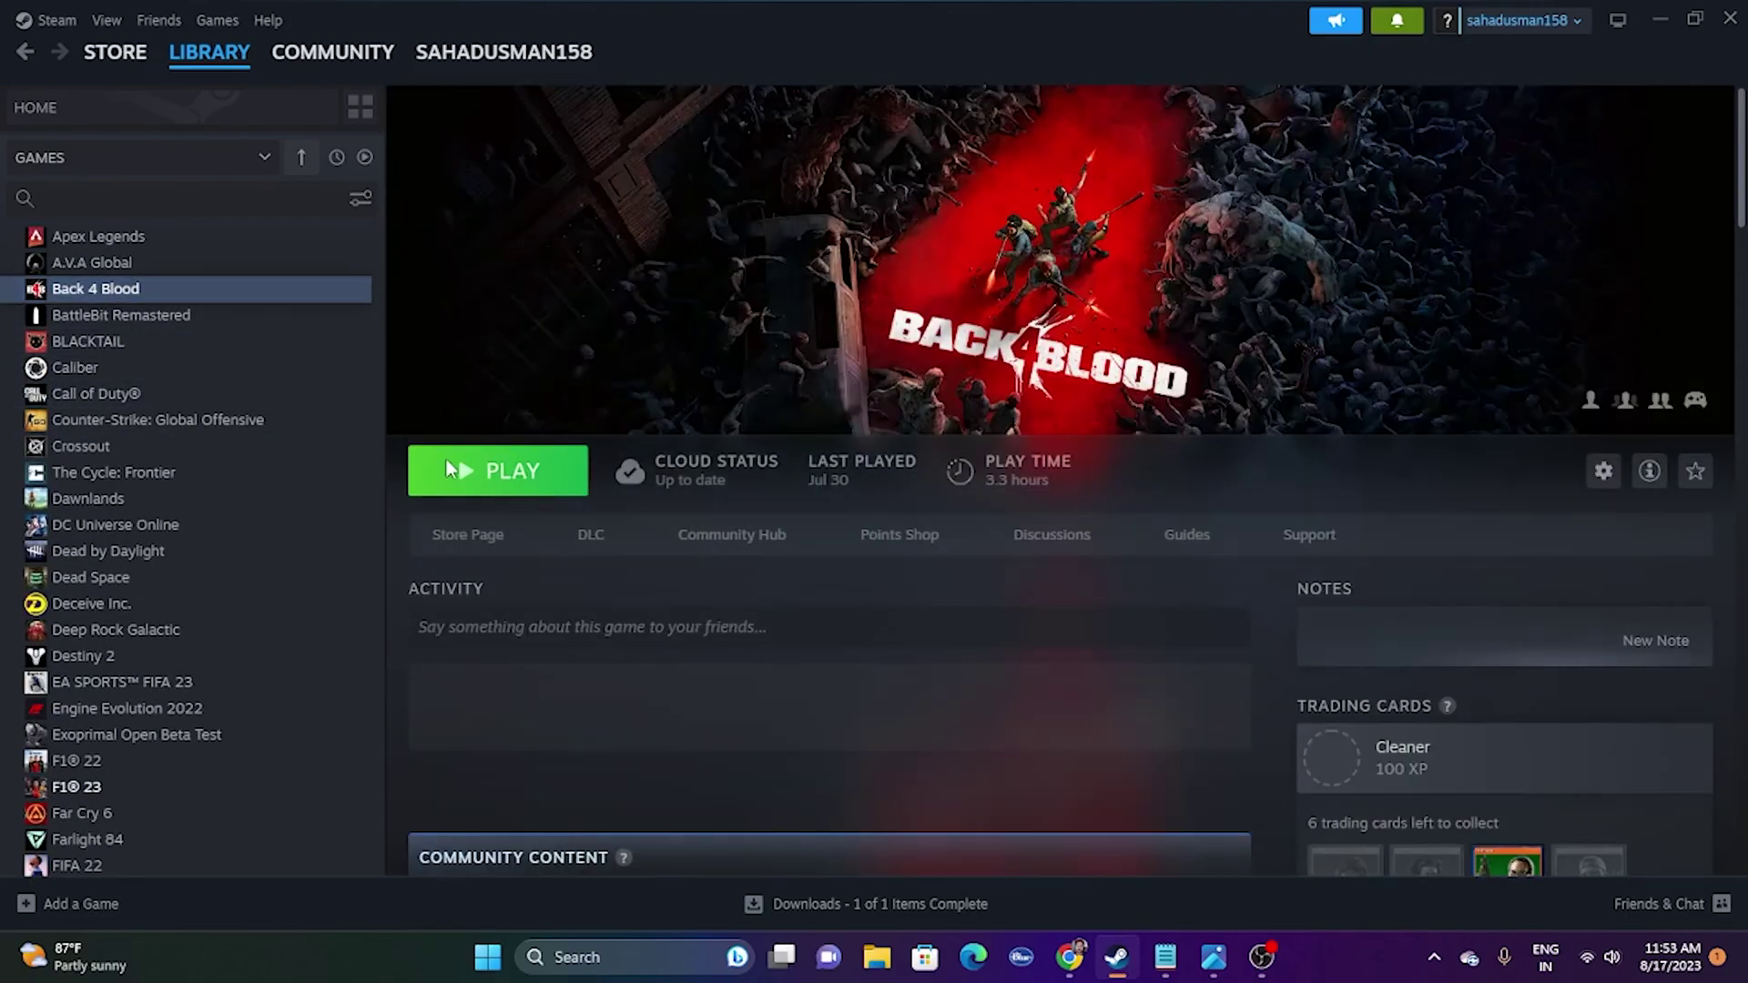
{"action": "scroll", "coordinate": [202, 405], "scroll_direction": "down", "scroll_amount": 15}
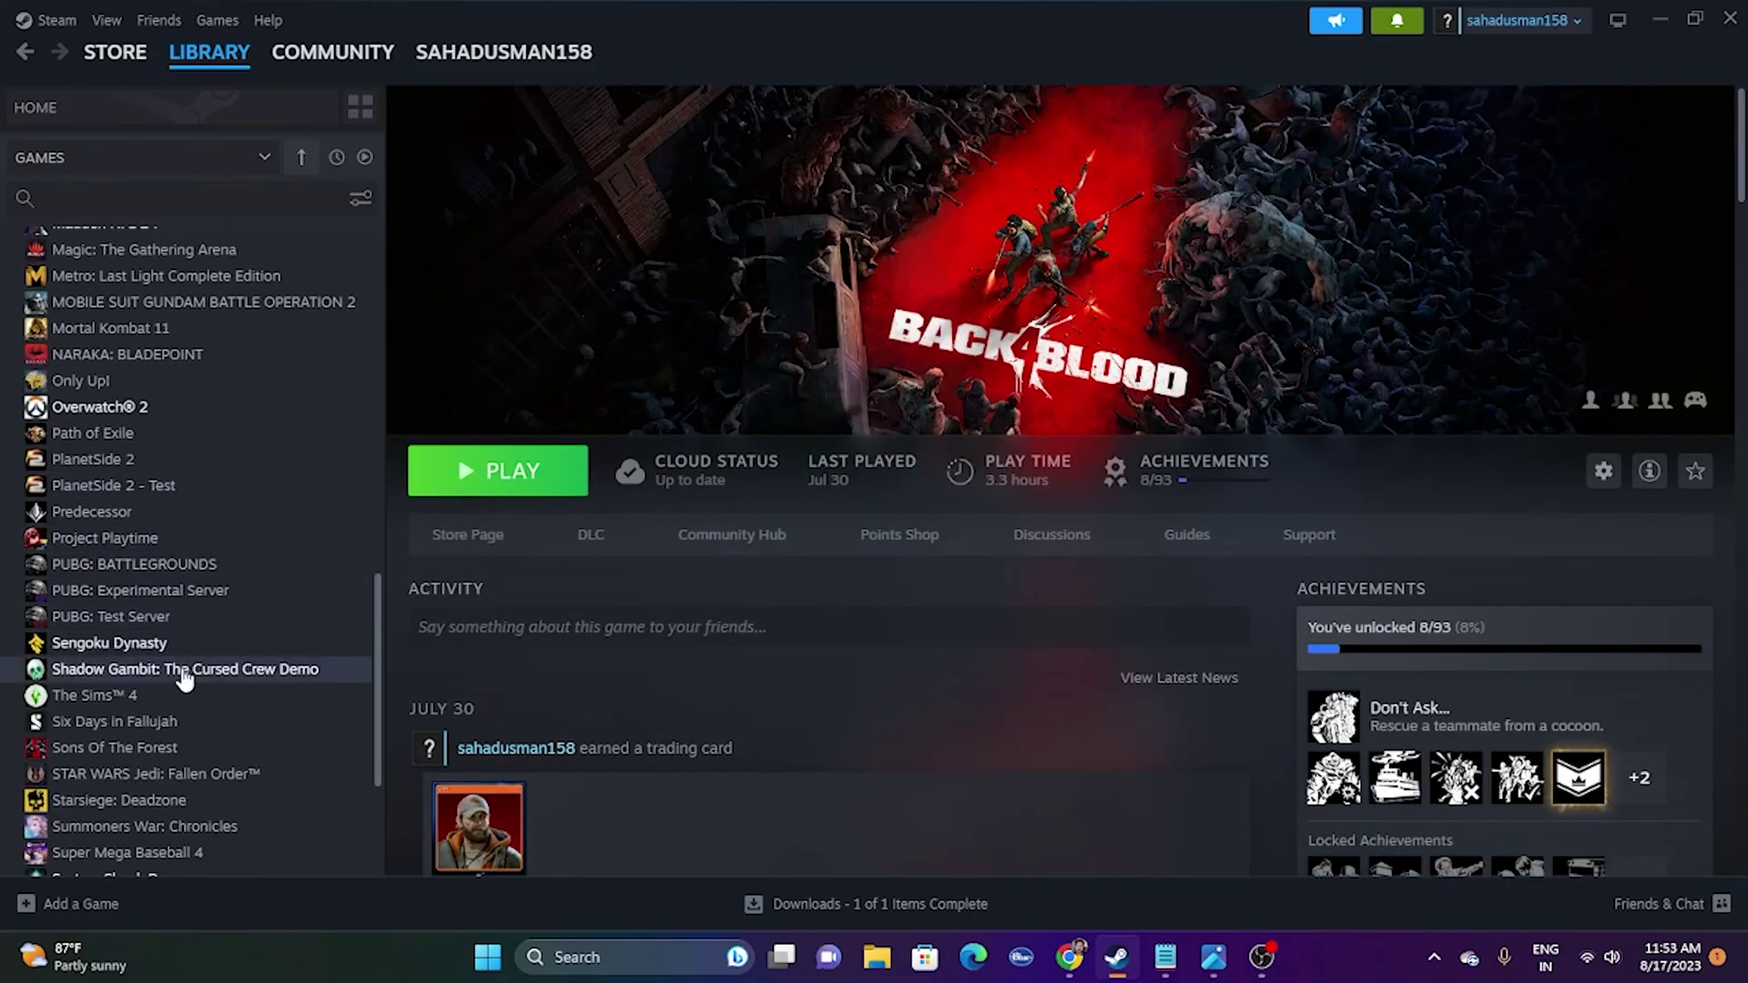
{"action": "scroll", "coordinate": [237, 555], "scroll_direction": "down", "scroll_amount": 3}
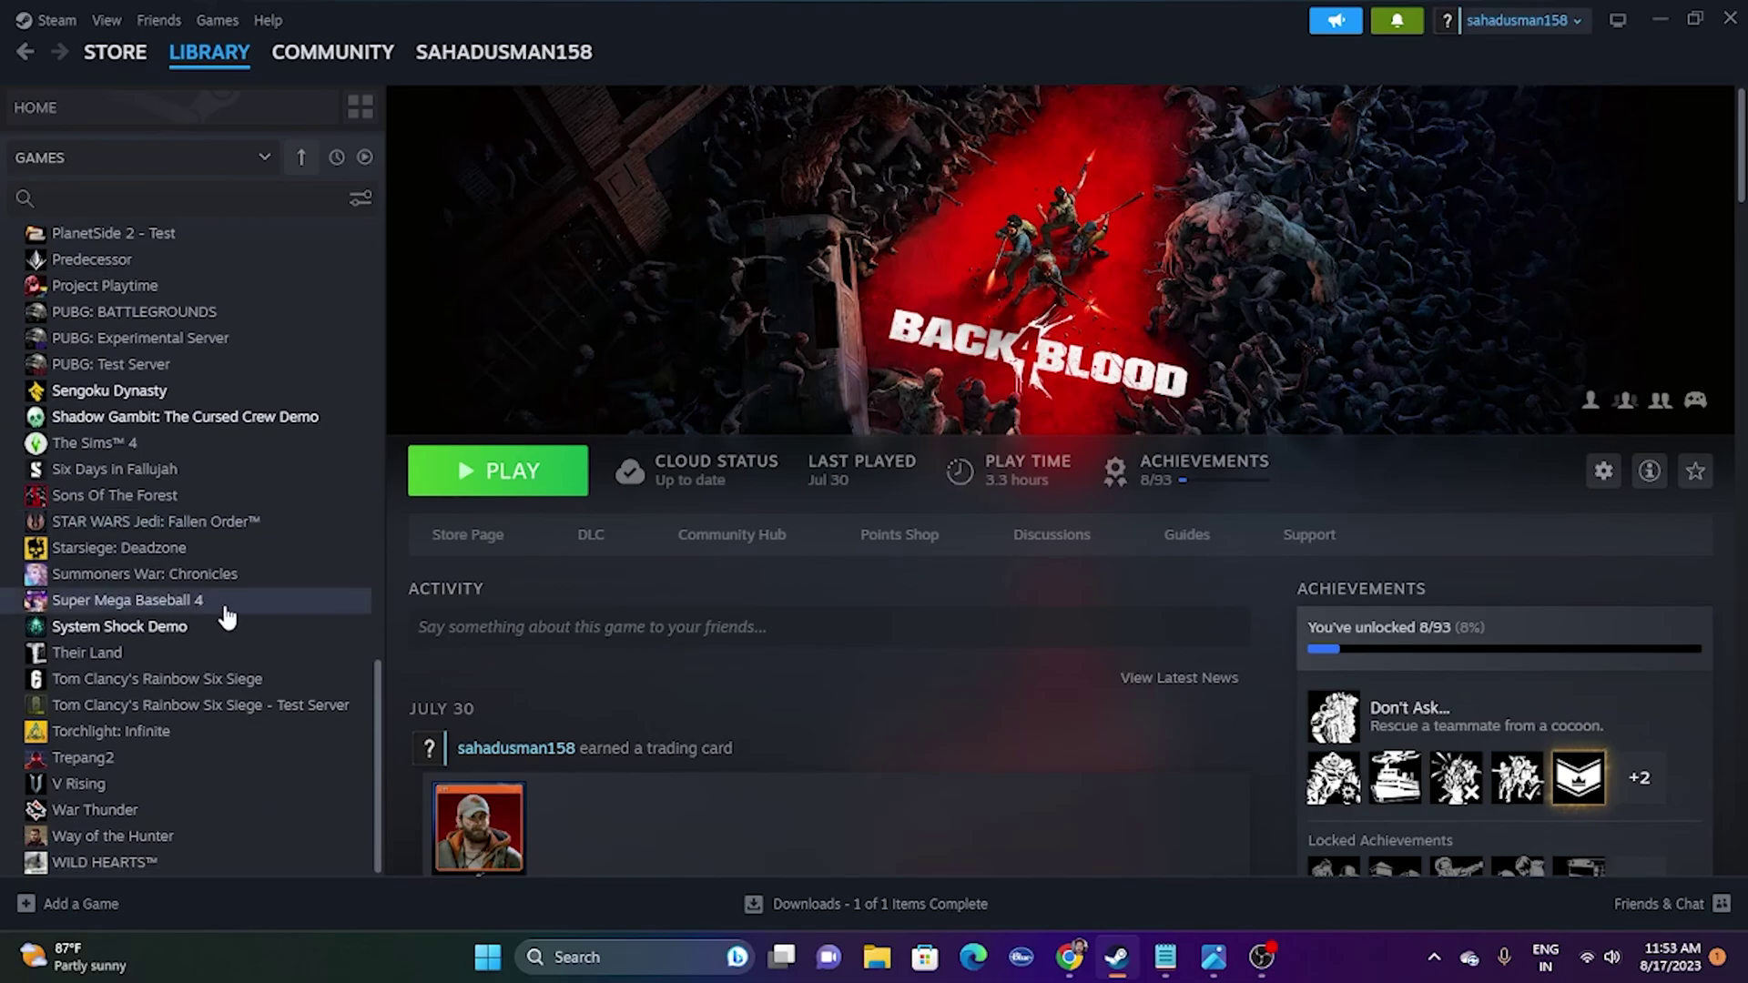
{"action": "scroll", "coordinate": [228, 609], "scroll_direction": "up", "scroll_amount": 6}
{"action": "left_click", "coordinate": [105, 517]}
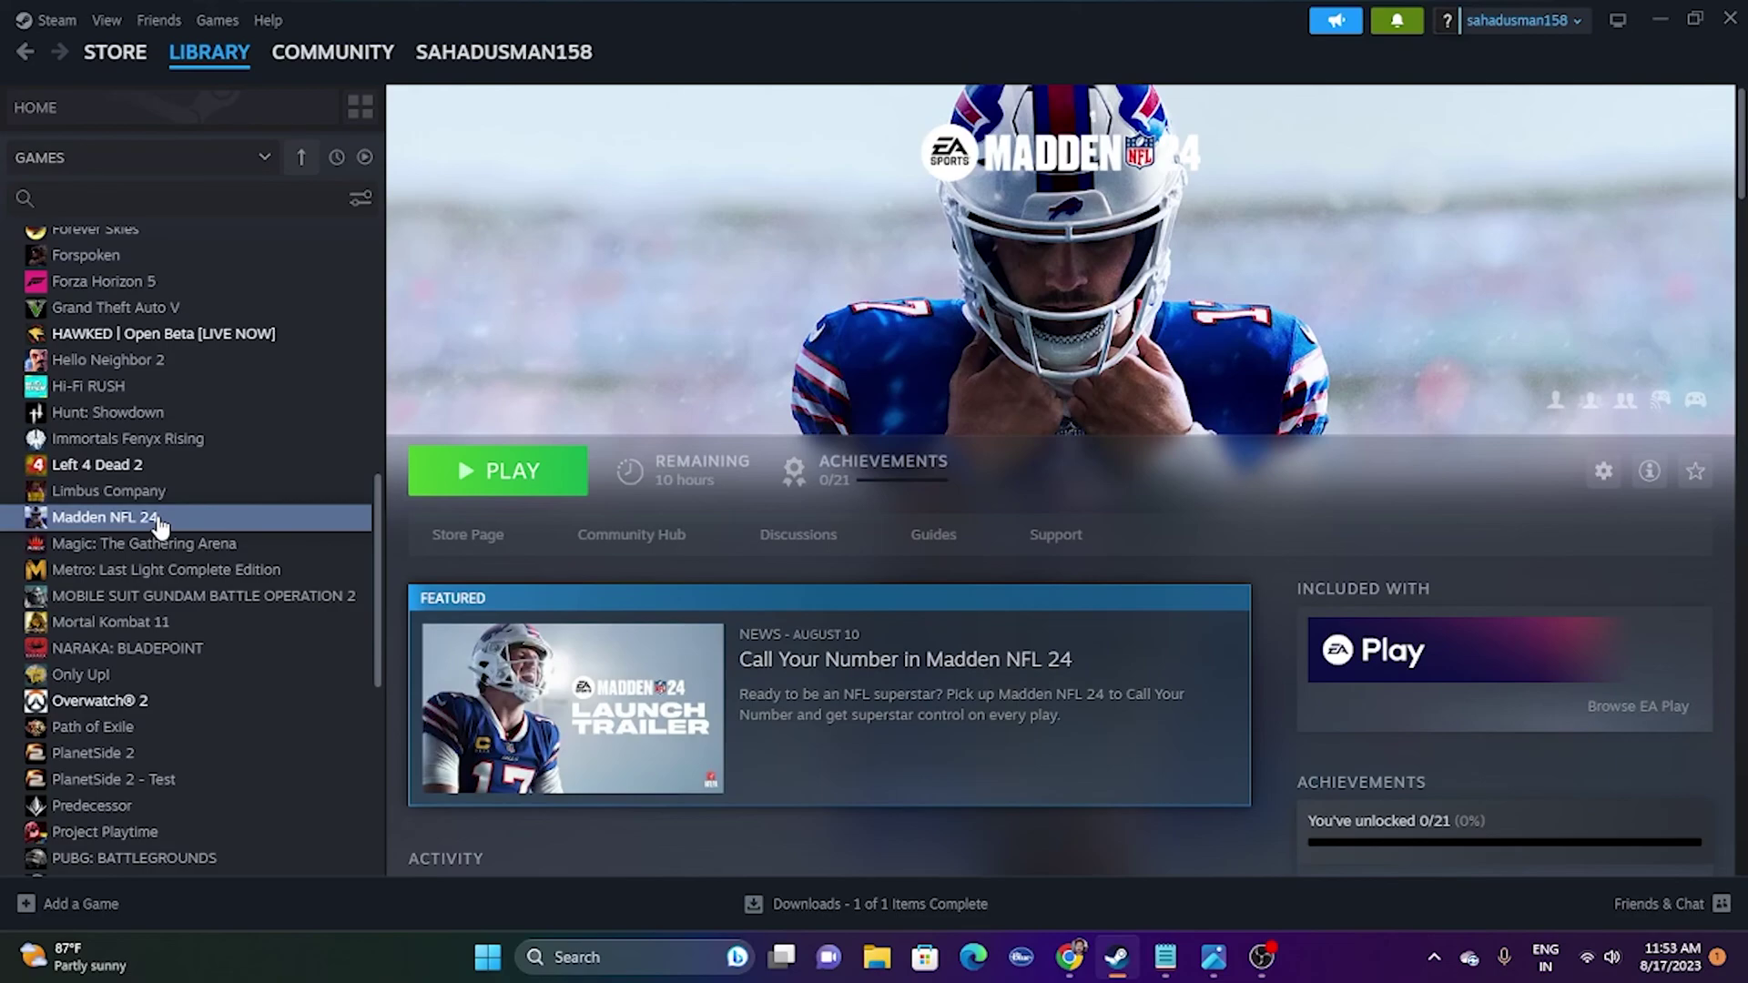
{"action": "right_click", "coordinate": [157, 518]}
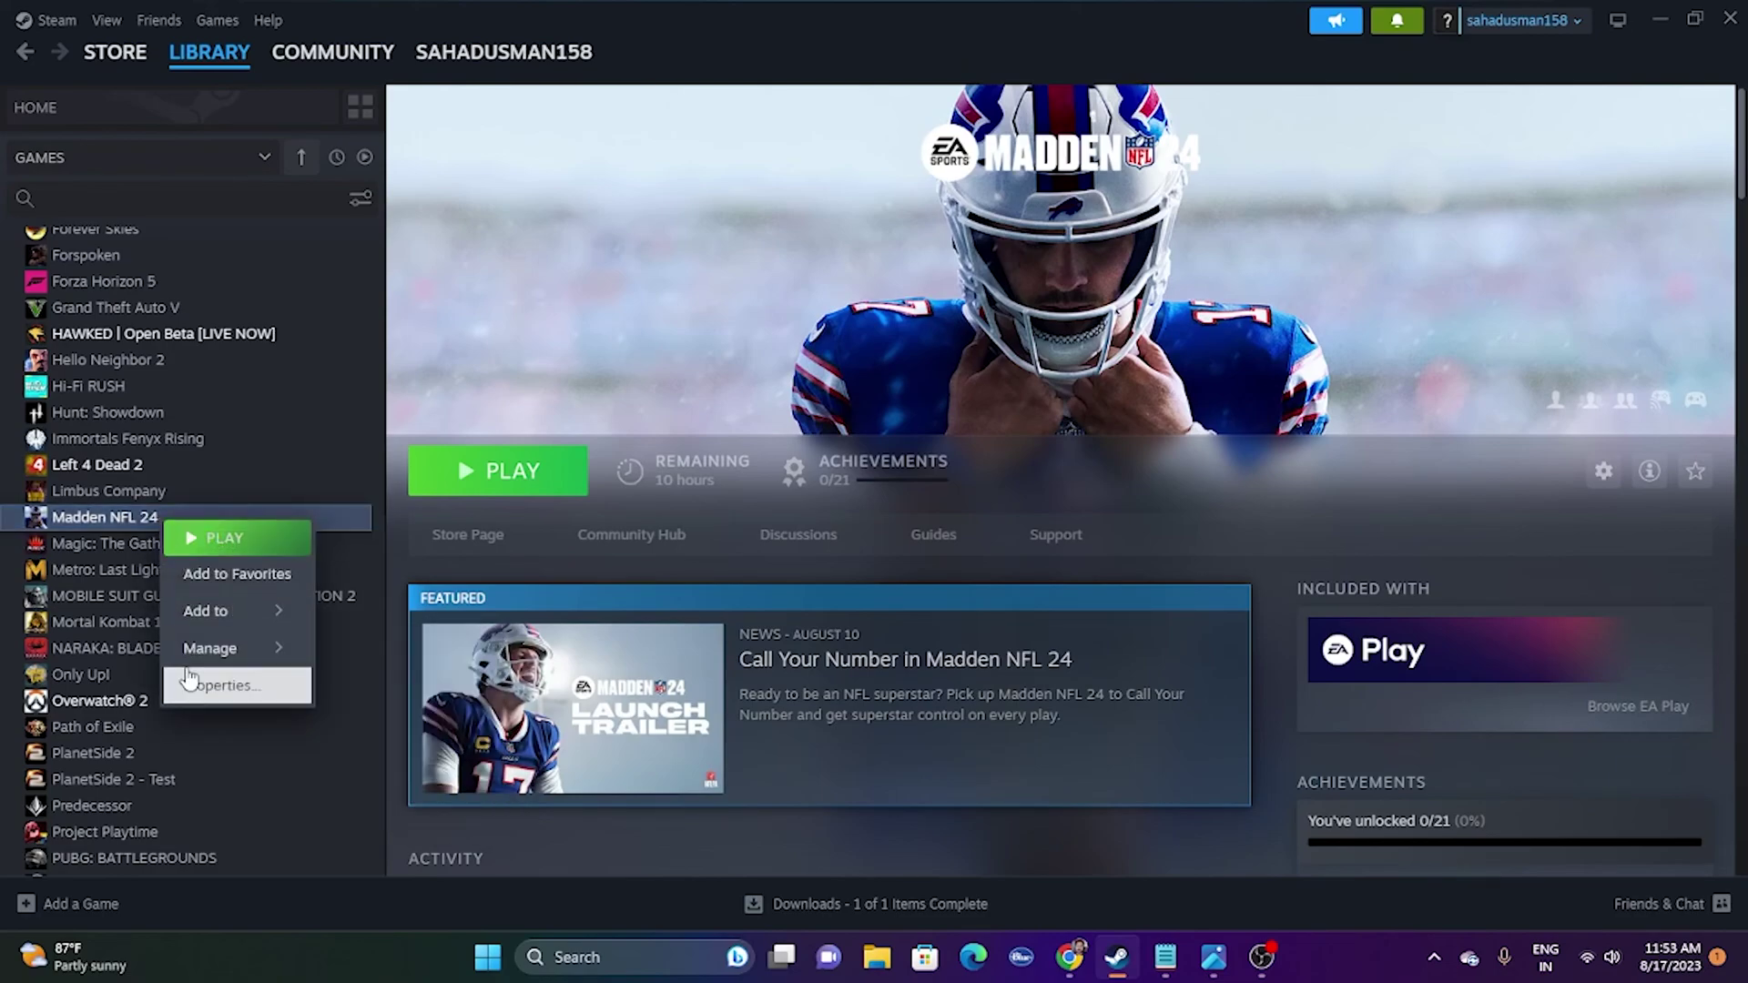
{"action": "mouse_move", "coordinate": [209, 648]}
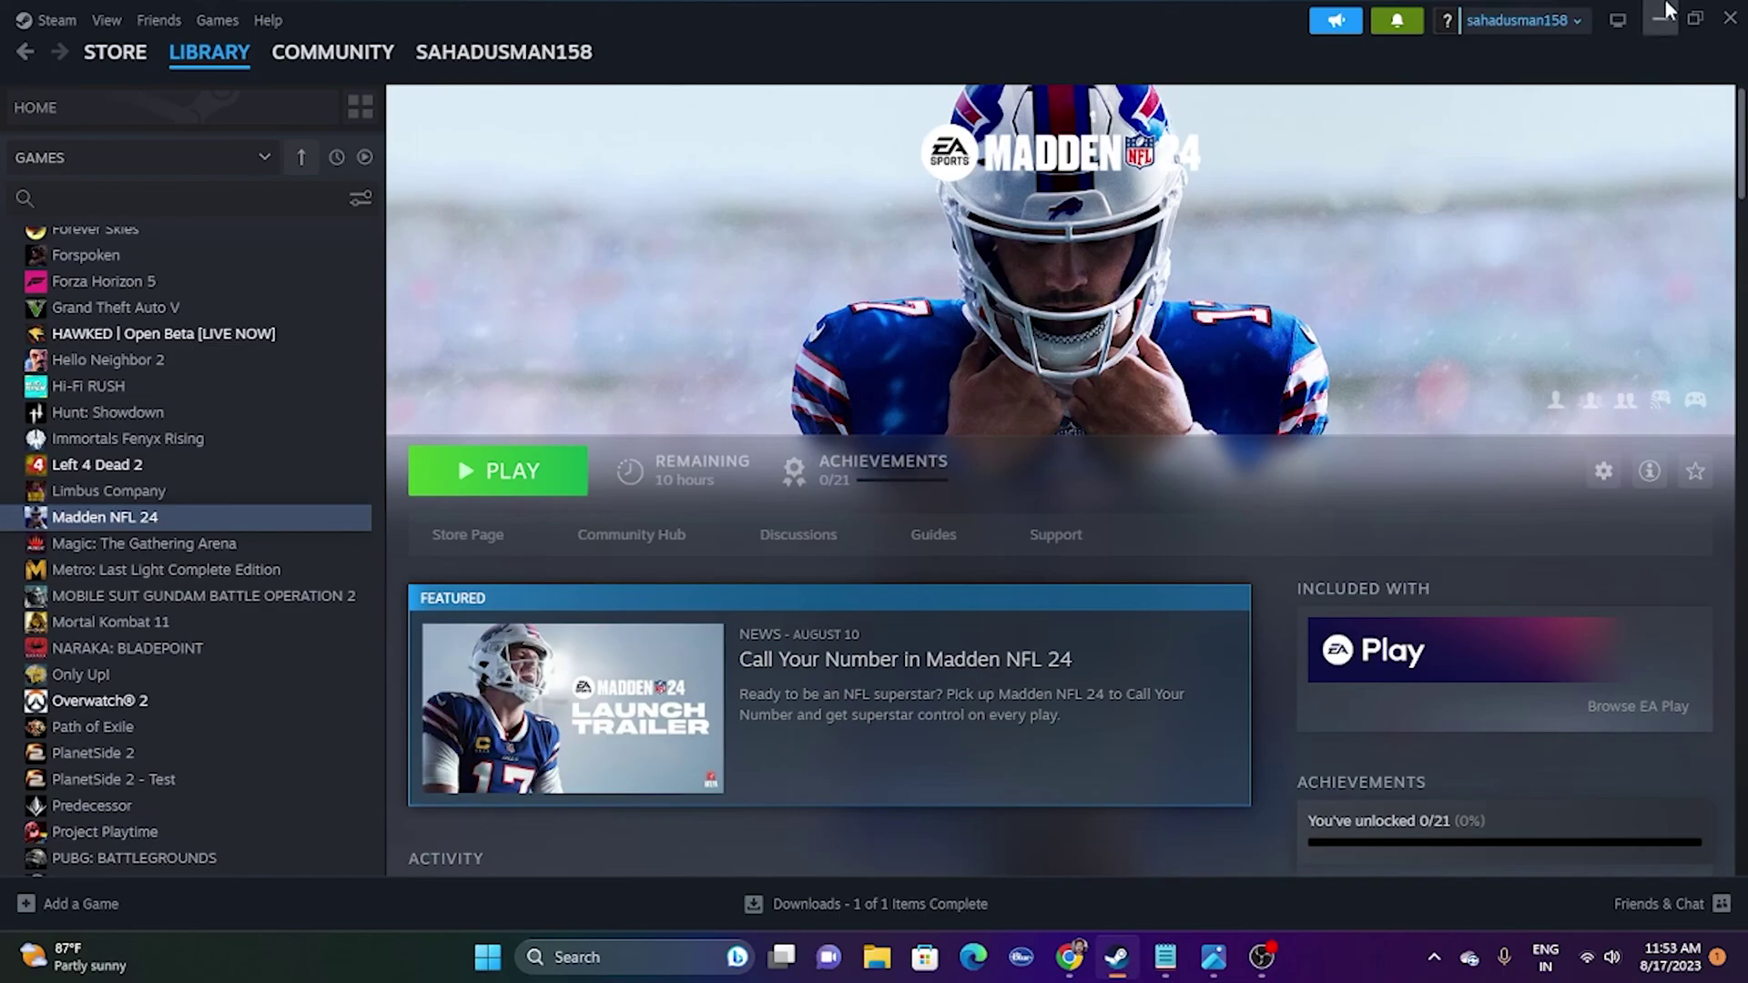
- Switch to File Explorer, compare the C: and D: drives under This PC, close it and return to Steam
{"action": "left_click", "coordinate": [1660, 19]}
{"action": "left_click", "coordinate": [877, 956]}
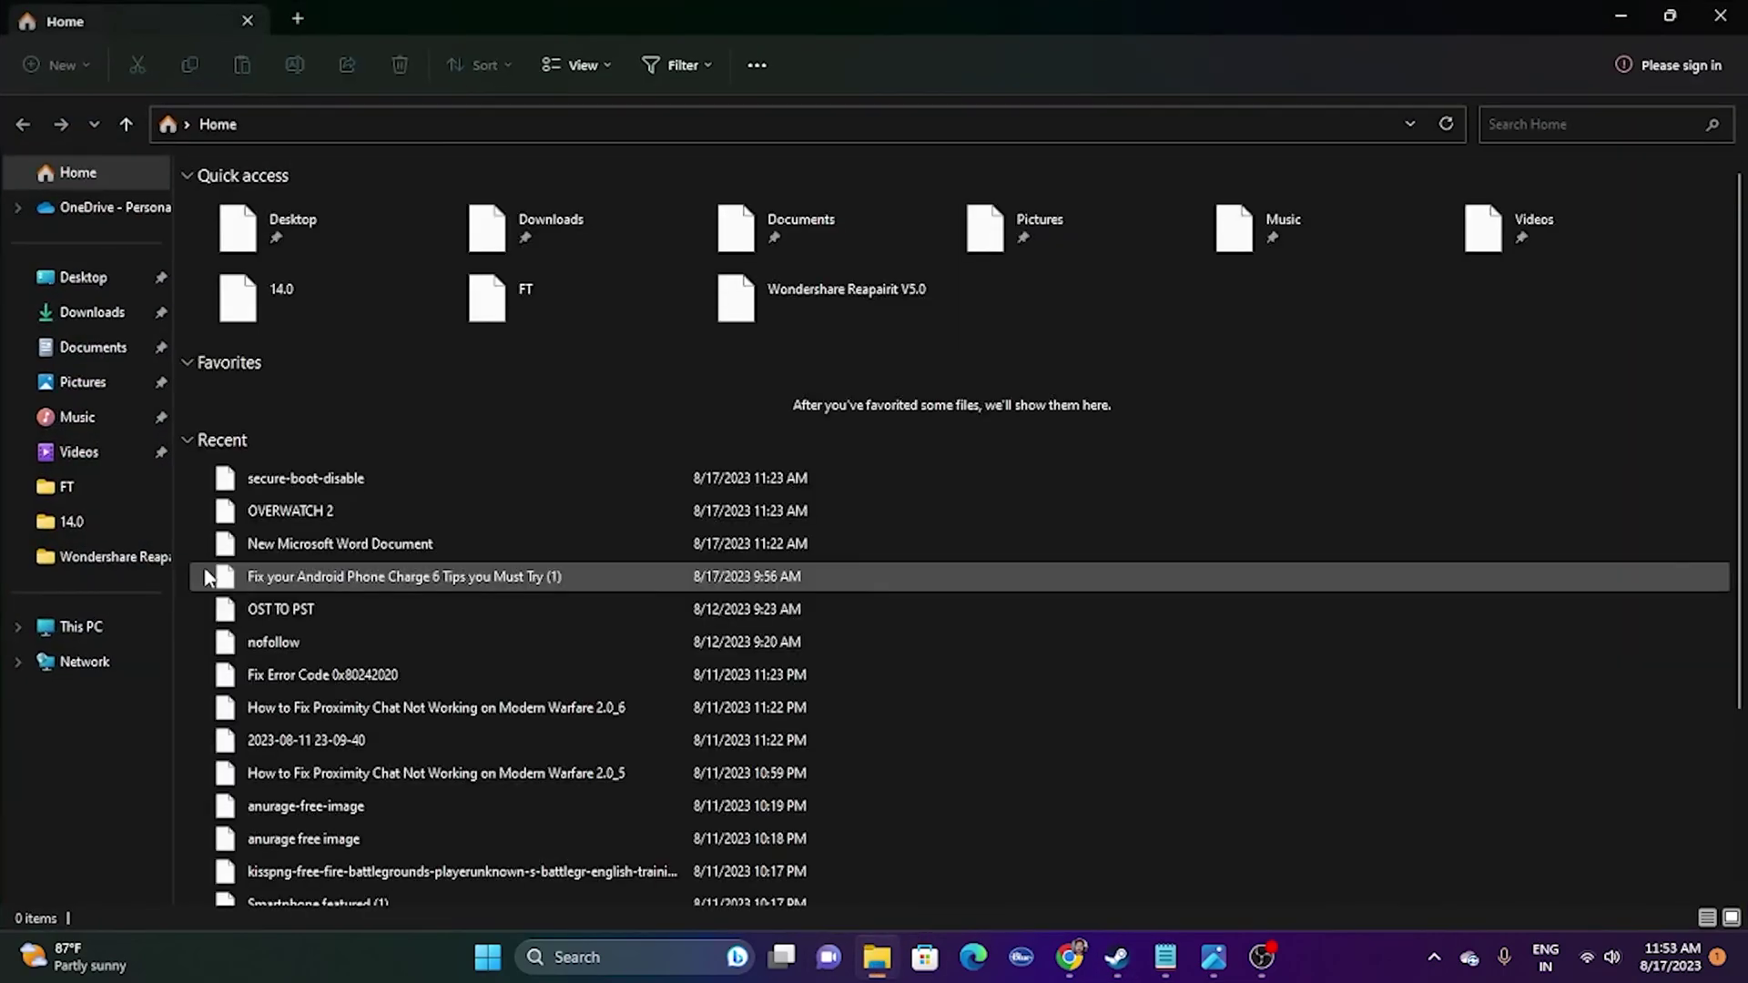
{"action": "left_click", "coordinate": [81, 626]}
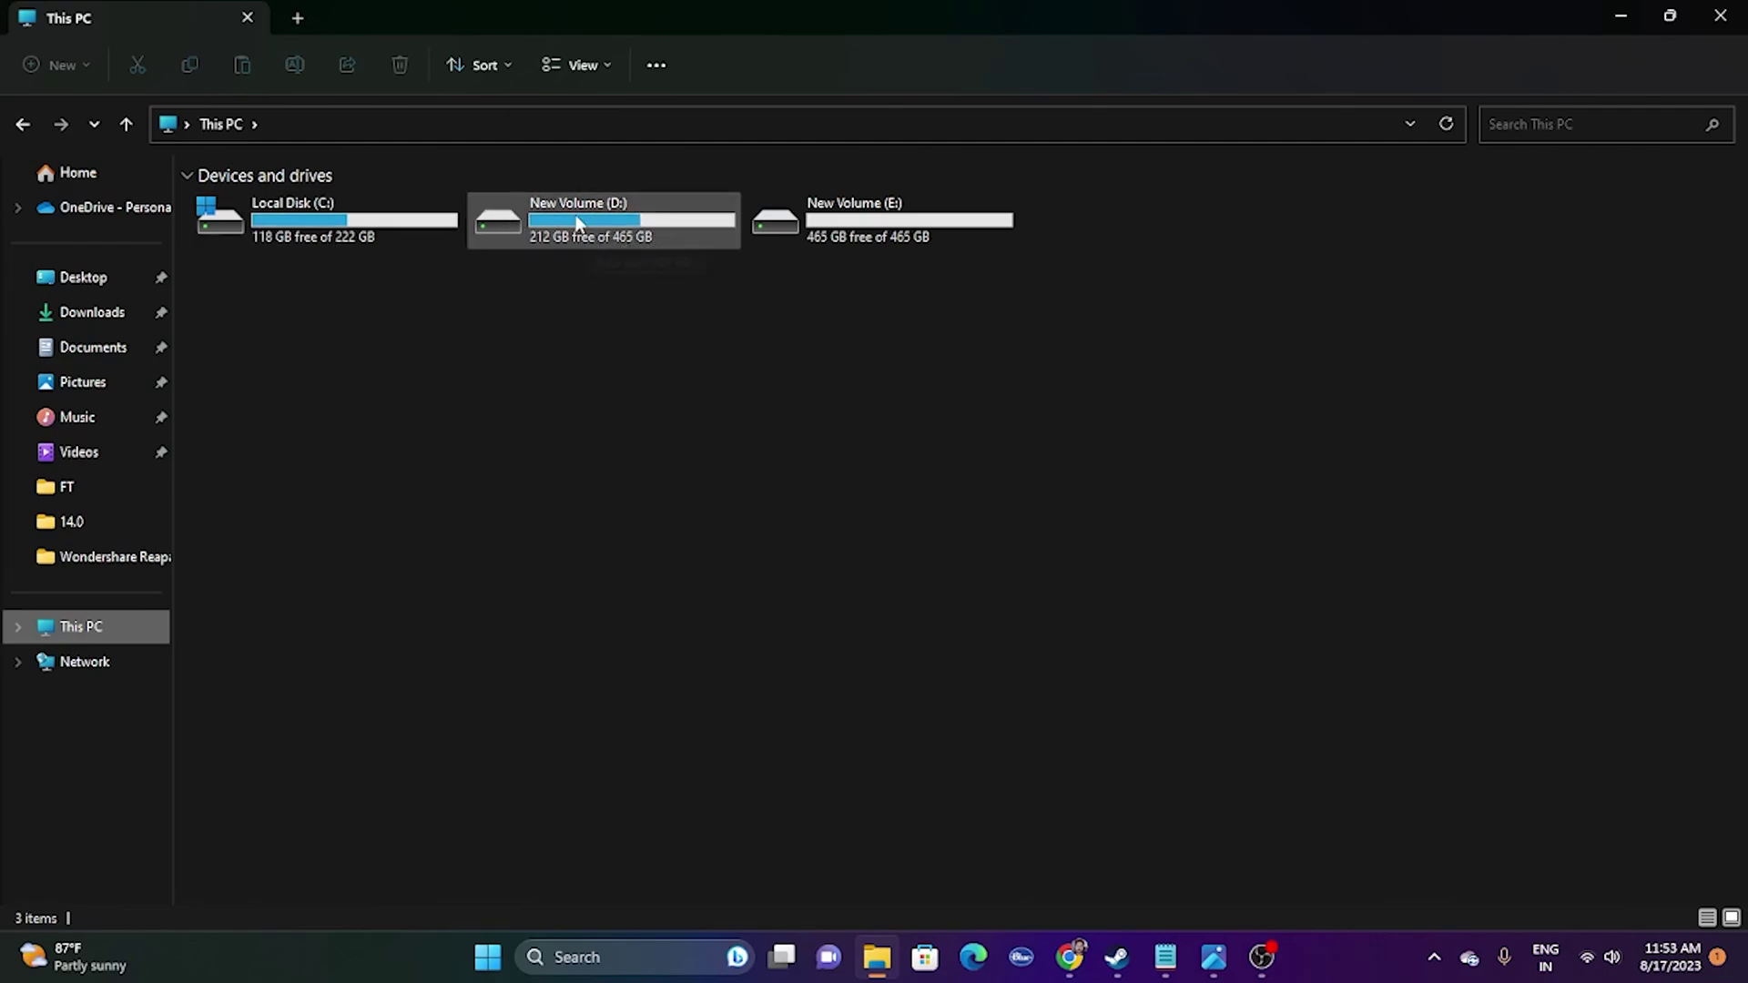
{"action": "mouse_move", "coordinate": [600, 220]}
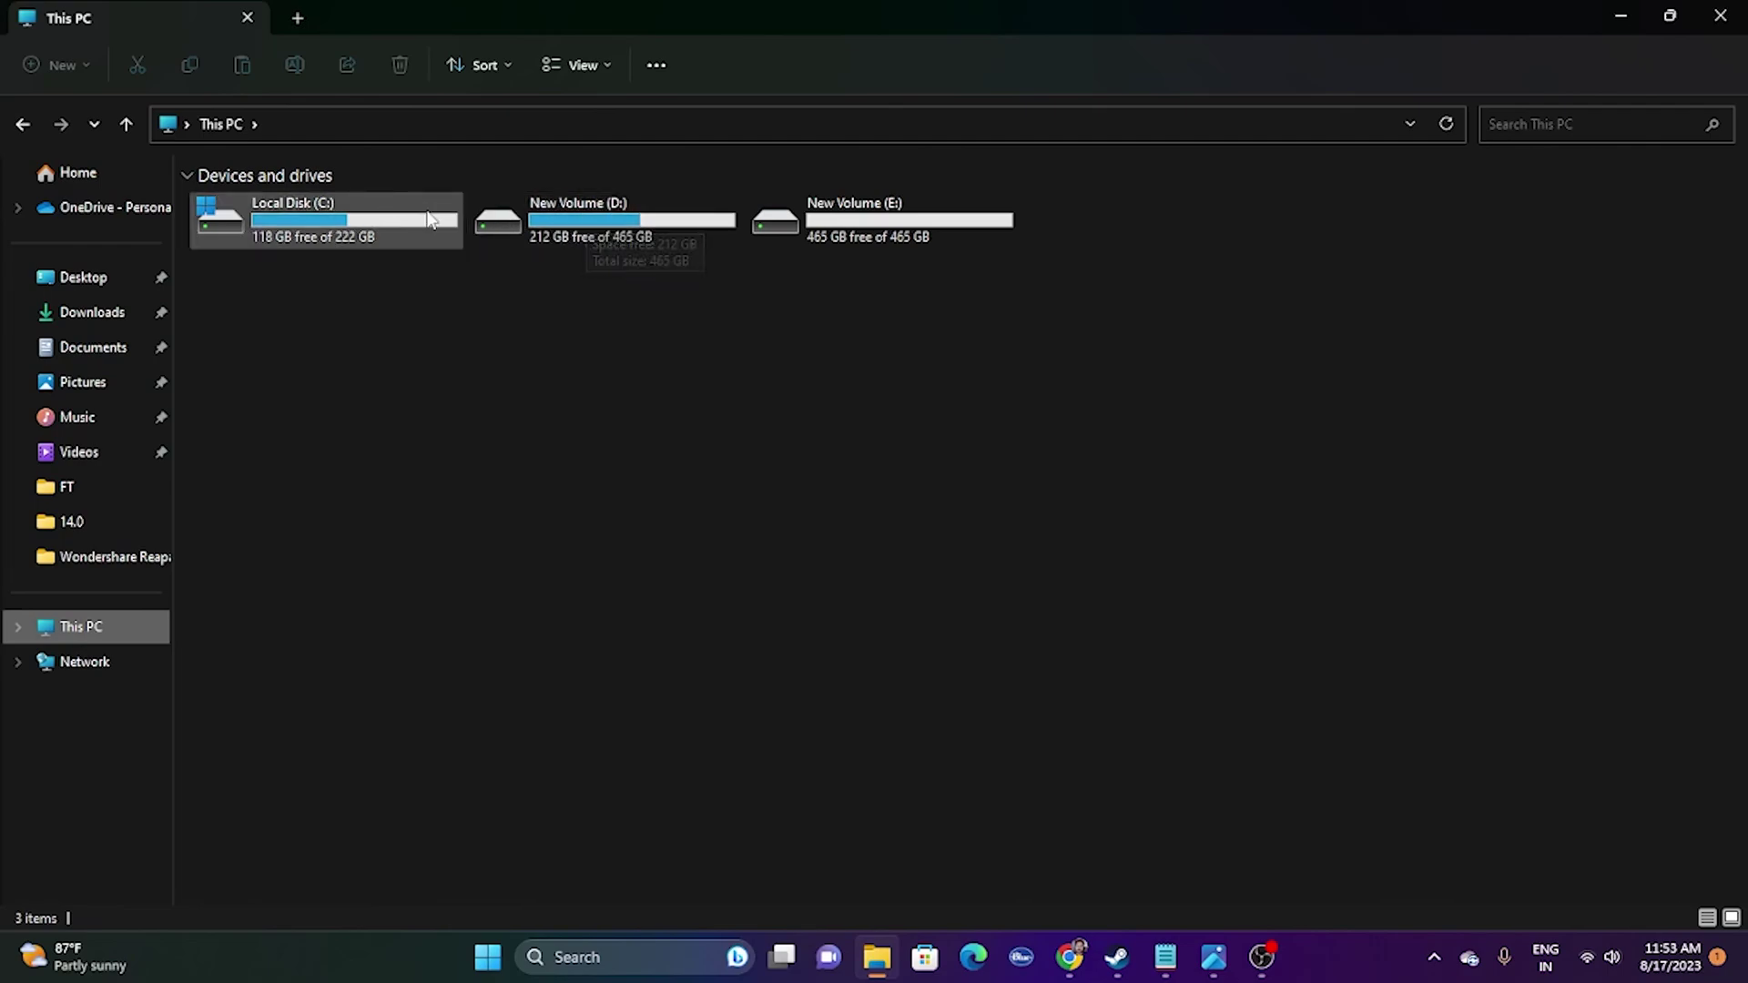
{"action": "mouse_move", "coordinate": [328, 227]}
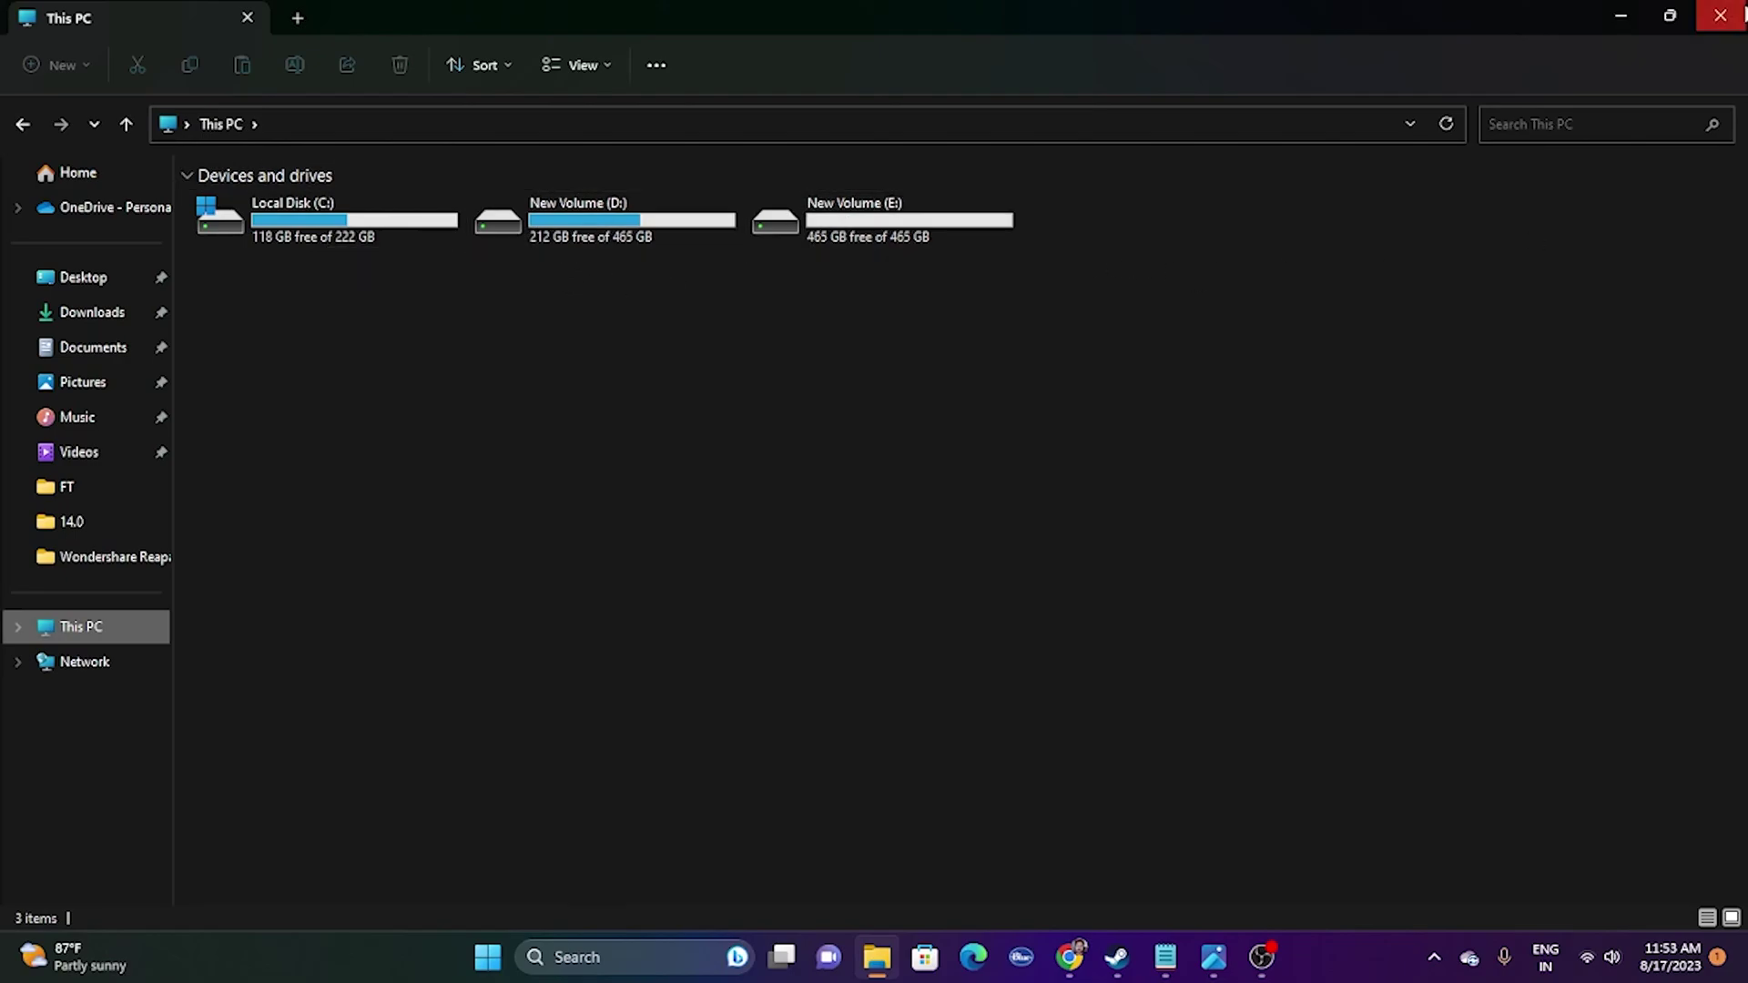
{"action": "left_click", "coordinate": [1720, 16]}
{"action": "left_click", "coordinate": [1117, 957]}
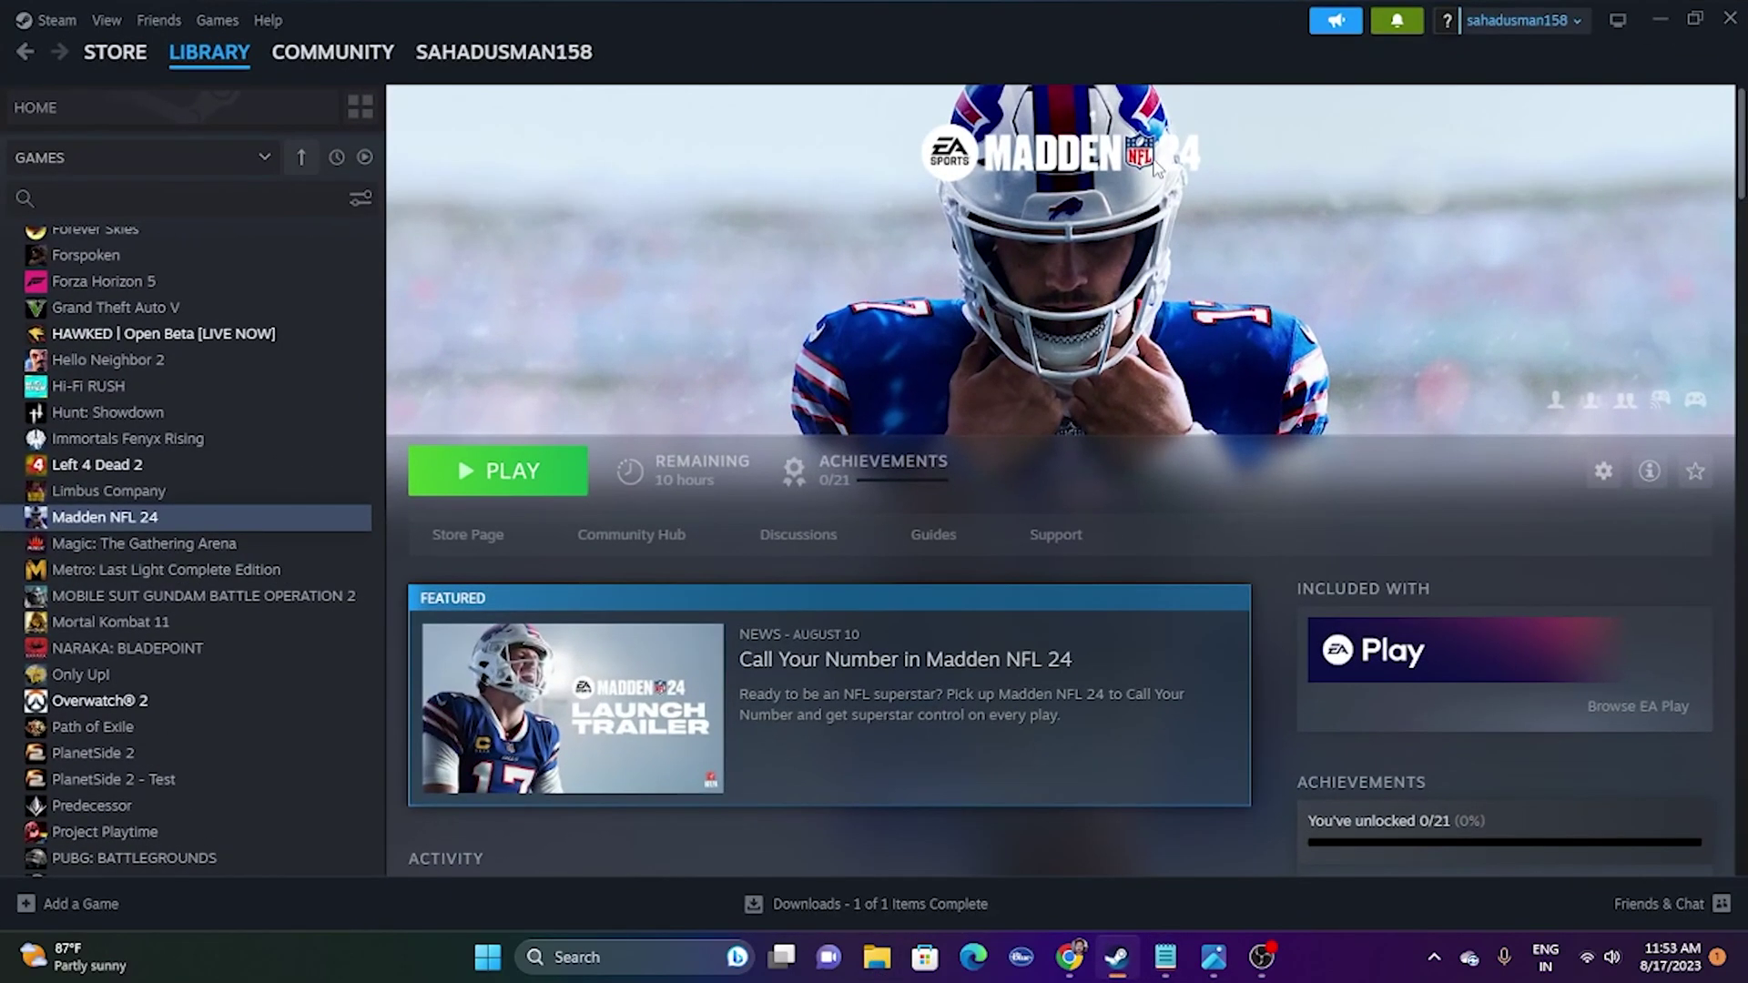